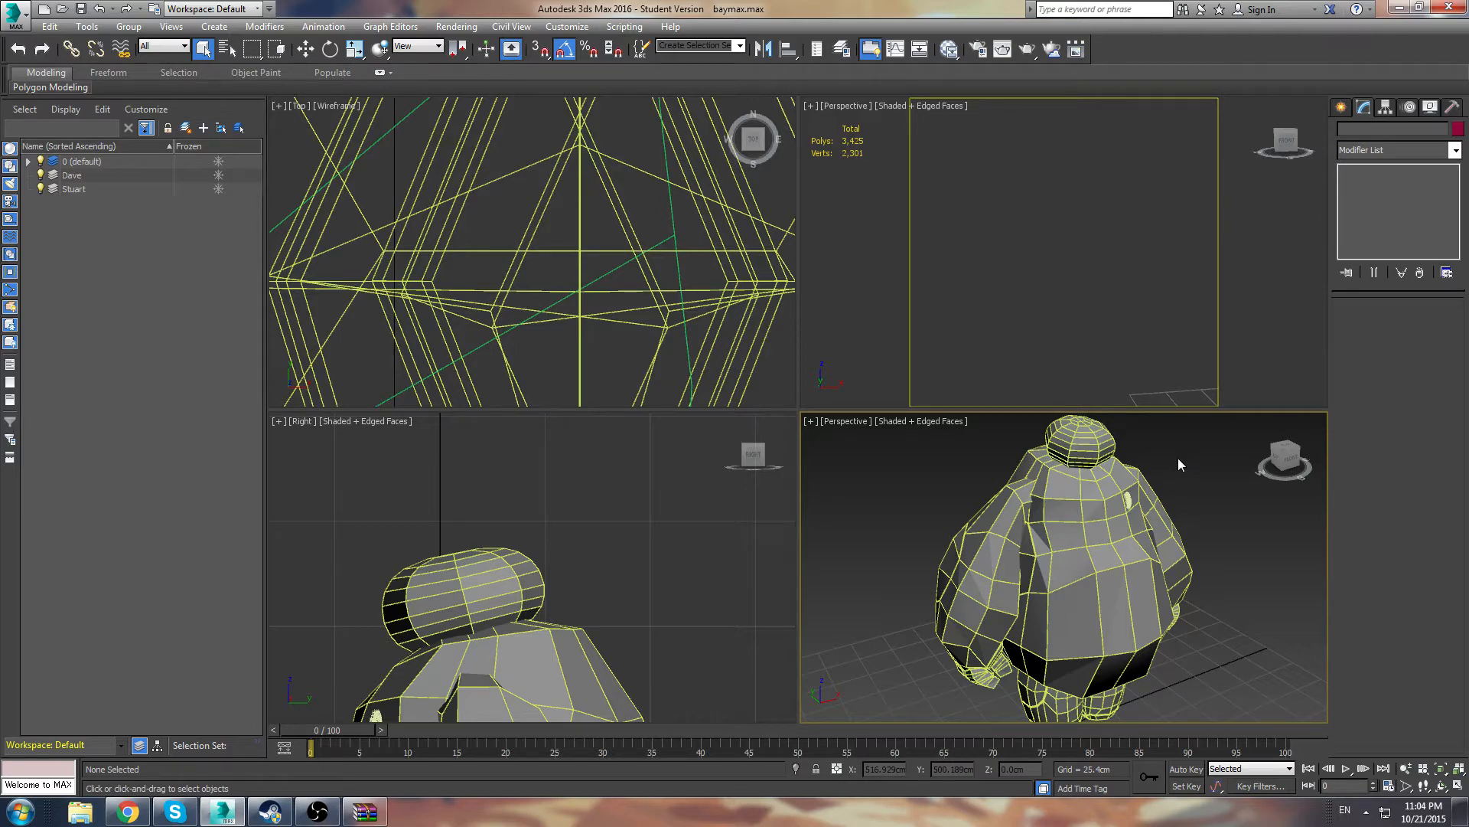
Apply a TurboSmooth modifier to the Chest-Belly half of the body
{"action": "middle_click_drag", "start_coordinate": [1082, 600], "coordinate": [1077, 536], "text": "alt"}
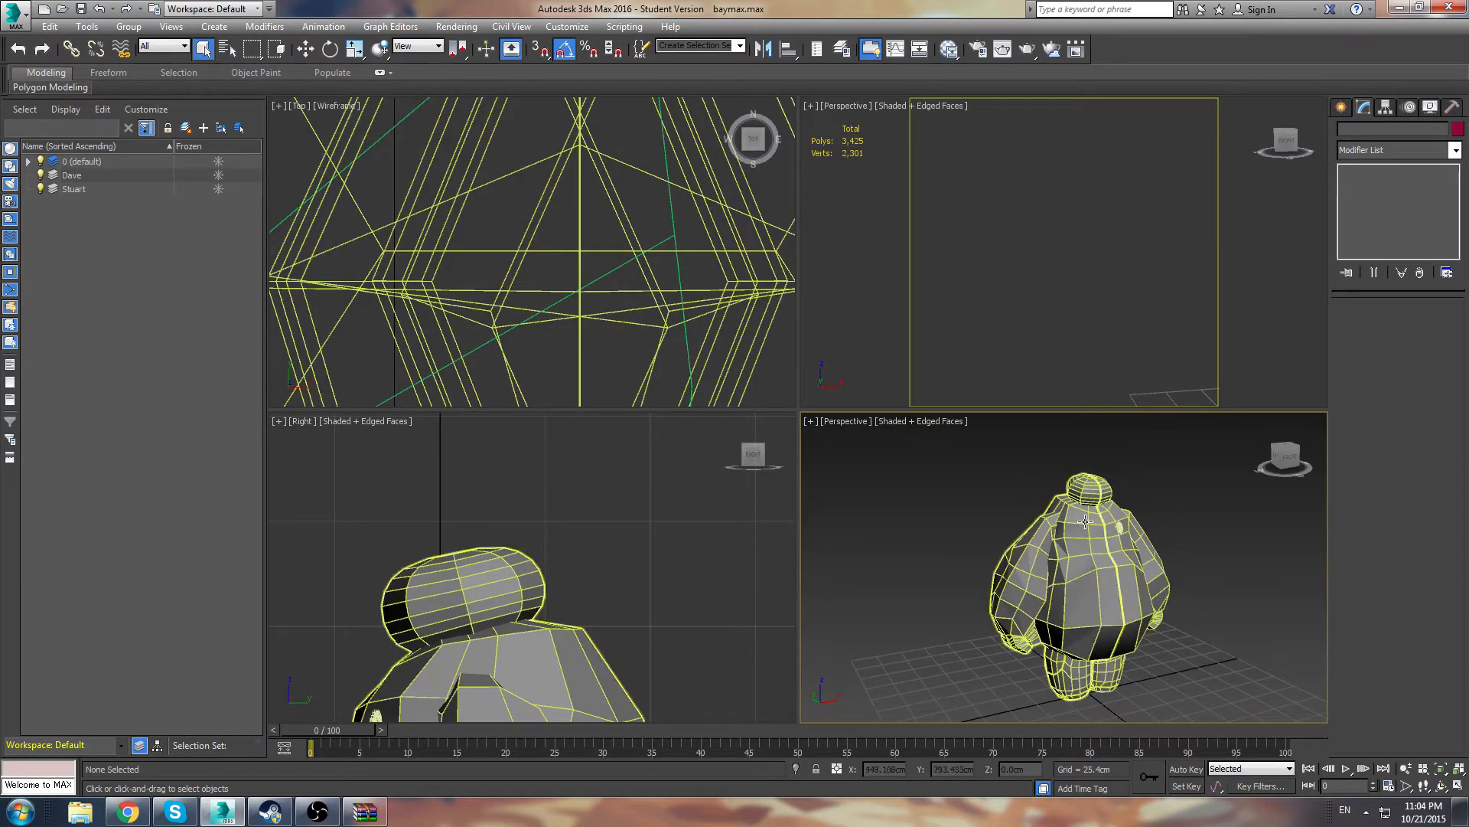
{"action": "scroll", "coordinate": [1087, 536], "scroll_direction": "up", "scroll_amount": 5}
{"action": "scroll", "coordinate": [1073, 542], "scroll_direction": "down", "scroll_amount": 5}
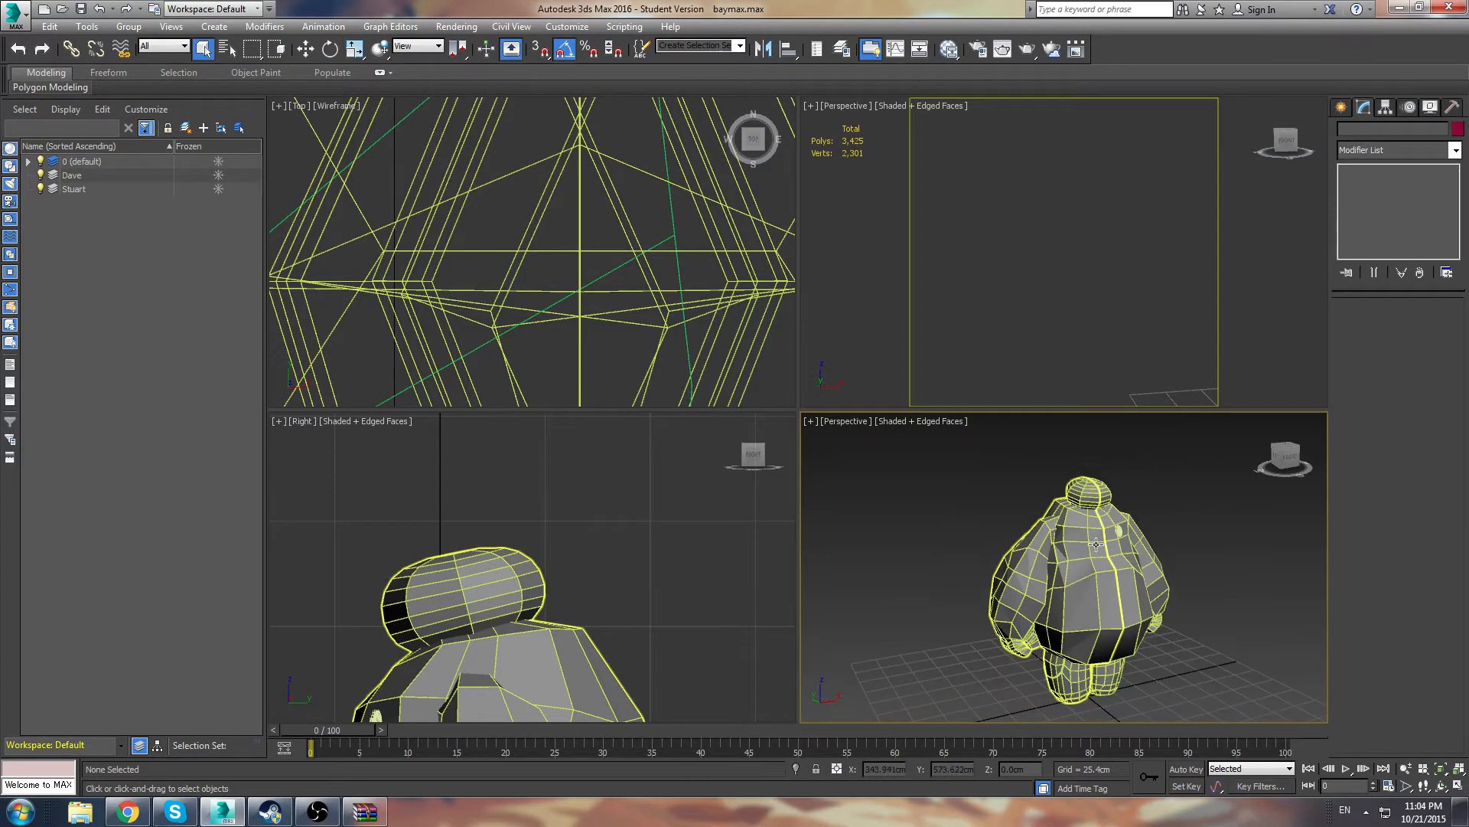
{"action": "scroll", "coordinate": [1096, 543], "scroll_direction": "up", "scroll_amount": 3}
{"action": "left_click", "coordinate": [1092, 547]}
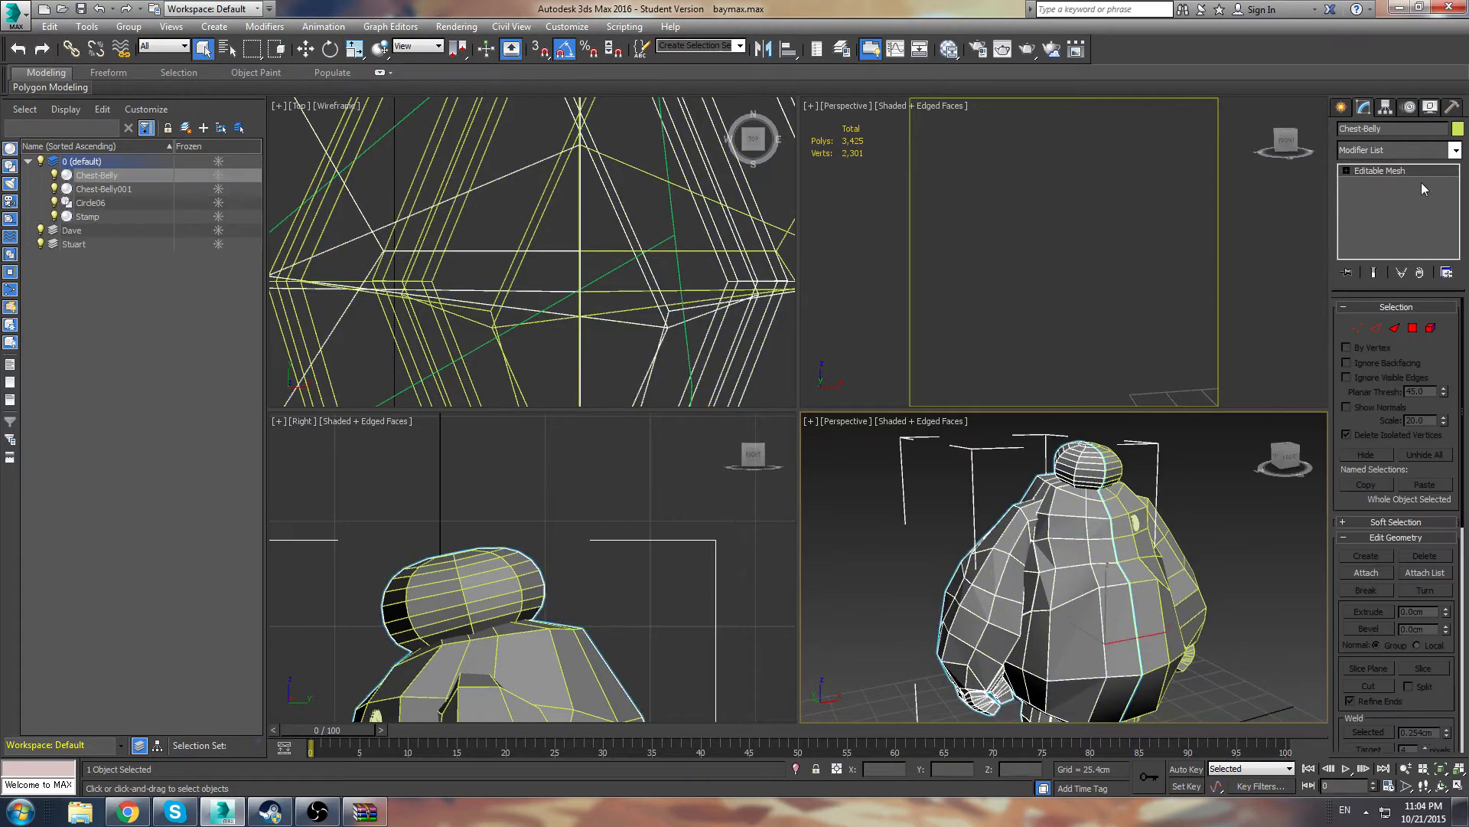
{"action": "left_click", "coordinate": [1456, 151]}
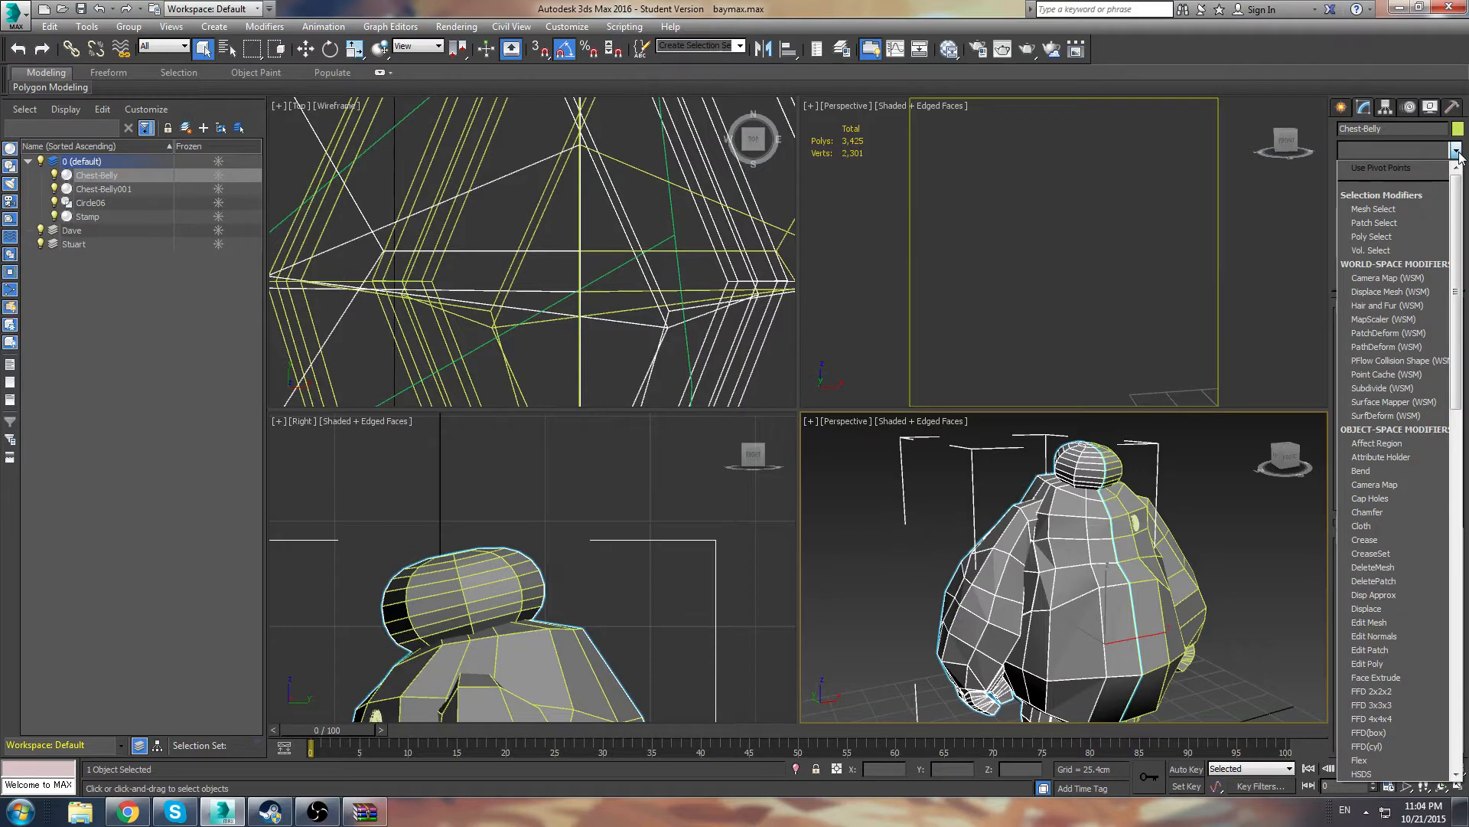
{"action": "key", "text": "t"}
{"action": "key", "text": "u"}
{"action": "key", "text": "Return"}
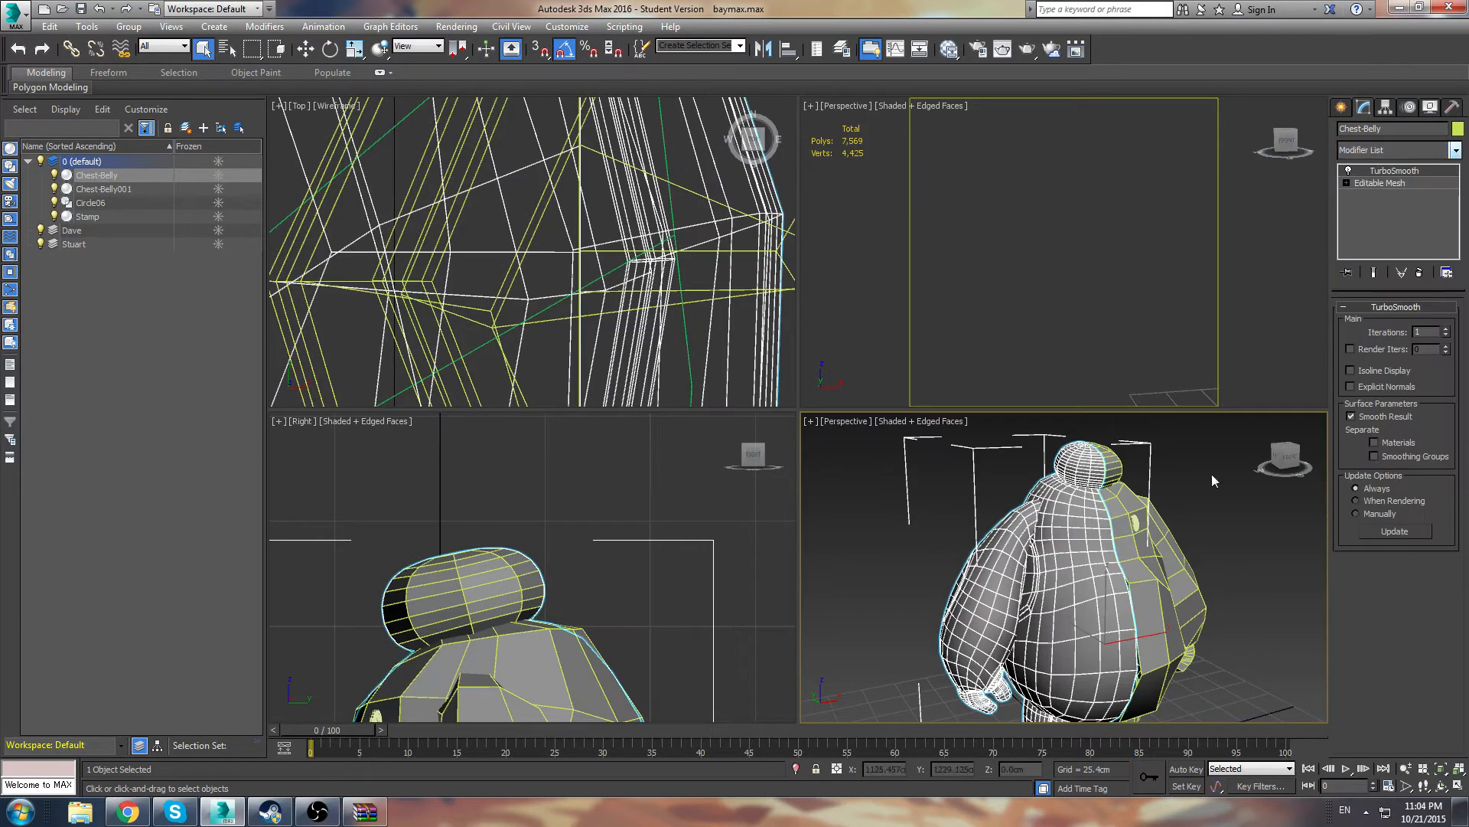
Delete Chest-Belly001, the unsmoothed mirrored half of the body
{"action": "middle_click_drag", "start_coordinate": [1223, 518], "coordinate": [1171, 579], "text": "alt"}
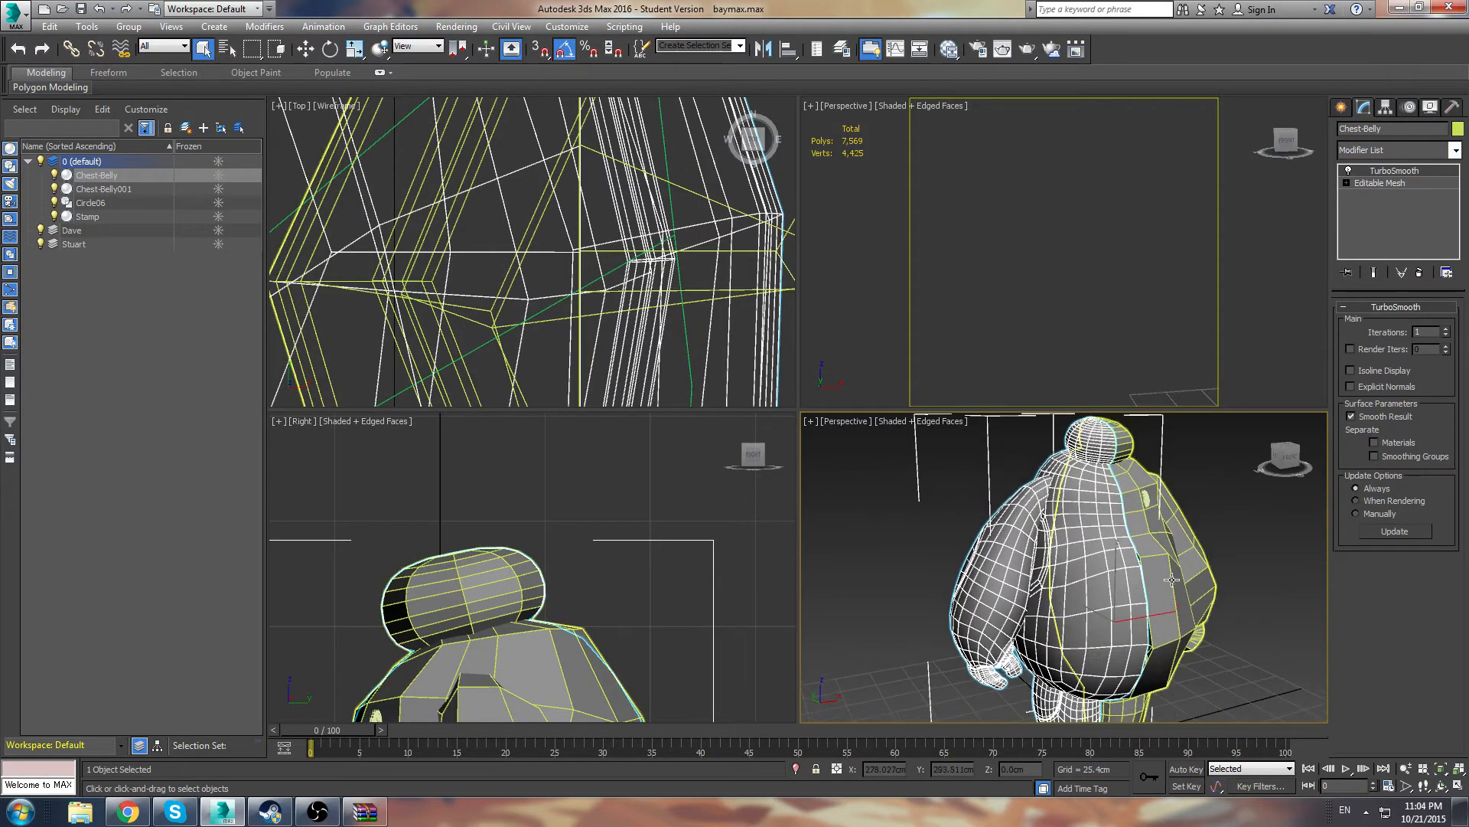
{"action": "key", "text": "ctrl+z"}
{"action": "key", "text": "ctrl+z"}
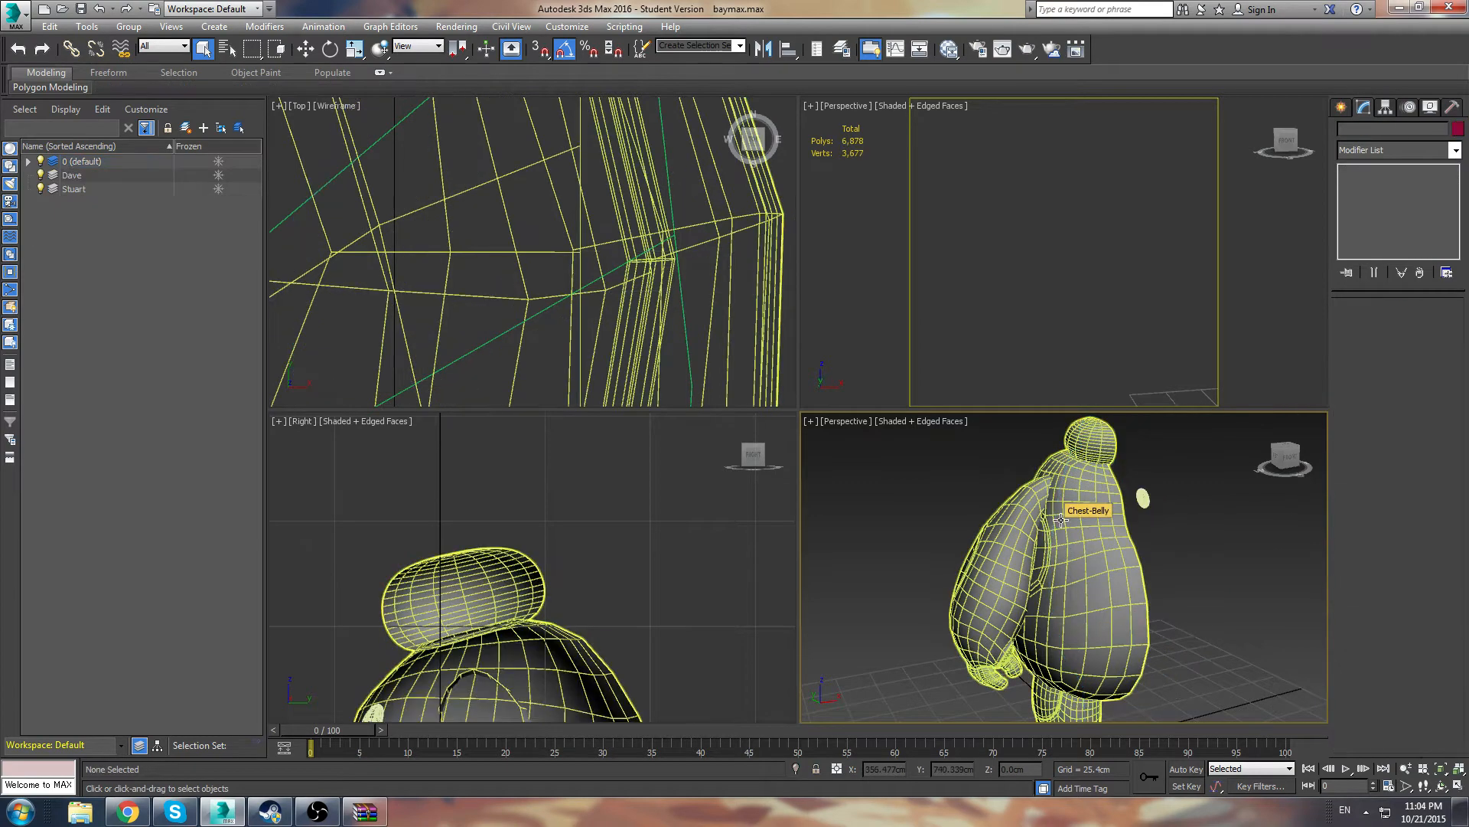
Convert the smoothed Chest-Belly half to an editable mesh
{"action": "left_click", "coordinate": [1060, 520]}
{"action": "right_click", "coordinate": [1084, 519]}
{"action": "mouse_move", "coordinate": [1146, 629]}
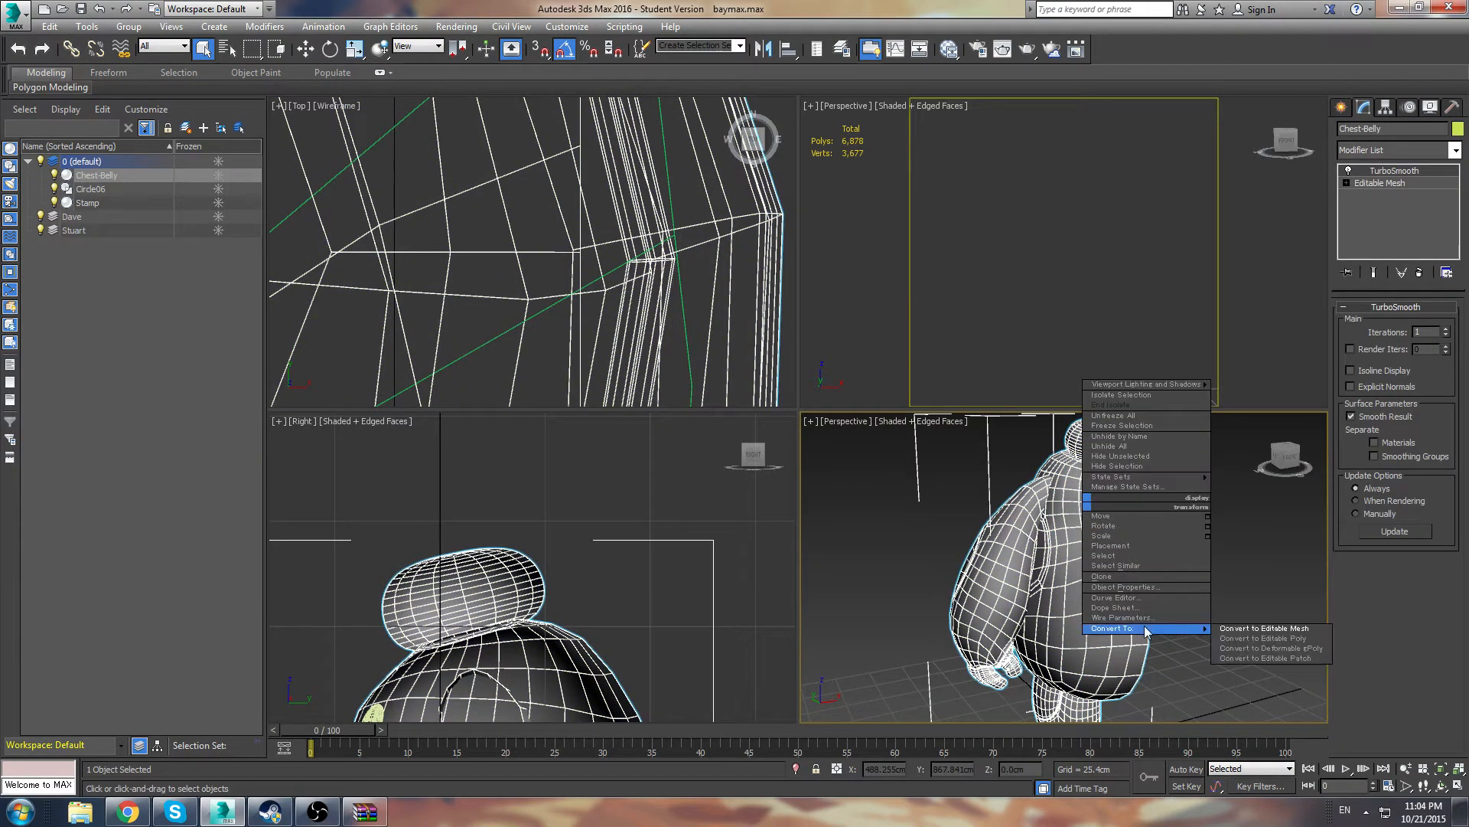
{"action": "left_click", "coordinate": [1306, 628]}
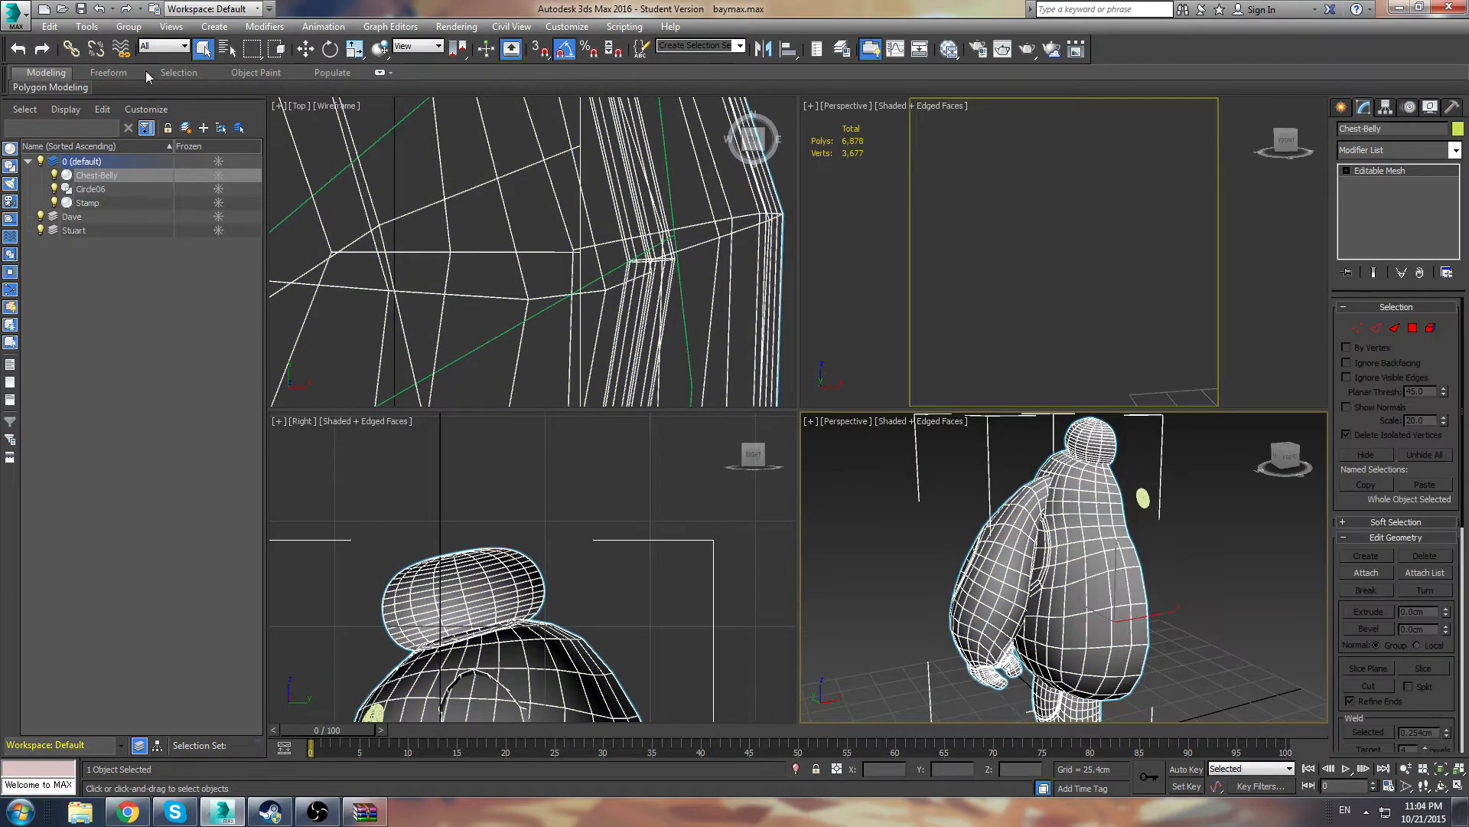
Mirror the smoothed half as a copy and move it about 31 cm along negative X to meet the original at the centre line
{"action": "left_click", "coordinate": [86, 26]}
{"action": "left_click", "coordinate": [143, 285]}
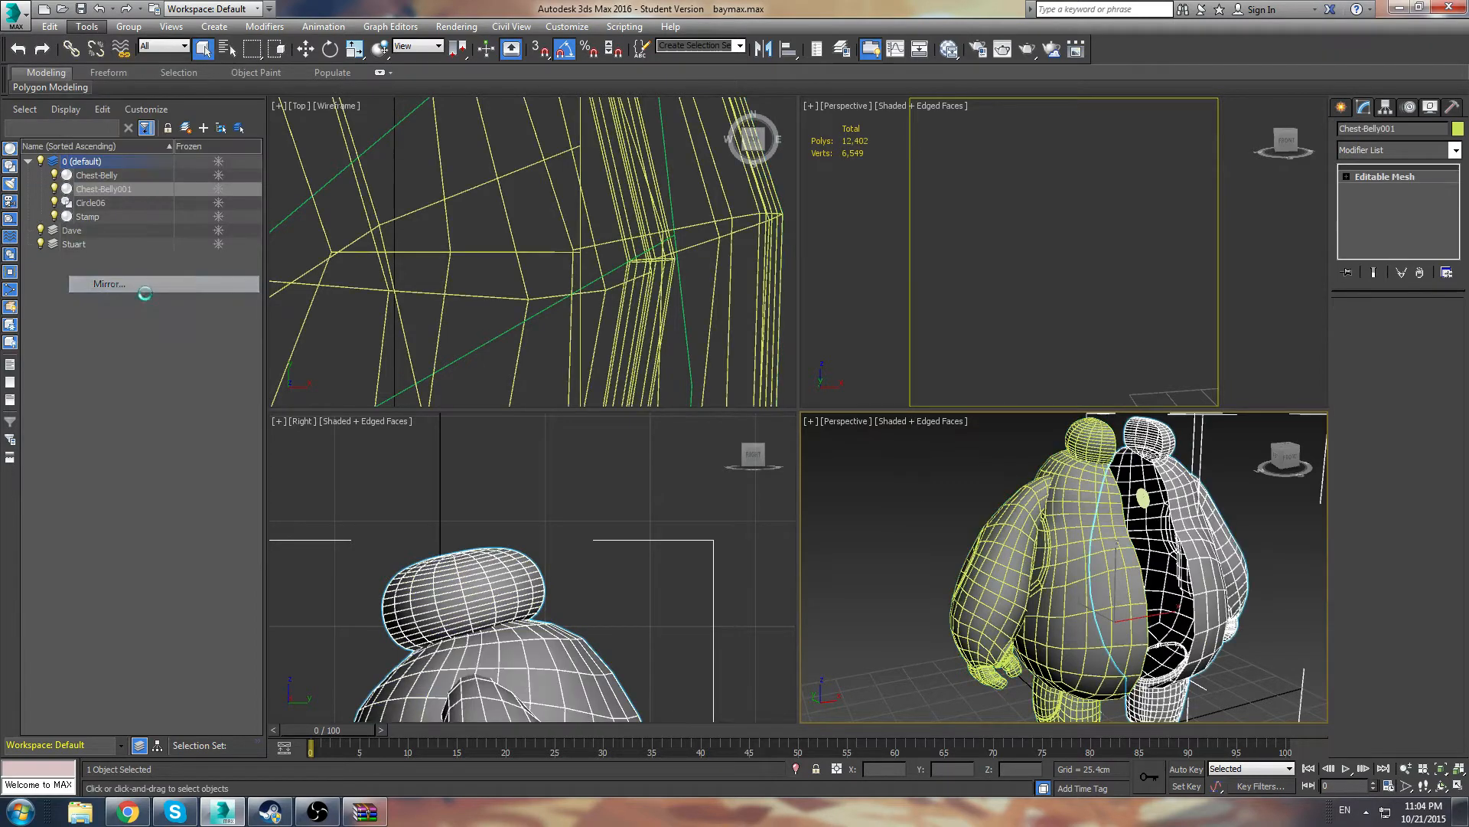
{"action": "left_click", "coordinate": [705, 519]}
{"action": "scroll", "coordinate": [512, 264], "scroll_direction": "down", "scroll_amount": 5}
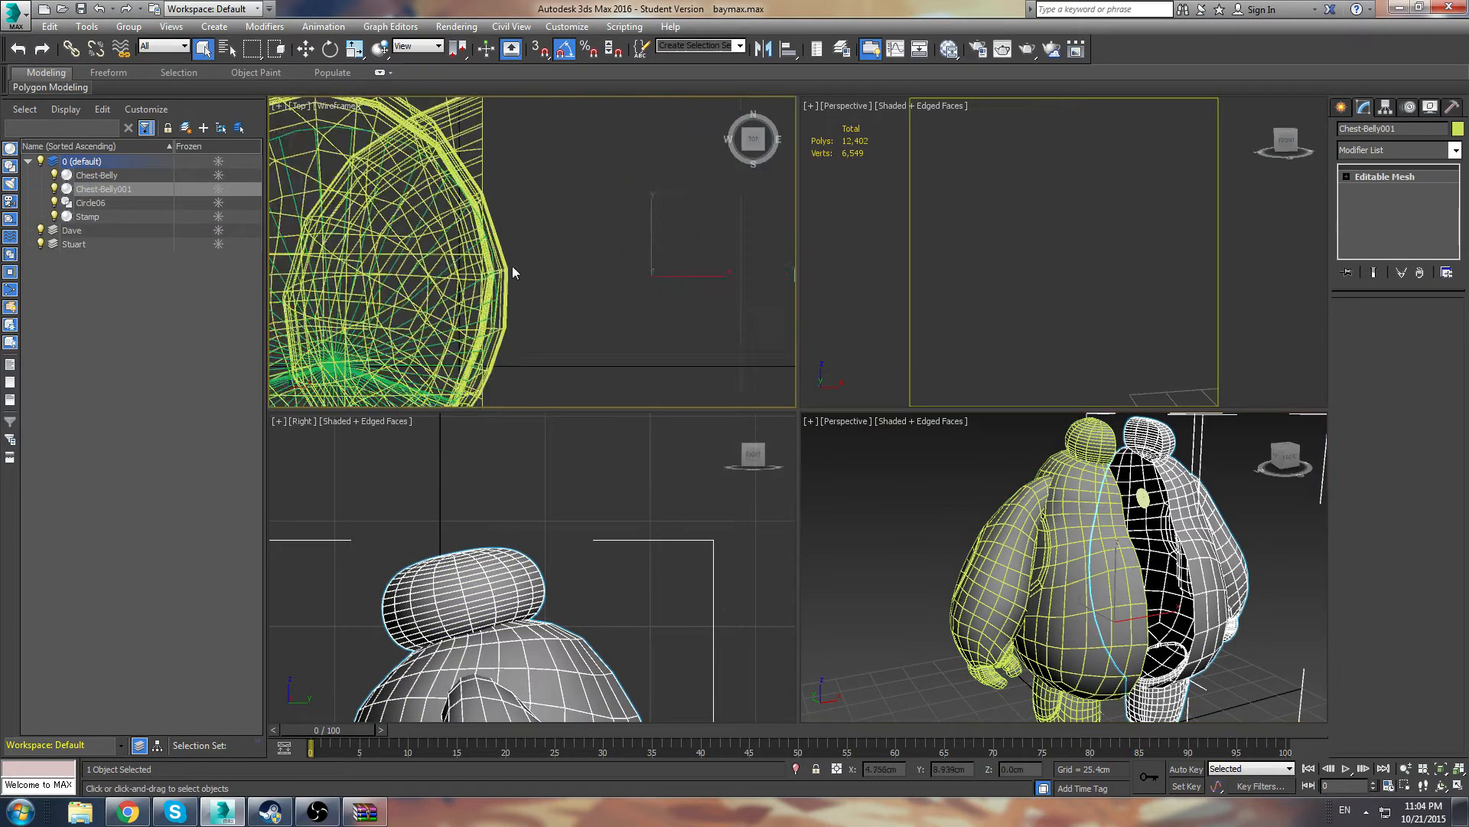
{"action": "key", "text": "w"}
{"action": "left_click_drag", "start_coordinate": [642, 281], "coordinate": [513, 301]}
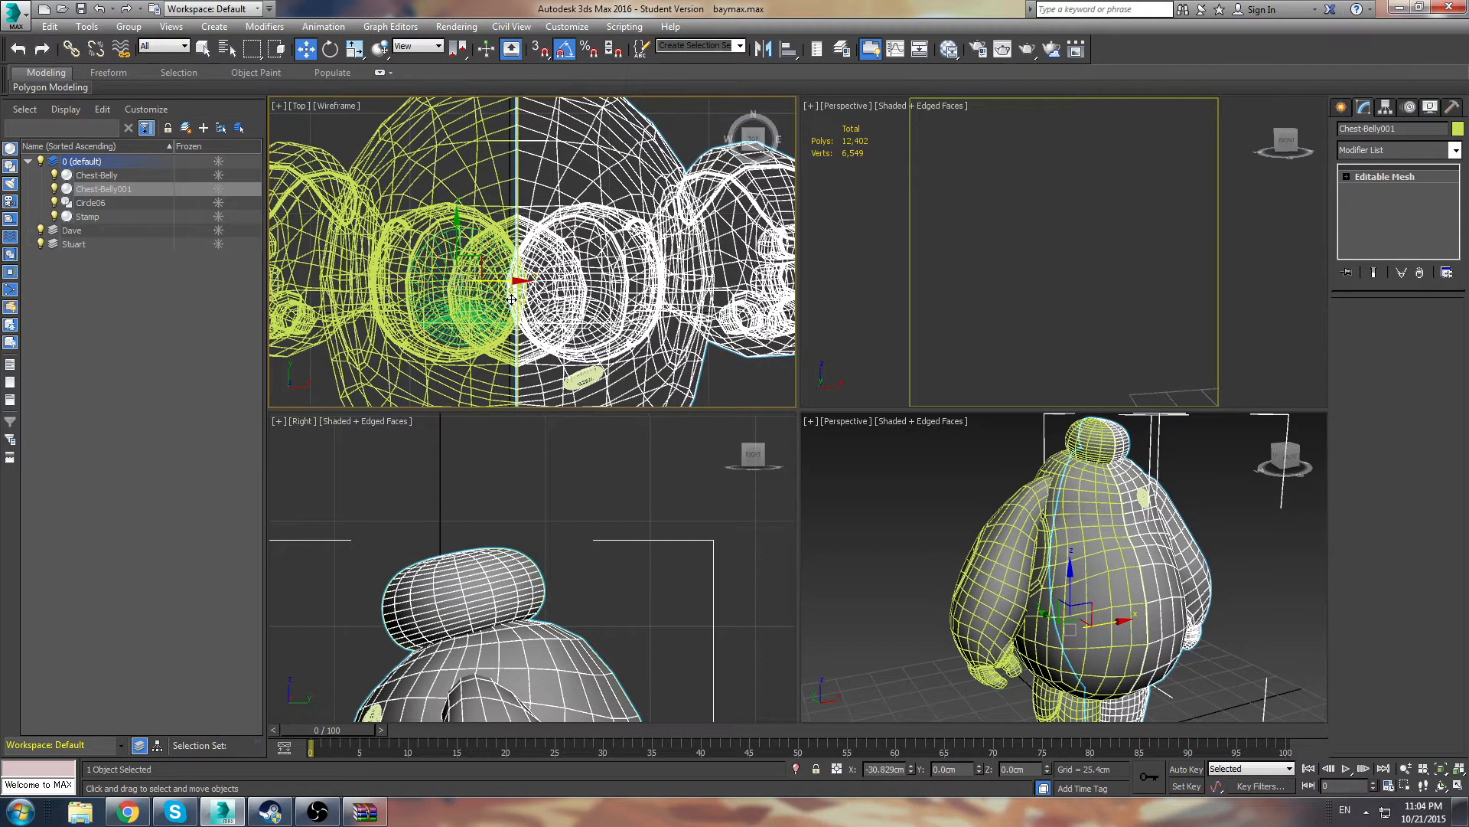
Deselect the mirrored half and turn off edged-face display in the perspective view showing the whole body
{"action": "left_click", "coordinate": [896, 482]}
{"action": "mouse_move", "coordinate": [1149, 545]}
{"action": "middle_mouse_down", "text": "alt"}
{"action": "mouse_move", "coordinate": [1191, 548]}
{"action": "mouse_move", "coordinate": [750, 525]}
{"action": "mouse_move", "coordinate": [612, 536]}
{"action": "middle_mouse_up", "text": "alt"}
{"action": "key", "text": "F4"}
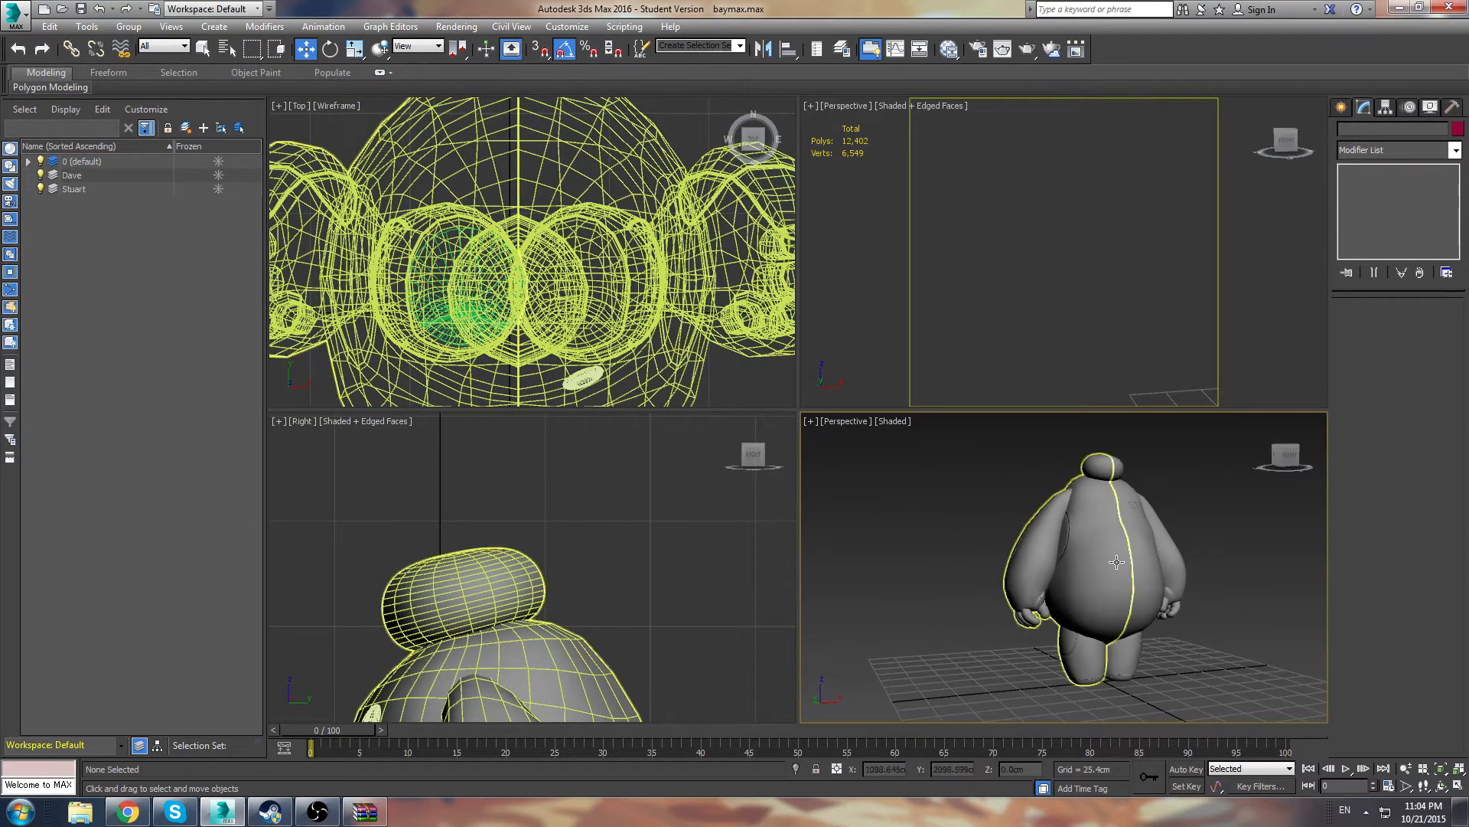
{"action": "scroll", "coordinate": [990, 582], "scroll_direction": "up", "scroll_amount": 5}
{"action": "mouse_move", "coordinate": [990, 582]}
{"action": "middle_mouse_down", "text": "alt"}
{"action": "mouse_move", "coordinate": [1018, 585]}
{"action": "mouse_move", "coordinate": [998, 595]}
{"action": "middle_mouse_up", "text": "alt"}
Add an Unwrap UVW modifier to the original Chest-Belly half
{"action": "left_click", "coordinate": [1065, 547]}
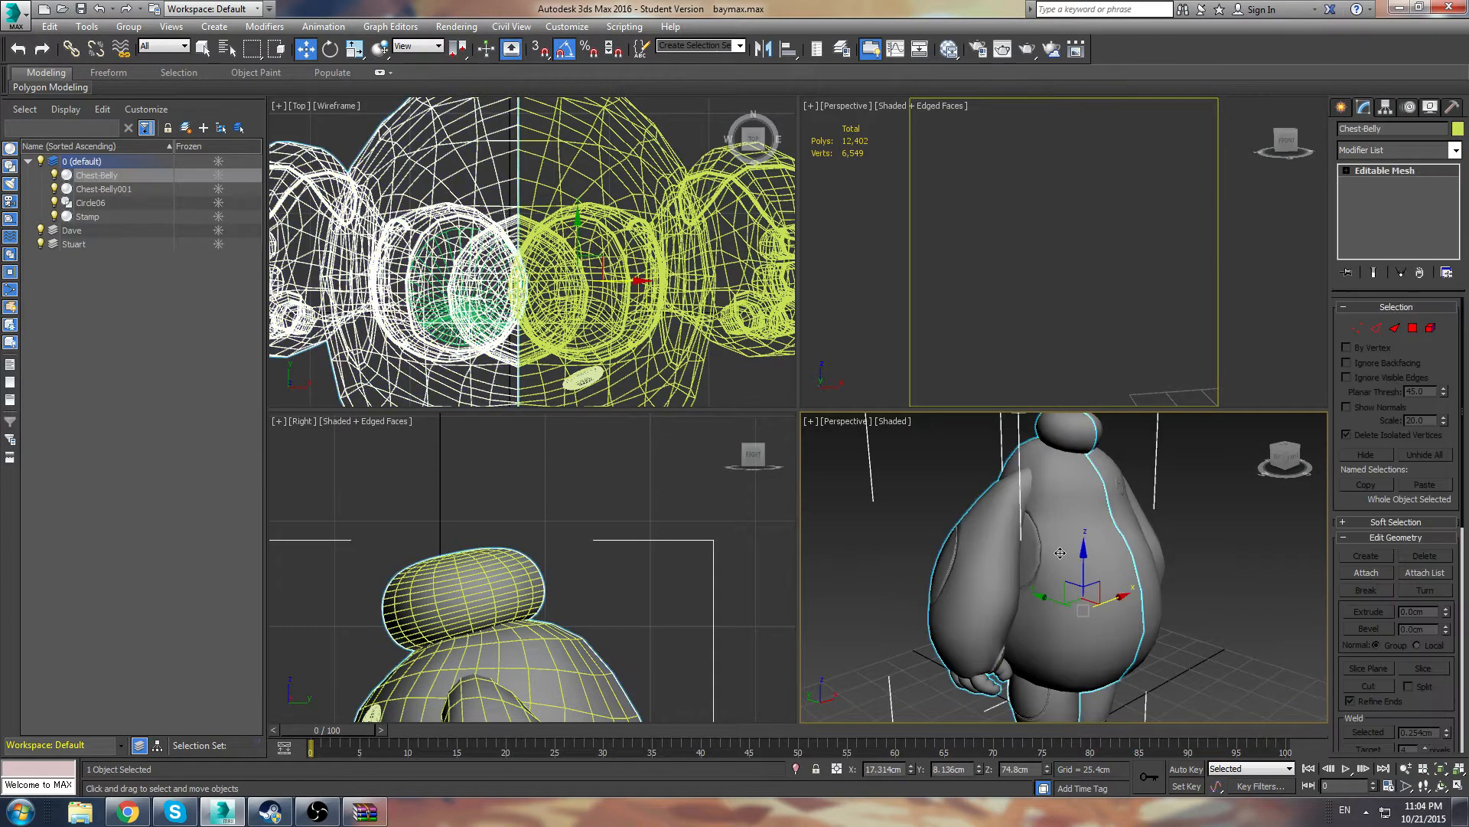
{"action": "mouse_move", "coordinate": [1065, 547]}
{"action": "middle_mouse_down", "text": "alt"}
{"action": "mouse_move", "coordinate": [1033, 524]}
{"action": "mouse_move", "coordinate": [1112, 440]}
{"action": "mouse_move", "coordinate": [1087, 528]}
{"action": "middle_mouse_up", "text": "alt"}
{"action": "scroll", "coordinate": [1030, 515], "scroll_direction": "up", "scroll_amount": 4}
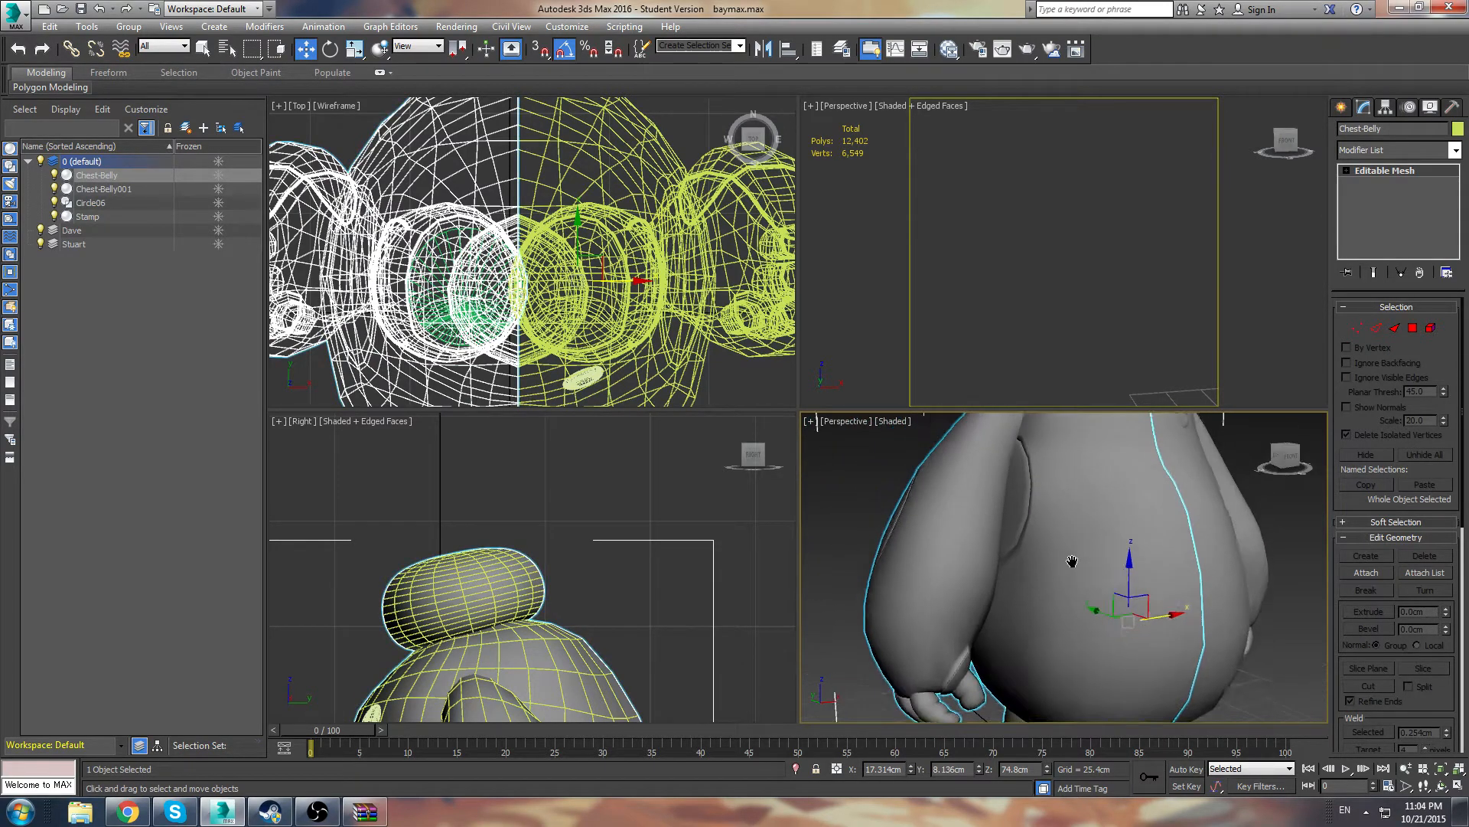
{"action": "key", "text": "z"}
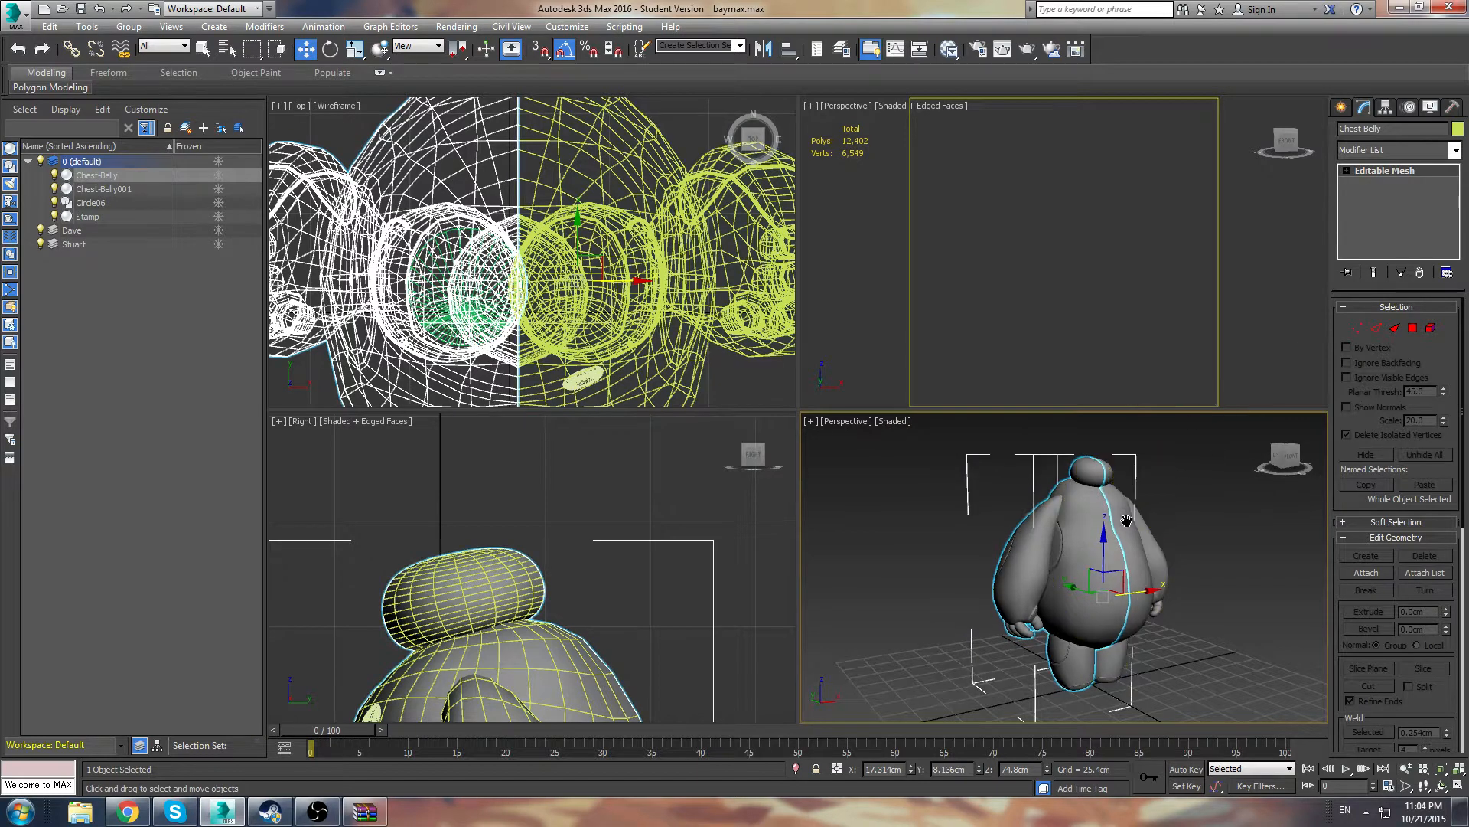
{"action": "left_click", "coordinate": [1456, 150]}
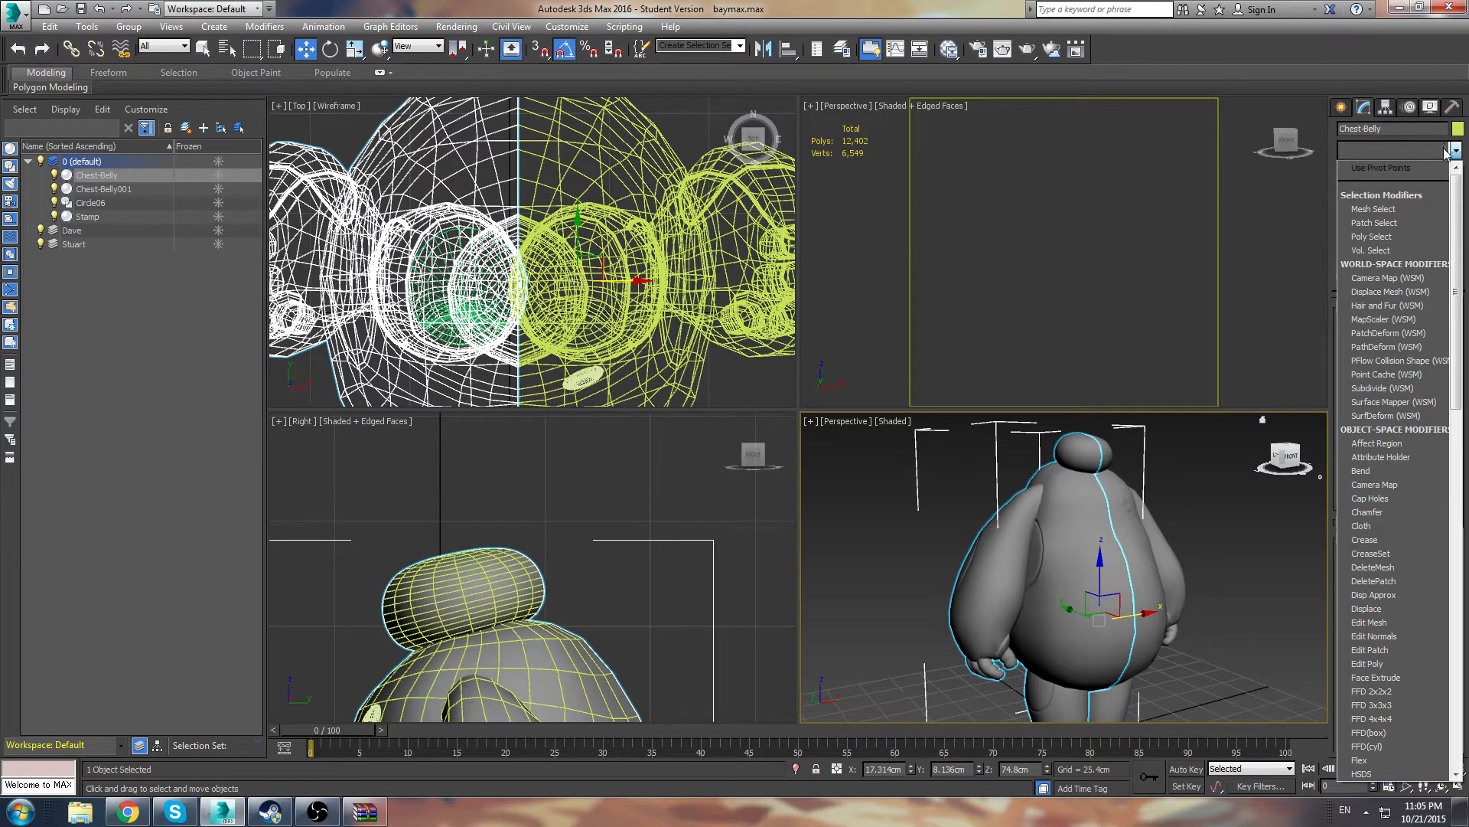
{"action": "key", "text": "u"}
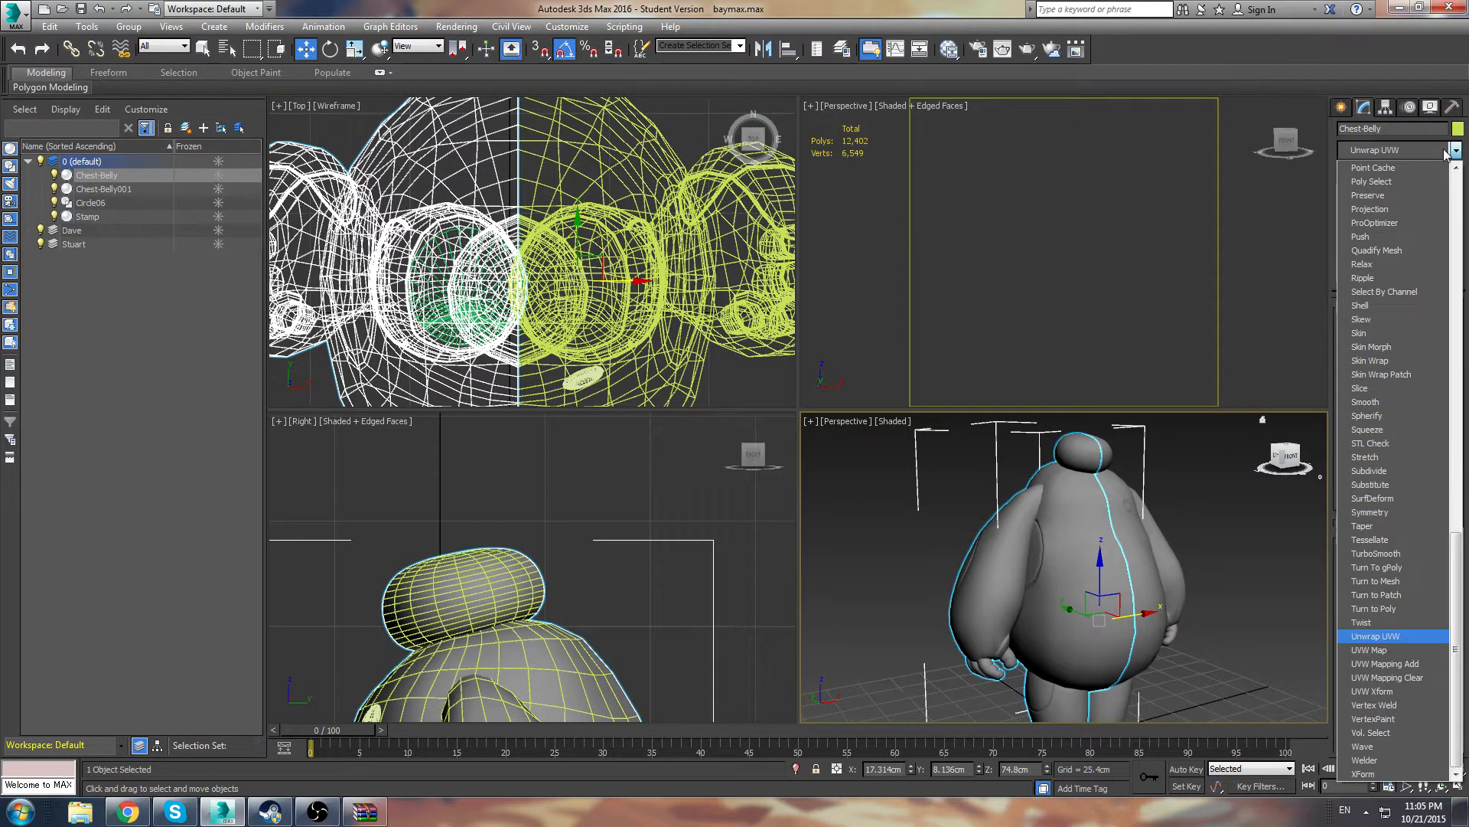
{"action": "left_click", "coordinate": [1374, 636]}
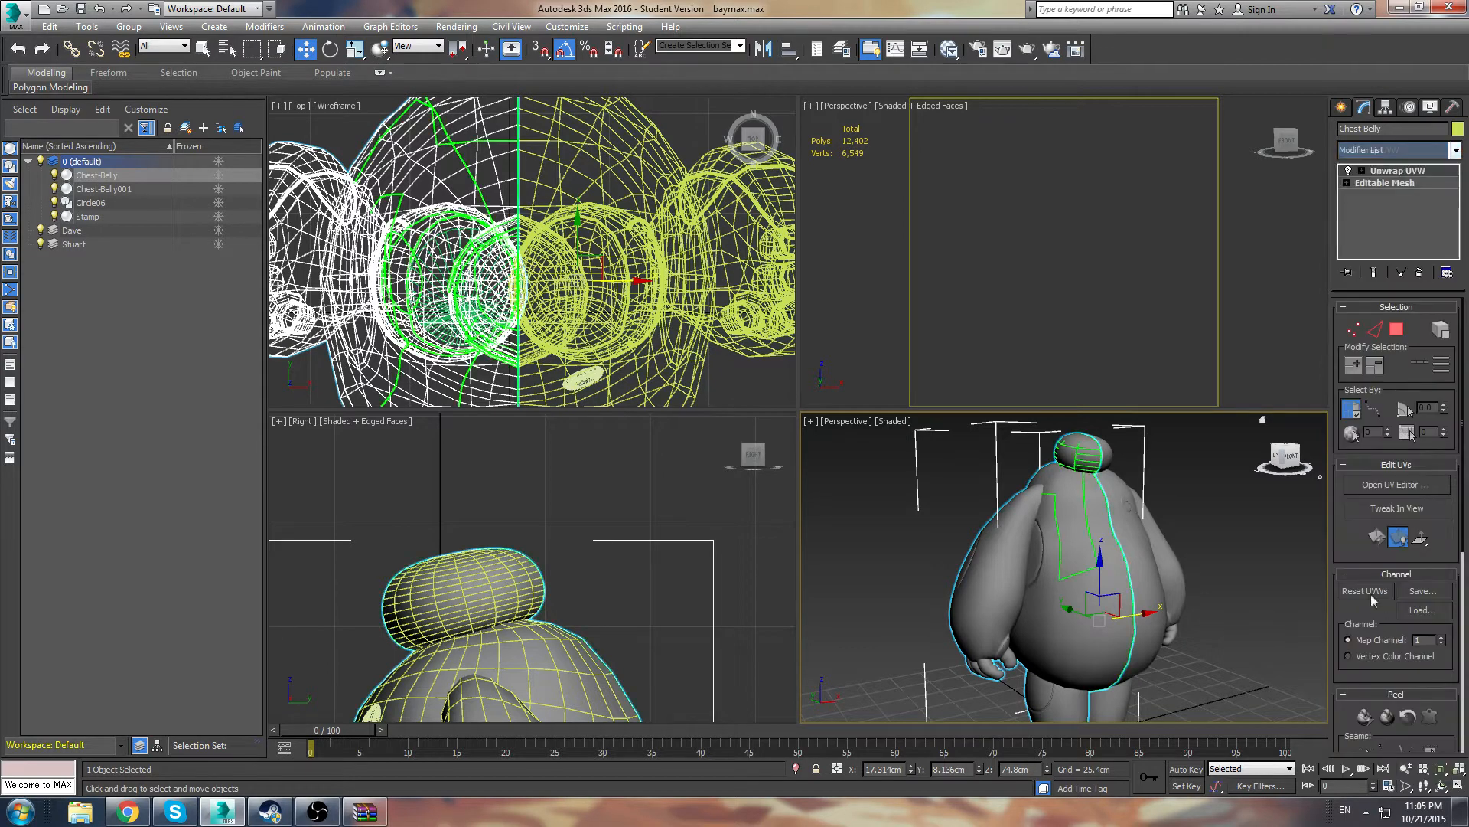
Open the UV editor for the Chest-Belly half at vertex level and examine its existing UV layout
{"action": "left_click", "coordinate": [1361, 171]}
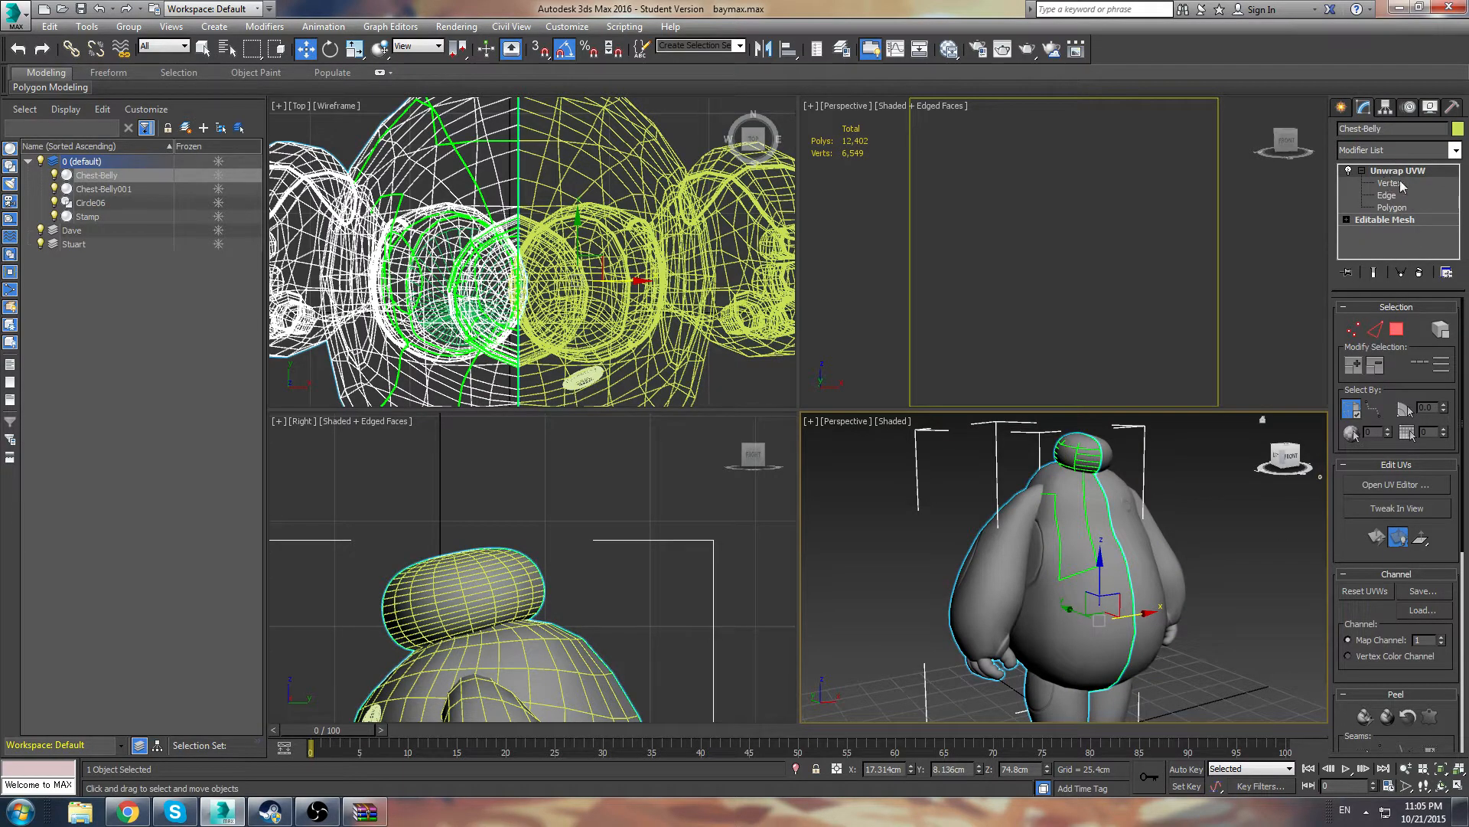
{"action": "left_click", "coordinate": [1393, 486]}
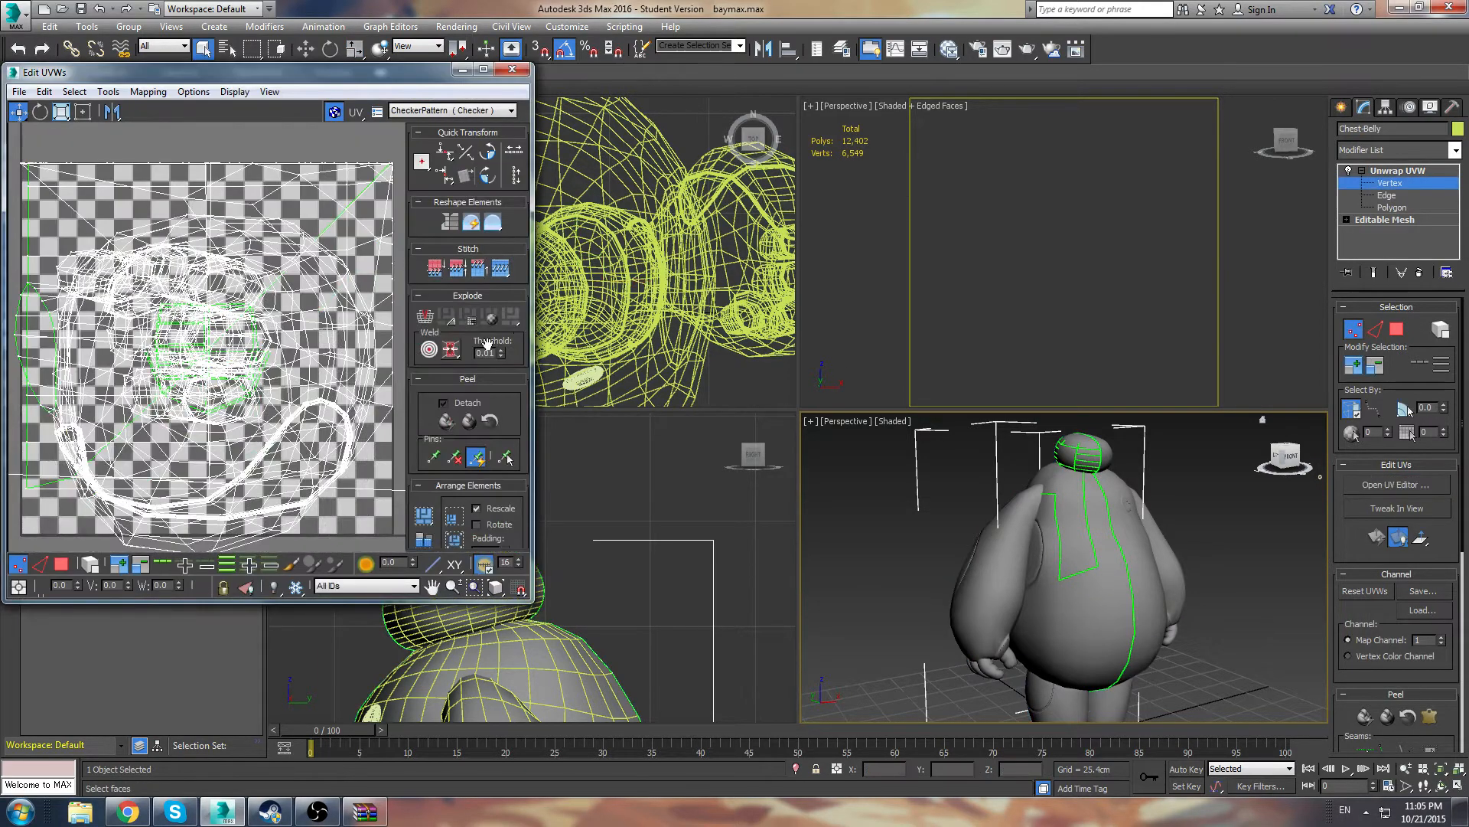
{"action": "scroll", "coordinate": [154, 243], "scroll_direction": "down", "scroll_amount": 6}
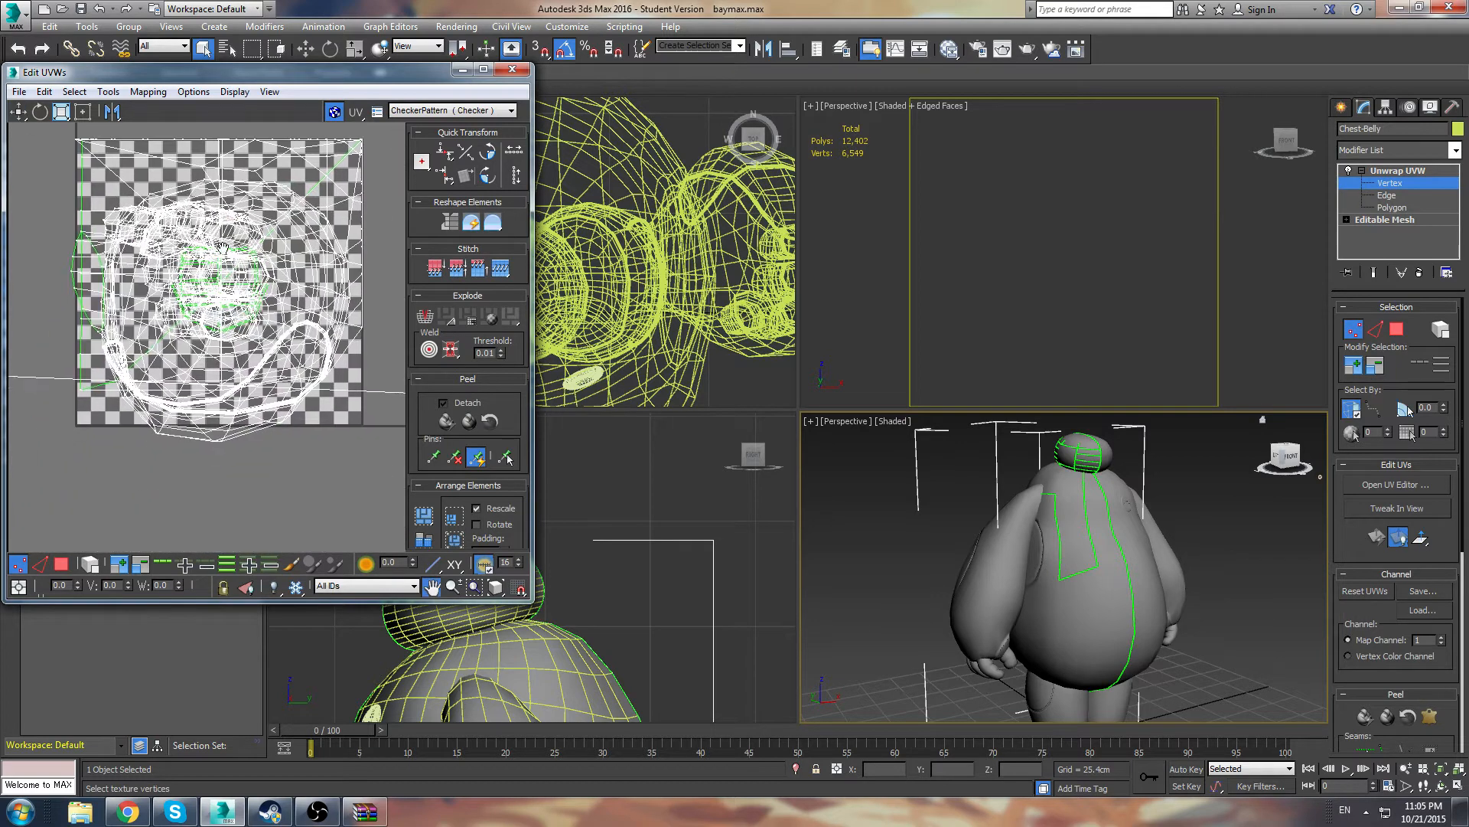
{"action": "scroll", "coordinate": [193, 284], "scroll_direction": "down", "scroll_amount": 1}
{"action": "middle_click_drag", "start_coordinate": [192, 284], "coordinate": [218, 388]}
{"action": "scroll", "coordinate": [219, 388], "scroll_direction": "down", "scroll_amount": 5}
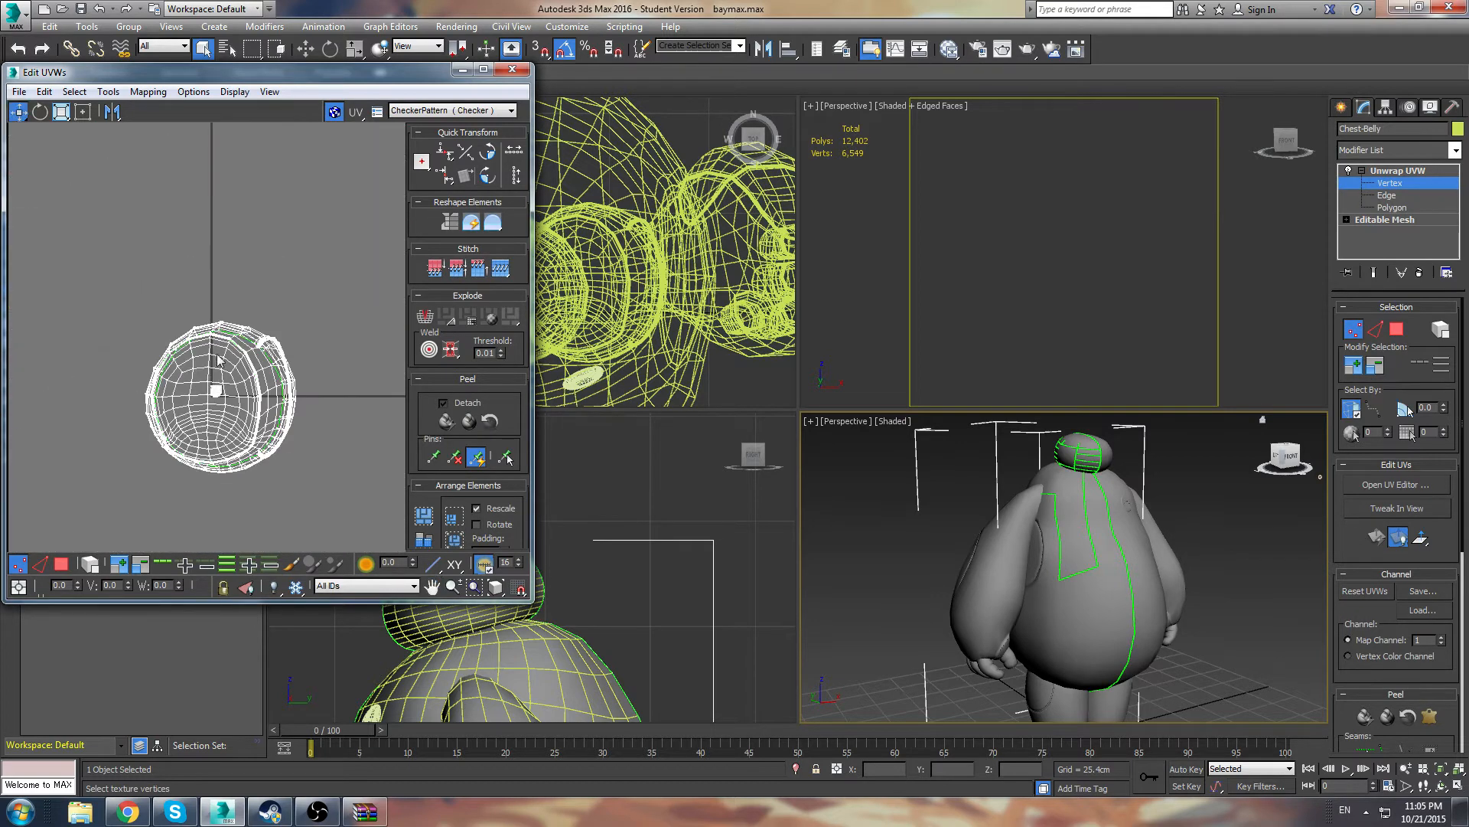
{"action": "scroll", "coordinate": [225, 386], "scroll_direction": "up", "scroll_amount": 5}
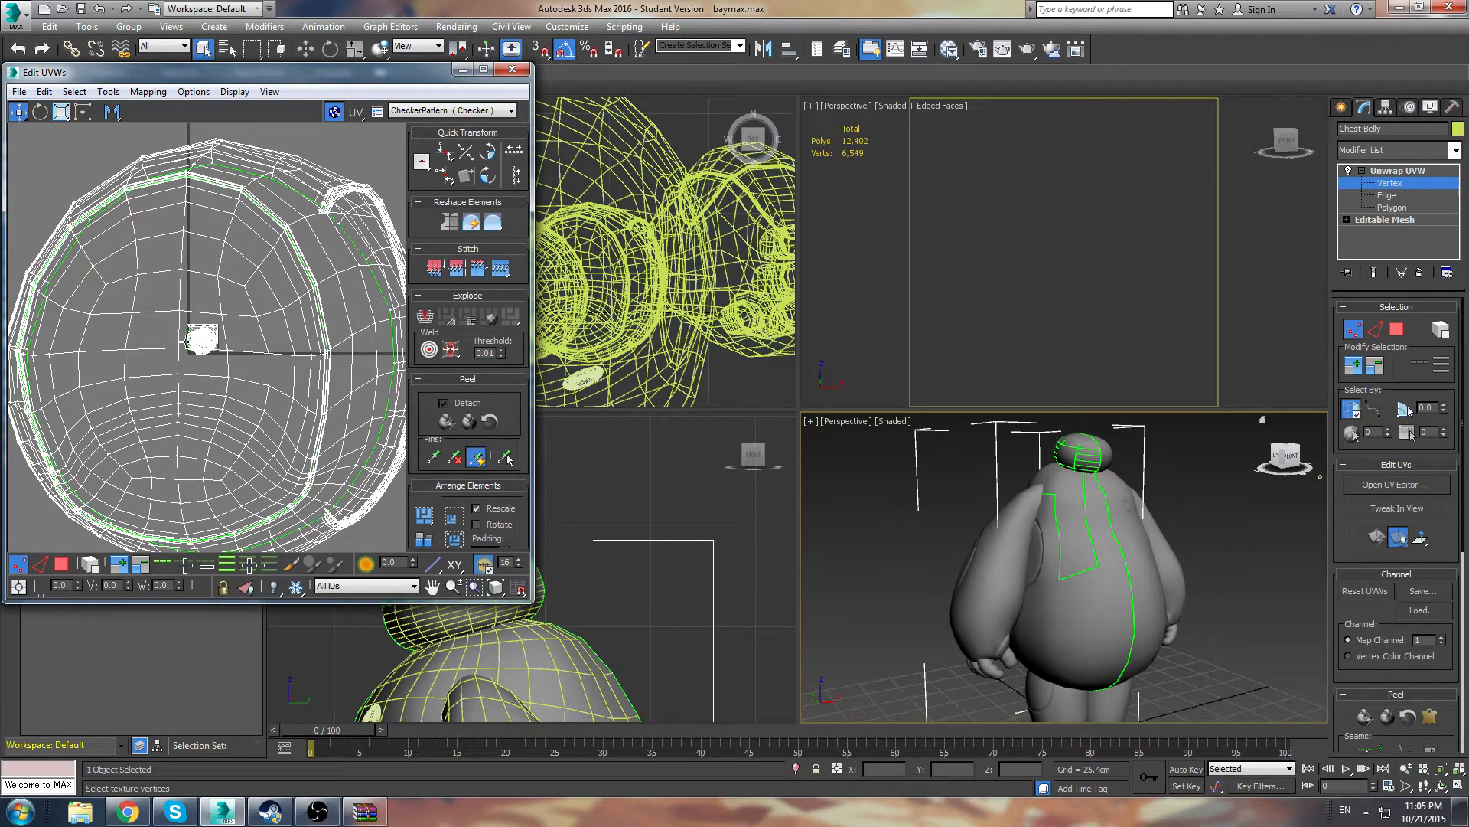
{"action": "mouse_move", "coordinate": [189, 347]}
{"action": "middle_mouse_down"}
{"action": "mouse_move", "coordinate": [201, 263]}
{"action": "mouse_move", "coordinate": [239, 354]}
{"action": "mouse_move", "coordinate": [239, 293]}
{"action": "mouse_move", "coordinate": [208, 313]}
{"action": "mouse_move", "coordinate": [245, 344]}
{"action": "mouse_move", "coordinate": [194, 398]}
{"action": "mouse_move", "coordinate": [176, 487]}
{"action": "mouse_move", "coordinate": [183, 329]}
{"action": "middle_mouse_up"}
{"action": "scroll", "coordinate": [207, 284], "scroll_direction": "down", "scroll_amount": 1}
{"action": "scroll", "coordinate": [239, 293], "scroll_direction": "up", "scroll_amount": 4}
{"action": "scroll", "coordinate": [239, 293], "scroll_direction": "down", "scroll_amount": 4}
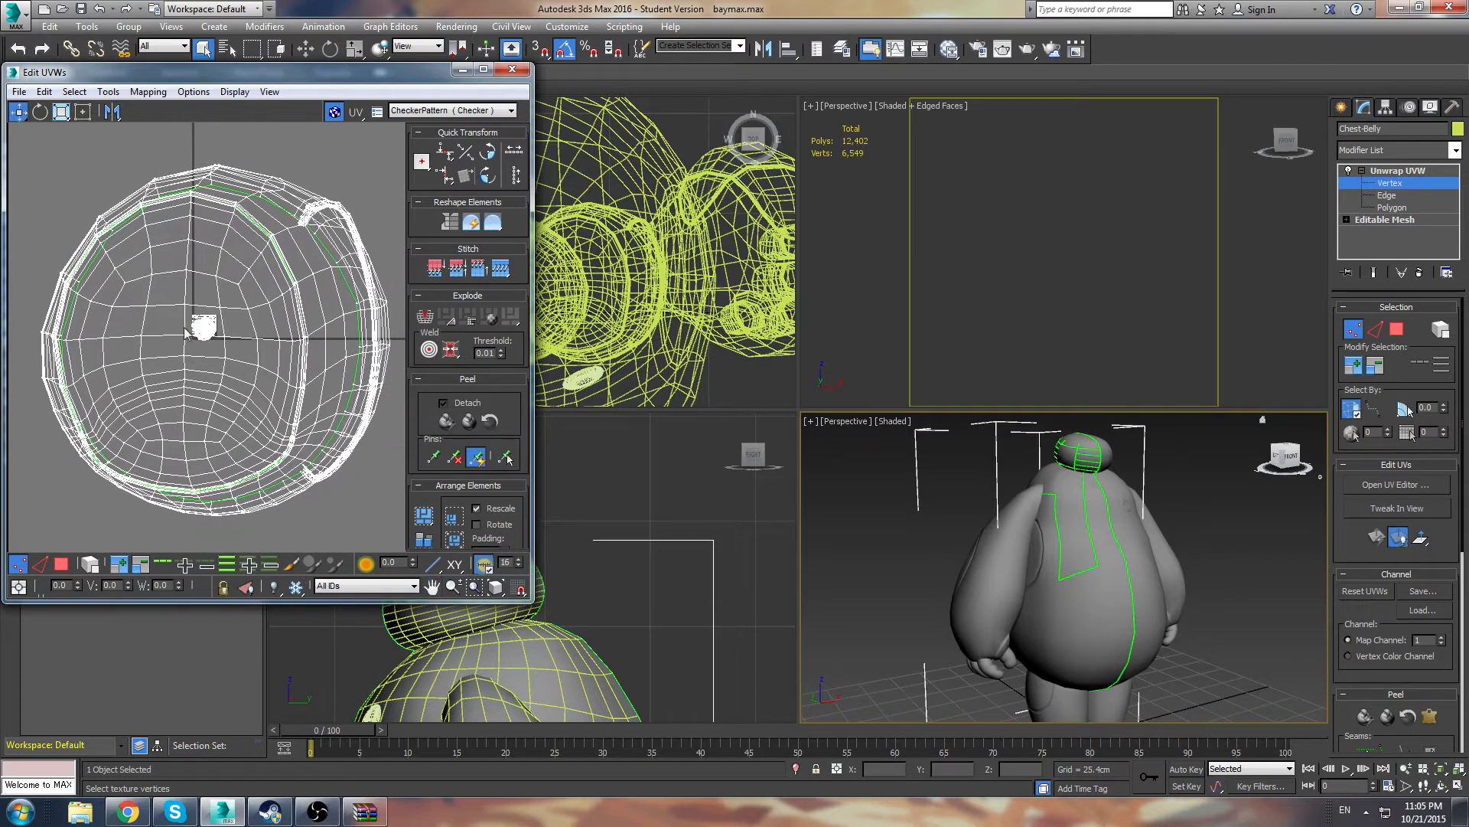
Switch the Unwrap UVW modifier to polygon level and select all faces of the UV layout
{"action": "left_click", "coordinate": [1395, 207]}
{"action": "scroll", "coordinate": [106, 215], "scroll_direction": "down", "scroll_amount": 3}
{"action": "middle_click_drag", "start_coordinate": [106, 214], "coordinate": [72, 230]}
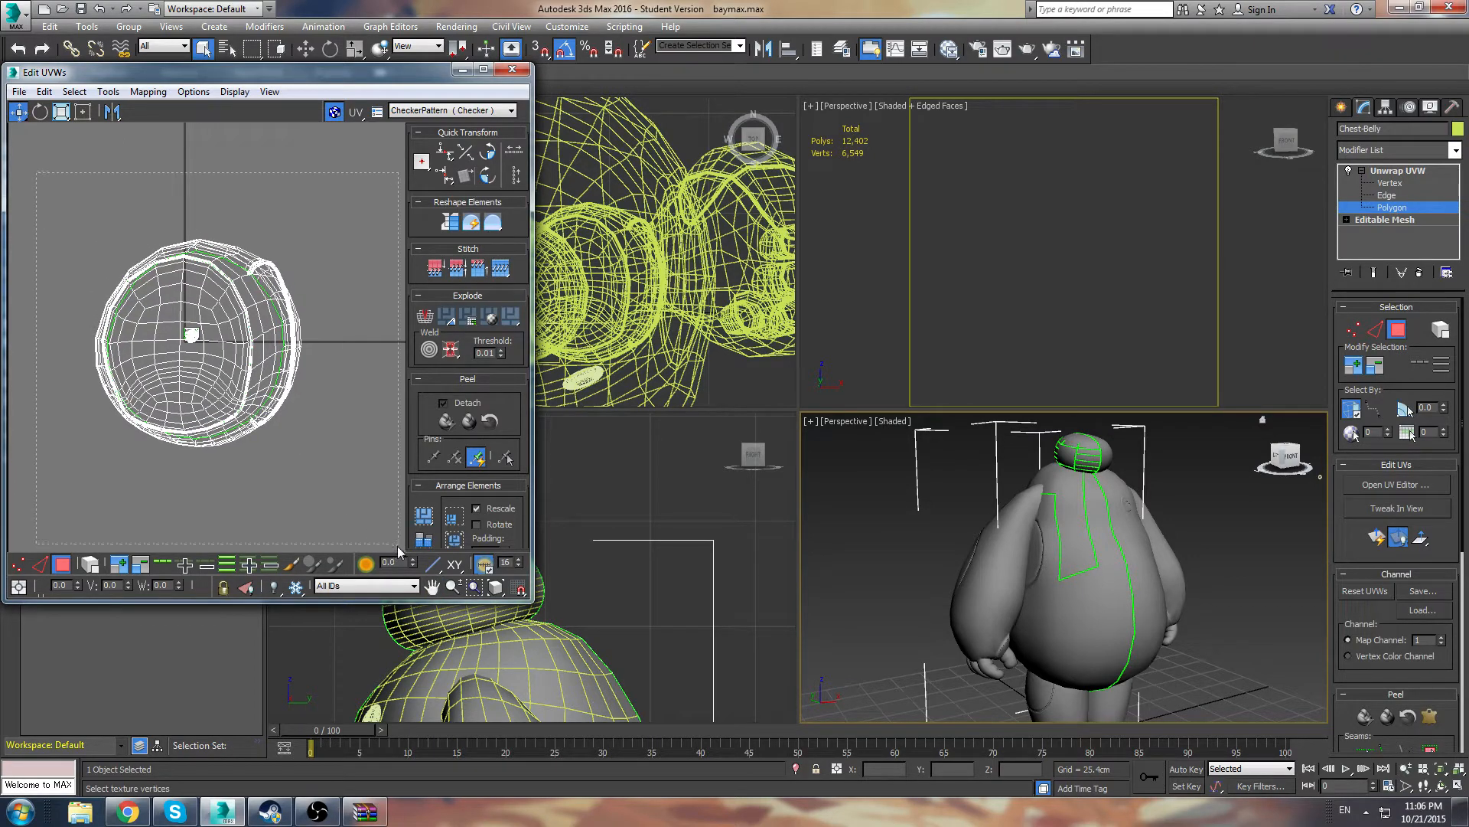
{"action": "left_click_drag", "start_coordinate": [397, 545], "coordinate": [388, 525]}
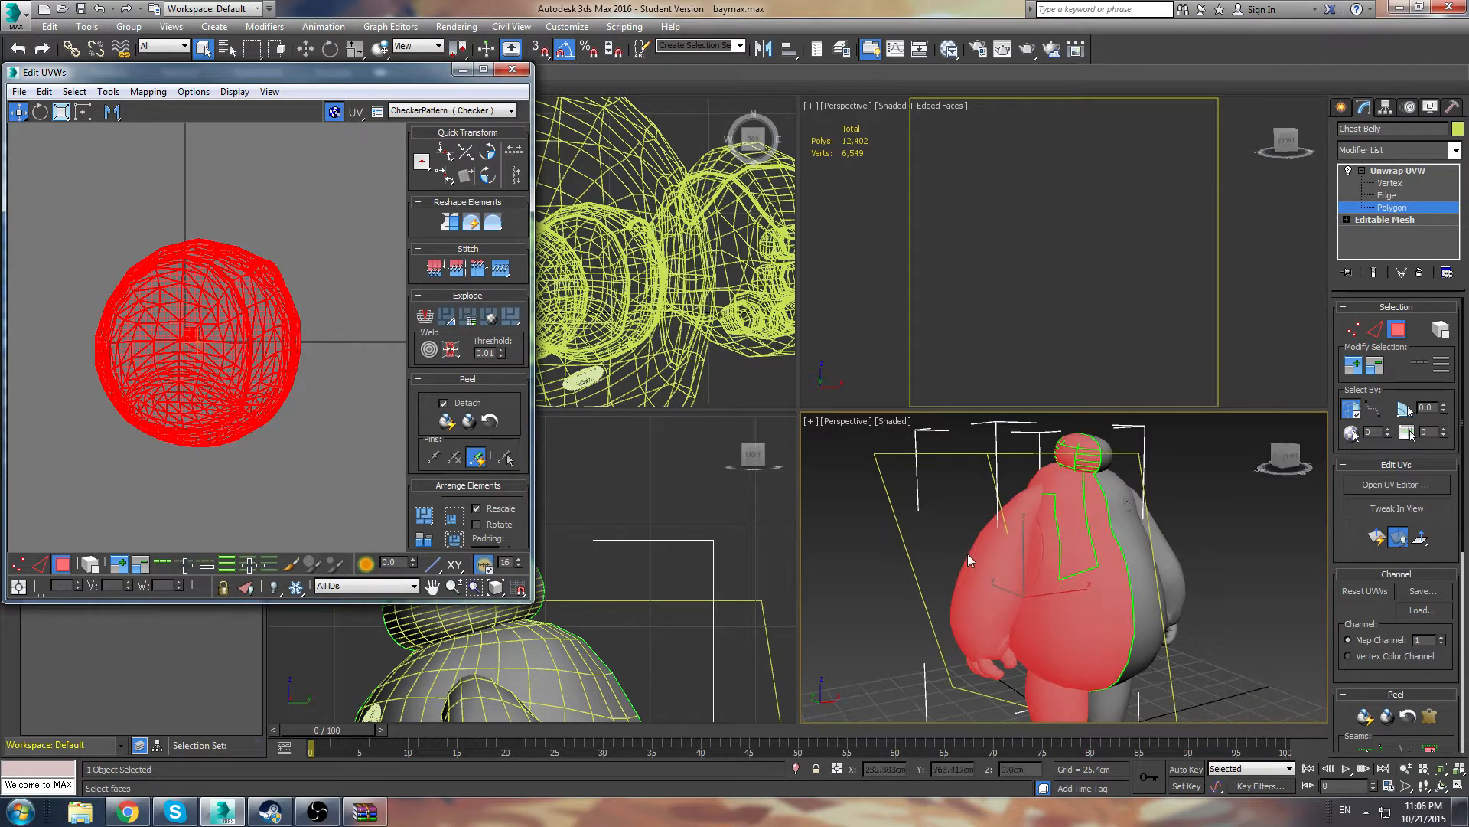
{"action": "middle_click_drag", "start_coordinate": [967, 560], "coordinate": [819, 566], "text": "alt"}
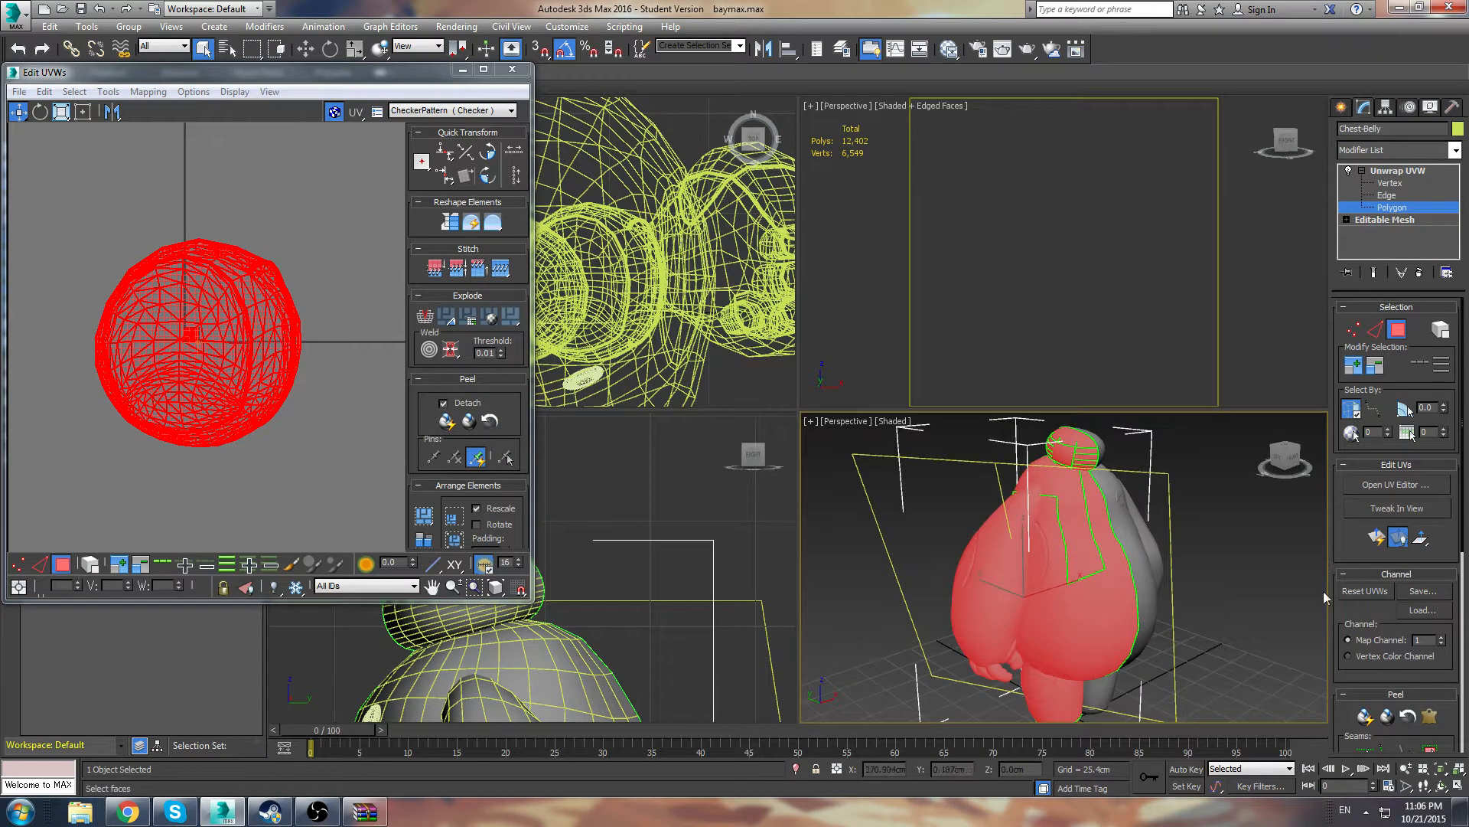
Collapse the Channel and Peel settings and apply a Planar Map projection to all the selected faces
{"action": "left_click_drag", "start_coordinate": [1345, 615], "coordinate": [1372, 442]}
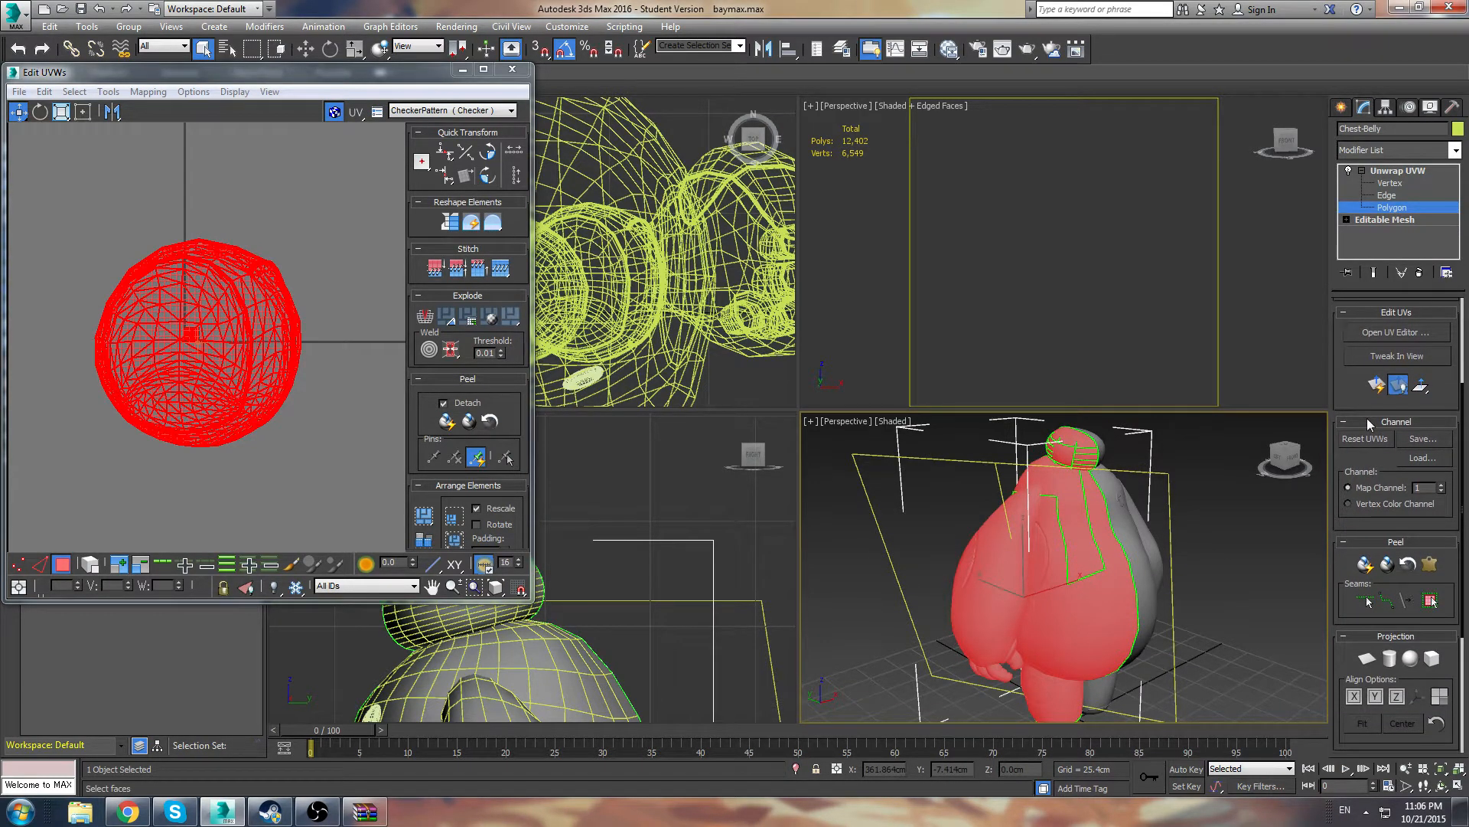
{"action": "left_click", "coordinate": [1368, 420]}
{"action": "left_click", "coordinate": [1369, 437]}
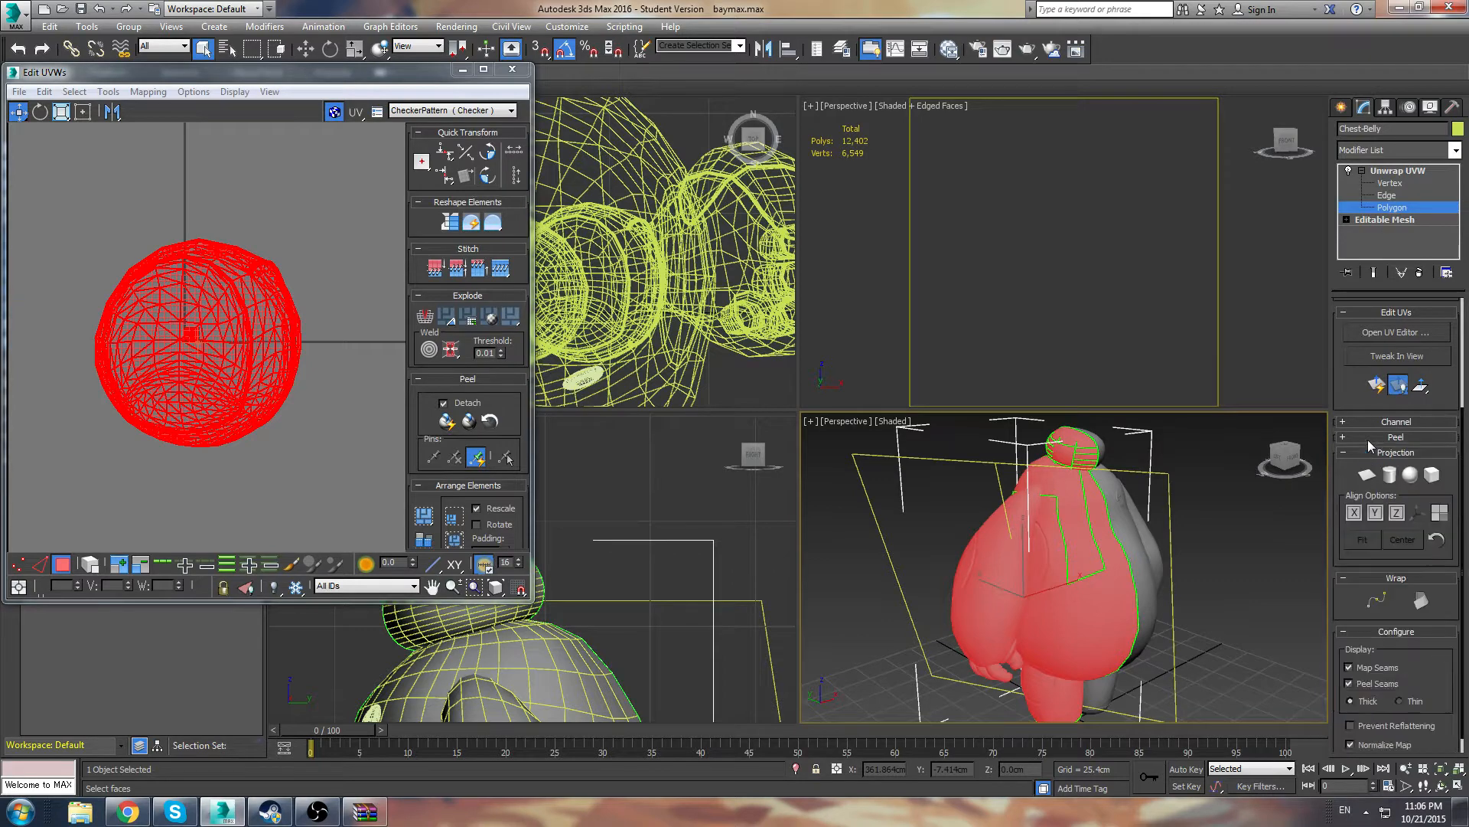
{"action": "mouse_move", "coordinate": [1339, 381]}
{"action": "left_mouse_down"}
{"action": "mouse_move", "coordinate": [1336, 418]}
{"action": "mouse_move", "coordinate": [1333, 382]}
{"action": "left_mouse_up"}
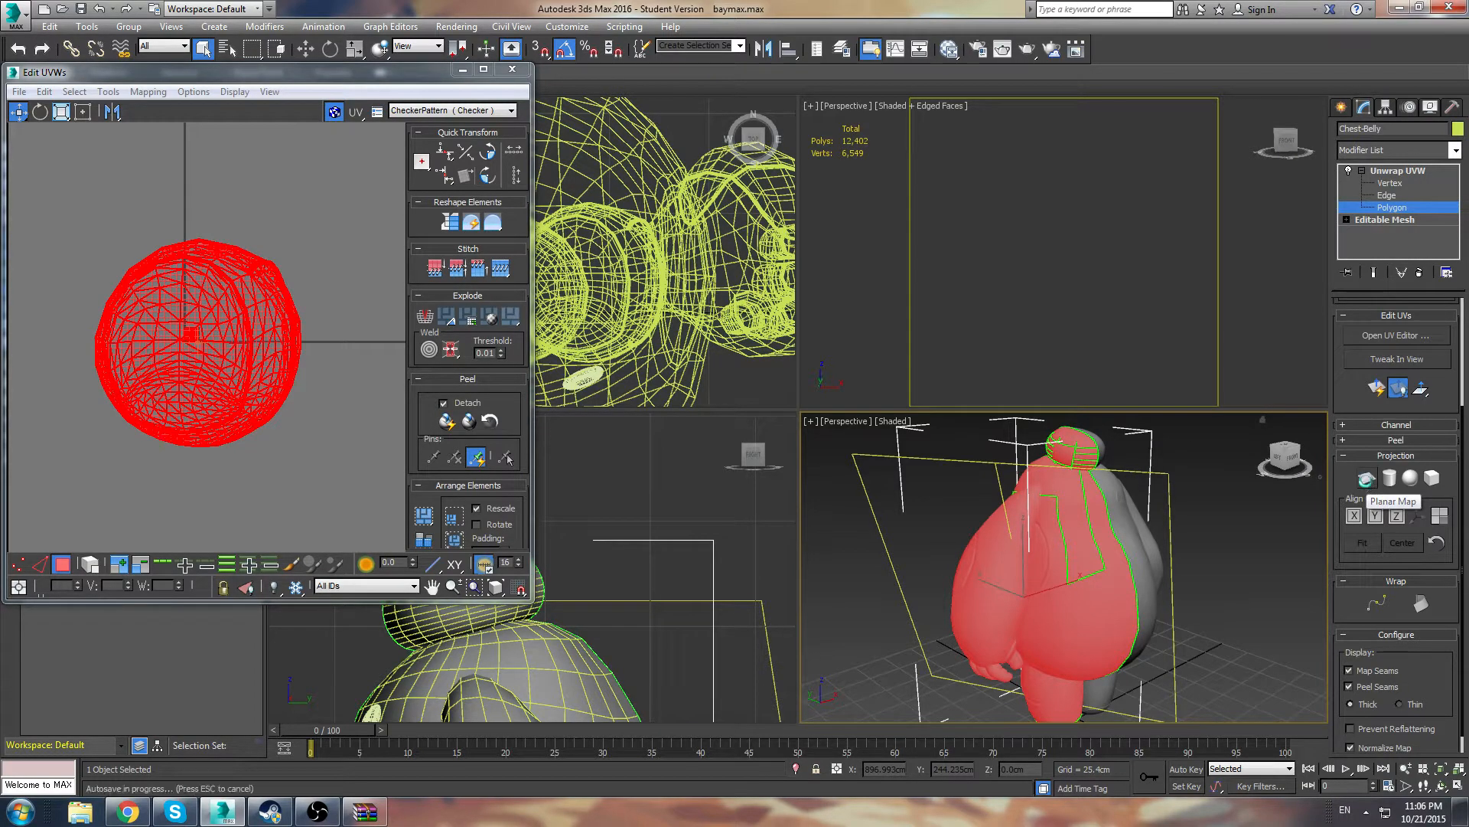
{"action": "left_click", "coordinate": [1368, 479]}
{"action": "scroll", "coordinate": [196, 344], "scroll_direction": "up", "scroll_amount": 2}
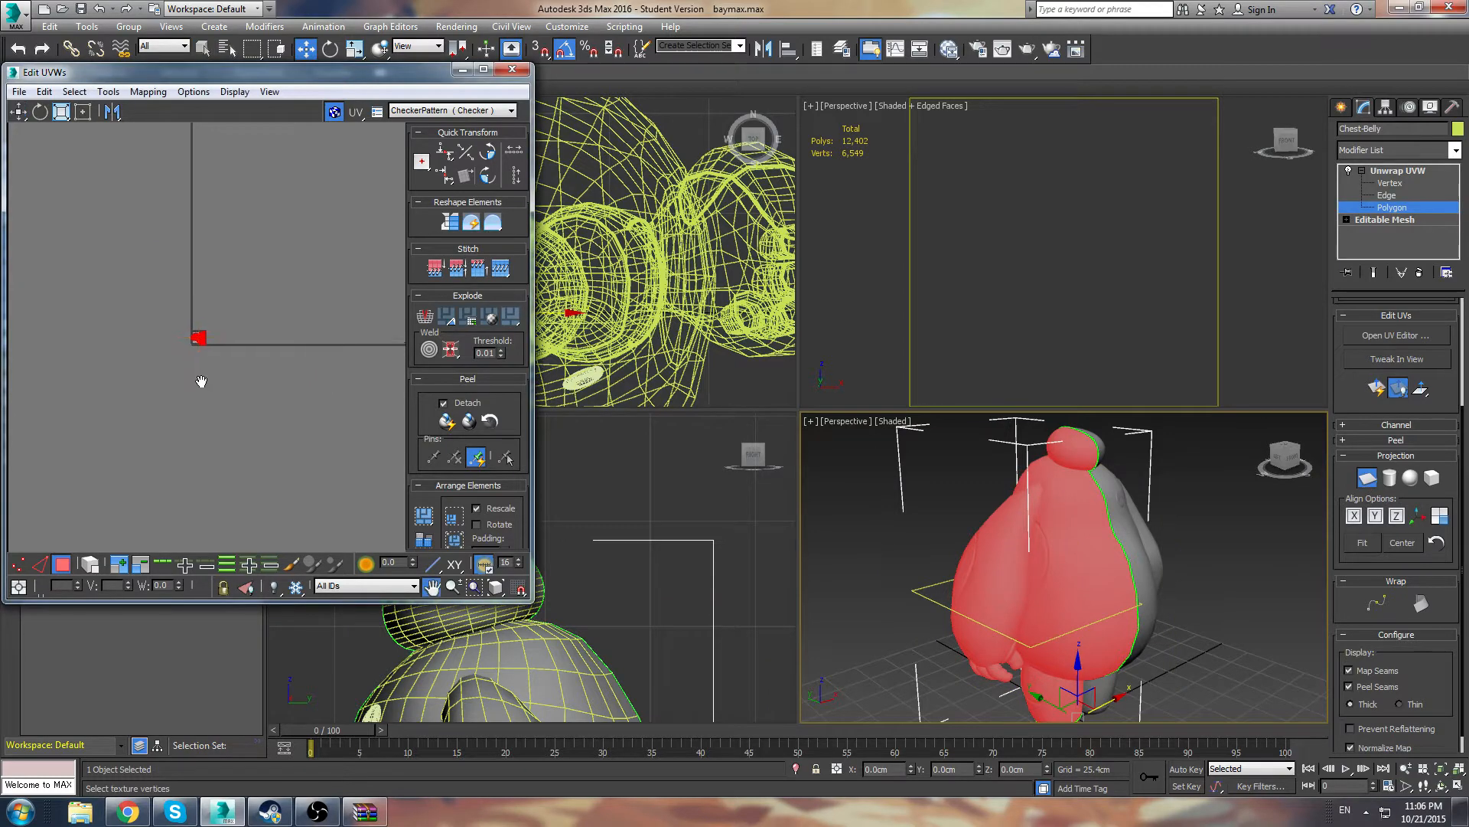
{"action": "scroll", "coordinate": [208, 308], "scroll_direction": "up", "scroll_amount": 10}
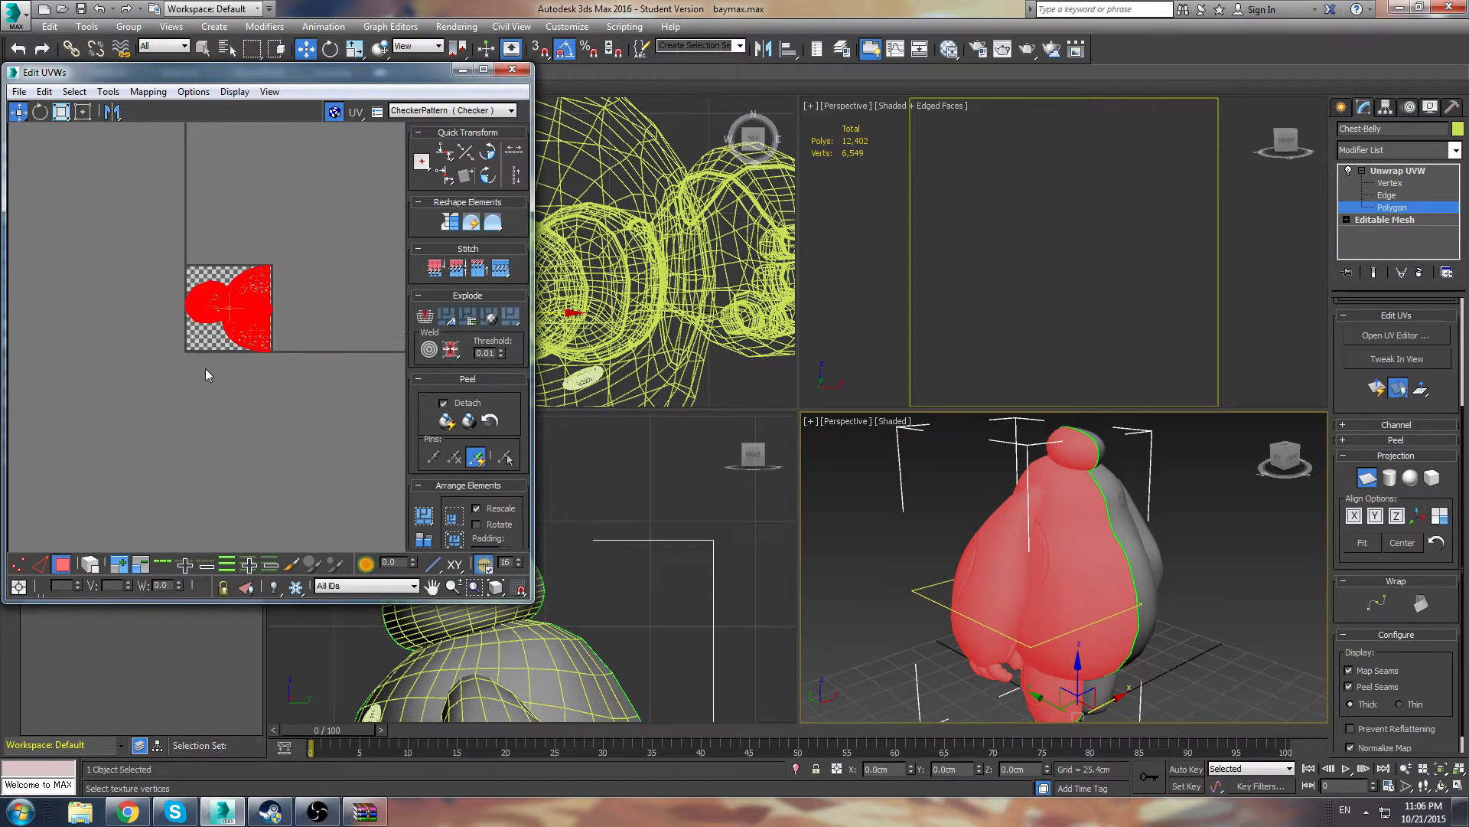
{"action": "scroll", "coordinate": [215, 287], "scroll_direction": "up", "scroll_amount": 2}
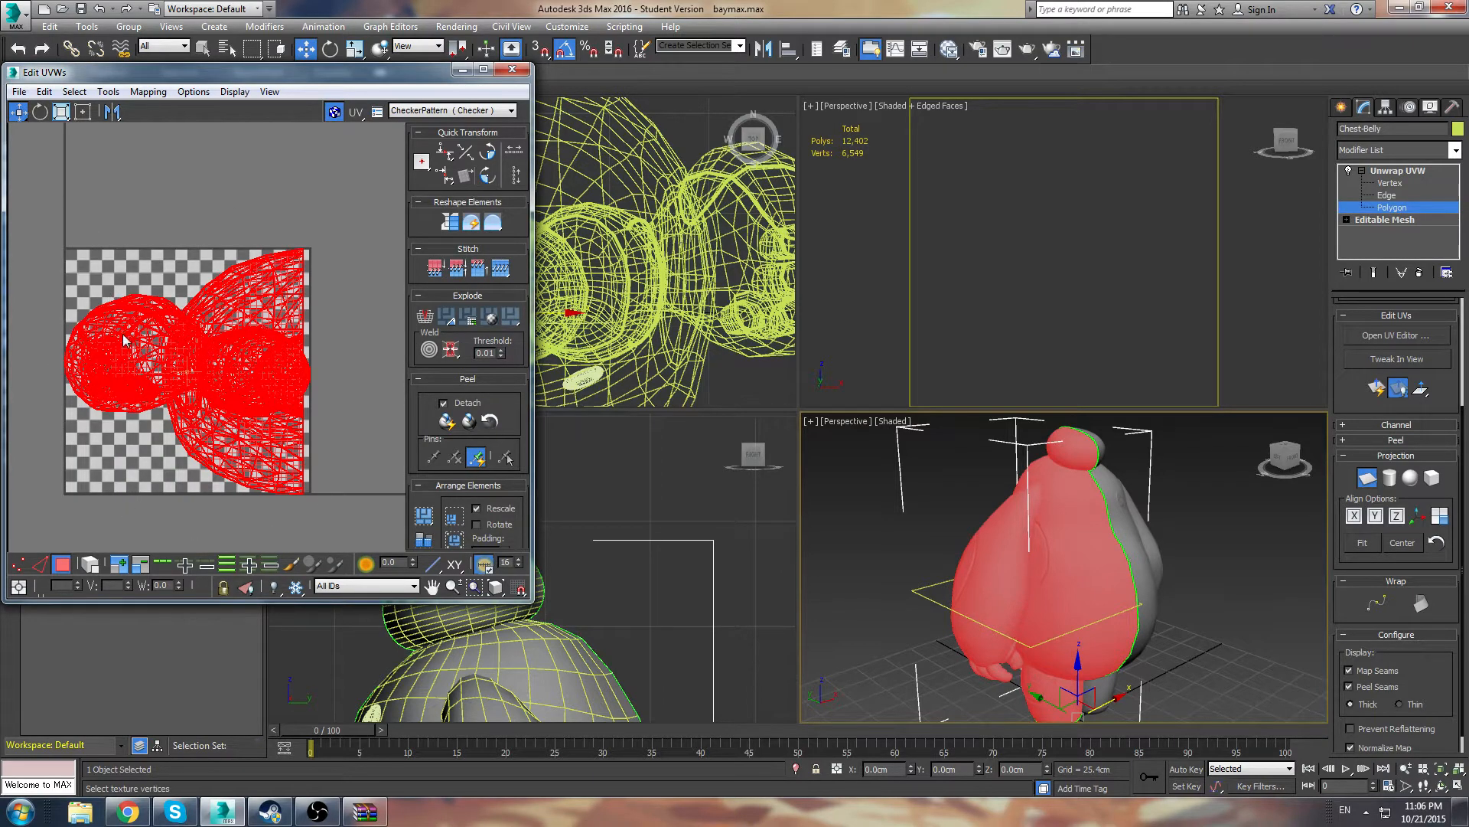
{"action": "scroll", "coordinate": [127, 337], "scroll_direction": "up", "scroll_amount": 2}
{"action": "scroll", "coordinate": [155, 306], "scroll_direction": "up", "scroll_amount": 2}
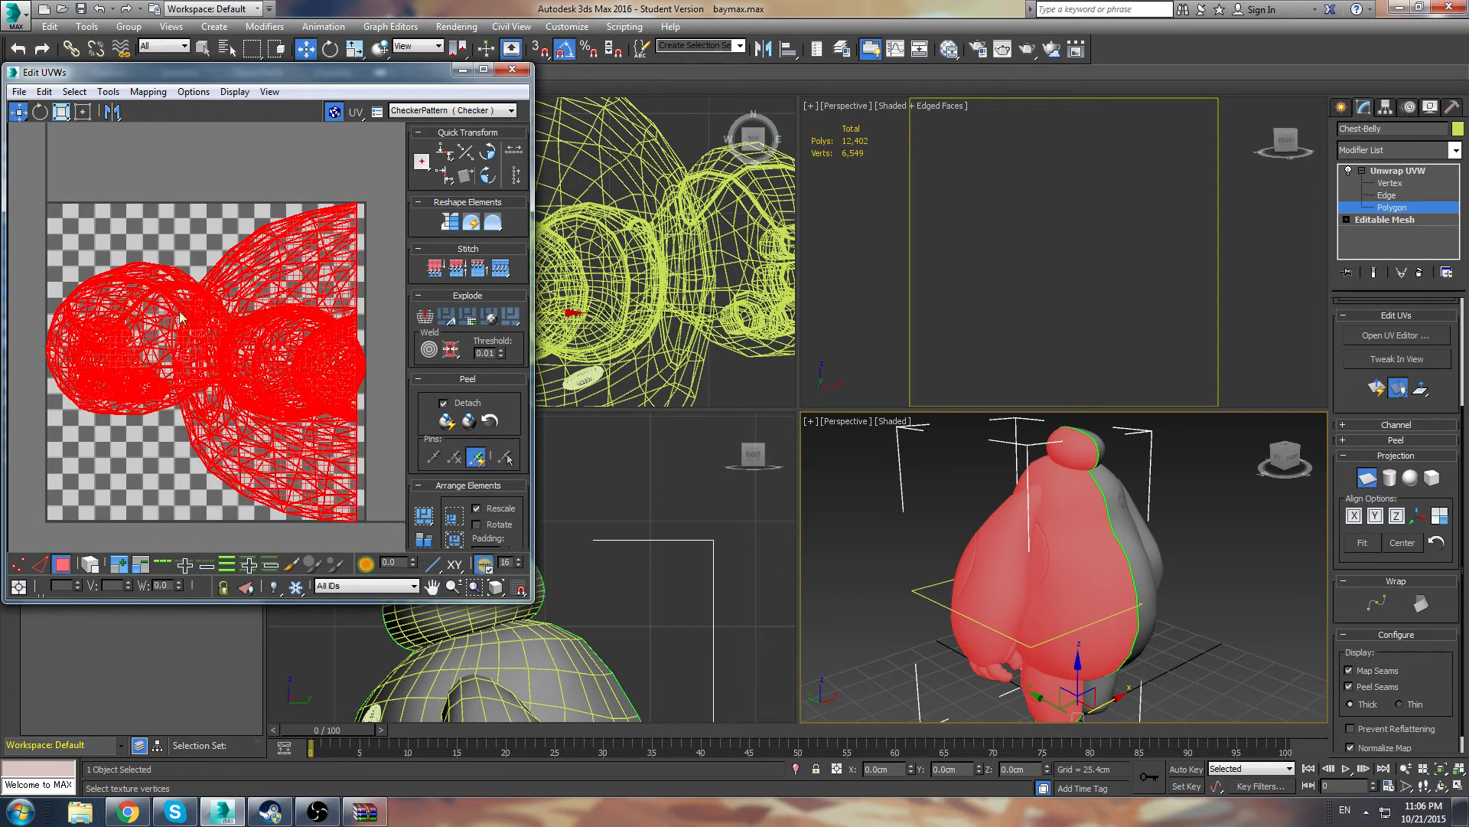
Compare the X, Y and Z alignments of the planar projection, settle on Y, and finish the Planar Map
{"action": "left_click", "coordinate": [1359, 515]}
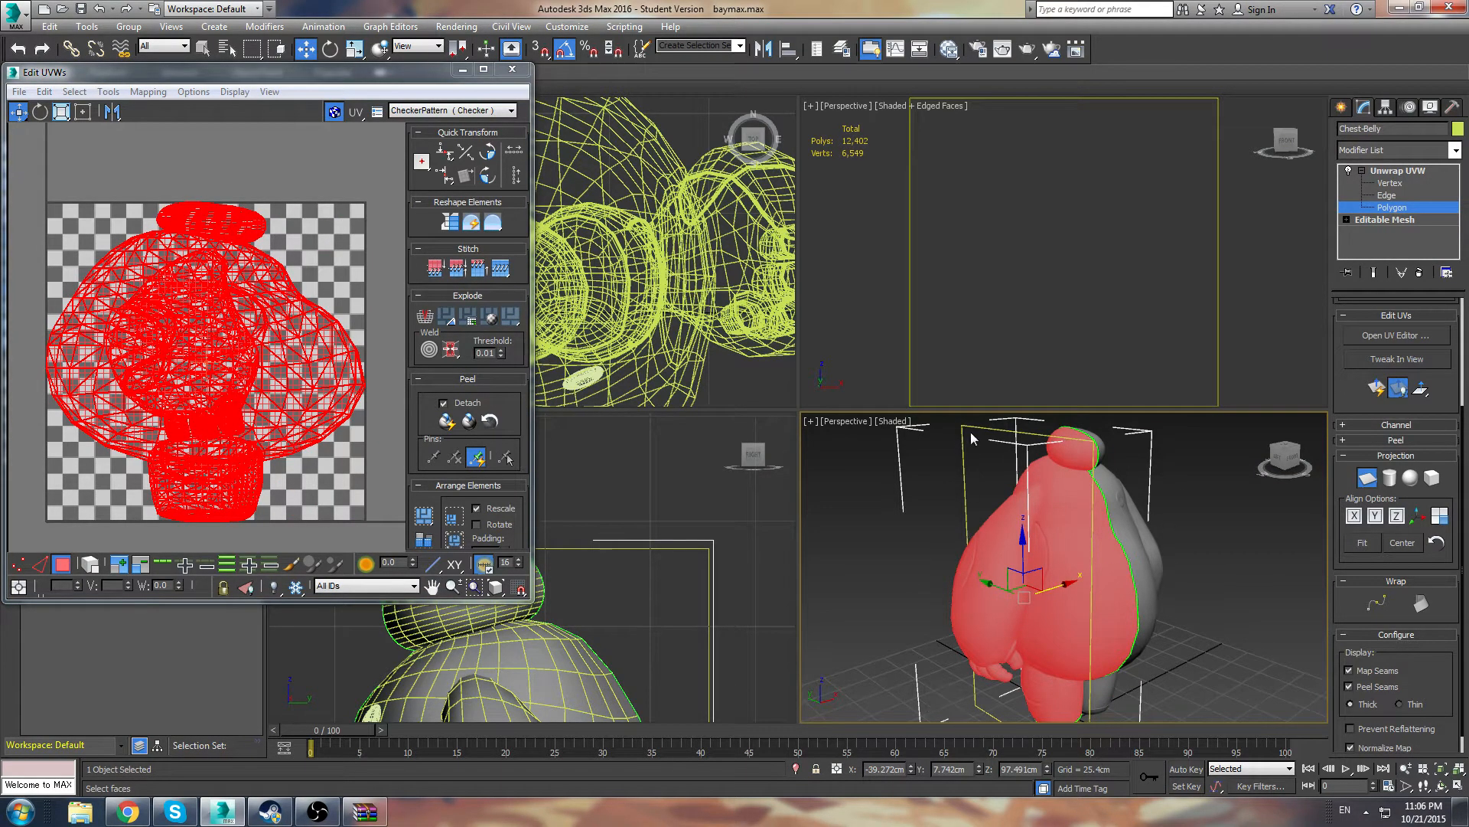
{"action": "left_click", "coordinate": [1375, 516]}
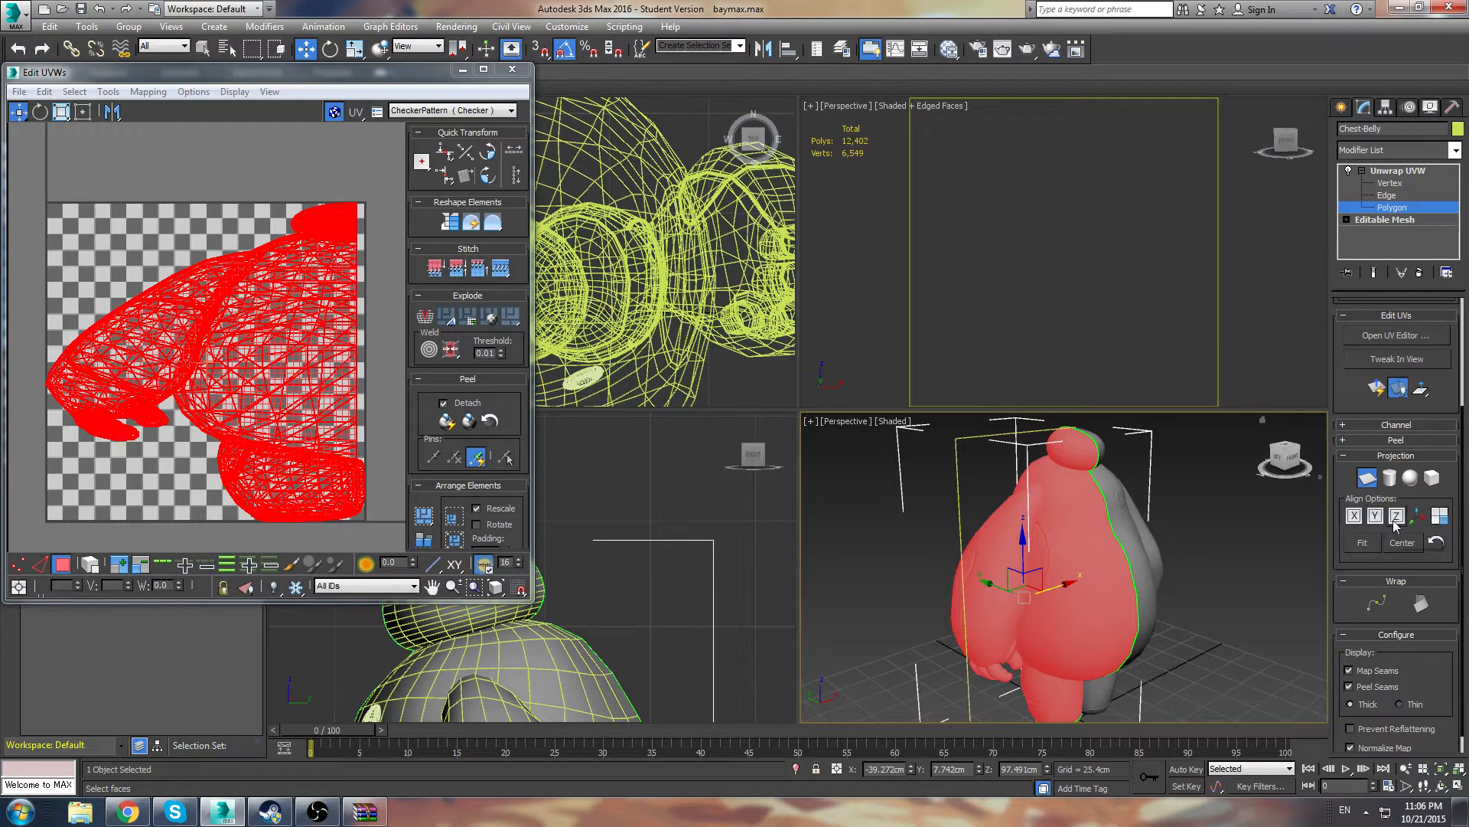
{"action": "left_click", "coordinate": [1397, 518]}
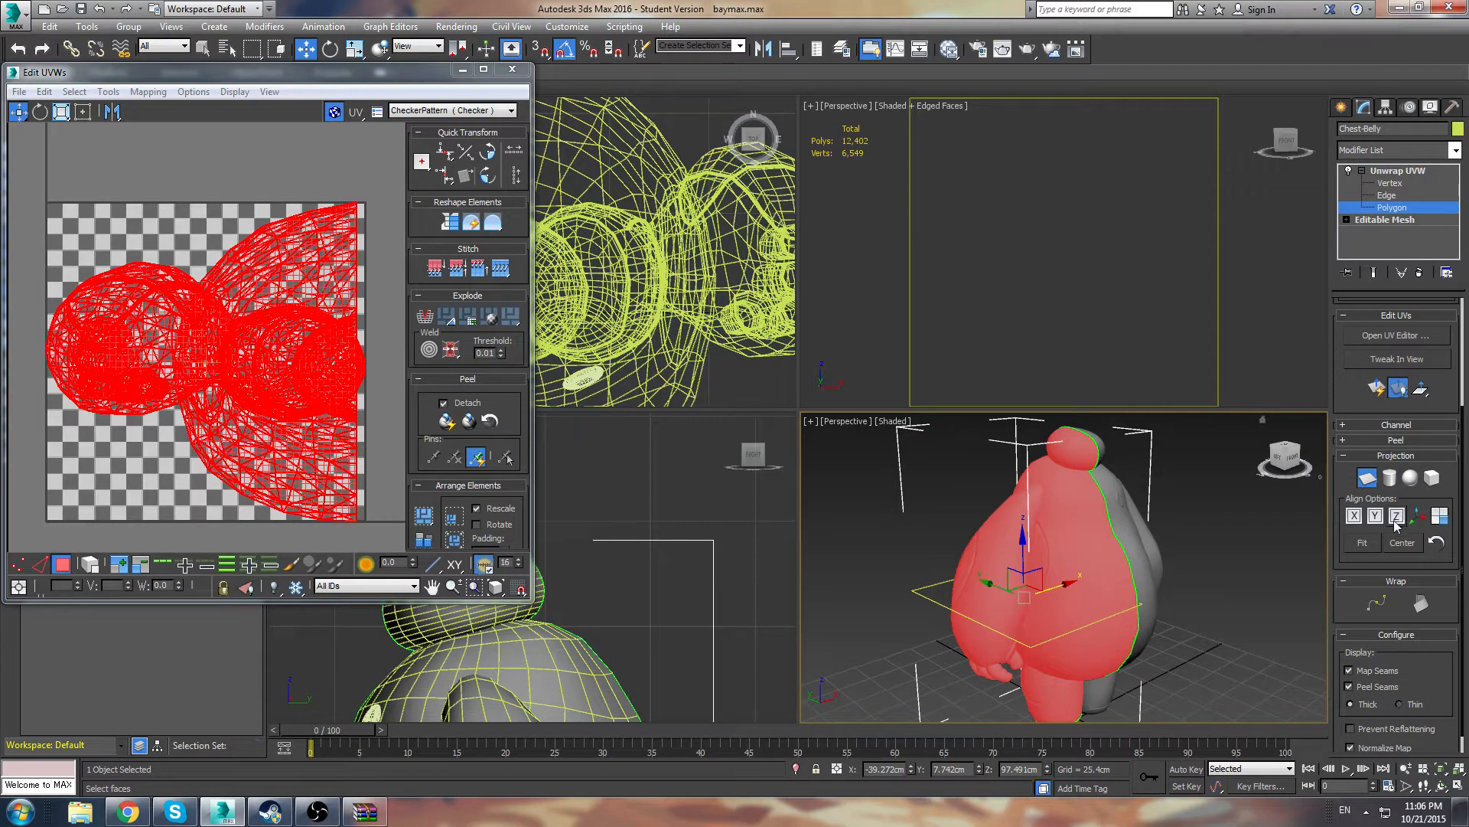
{"action": "left_click", "coordinate": [1375, 516]}
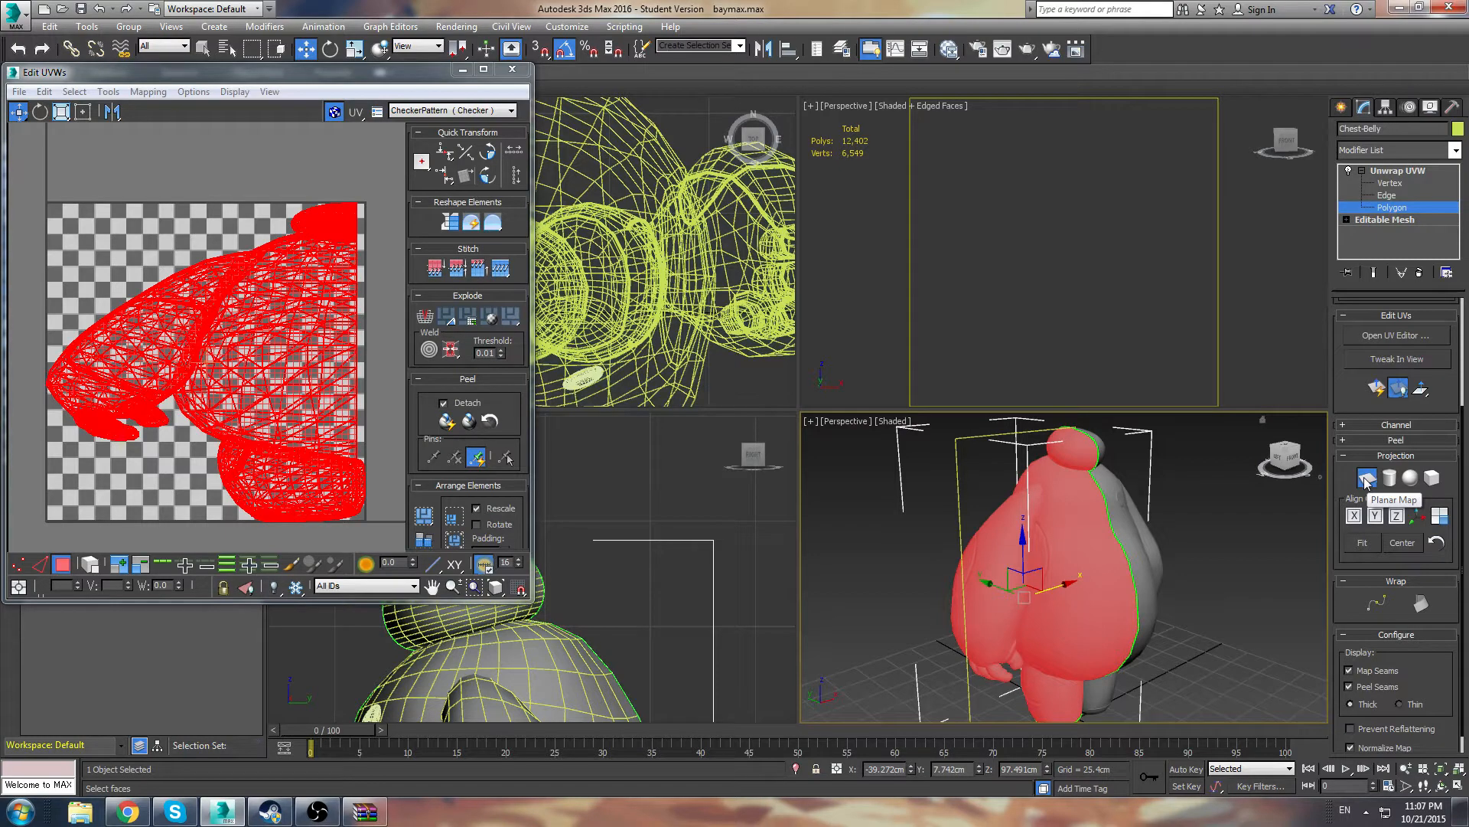
{"action": "left_click", "coordinate": [1366, 480]}
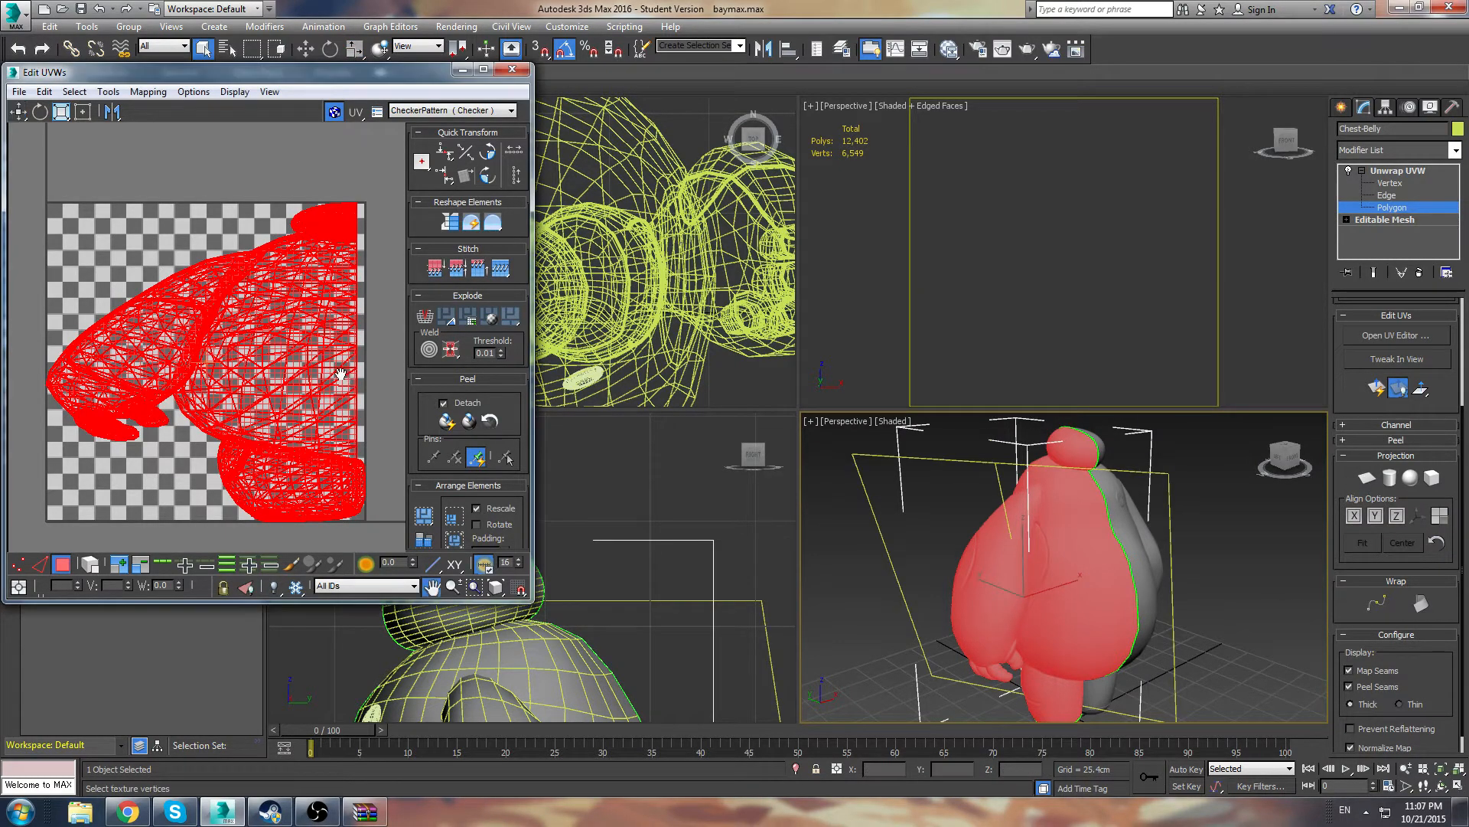
Move the projected UV layout up and off the checker tile into empty space, and deselect its faces
{"action": "scroll", "coordinate": [109, 344], "scroll_direction": "down", "scroll_amount": 4}
{"action": "middle_click_drag", "start_coordinate": [109, 344], "coordinate": [191, 374]}
{"action": "left_click_drag", "start_coordinate": [190, 374], "coordinate": [278, 254]}
{"action": "left_click", "coordinate": [259, 349]}
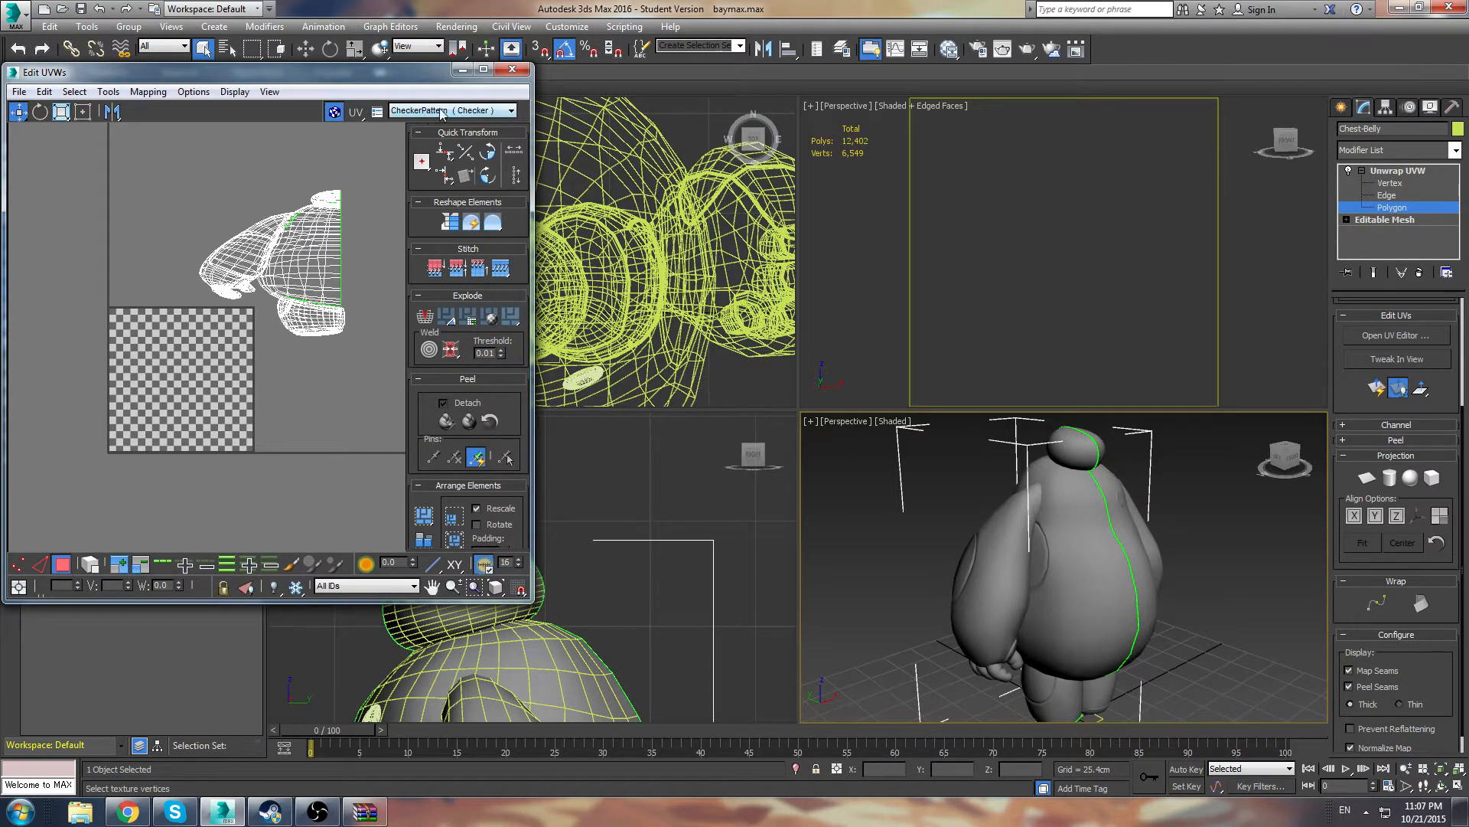
Display the CheckerPattern texture on the Chest-Belly half and examine how the squares map over the arm and belly
{"action": "left_click", "coordinate": [441, 111]}
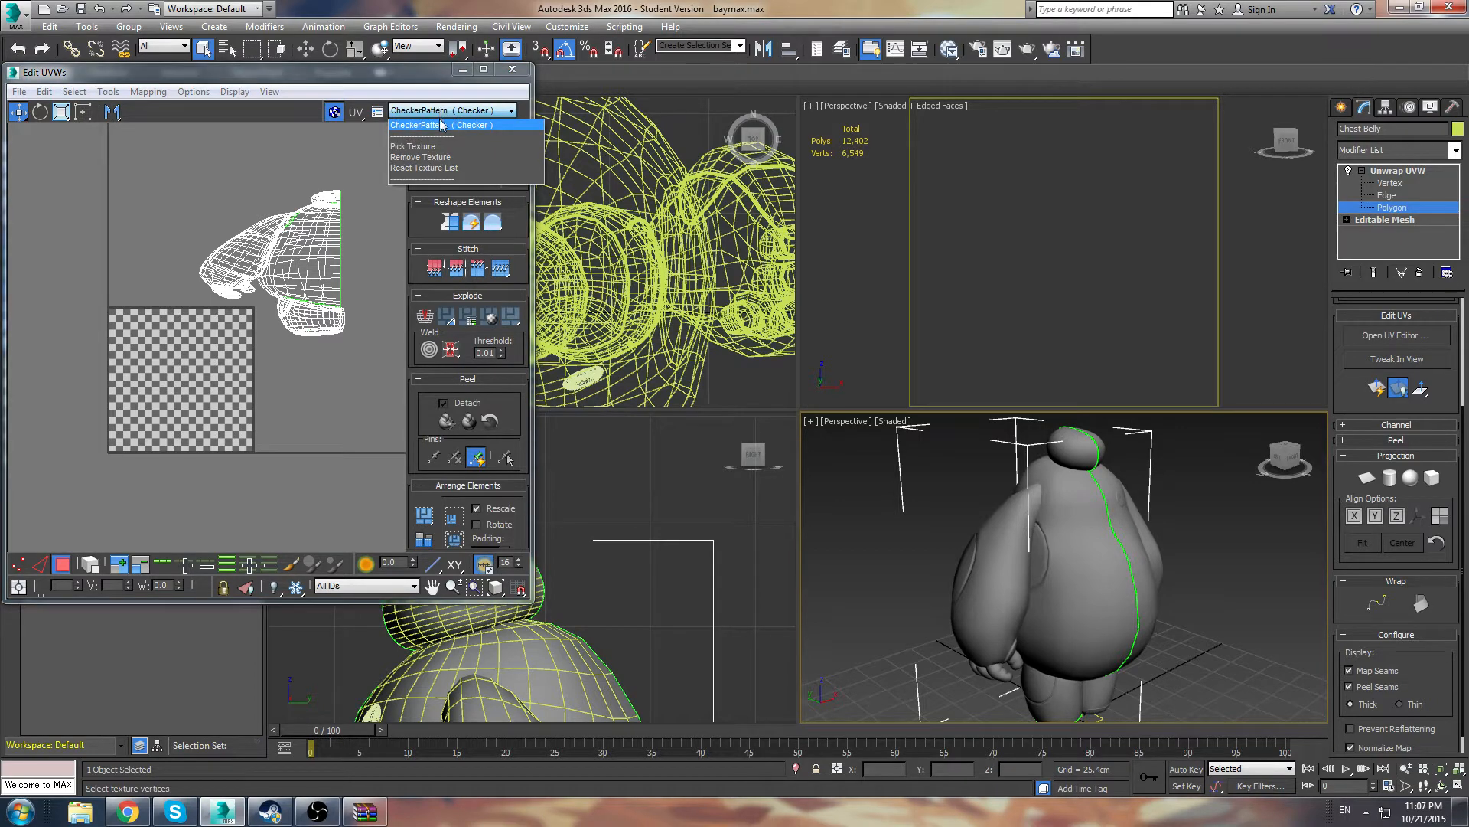
{"action": "left_click", "coordinate": [437, 126]}
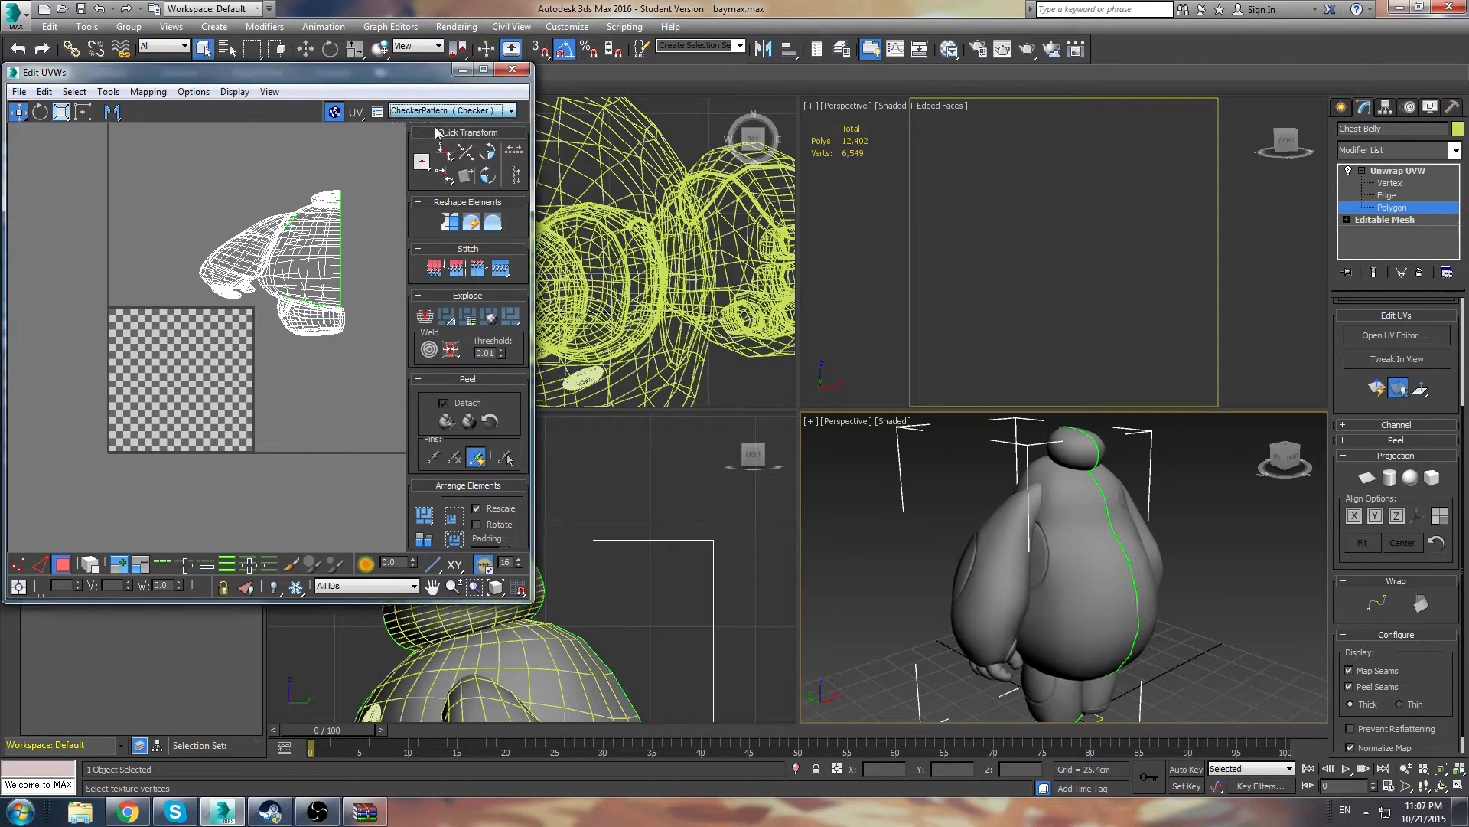
{"action": "scroll", "coordinate": [1088, 521], "scroll_direction": "up", "scroll_amount": 3}
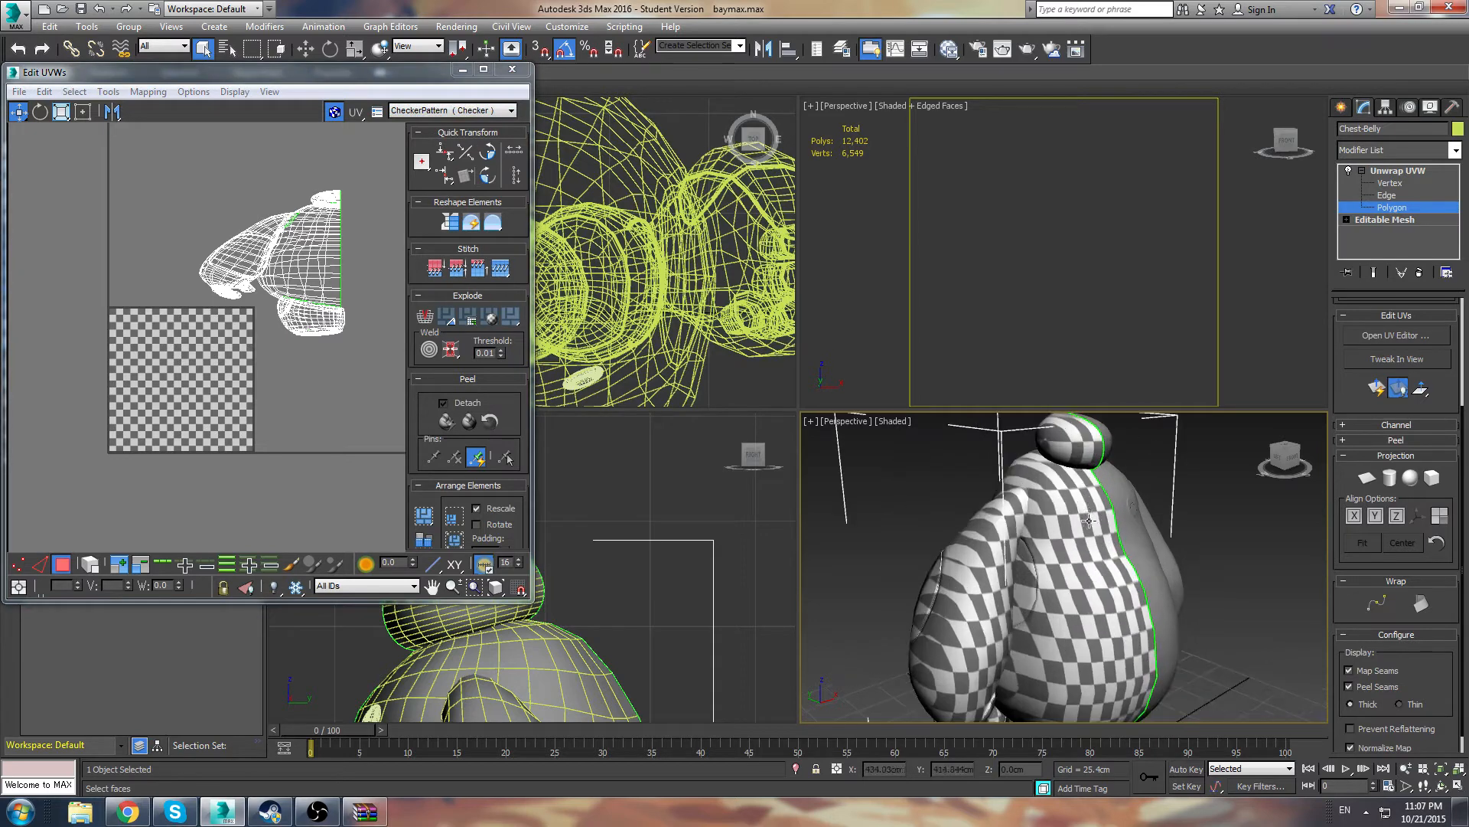
{"action": "middle_click_drag", "start_coordinate": [1102, 529], "coordinate": [1123, 440]}
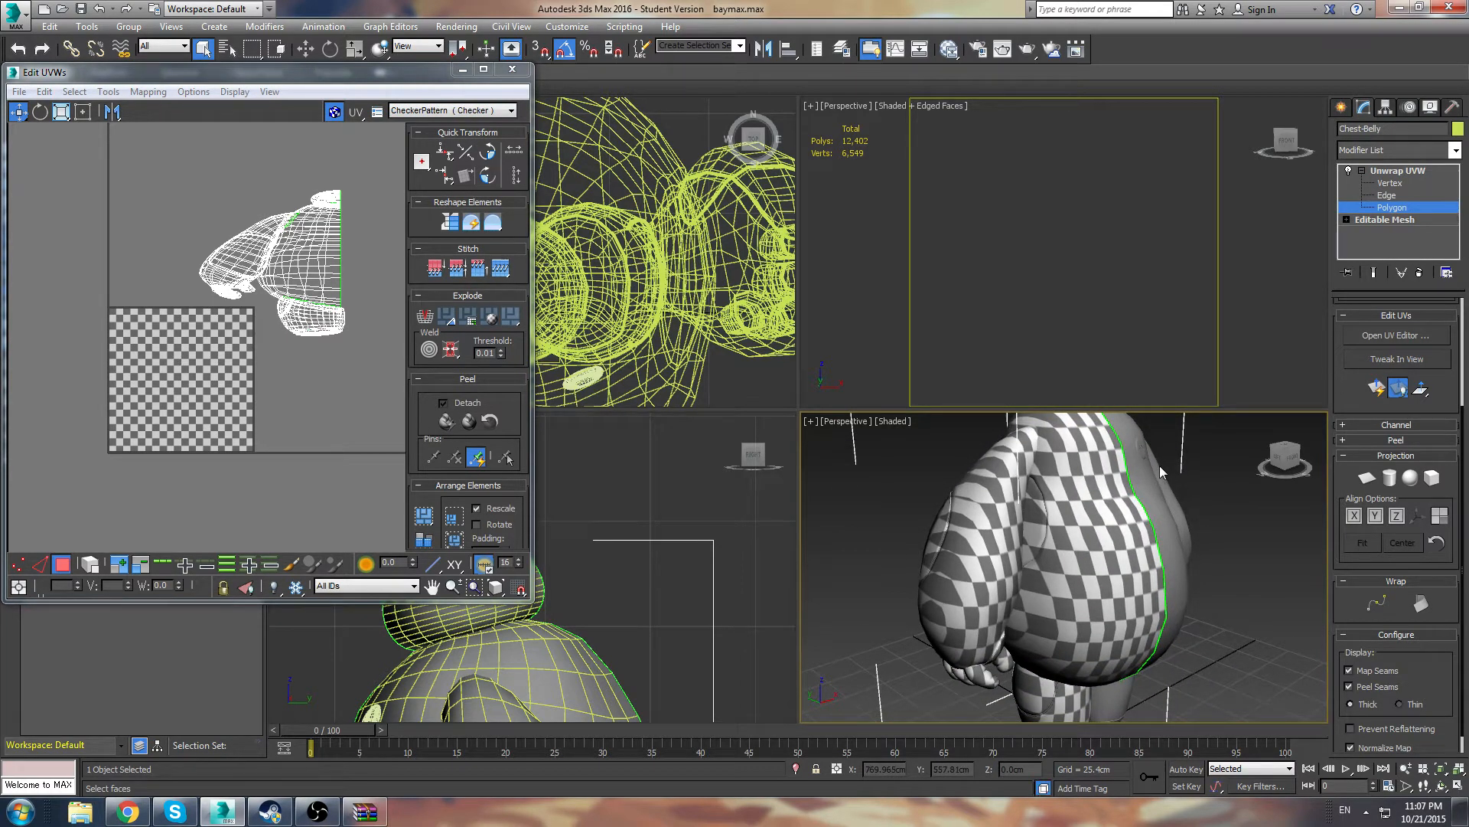
{"action": "middle_click_drag", "start_coordinate": [1159, 465], "coordinate": [1038, 463], "text": "alt"}
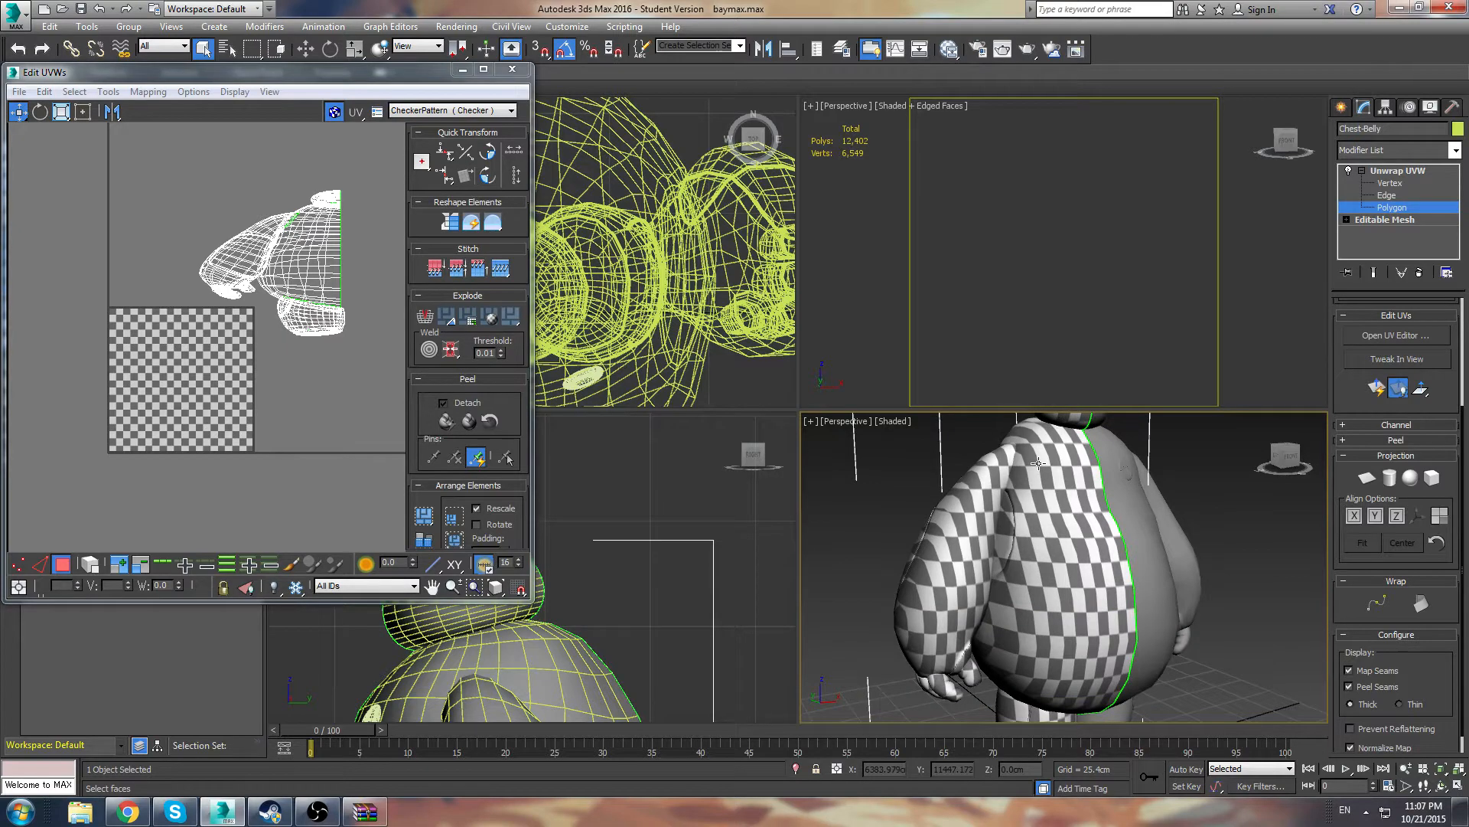
{"action": "middle_click_drag", "start_coordinate": [218, 224], "coordinate": [219, 301]}
{"action": "scroll", "coordinate": [258, 337], "scroll_direction": "up", "scroll_amount": 4}
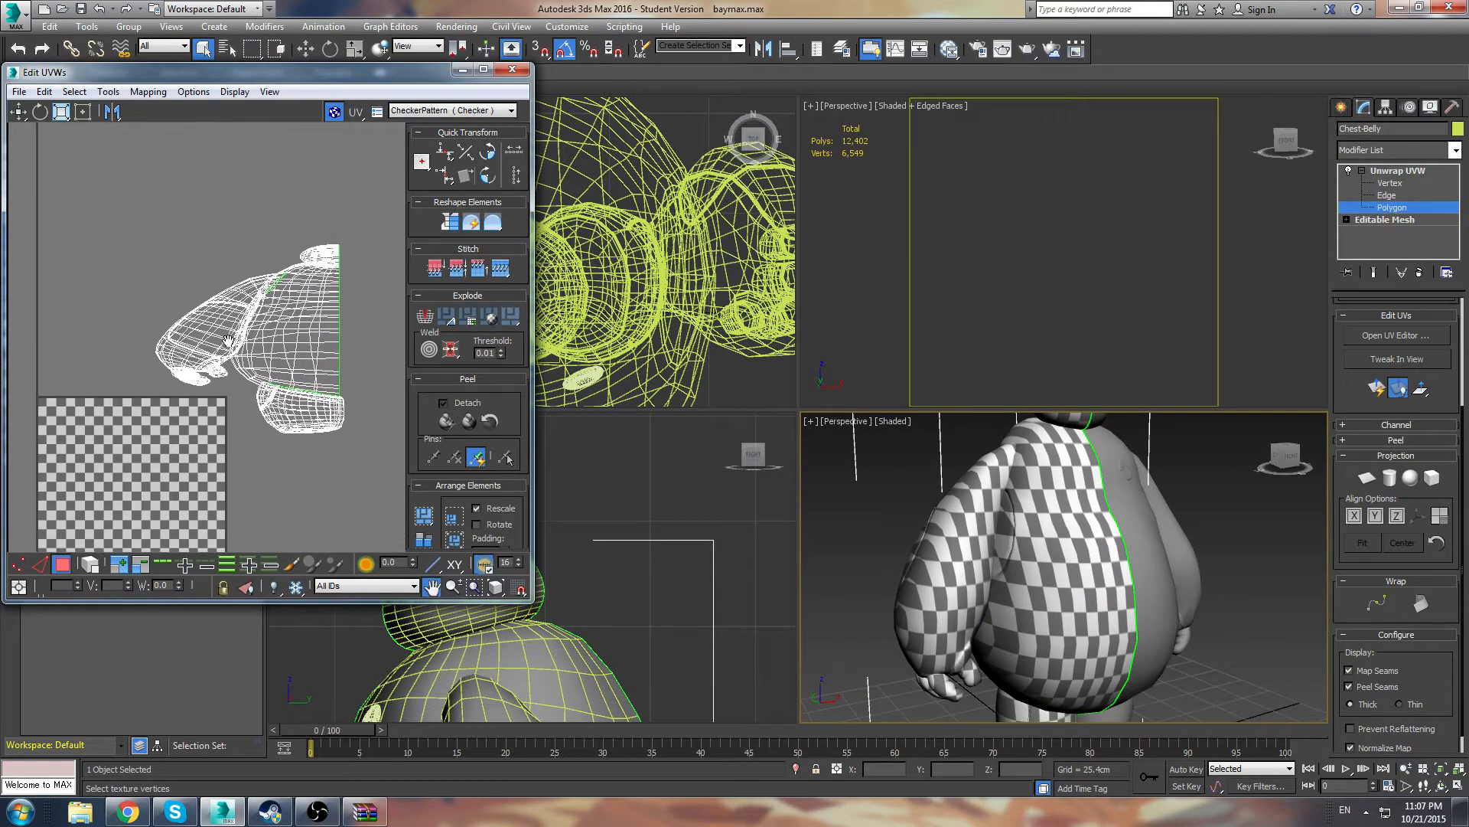
{"action": "middle_click_drag", "start_coordinate": [986, 528], "coordinate": [1042, 535]}
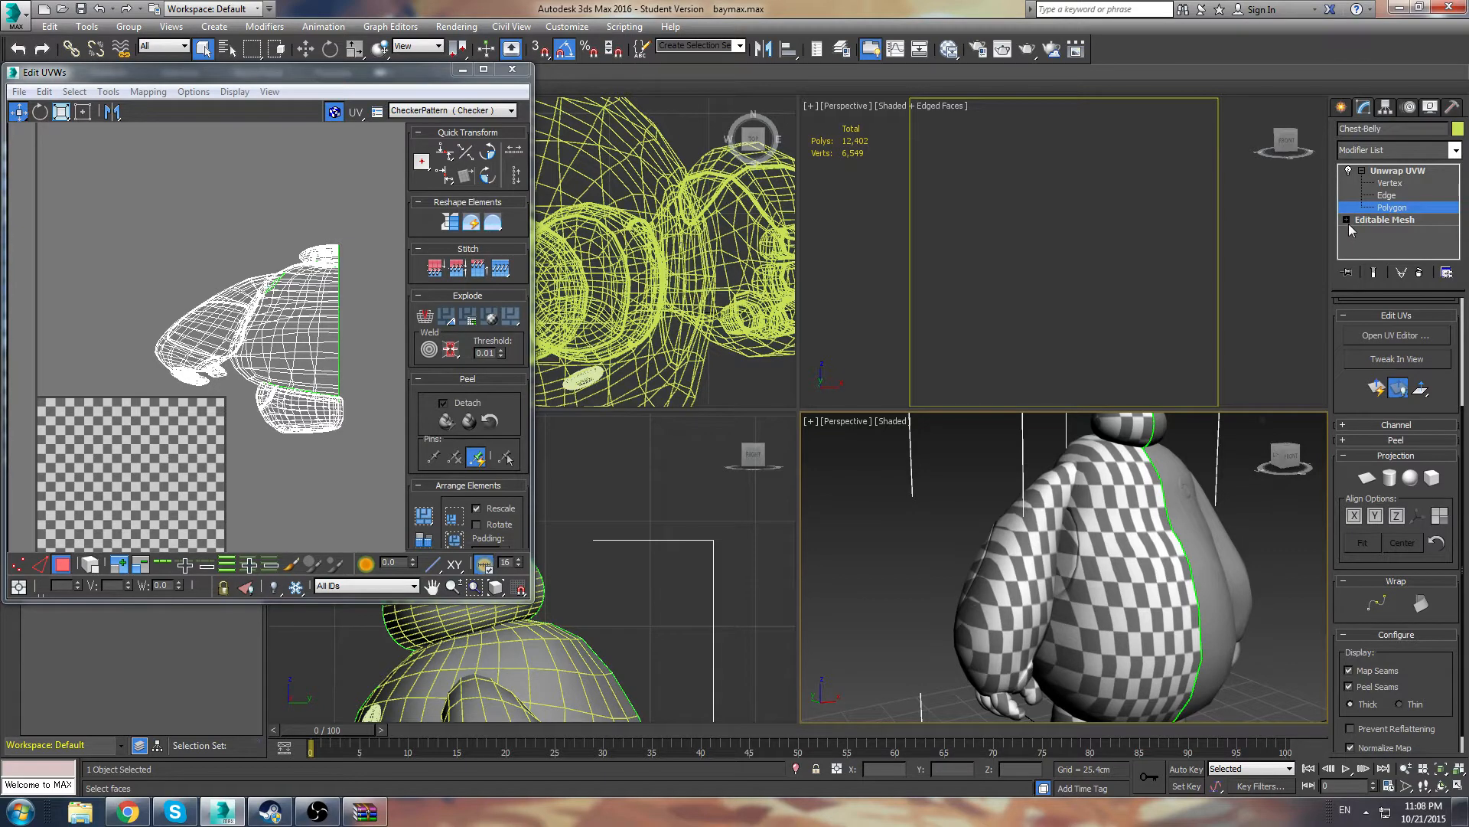
Try to separate the arm by selecting its lower faces in the UV layout and moving them away from the body
{"action": "scroll", "coordinate": [199, 290], "scroll_direction": "up", "scroll_amount": 4}
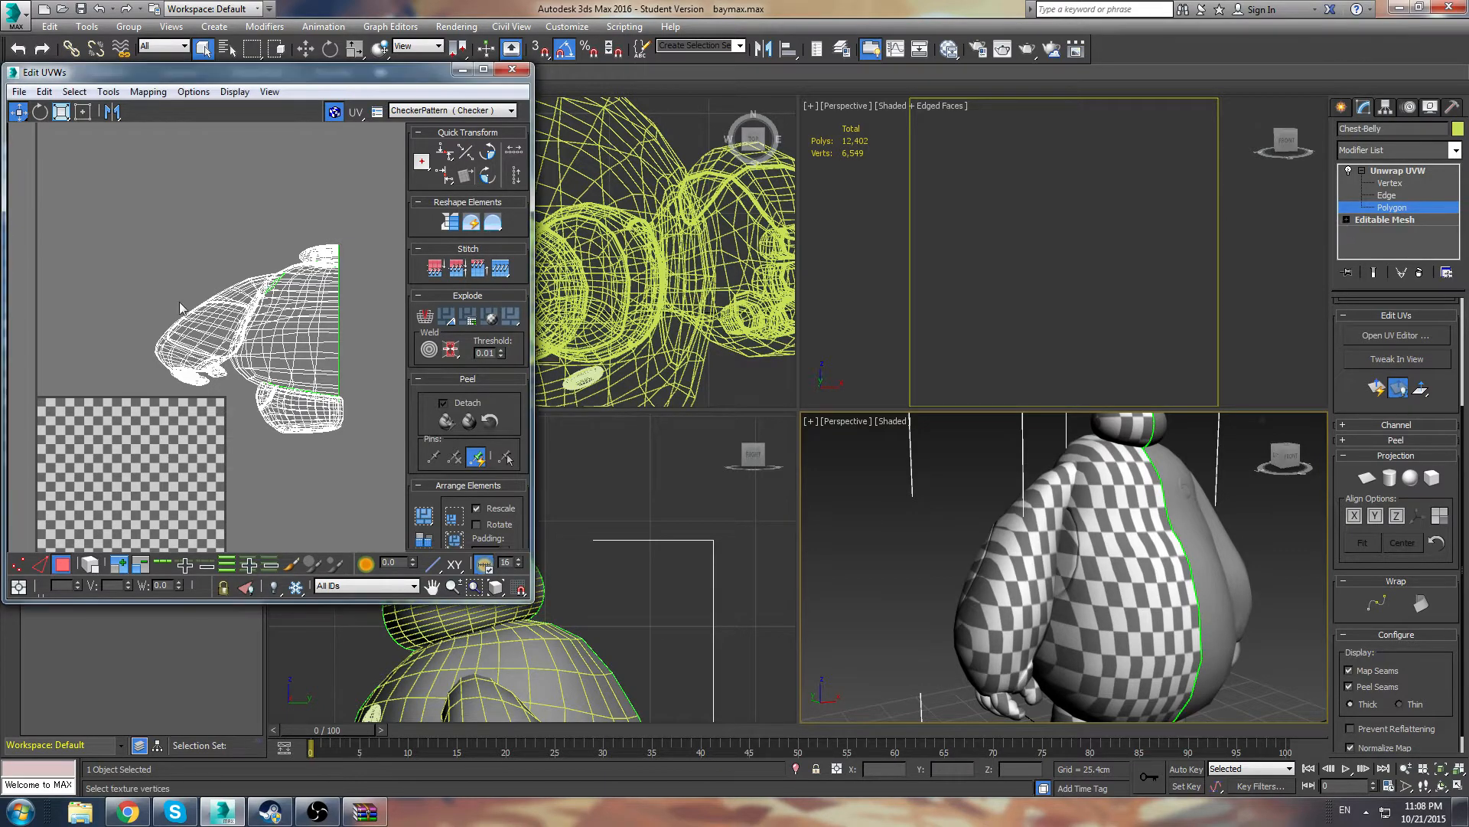
{"action": "scroll", "coordinate": [132, 259], "scroll_direction": "up", "scroll_amount": 2}
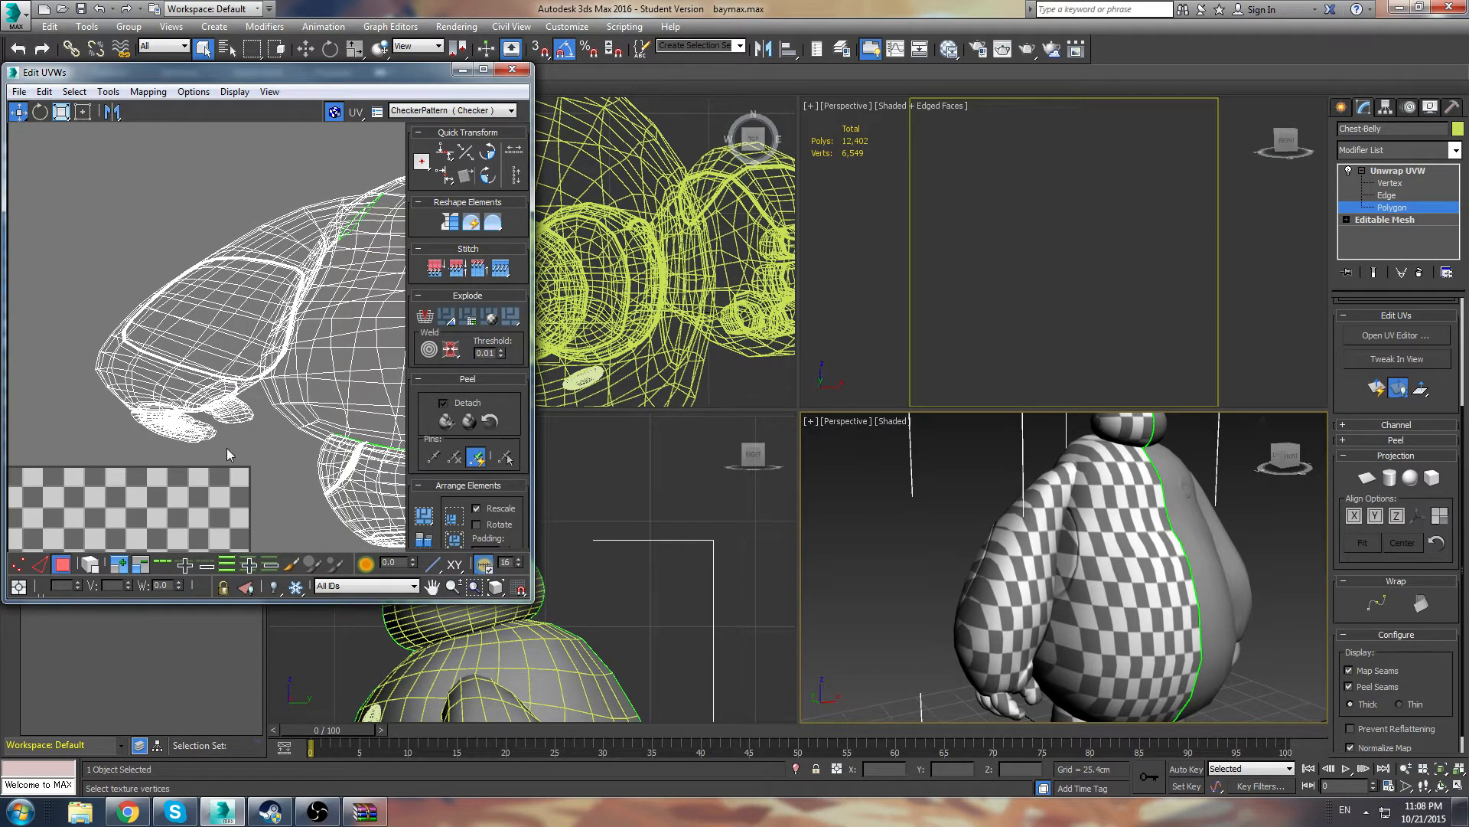
{"action": "left_click_drag", "start_coordinate": [253, 478], "coordinate": [256, 474]}
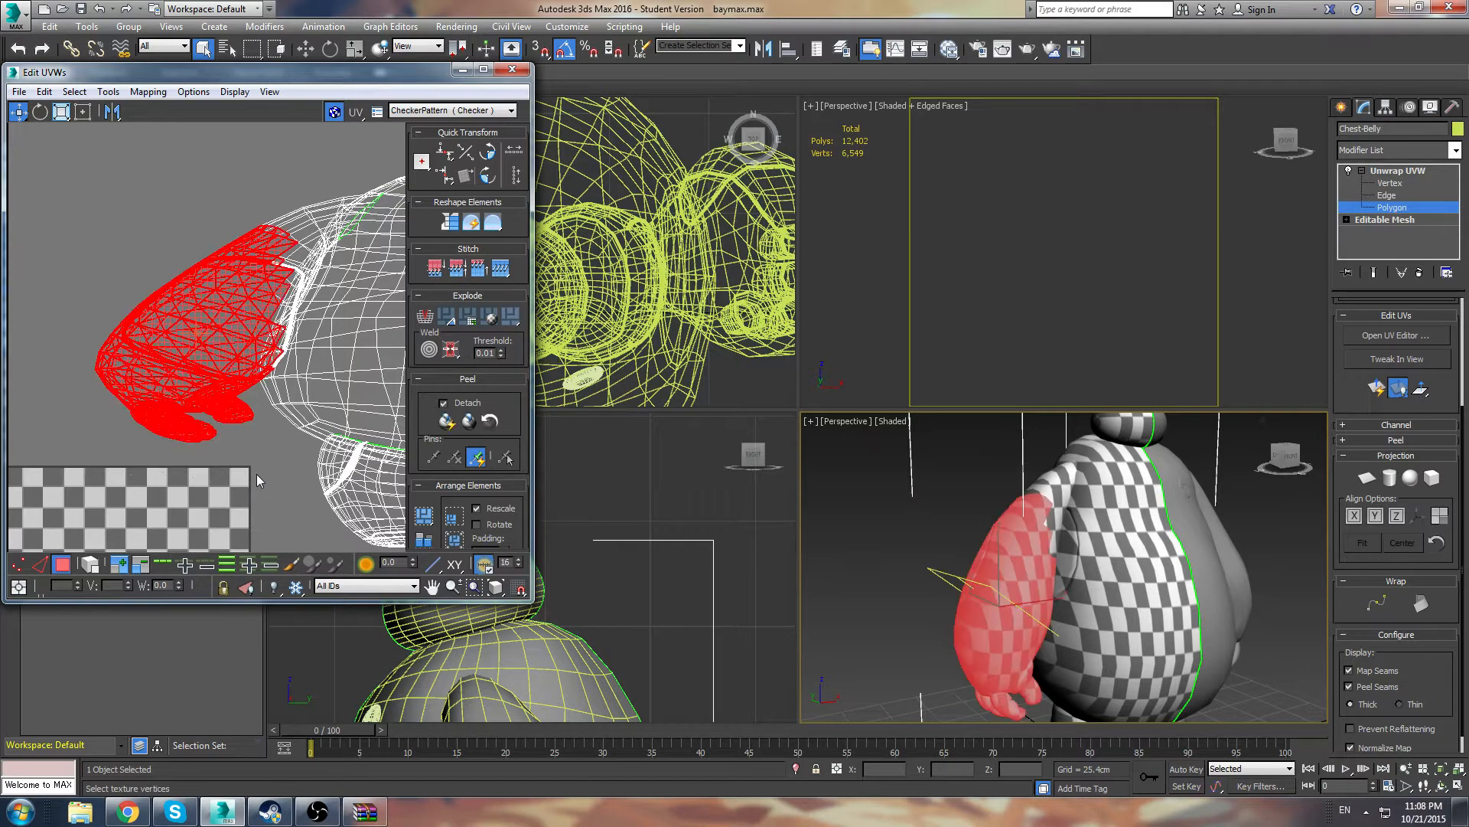
{"action": "middle_click_drag", "start_coordinate": [235, 399], "coordinate": [296, 429]}
{"action": "key", "text": "w"}
{"action": "left_click_drag", "start_coordinate": [274, 322], "coordinate": [258, 217]}
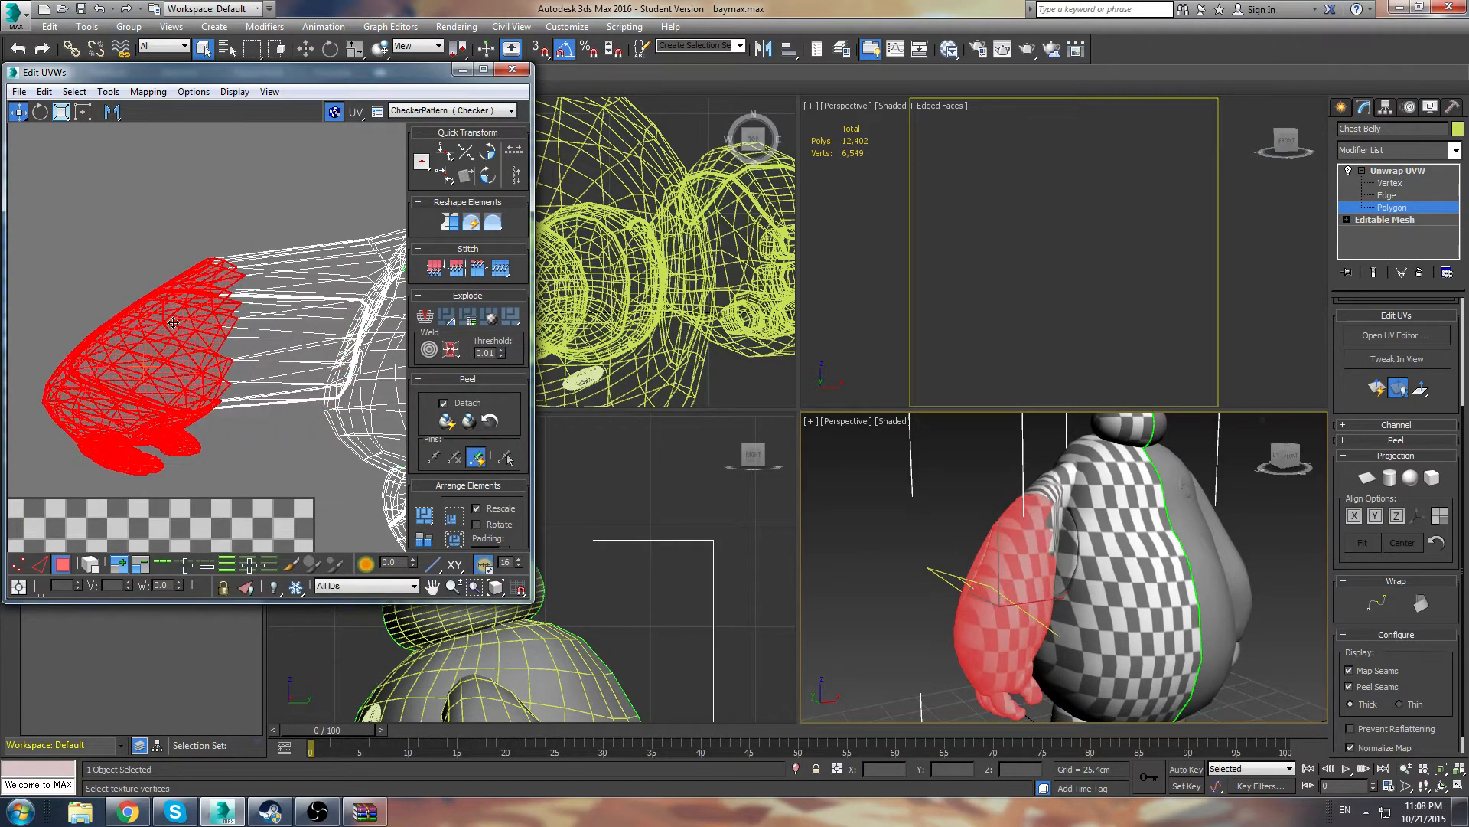
{"action": "left_click_drag", "start_coordinate": [344, 307], "coordinate": [186, 276]}
Extend the selection to the upper arm faces, try moving the whole arm away from the body, and undo the moves
{"action": "left_click_drag", "start_coordinate": [279, 484], "coordinate": [280, 481]}
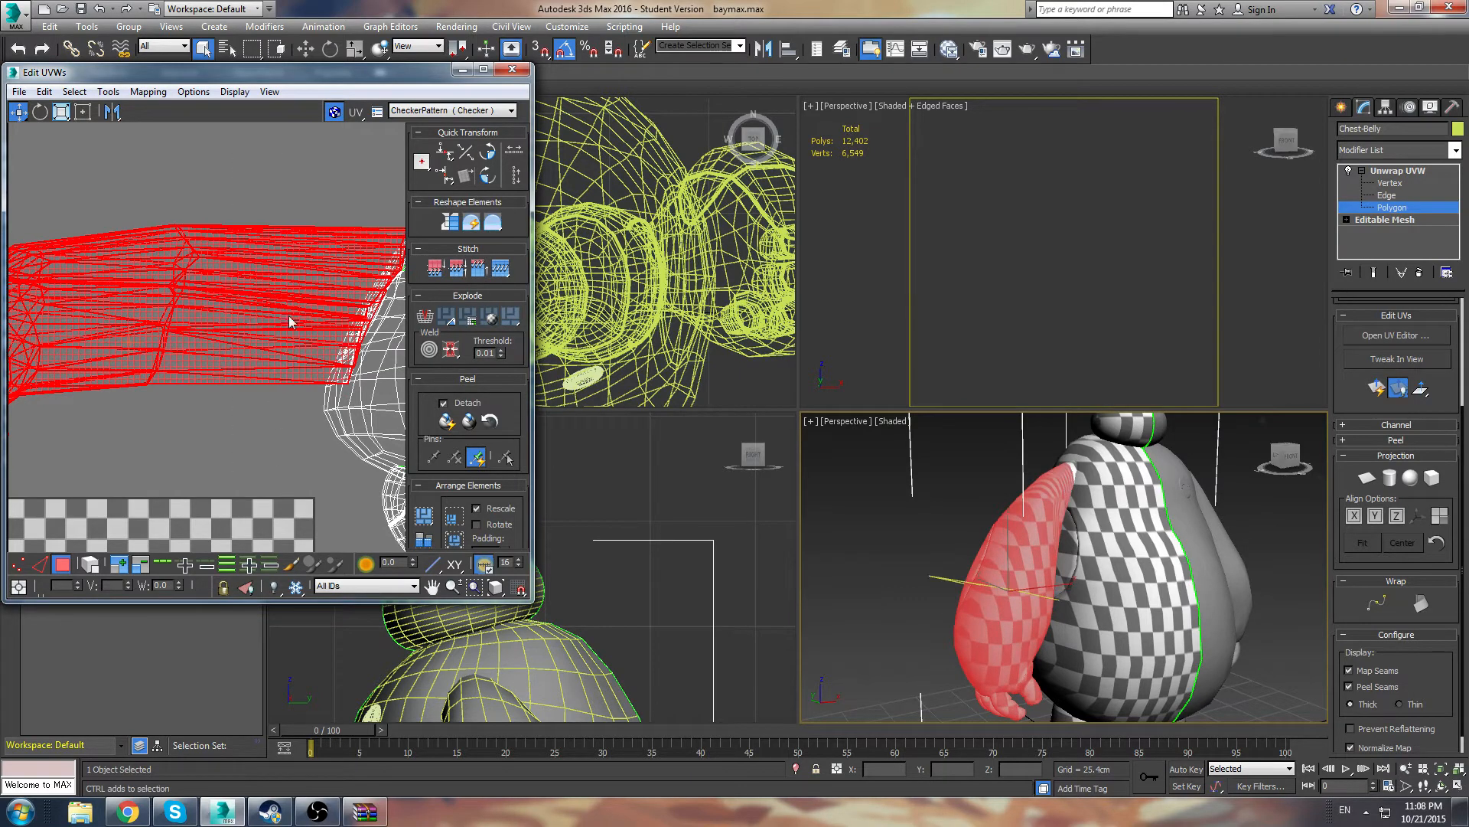
{"action": "mouse_move", "coordinate": [291, 322]}
{"action": "left_mouse_down"}
{"action": "mouse_move", "coordinate": [247, 204]}
{"action": "mouse_move", "coordinate": [263, 420]}
{"action": "left_mouse_up"}
{"action": "left_click_drag", "start_coordinate": [238, 320], "coordinate": [206, 312]}
{"action": "scroll", "coordinate": [206, 311], "scroll_direction": "down", "scroll_amount": 3}
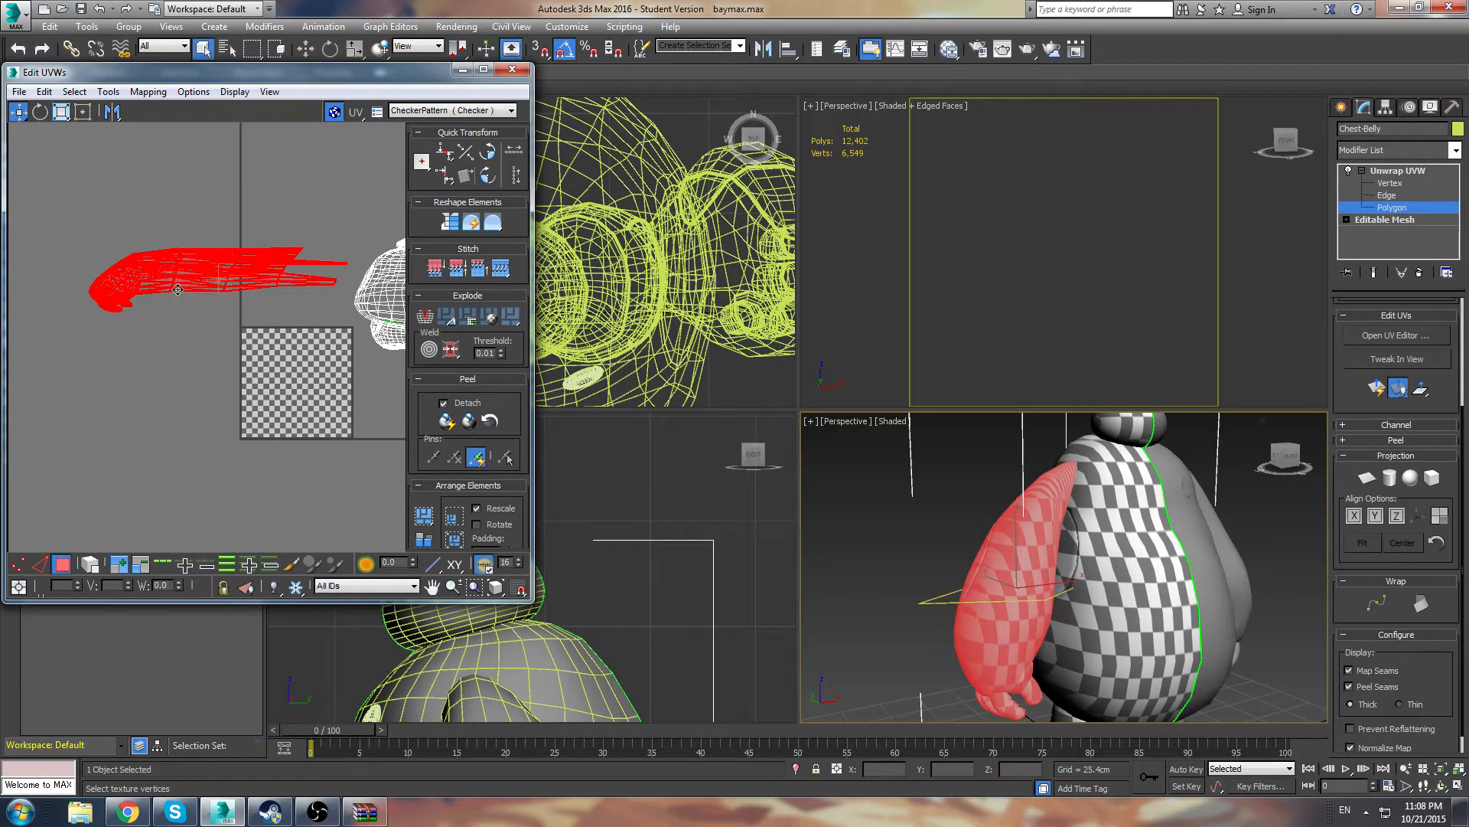
{"action": "middle_click_drag", "start_coordinate": [319, 388], "coordinate": [277, 402]}
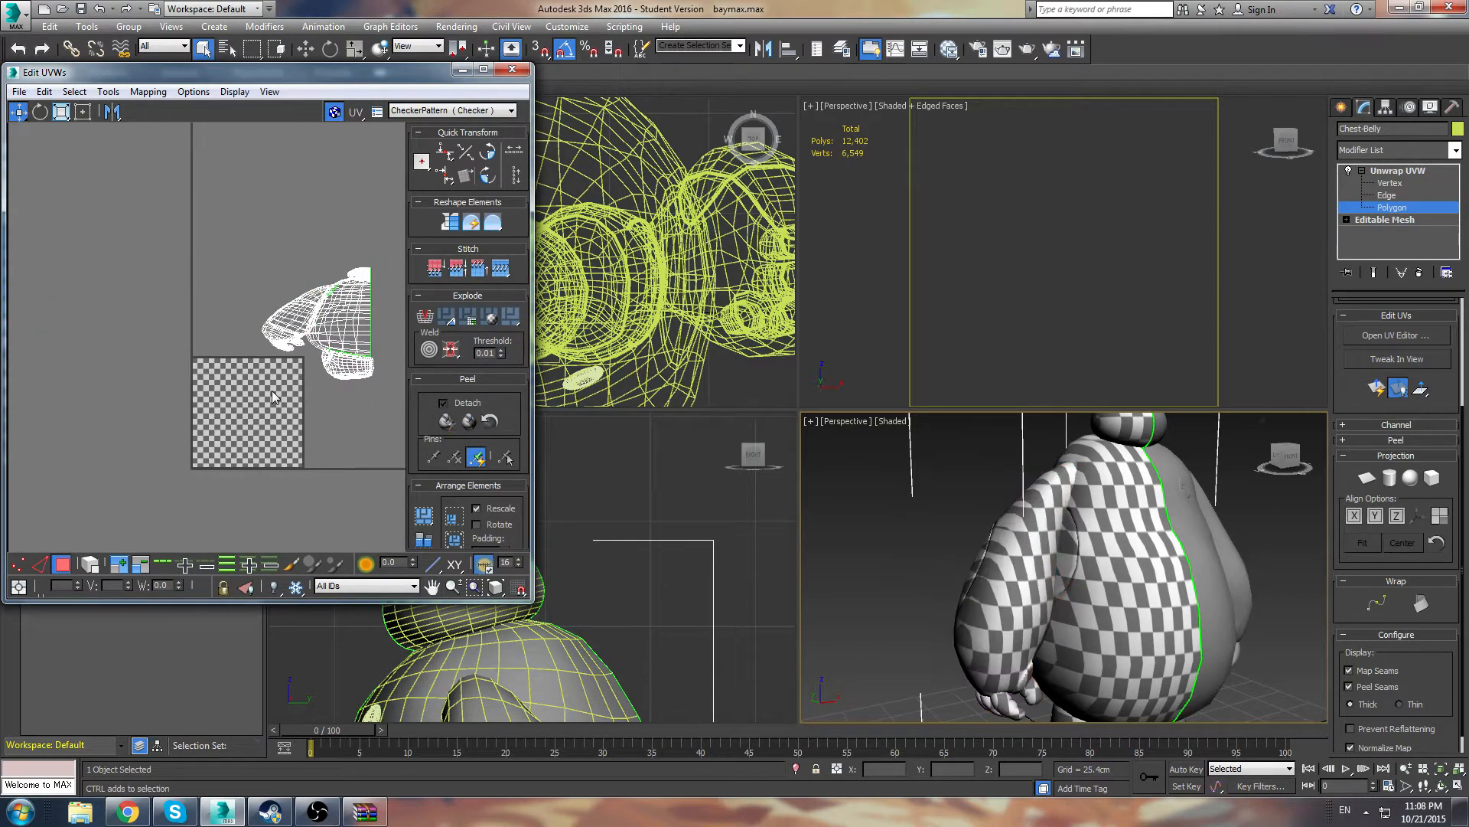
Select the hand and lower forearm faces in the UV layout, adding face rows up the forearm
{"action": "middle_click_drag", "start_coordinate": [289, 277], "coordinate": [243, 304]}
{"action": "scroll", "coordinate": [183, 344], "scroll_direction": "up", "scroll_amount": 6}
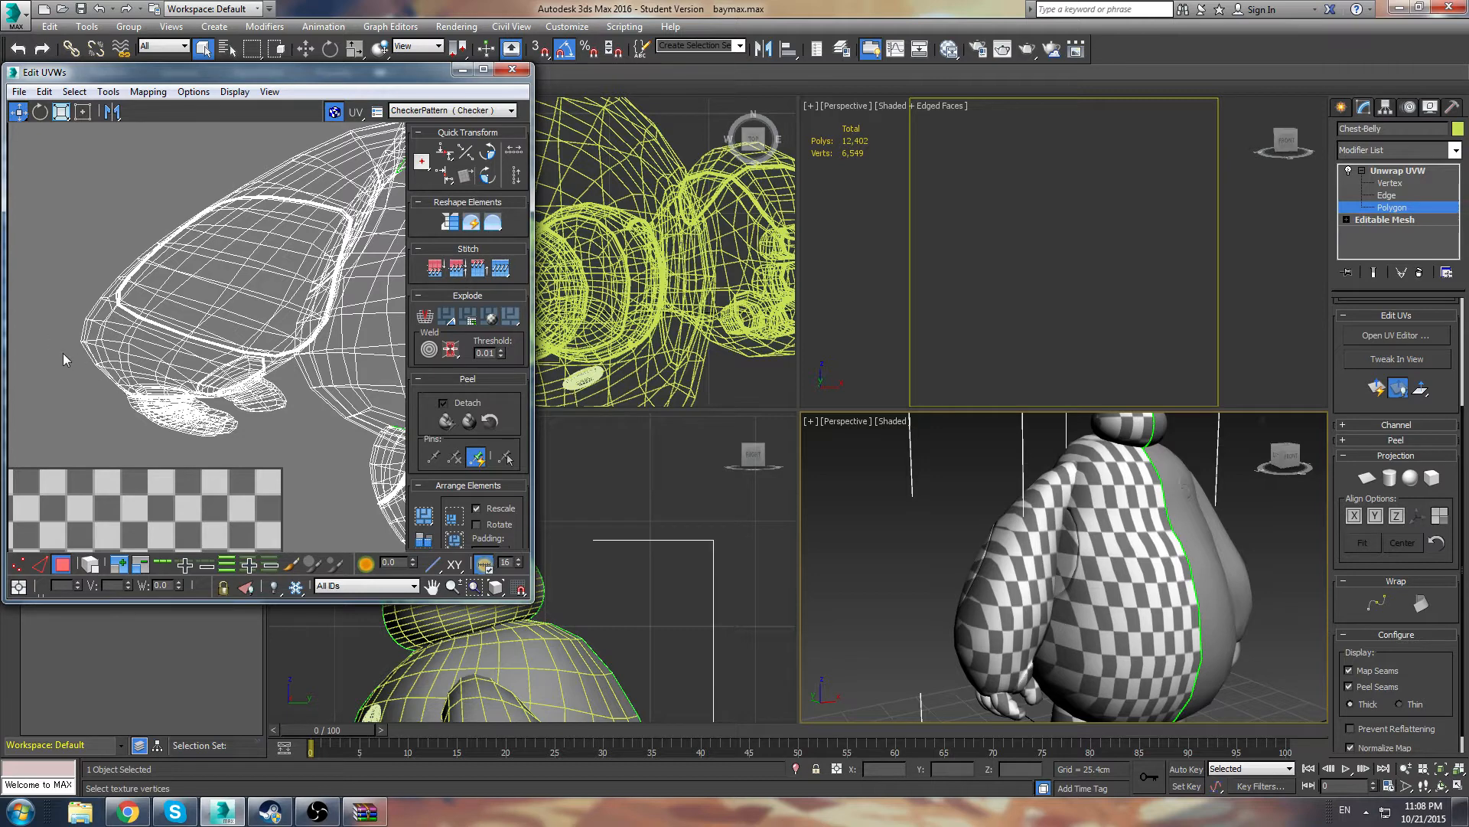
{"action": "left_click_drag", "start_coordinate": [273, 479], "coordinate": [274, 478]}
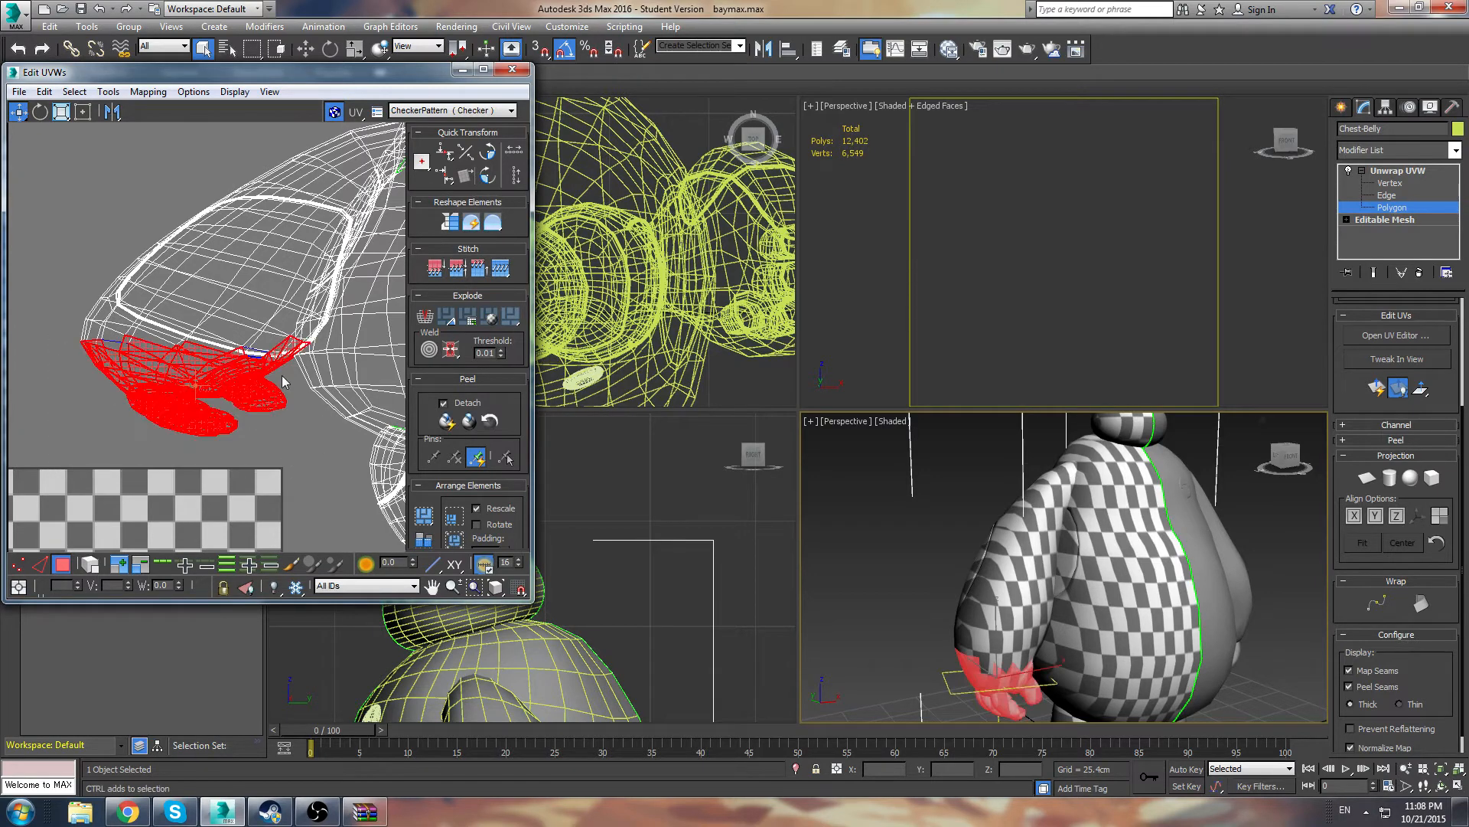
{"action": "key", "text": "ctrl+Page_Up"}
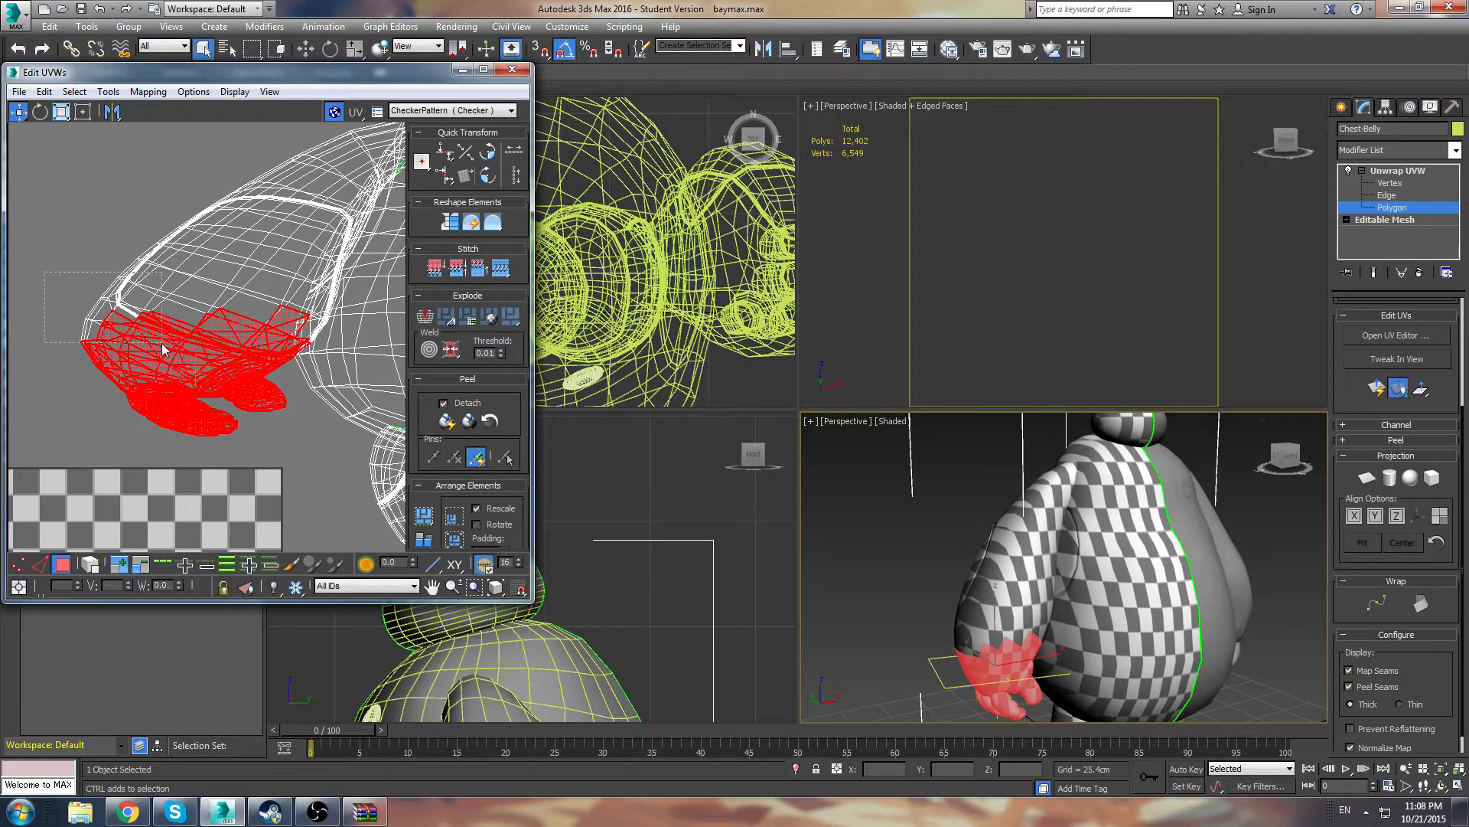
{"action": "key", "text": "ctrl+Page_Up"}
{"action": "key", "text": "ctrl+Page_Up"}
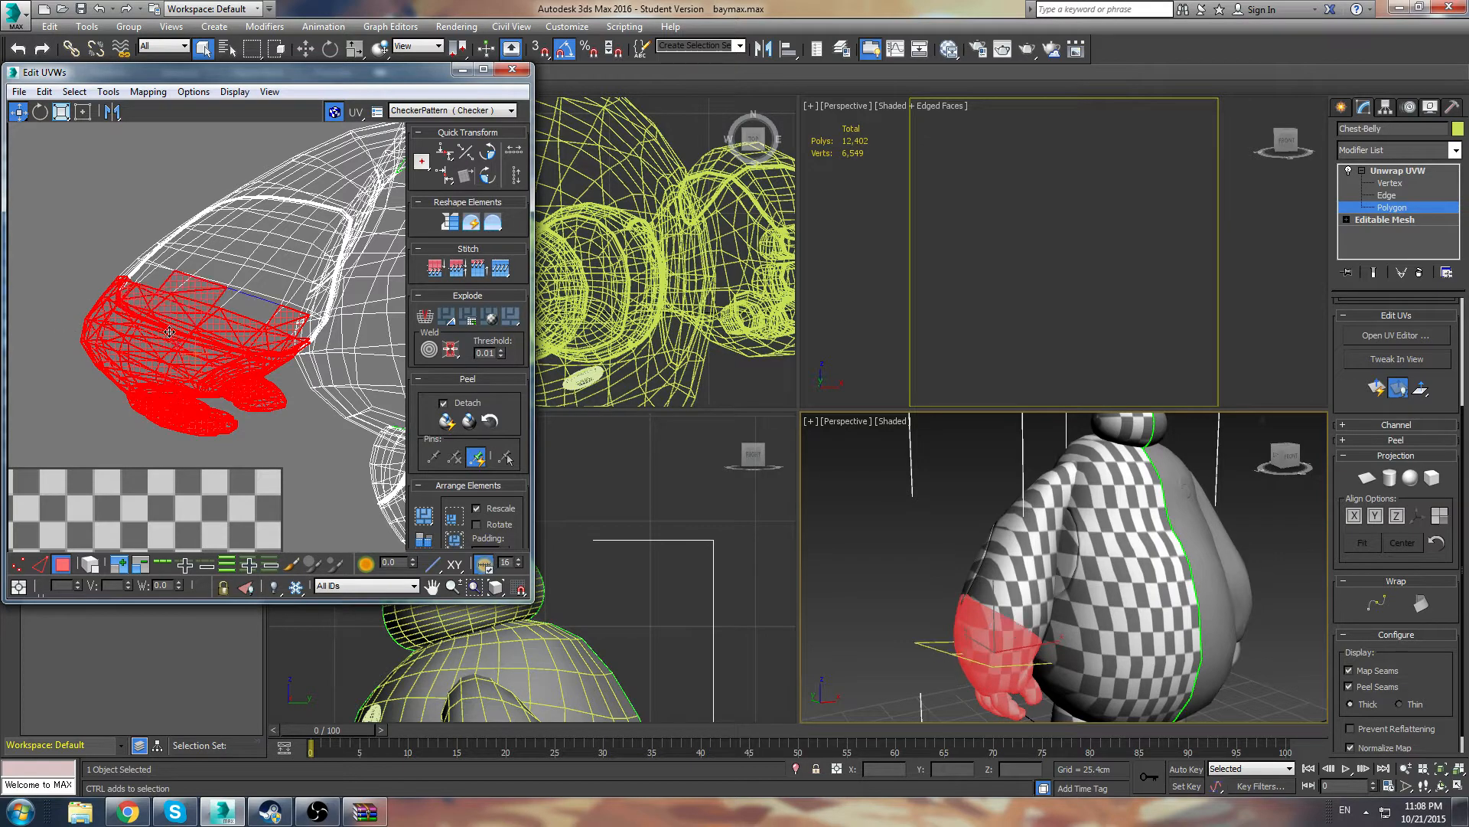
Examine the boundary of the selected forearm and hand faces on the model from the front and back
{"action": "middle_click_drag", "start_coordinate": [279, 334], "coordinate": [328, 325]}
{"action": "middle_click_drag", "start_coordinate": [822, 545], "coordinate": [1155, 581], "text": "alt"}
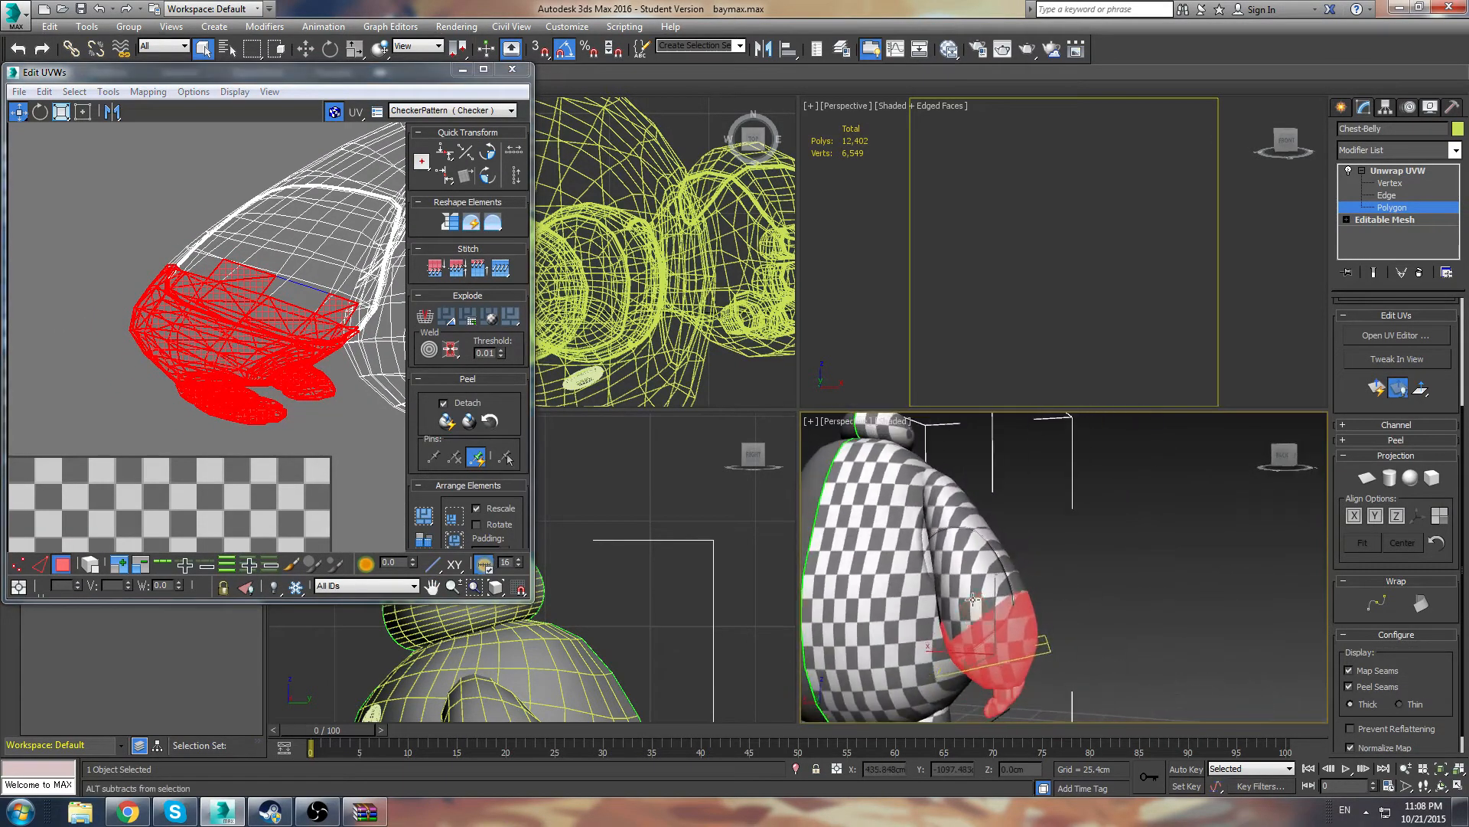
{"action": "scroll", "coordinate": [1011, 599], "scroll_direction": "up", "scroll_amount": 5}
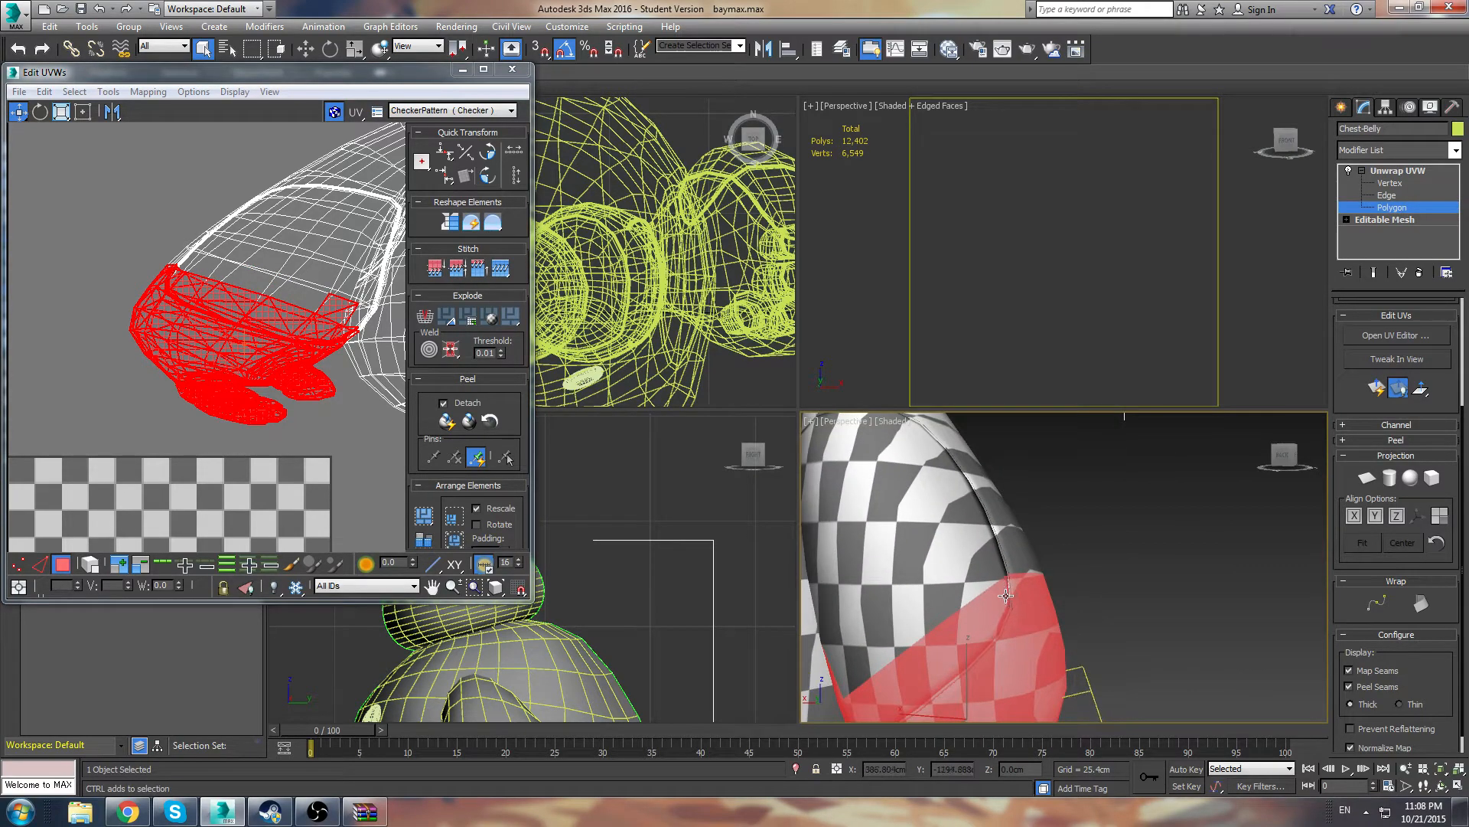
{"action": "middle_click_drag", "start_coordinate": [1007, 597], "coordinate": [857, 616], "text": "alt"}
{"action": "middle_click_drag", "start_coordinate": [358, 373], "coordinate": [264, 311]}
{"action": "scroll", "coordinate": [264, 312], "scroll_direction": "down", "scroll_amount": 3}
{"action": "right_click", "coordinate": [319, 330]}
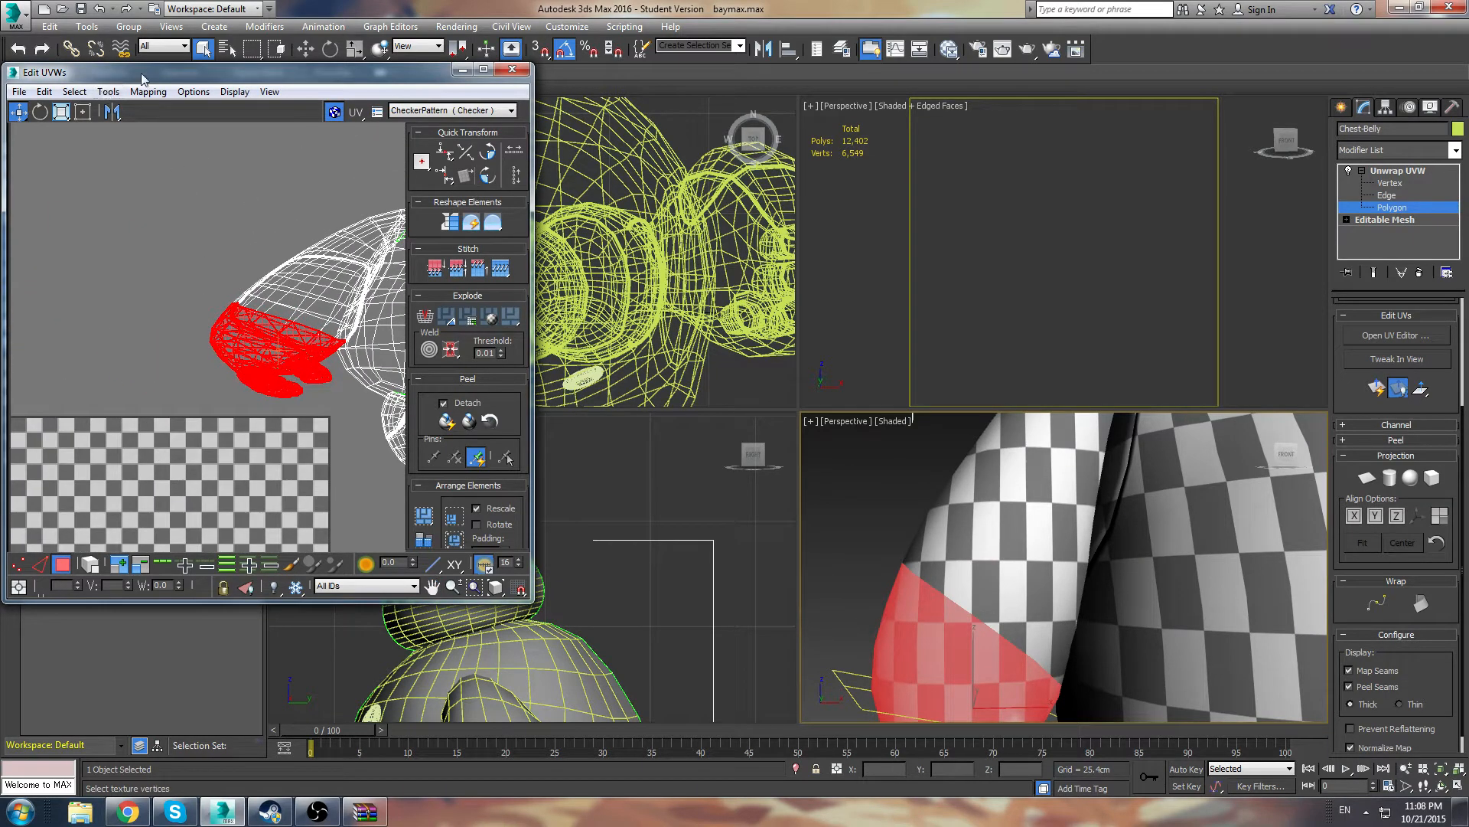
{"action": "mouse_move", "coordinate": [283, 315]}
{"action": "left_mouse_down"}
{"action": "mouse_move", "coordinate": [172, 442]}
{"action": "mouse_move", "coordinate": [230, 393]}
{"action": "mouse_move", "coordinate": [187, 441]}
{"action": "mouse_move", "coordinate": [225, 489]}
{"action": "mouse_move", "coordinate": [222, 176]}
{"action": "mouse_move", "coordinate": [230, 379]}
{"action": "mouse_move", "coordinate": [321, 329]}
{"action": "mouse_move", "coordinate": [233, 379]}
{"action": "mouse_move", "coordinate": [279, 340]}
{"action": "left_mouse_up"}
{"action": "middle_click_drag", "start_coordinate": [949, 509], "coordinate": [973, 612], "text": "alt"}
{"action": "scroll", "coordinate": [970, 520], "scroll_direction": "down", "scroll_amount": 5}
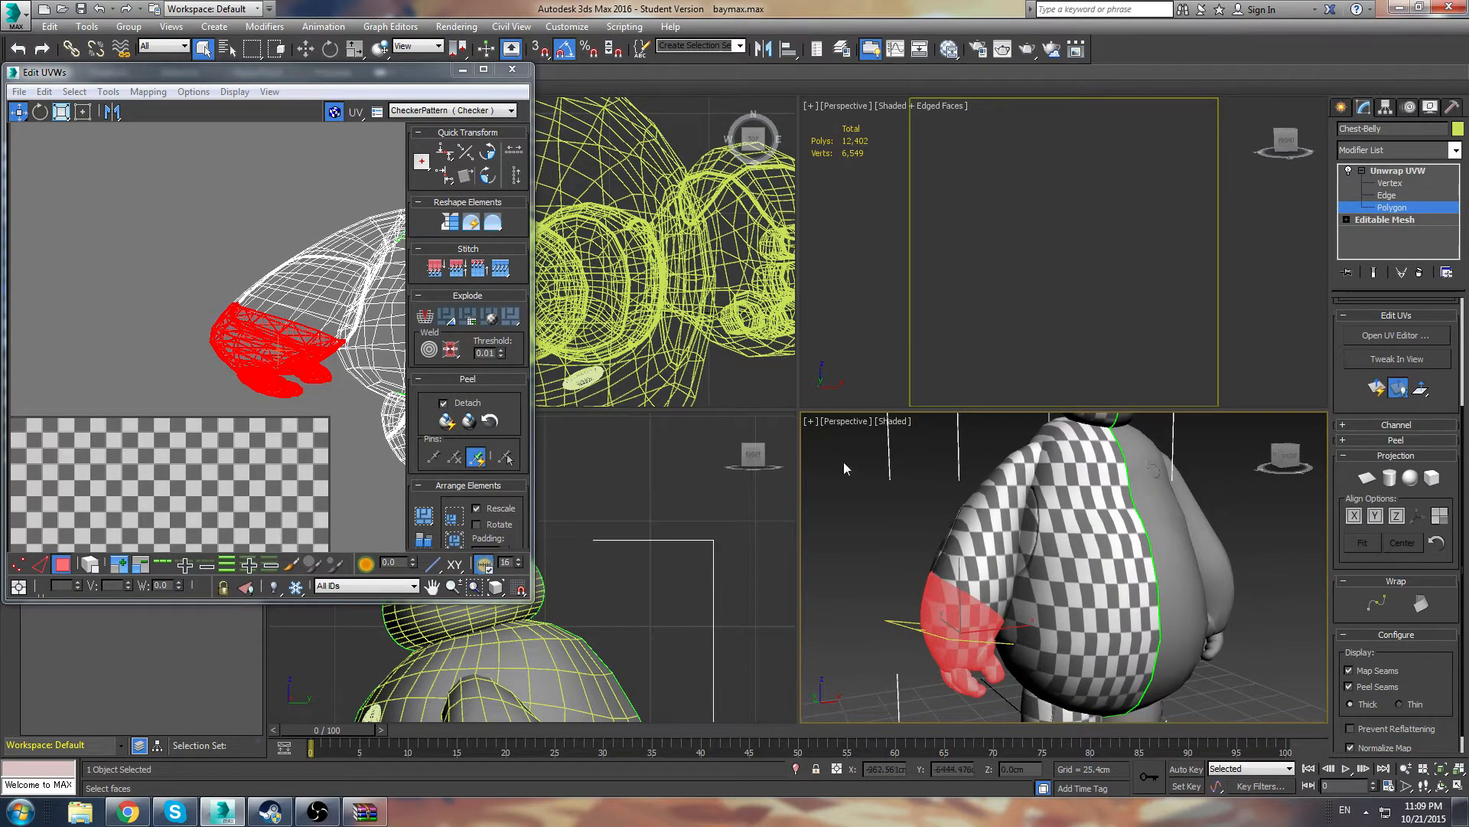
Break the selected forearm and hand faces off the UV layout, move them away, and check the remaining arm edge
{"action": "left_click", "coordinate": [107, 92]}
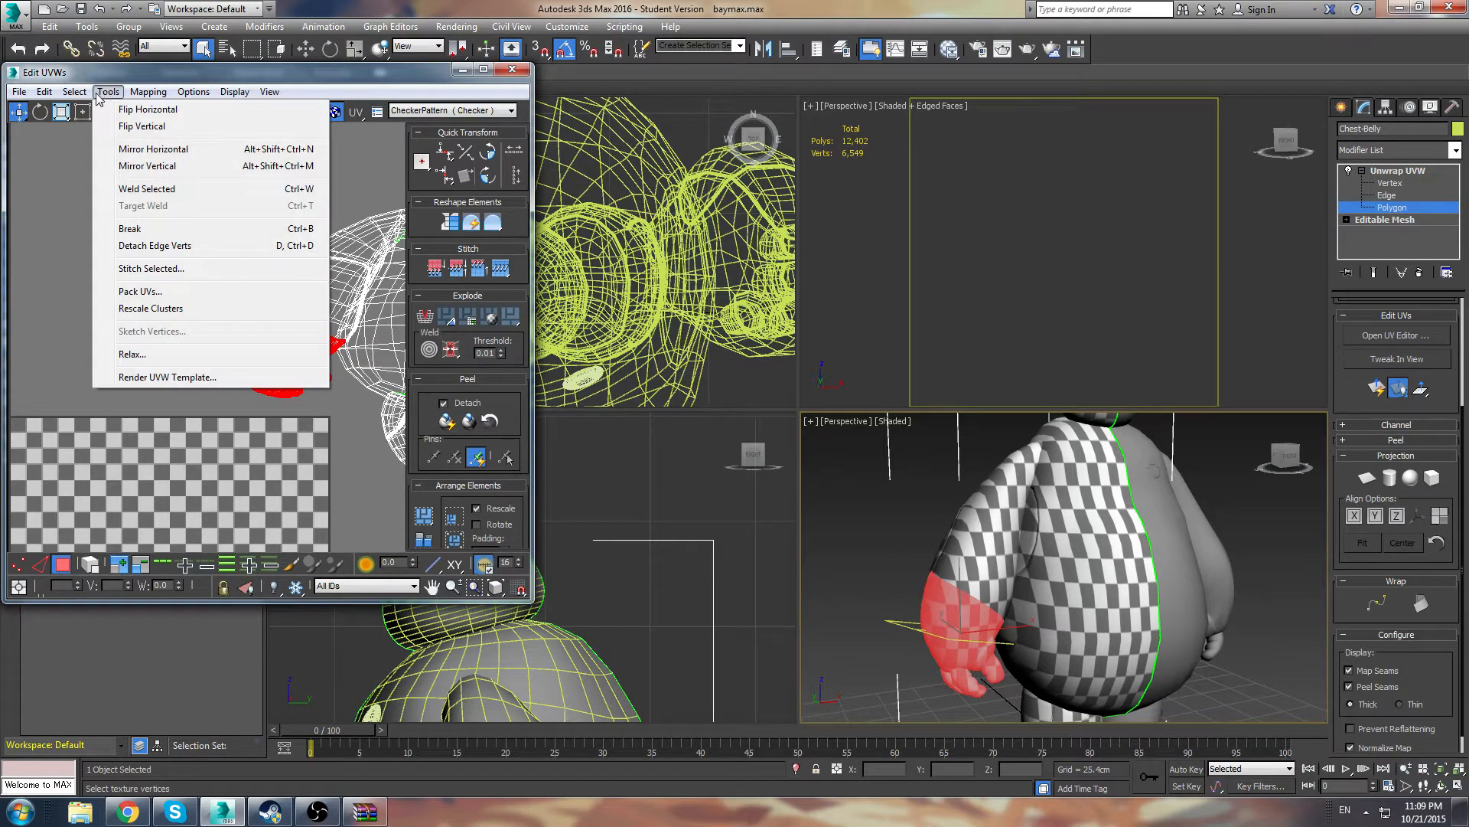
{"action": "left_click", "coordinate": [180, 229]}
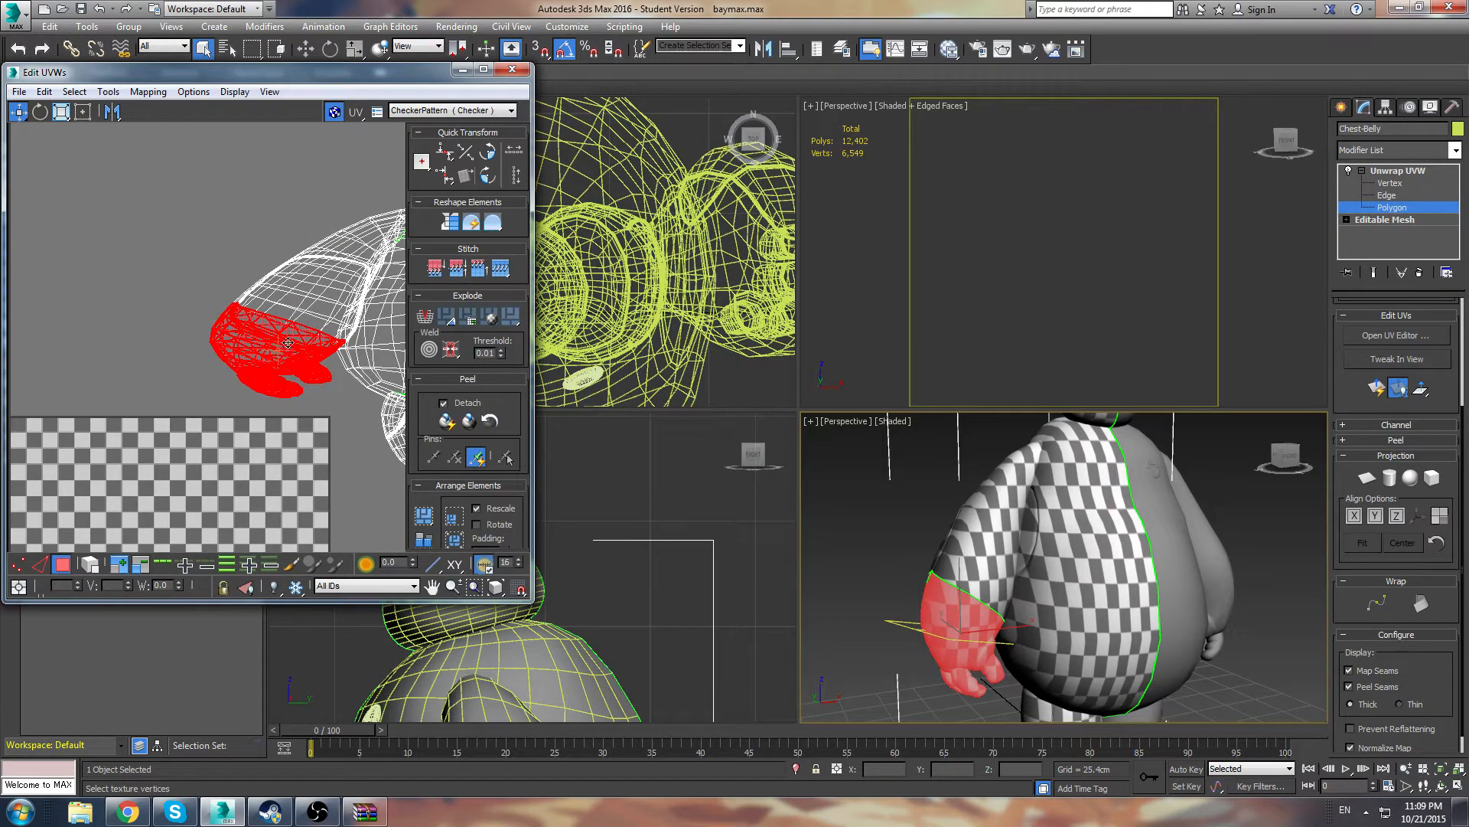
{"action": "left_click_drag", "start_coordinate": [288, 342], "coordinate": [265, 494]}
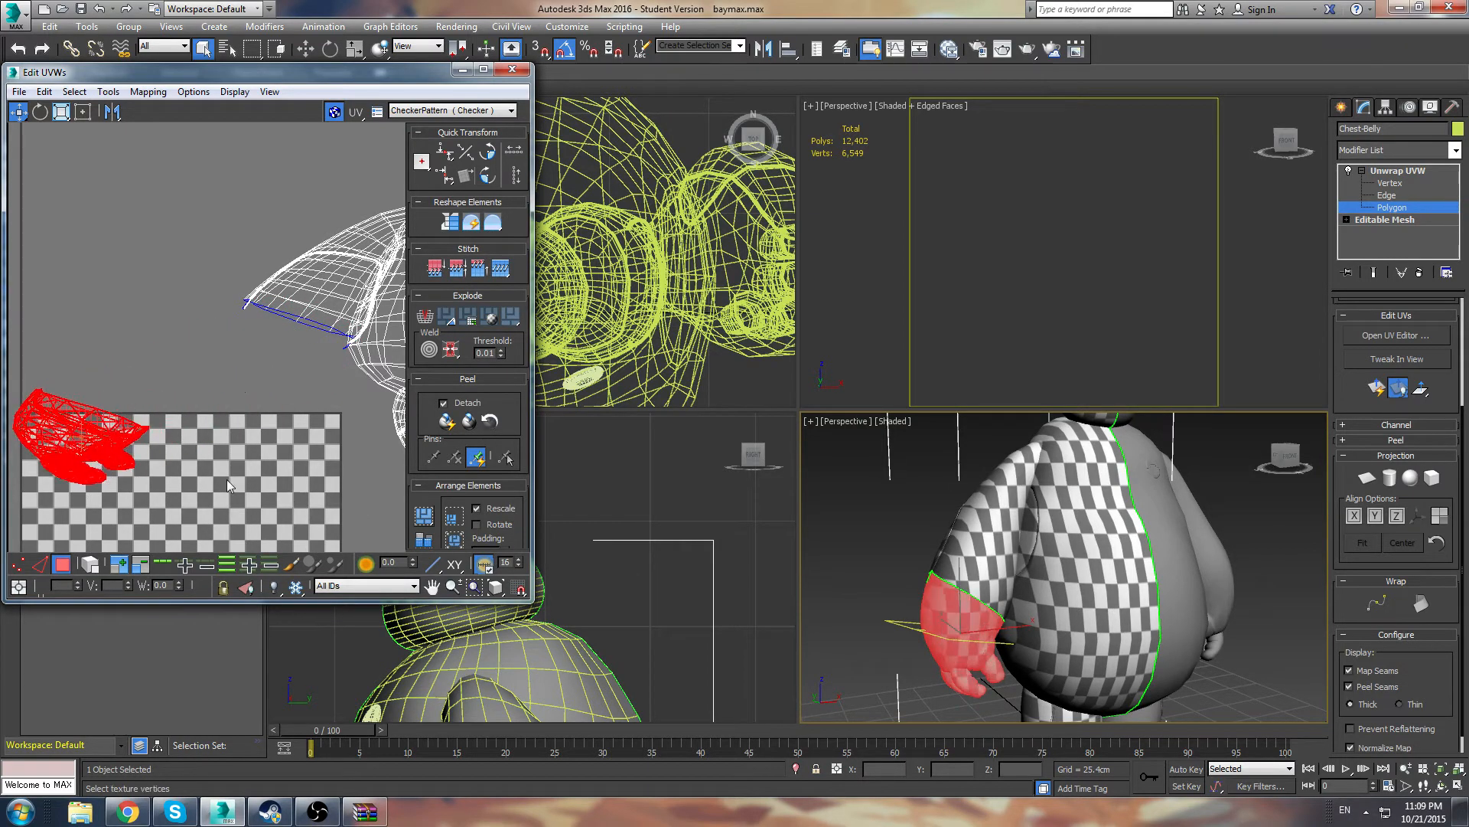
{"action": "scroll", "coordinate": [132, 333], "scroll_direction": "up", "scroll_amount": 5}
{"action": "scroll", "coordinate": [271, 375], "scroll_direction": "up", "scroll_amount": 4}
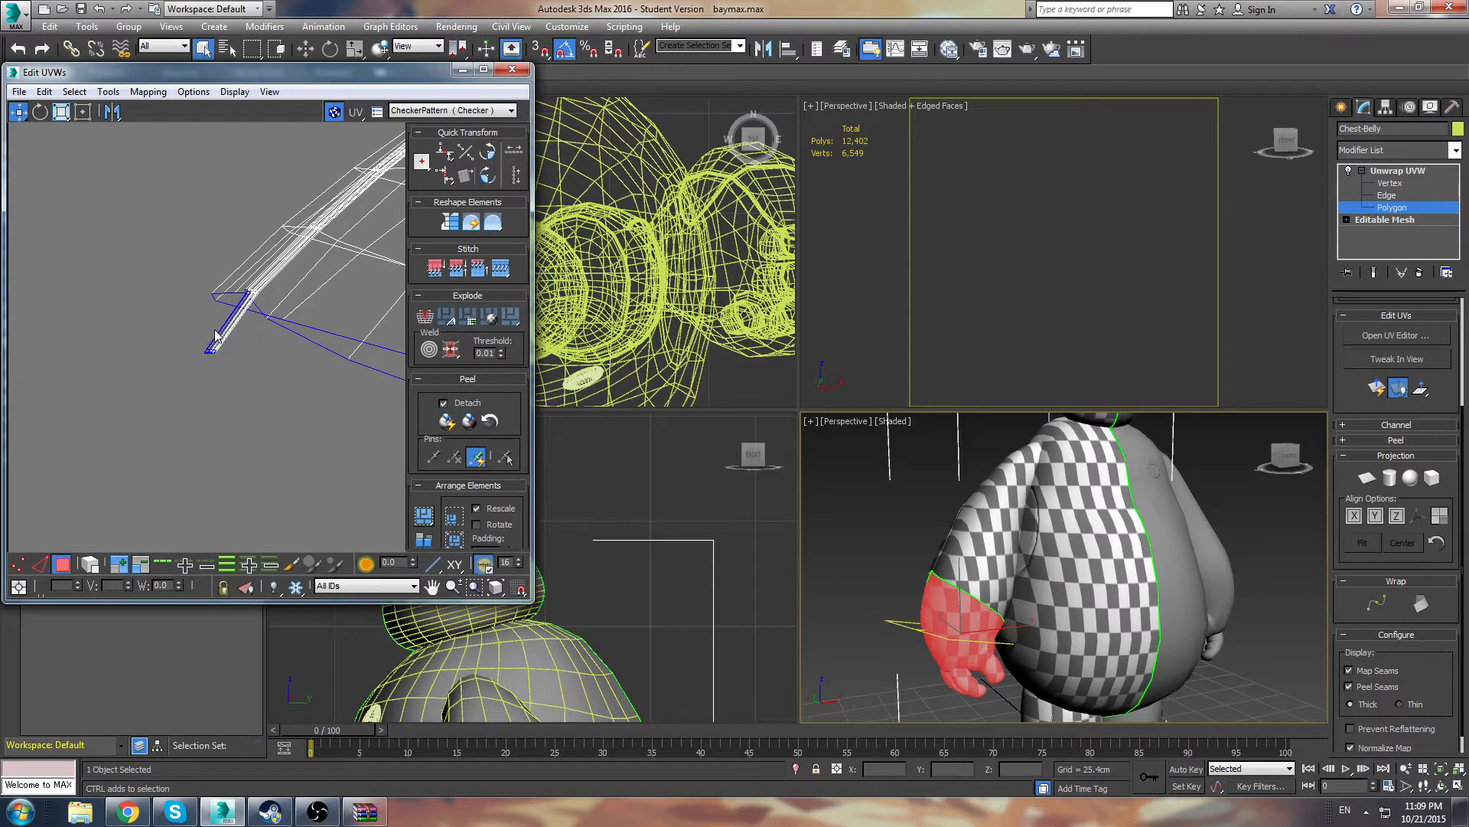
Undo the hand separation, then add the missed forearm faces beside the body and remove stray body faces from the selection
{"action": "key", "text": "ctrl+z"}
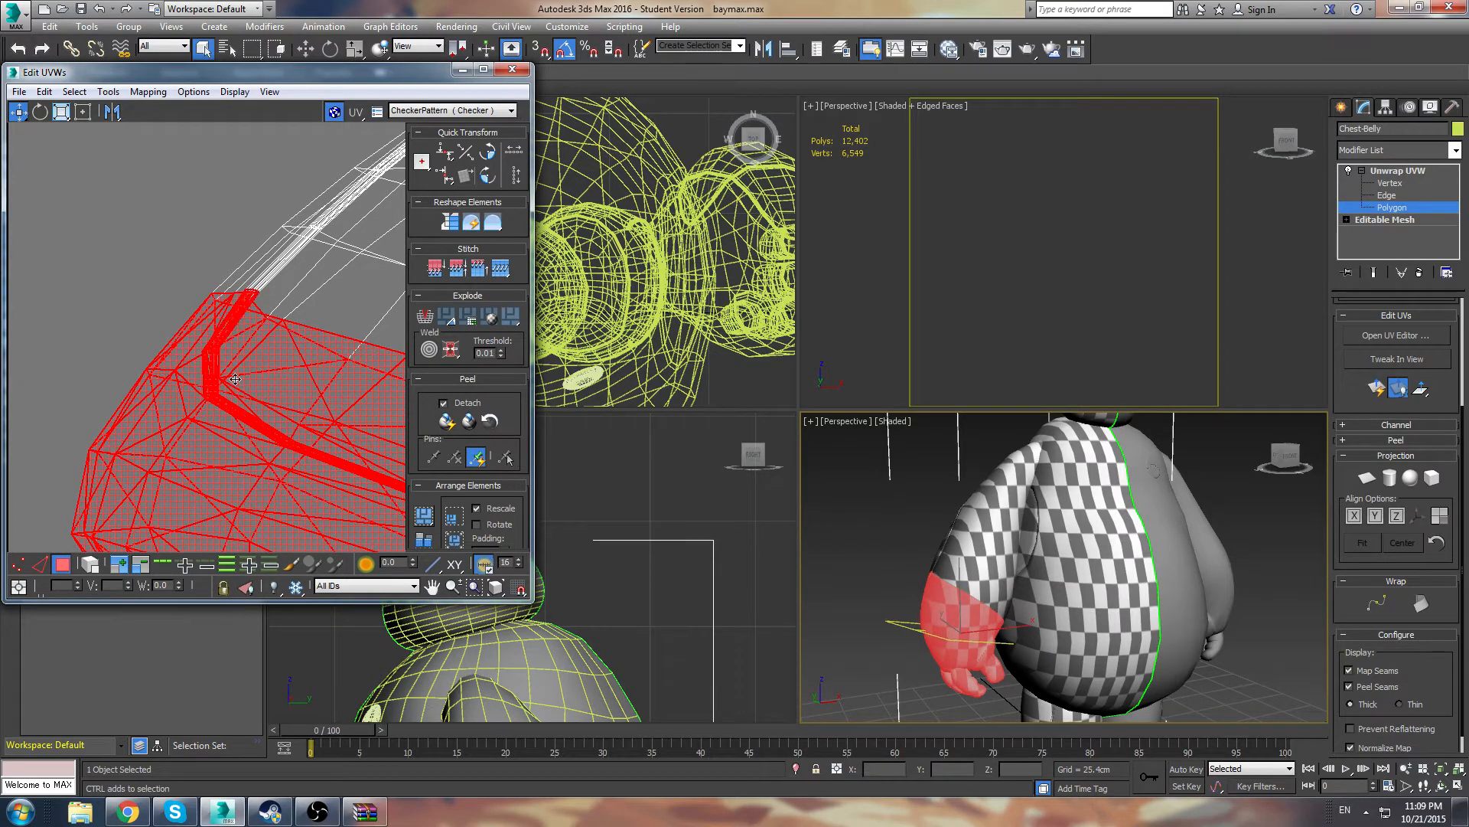
{"action": "scroll", "coordinate": [121, 328], "scroll_direction": "down", "scroll_amount": 5}
{"action": "scroll", "coordinate": [362, 391], "scroll_direction": "up", "scroll_amount": 4}
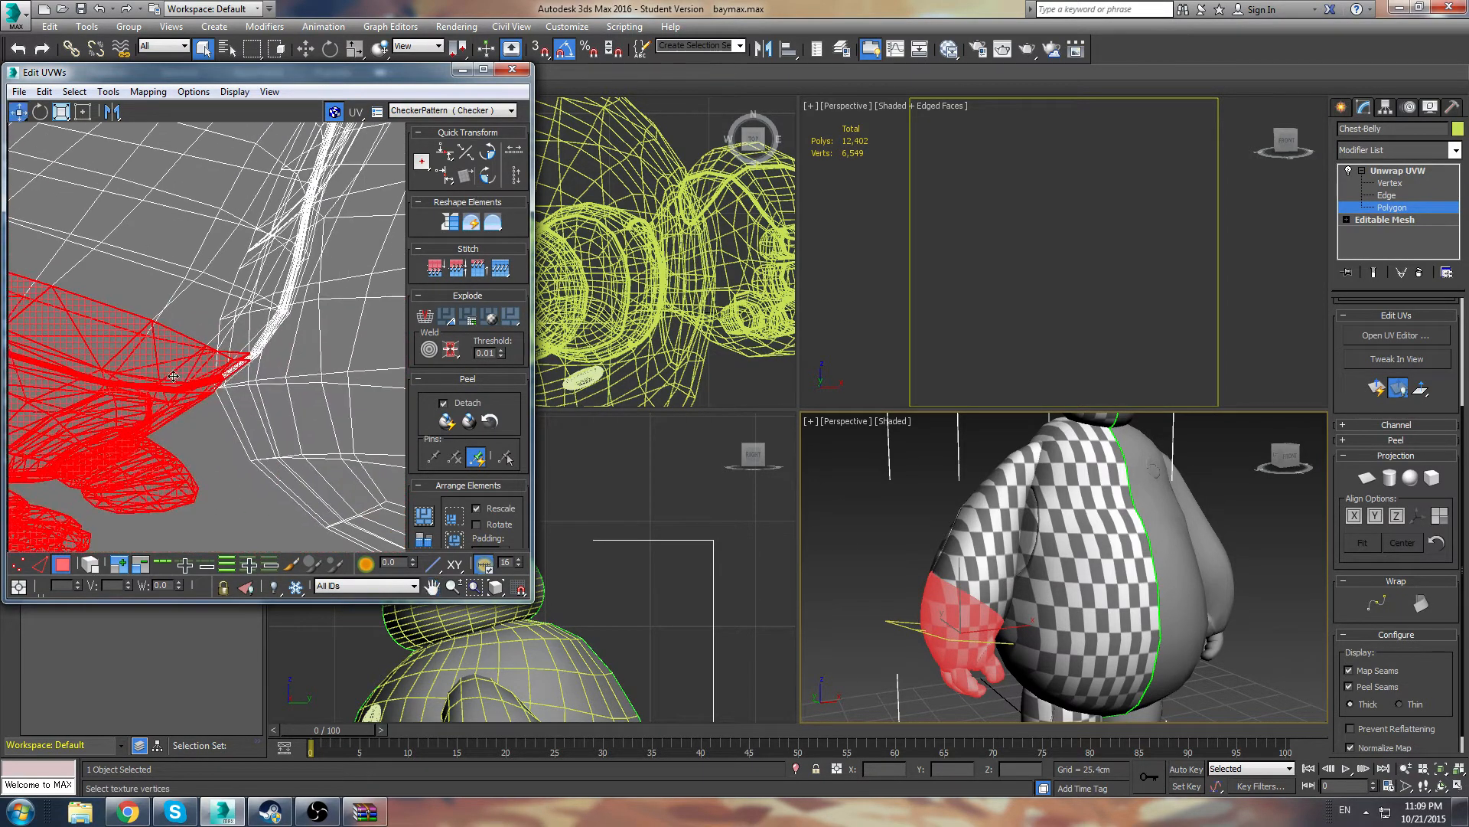
{"action": "scroll", "coordinate": [224, 361], "scroll_direction": "up", "scroll_amount": 2}
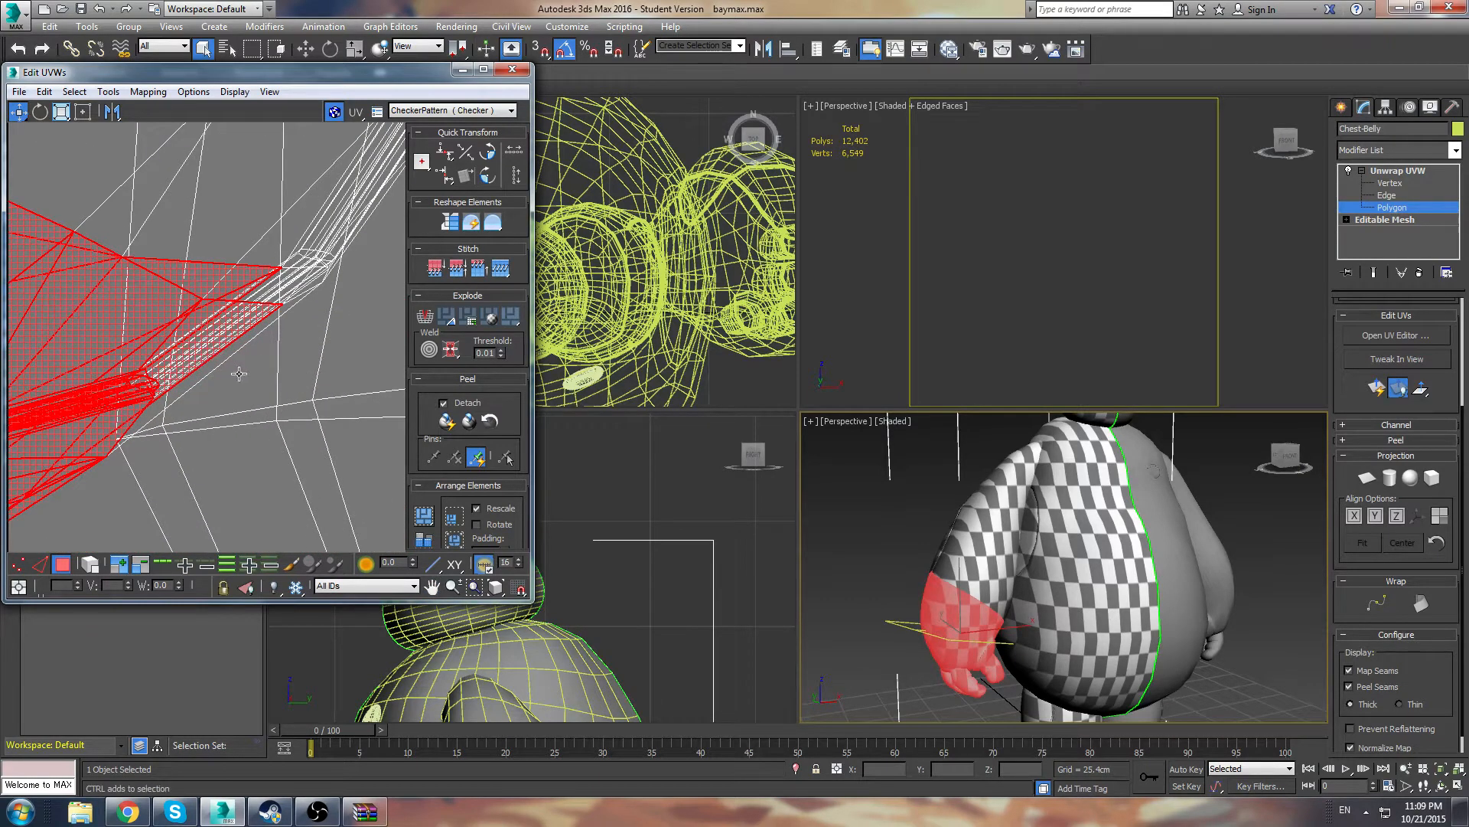
{"action": "left_click_drag", "start_coordinate": [239, 373], "coordinate": [316, 221]}
{"action": "key", "text": "ctrl+z"}
{"action": "key", "text": "ctrl+y"}
{"action": "left_click_drag", "start_coordinate": [130, 540], "coordinate": [337, 491], "text": "alt"}
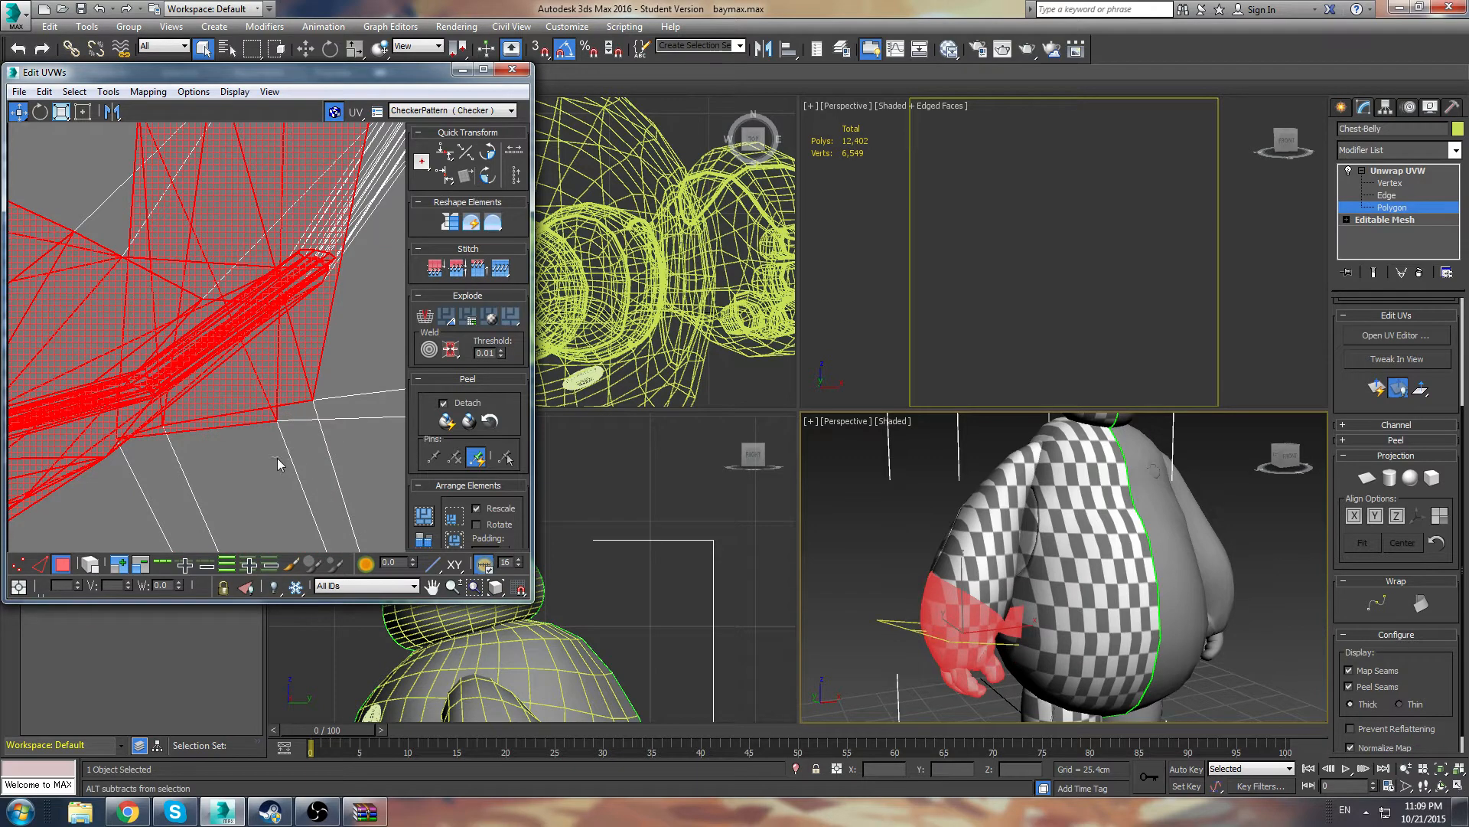
{"action": "left_click", "coordinate": [213, 402], "text": "alt"}
{"action": "scroll", "coordinate": [221, 284], "scroll_direction": "down", "scroll_amount": 6}
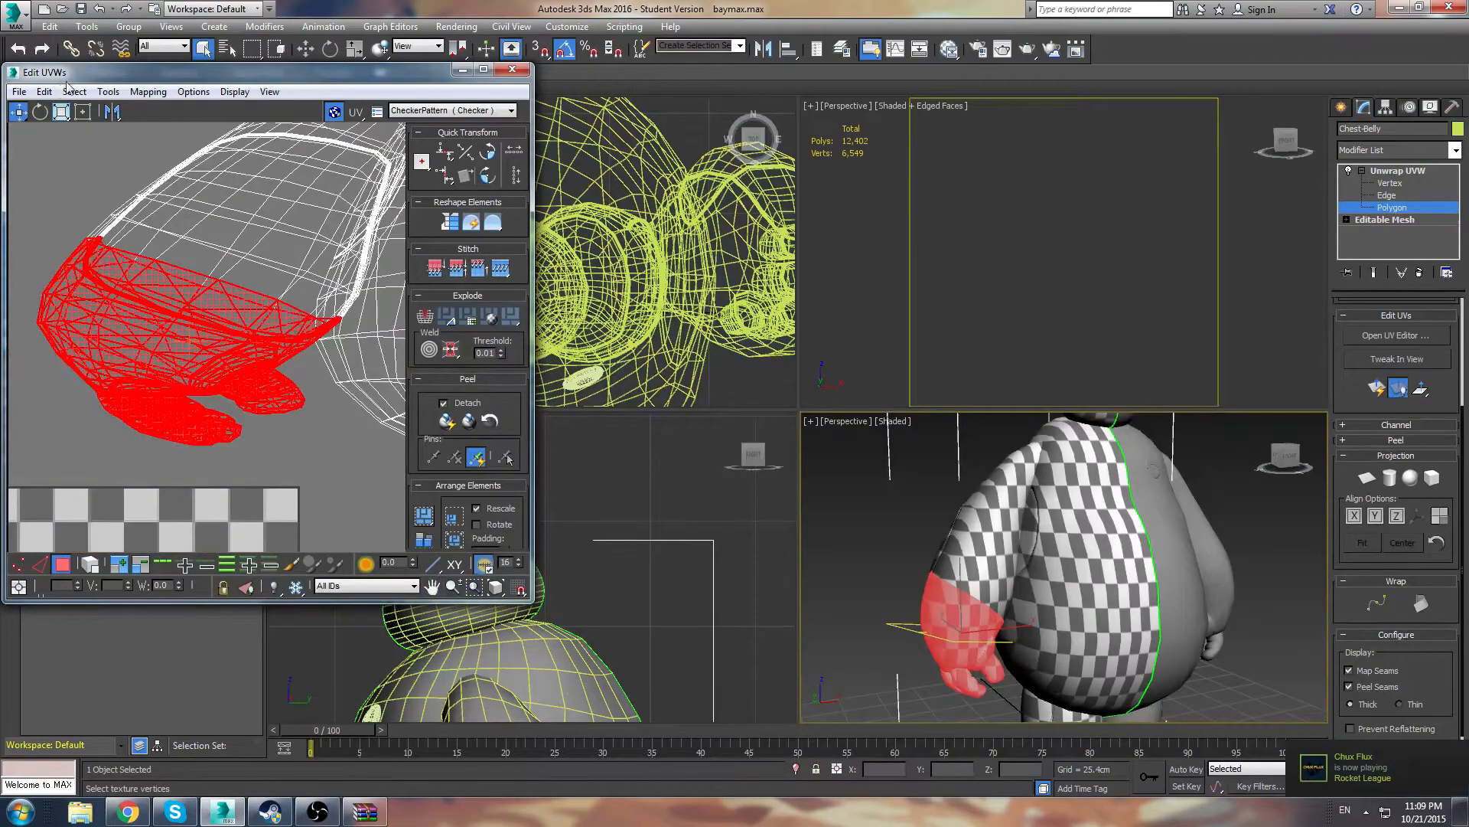
Break the selected hand and lower forearm faces off the UV layout and move them away from the arm
{"action": "left_click", "coordinate": [107, 91]}
{"action": "left_click", "coordinate": [132, 230]}
{"action": "middle_click_drag", "start_coordinate": [240, 332], "coordinate": [353, 337]}
{"action": "scroll", "coordinate": [346, 341], "scroll_direction": "down", "scroll_amount": 2}
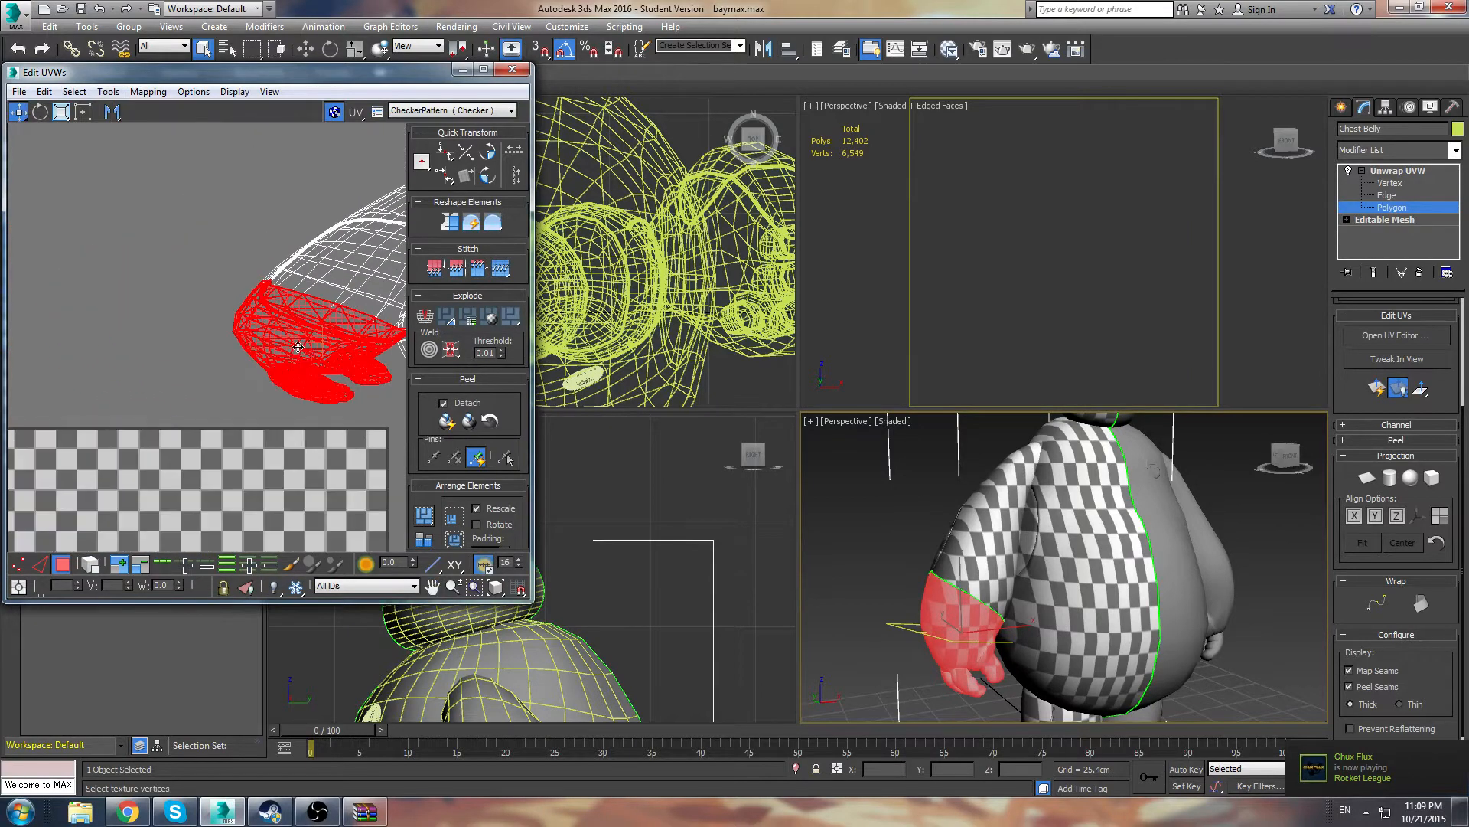
{"action": "left_click_drag", "start_coordinate": [299, 347], "coordinate": [133, 376]}
{"action": "left_click", "coordinate": [163, 209]}
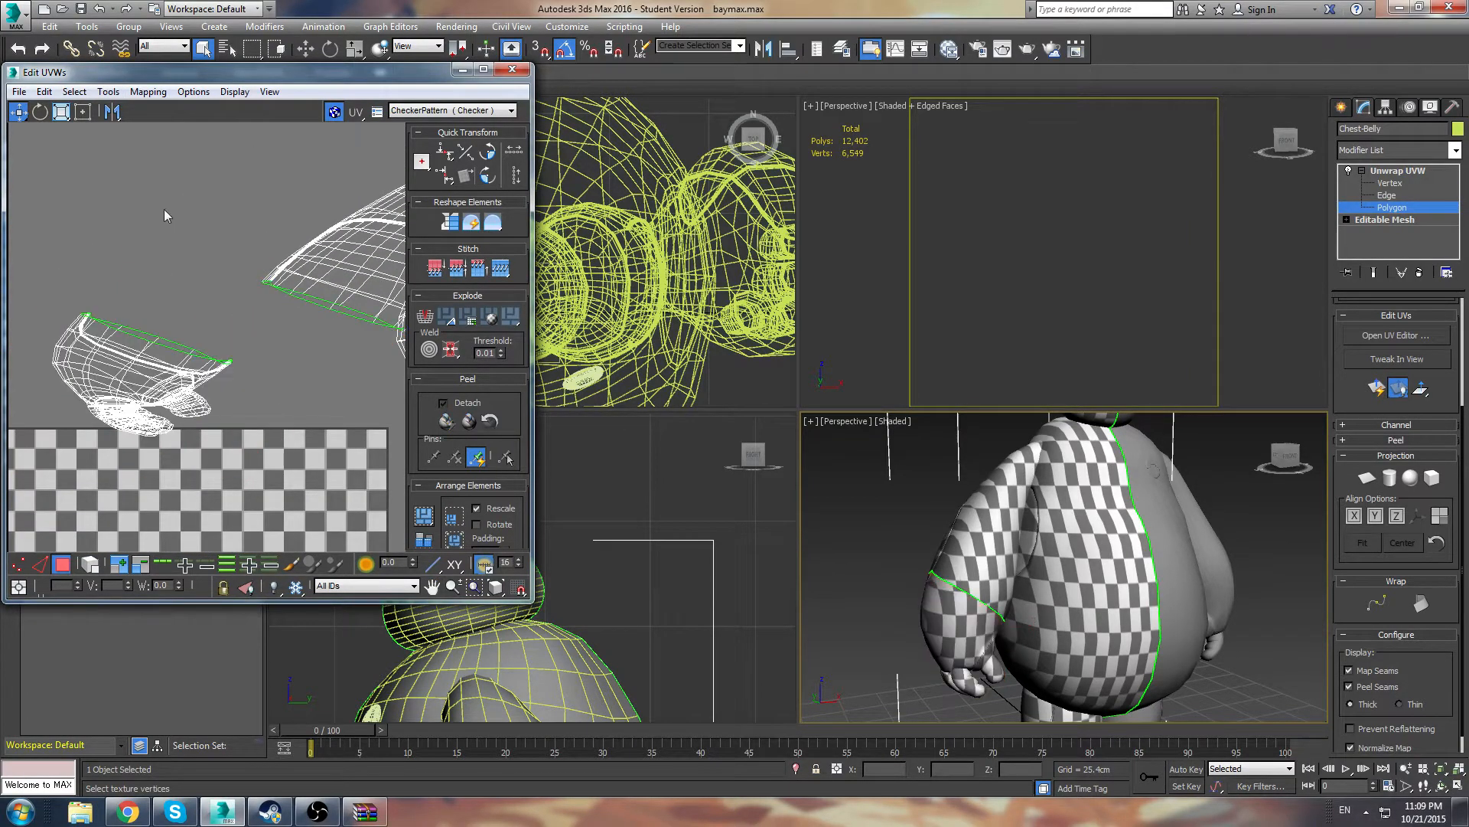
{"action": "middle_click_drag", "start_coordinate": [162, 384], "coordinate": [143, 343]}
{"action": "middle_click_drag", "start_coordinate": [271, 288], "coordinate": [260, 305]}
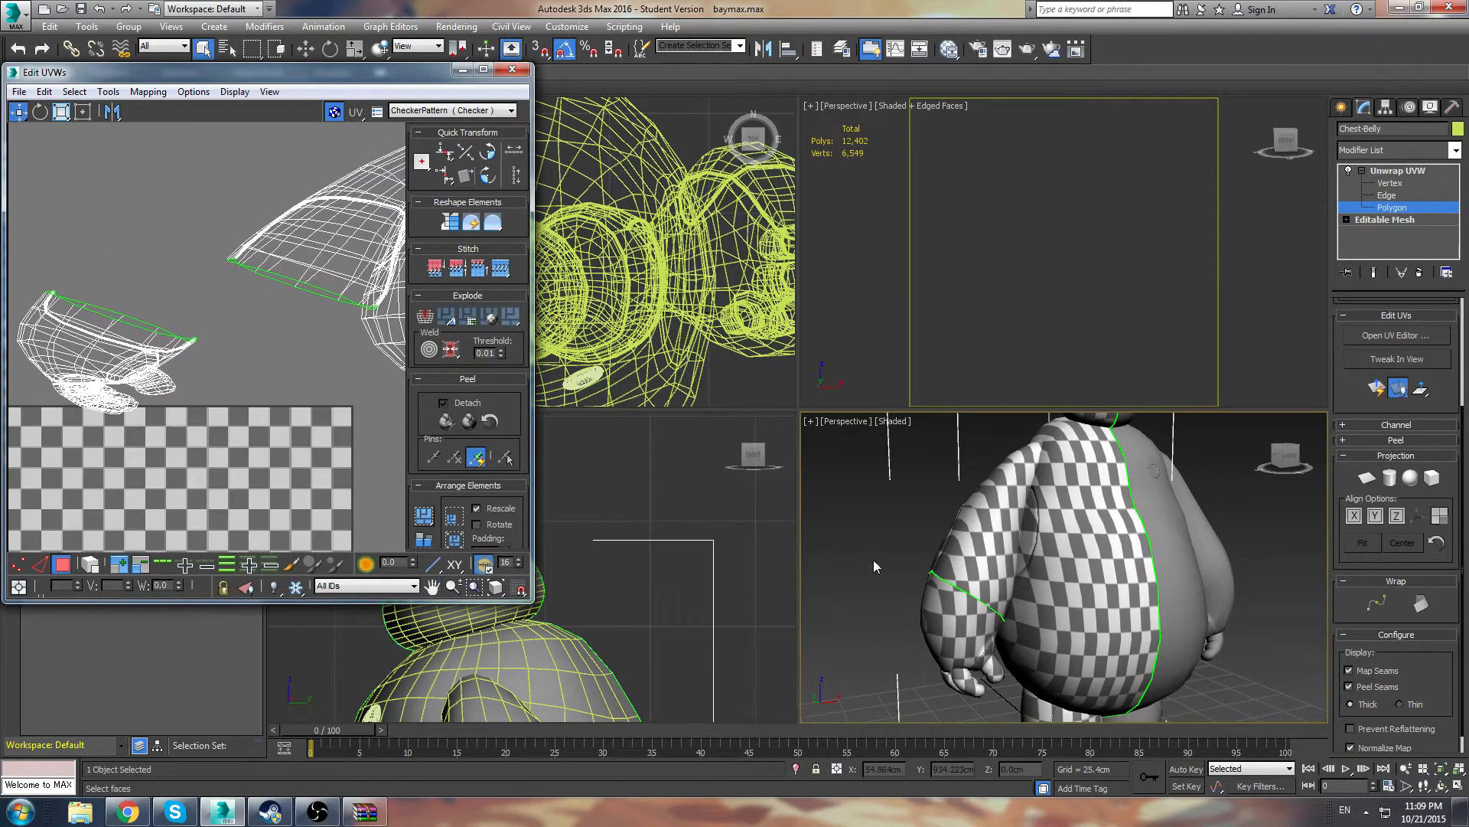
Try to select the upper arm faces in the UV layout and pull them away from the torso
{"action": "mouse_move", "coordinate": [874, 559]}
{"action": "middle_mouse_down", "text": "alt"}
{"action": "mouse_move", "coordinate": [1124, 563]}
{"action": "mouse_move", "coordinate": [1179, 512]}
{"action": "mouse_move", "coordinate": [1062, 514]}
{"action": "mouse_move", "coordinate": [921, 567]}
{"action": "middle_mouse_up", "text": "alt"}
{"action": "middle_click_drag", "start_coordinate": [226, 212], "coordinate": [117, 327]}
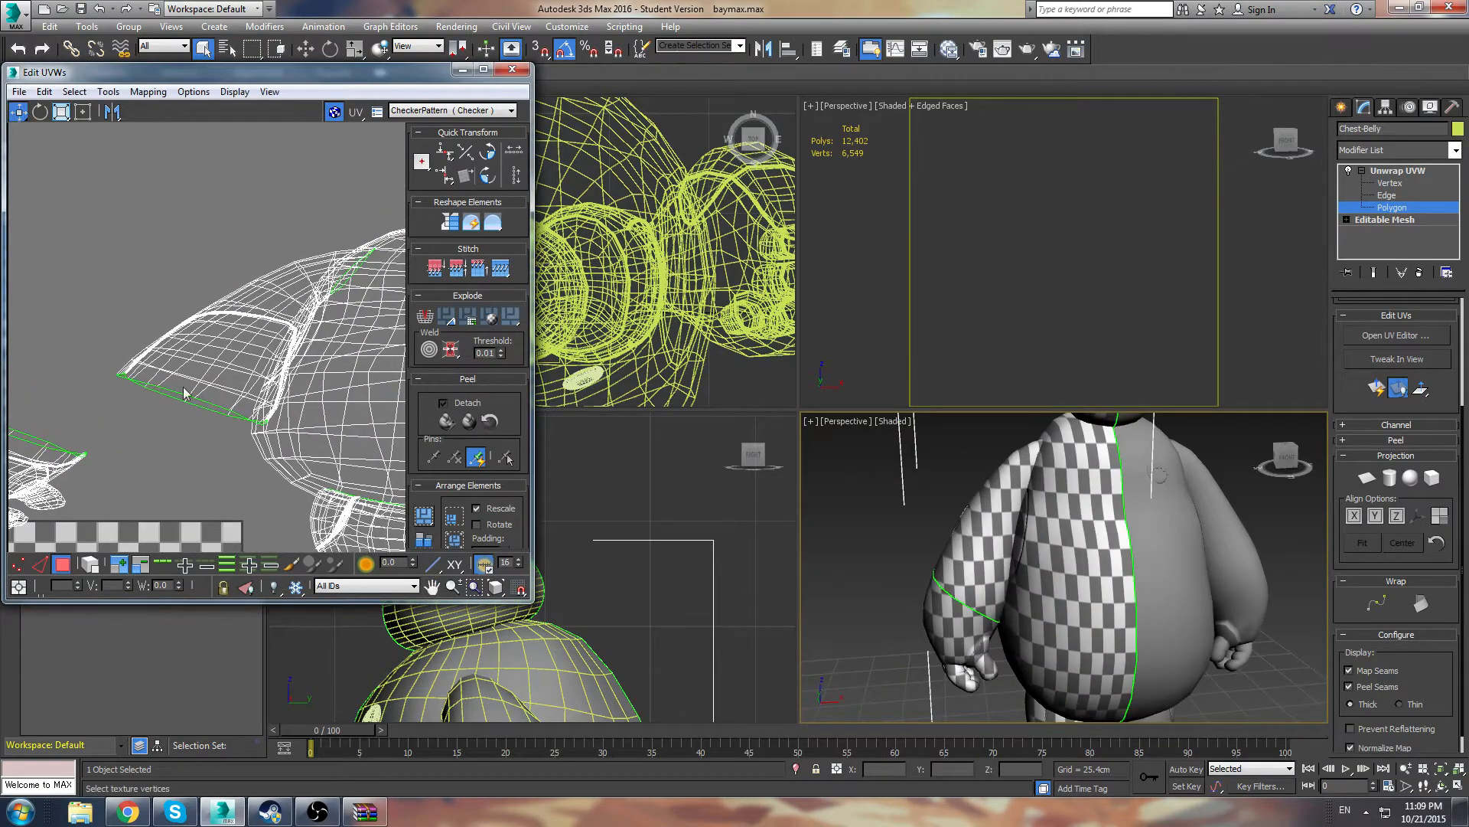
{"action": "left_click_drag", "start_coordinate": [258, 431], "coordinate": [244, 419]}
{"action": "left_click_drag", "start_coordinate": [250, 362], "coordinate": [170, 319]}
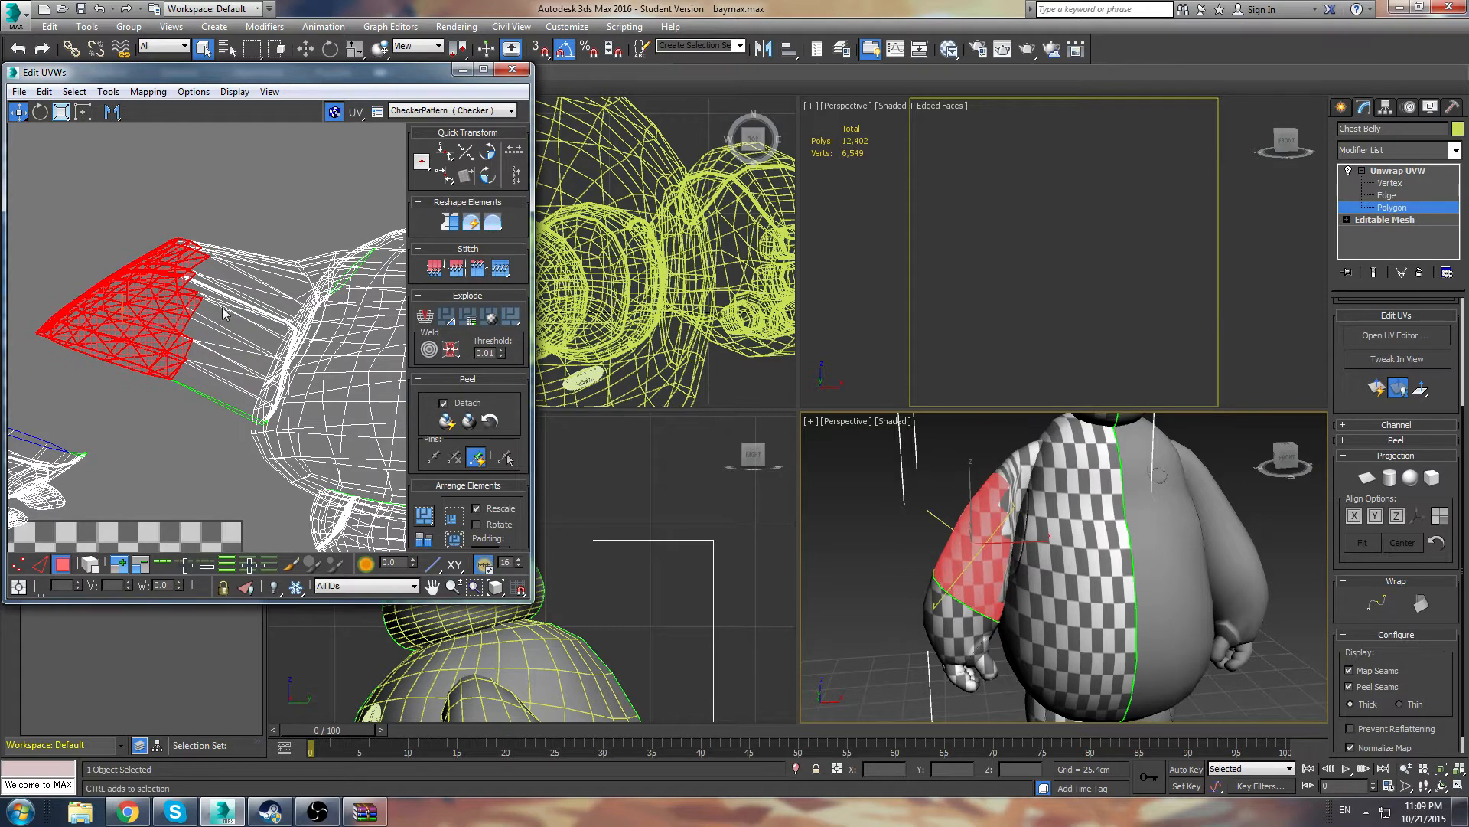
{"action": "key", "text": "plus"}
{"action": "left_click_drag", "start_coordinate": [243, 361], "coordinate": [142, 290]}
{"action": "left_click", "coordinate": [119, 564]}
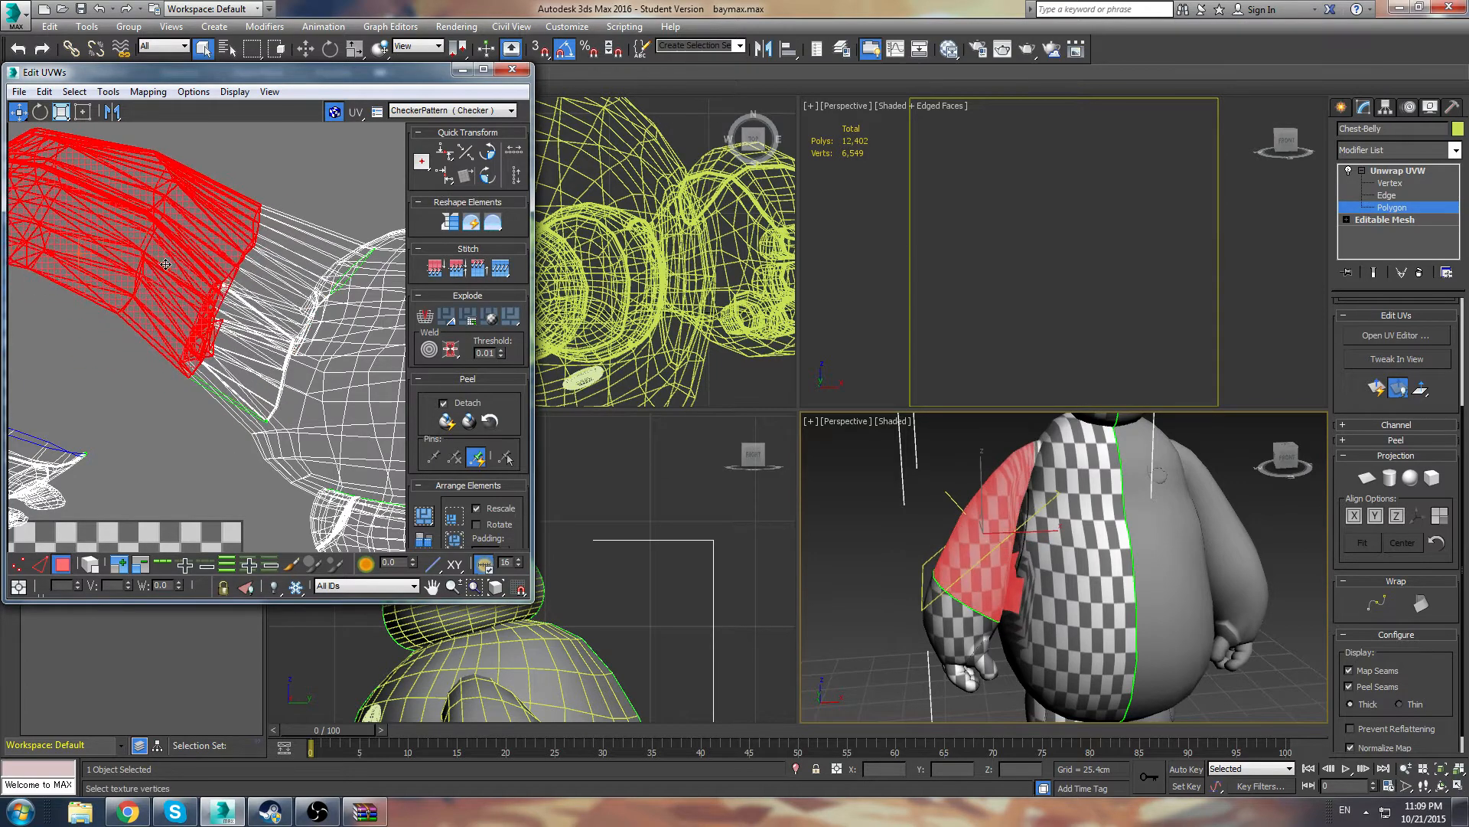
{"action": "key", "text": "plus"}
{"action": "left_click_drag", "start_coordinate": [246, 335], "coordinate": [183, 324]}
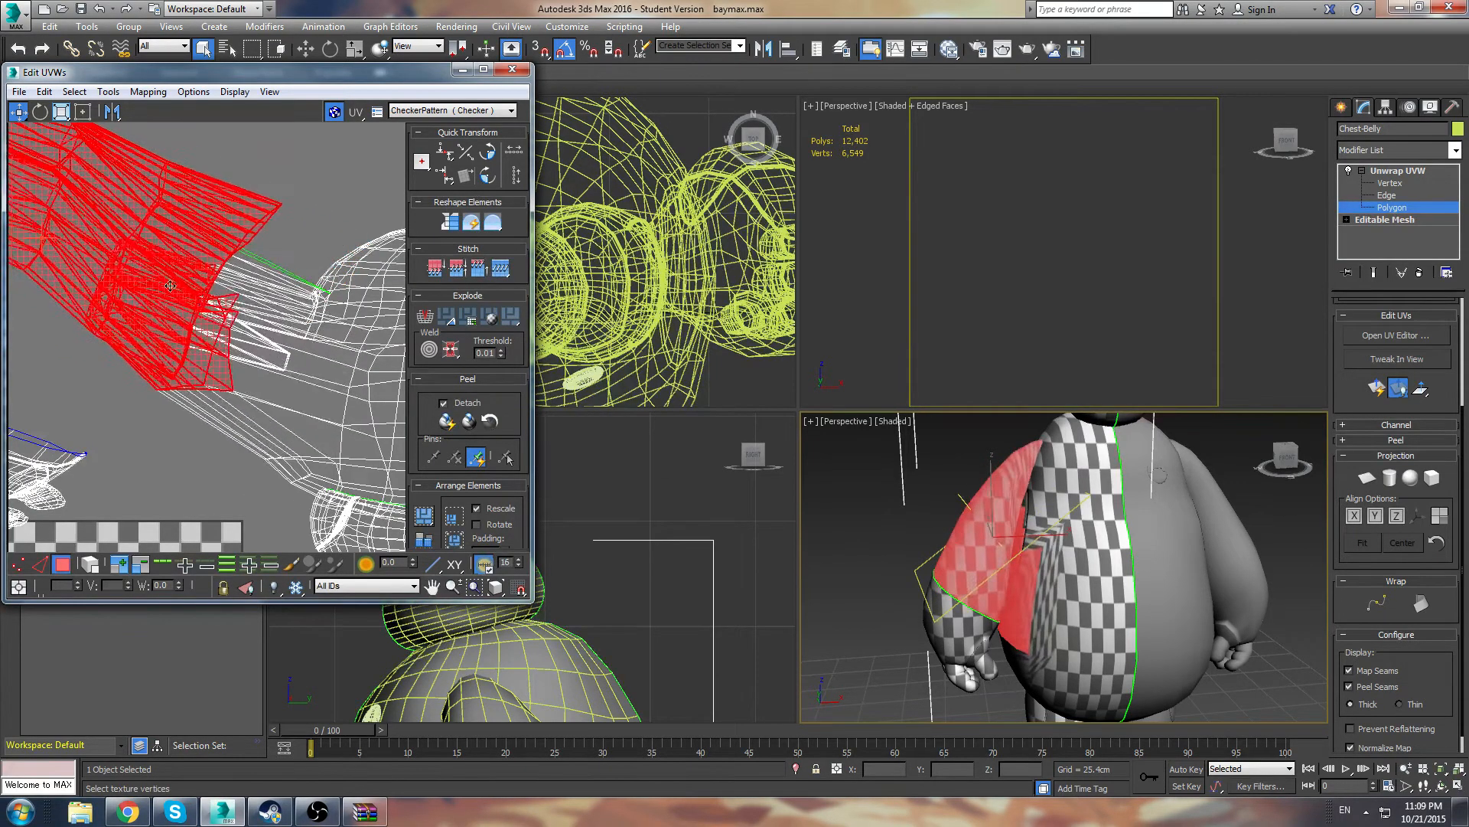
Undo the attempted upper arm selections and moves in the UV layout
{"action": "key", "text": "ctrl+z"}
{"action": "key", "text": "ctrl+z"}
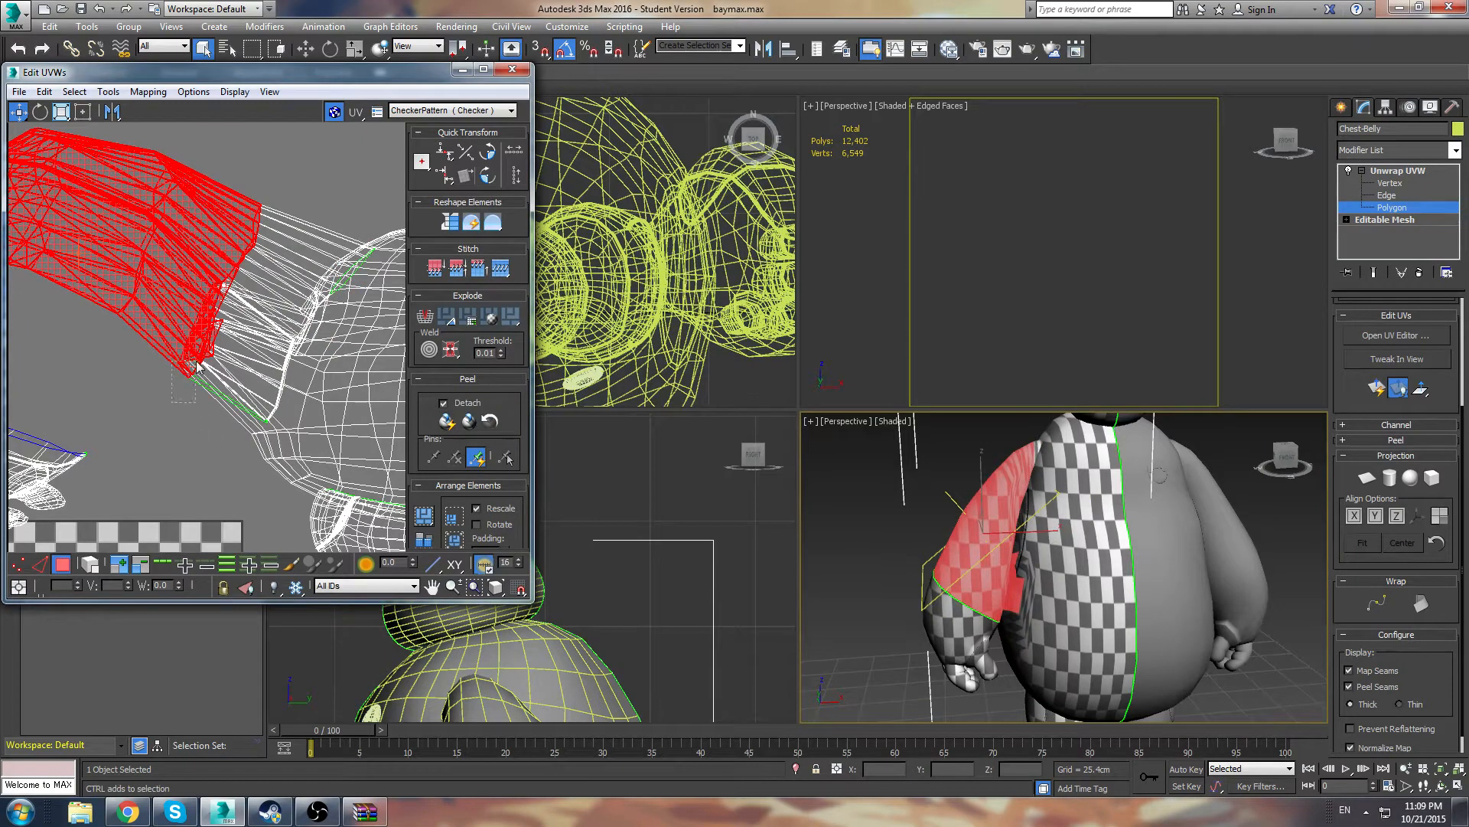
{"action": "key", "text": "ctrl+z"}
{"action": "key", "text": "ctrl+z"}
{"action": "key", "text": "ctrl+z"}
{"action": "key", "text": "ctrl+z"}
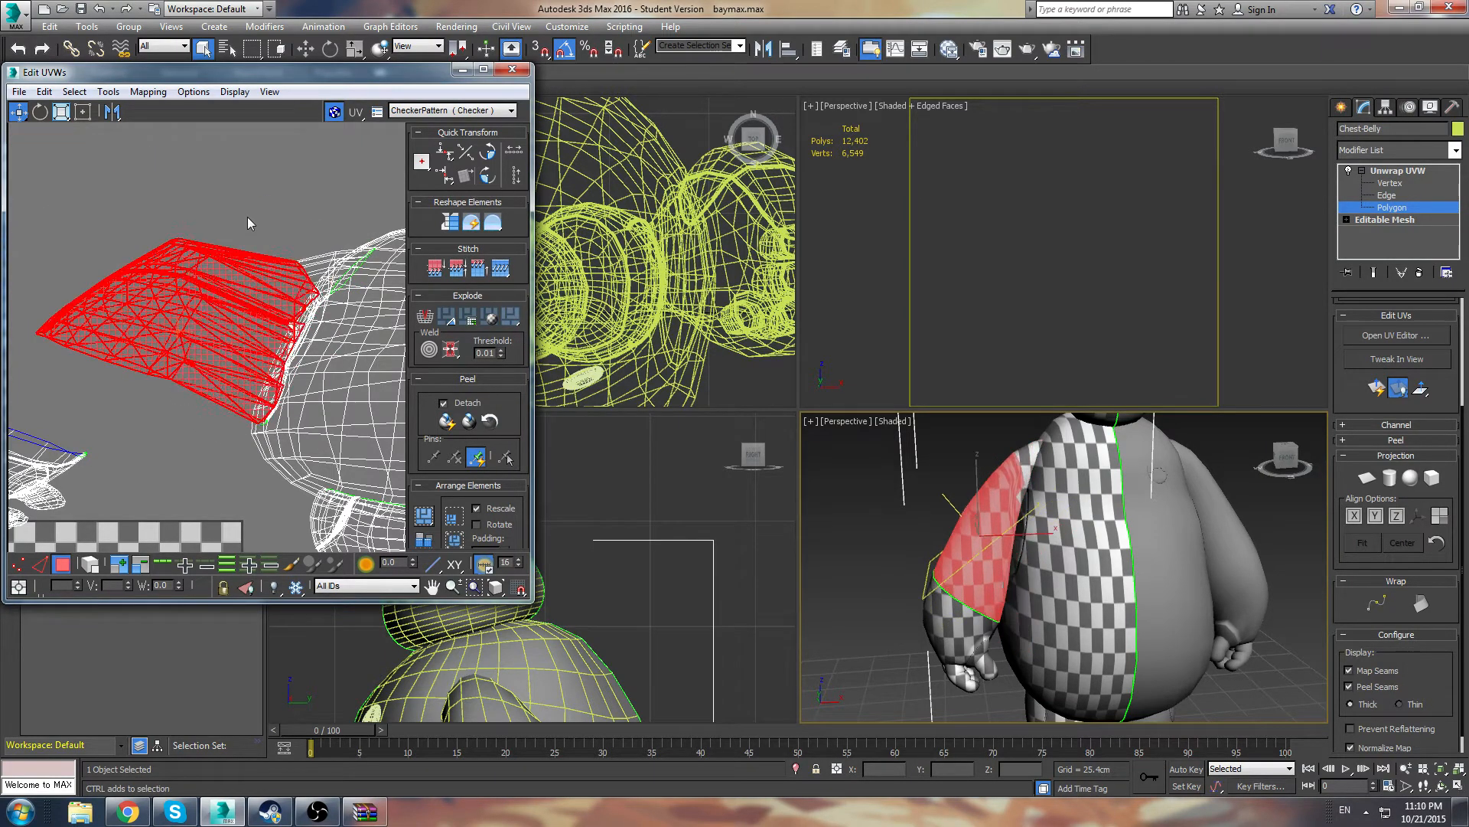
{"action": "key", "text": "ctrl+z"}
{"action": "key", "text": "ctrl+z"}
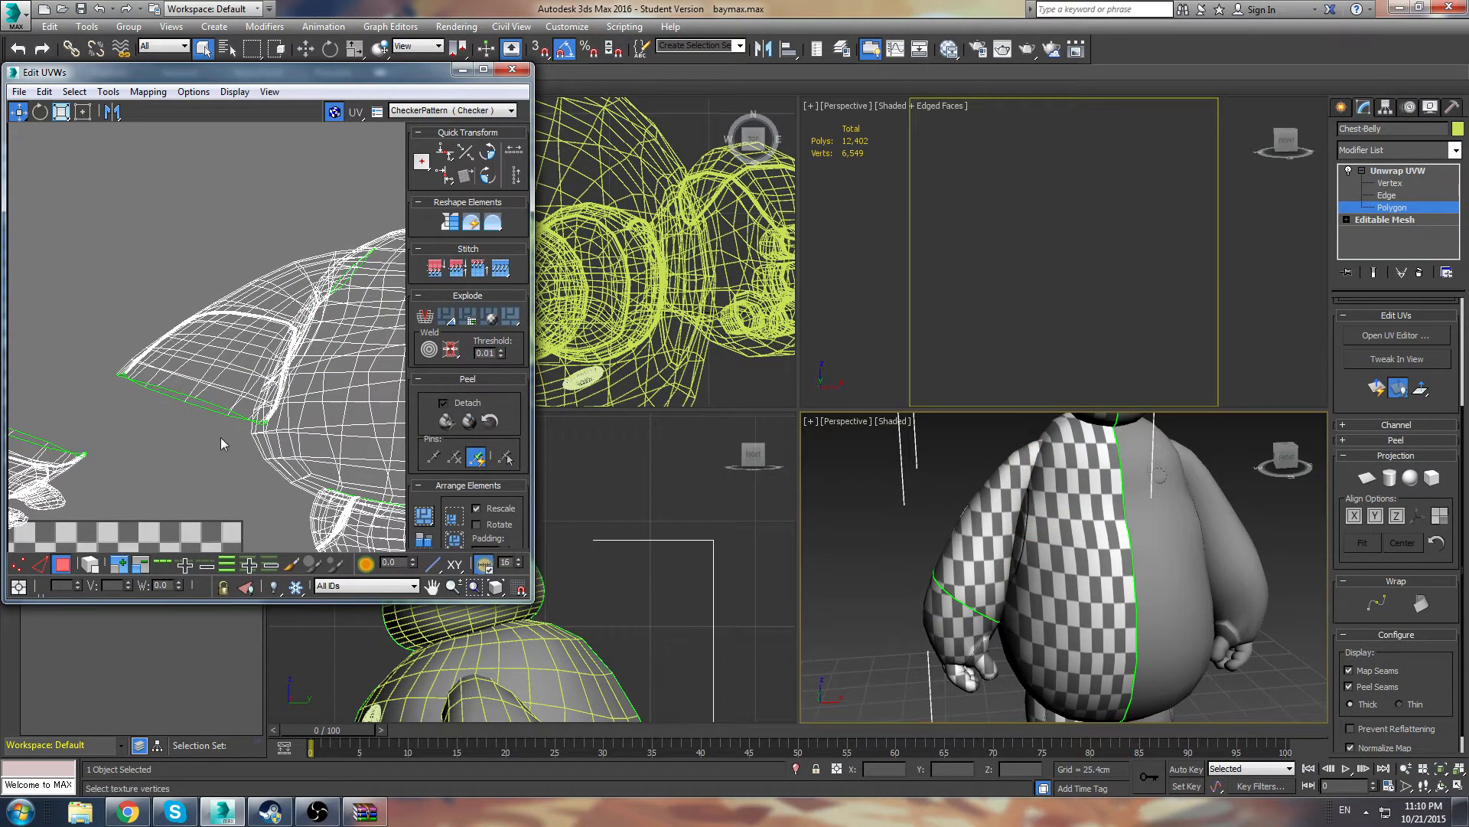
{"action": "key", "text": "ctrl+y"}
{"action": "key", "text": "ctrl+z"}
{"action": "key", "text": "ctrl+z"}
{"action": "key", "text": "ctrl+z"}
{"action": "key", "text": "ctrl+z"}
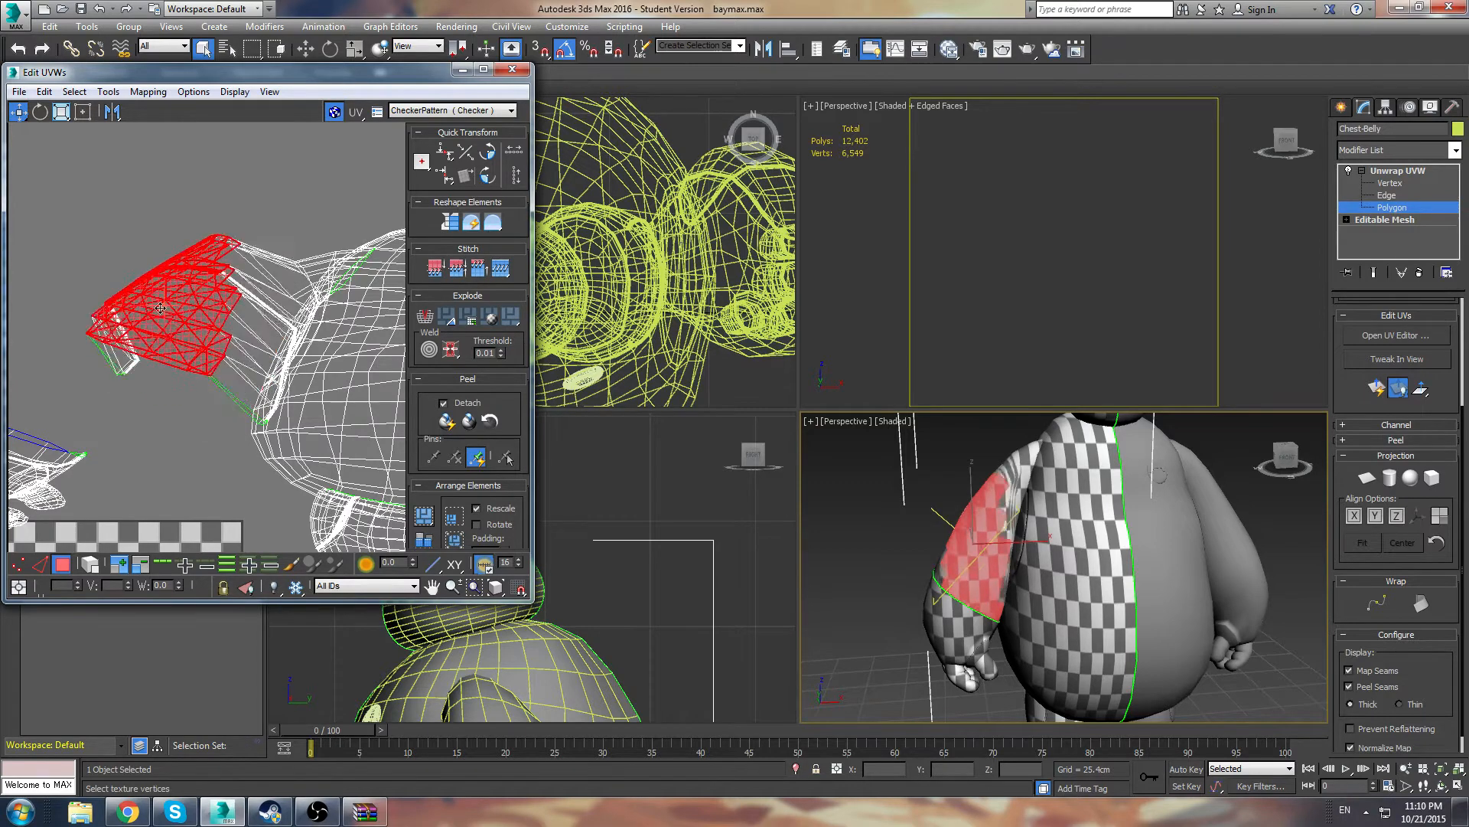
Select the upper arm faces, extend the selection to the shoulder, and drag them away from the torso in the UV layout
{"action": "left_click", "coordinate": [148, 280]}
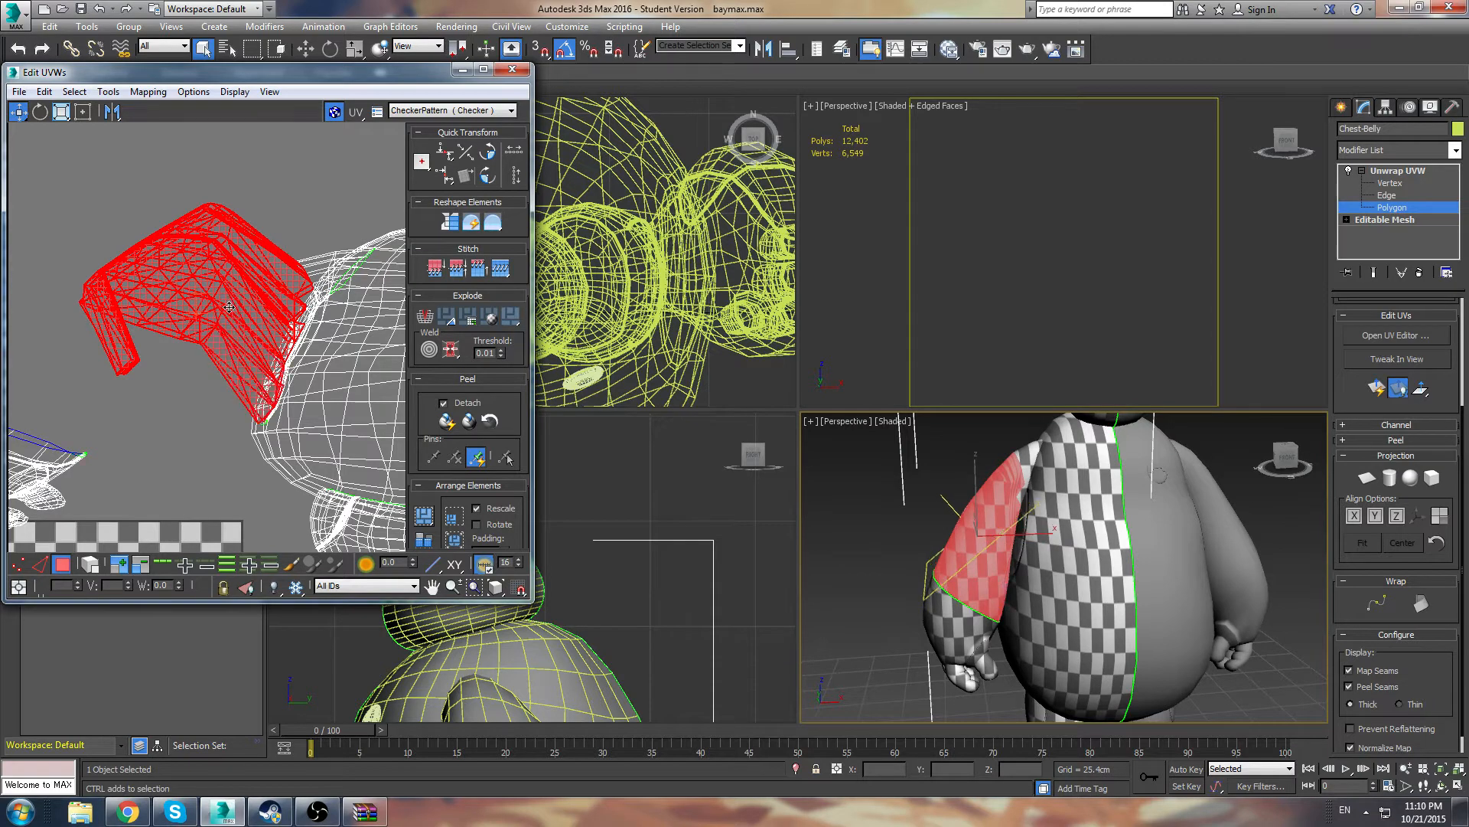
{"action": "left_click_drag", "start_coordinate": [224, 326], "coordinate": [156, 249]}
{"action": "left_click_drag", "start_coordinate": [173, 379], "coordinate": [119, 238]}
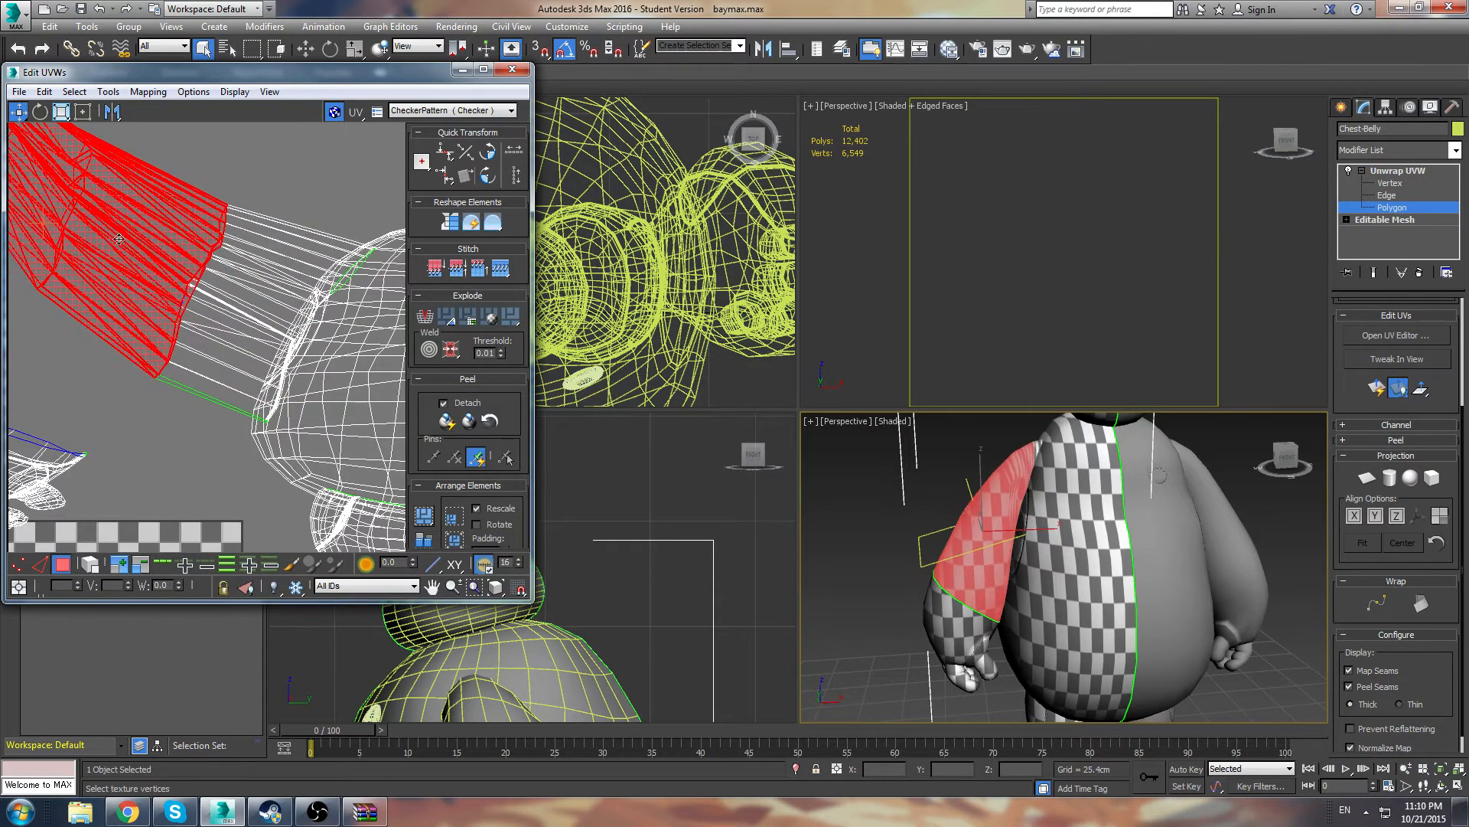
{"action": "left_click", "coordinate": [242, 248], "text": "ctrl"}
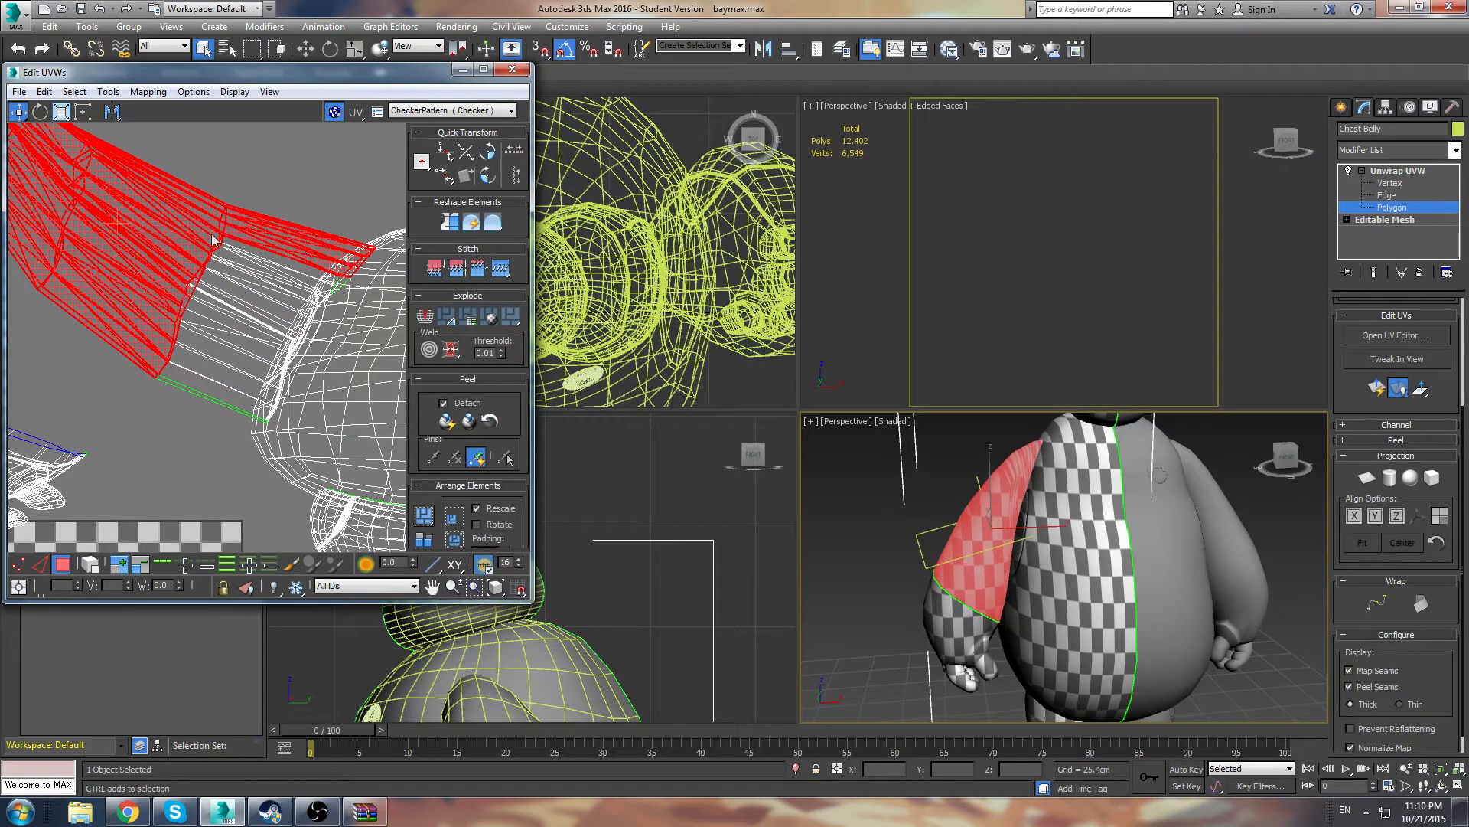
{"action": "left_click_drag", "start_coordinate": [185, 430], "coordinate": [95, 257], "text": "ctrl"}
{"action": "left_click", "coordinate": [232, 254], "text": "ctrl"}
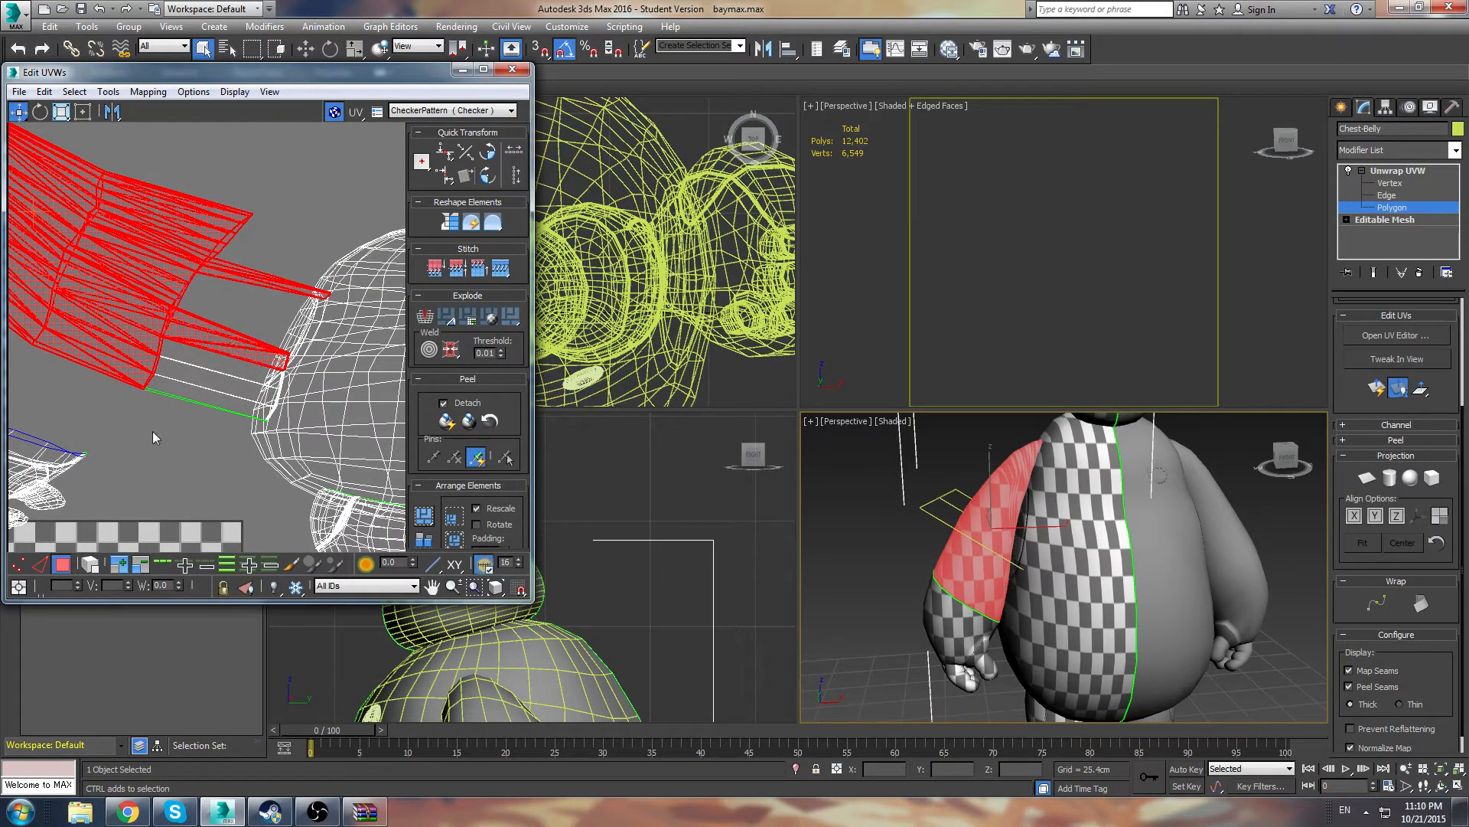
Select the remaining faces linking the arm to the torso and pull them clear of the body
{"action": "left_click_drag", "start_coordinate": [187, 387], "coordinate": [105, 314]}
{"action": "left_click_drag", "start_coordinate": [210, 330], "coordinate": [105, 316], "text": "ctrl"}
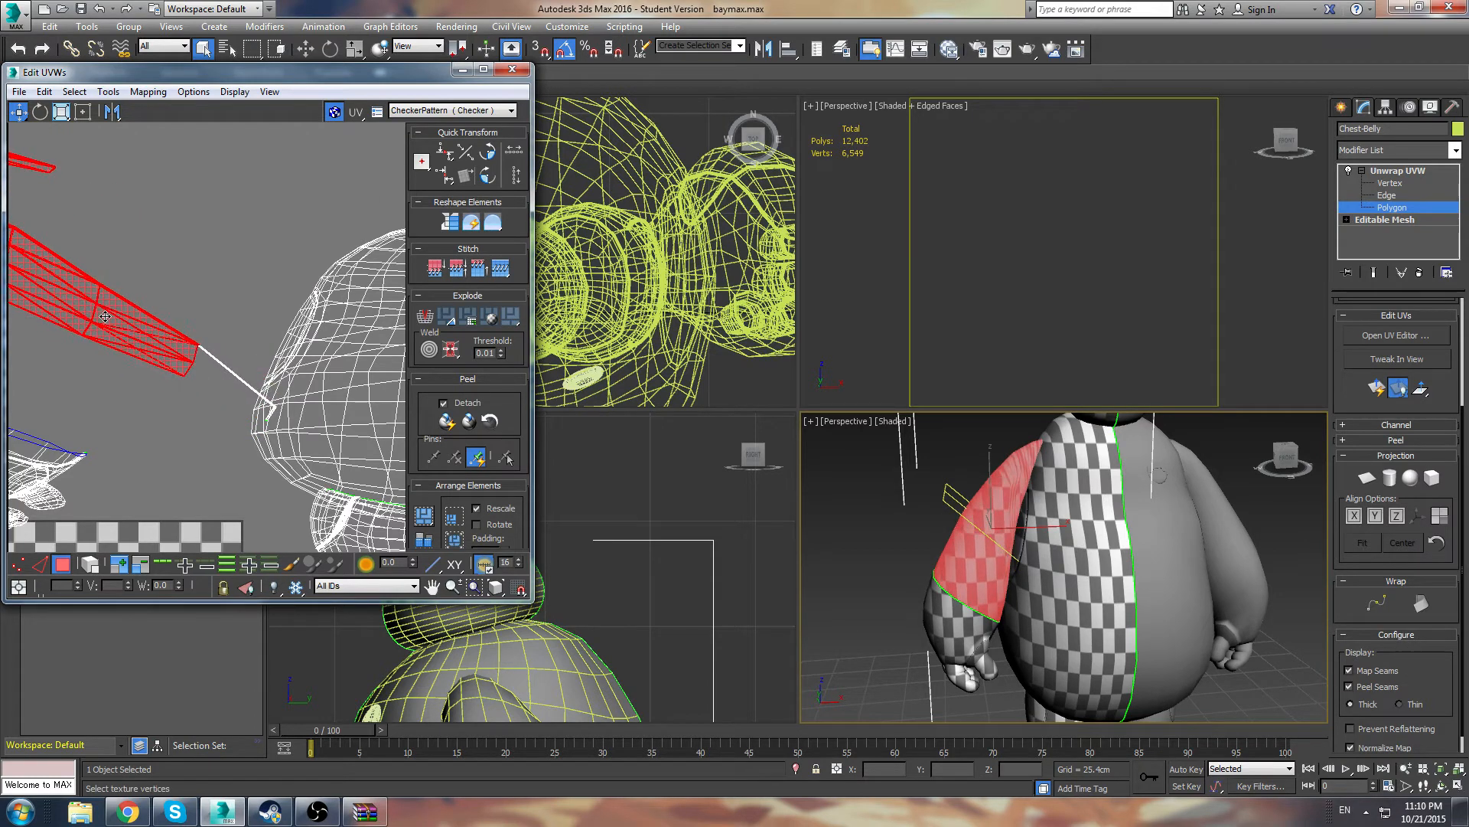
{"action": "left_click_drag", "start_coordinate": [168, 351], "coordinate": [188, 412]}
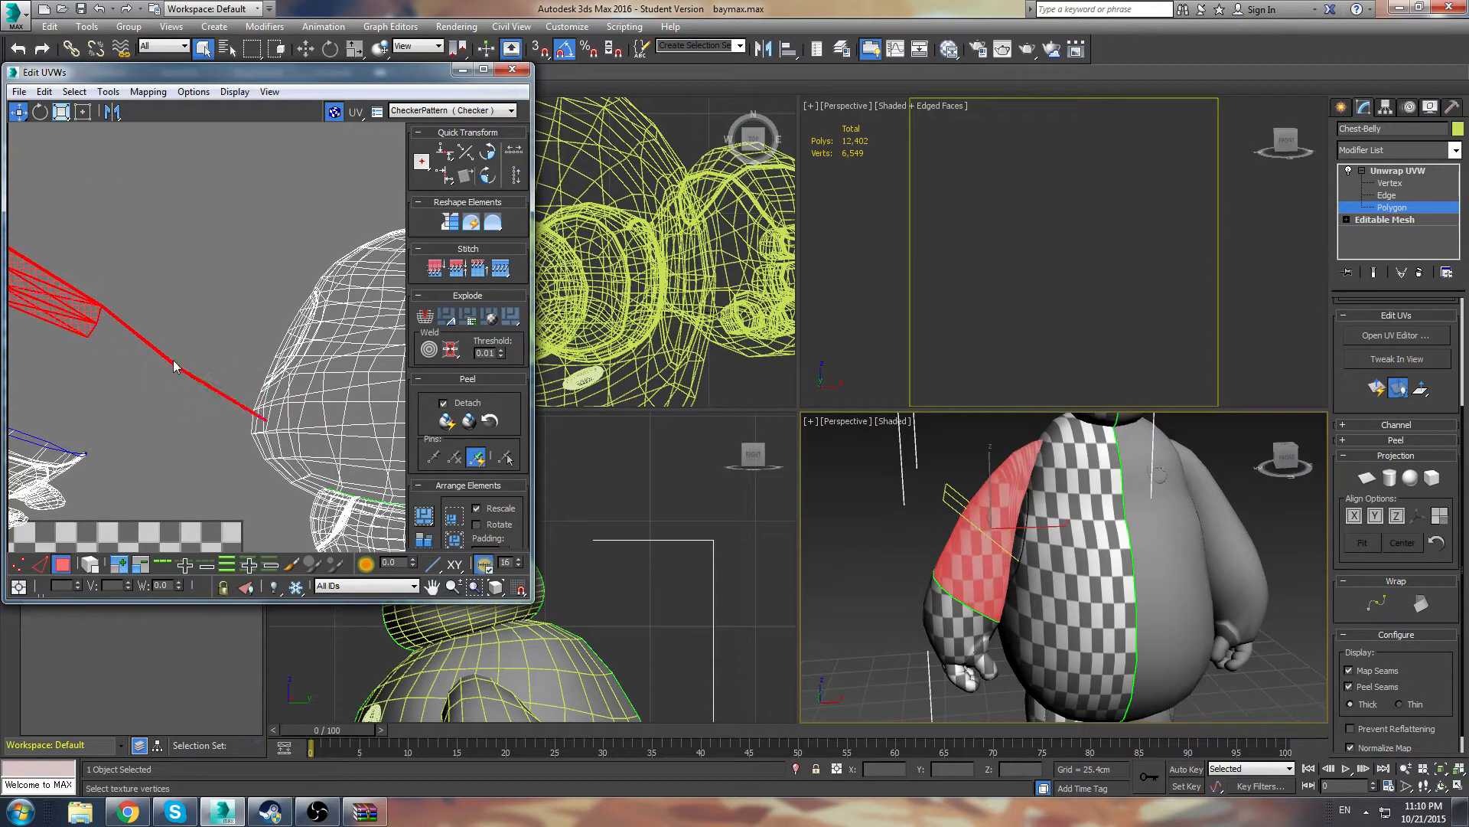
{"action": "left_click_drag", "start_coordinate": [172, 362], "coordinate": [107, 329]}
{"action": "scroll", "coordinate": [240, 357], "scroll_direction": "down", "scroll_amount": 3}
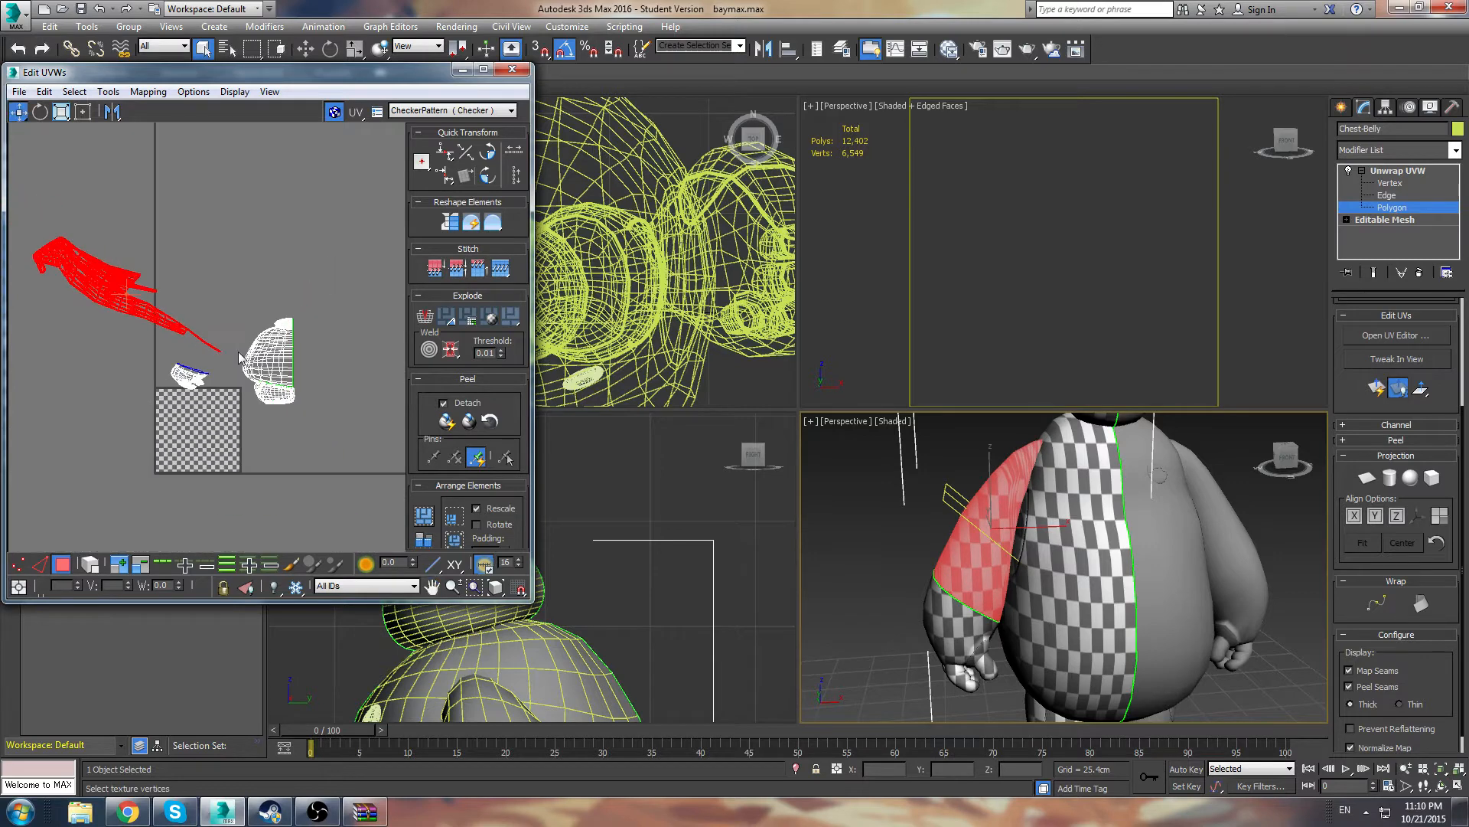
Move the separated hand shell away from the checker tile, below the arm shell, and clear the selection
{"action": "middle_click_drag", "start_coordinate": [124, 374], "coordinate": [182, 368]}
{"action": "left_click", "coordinate": [182, 369]}
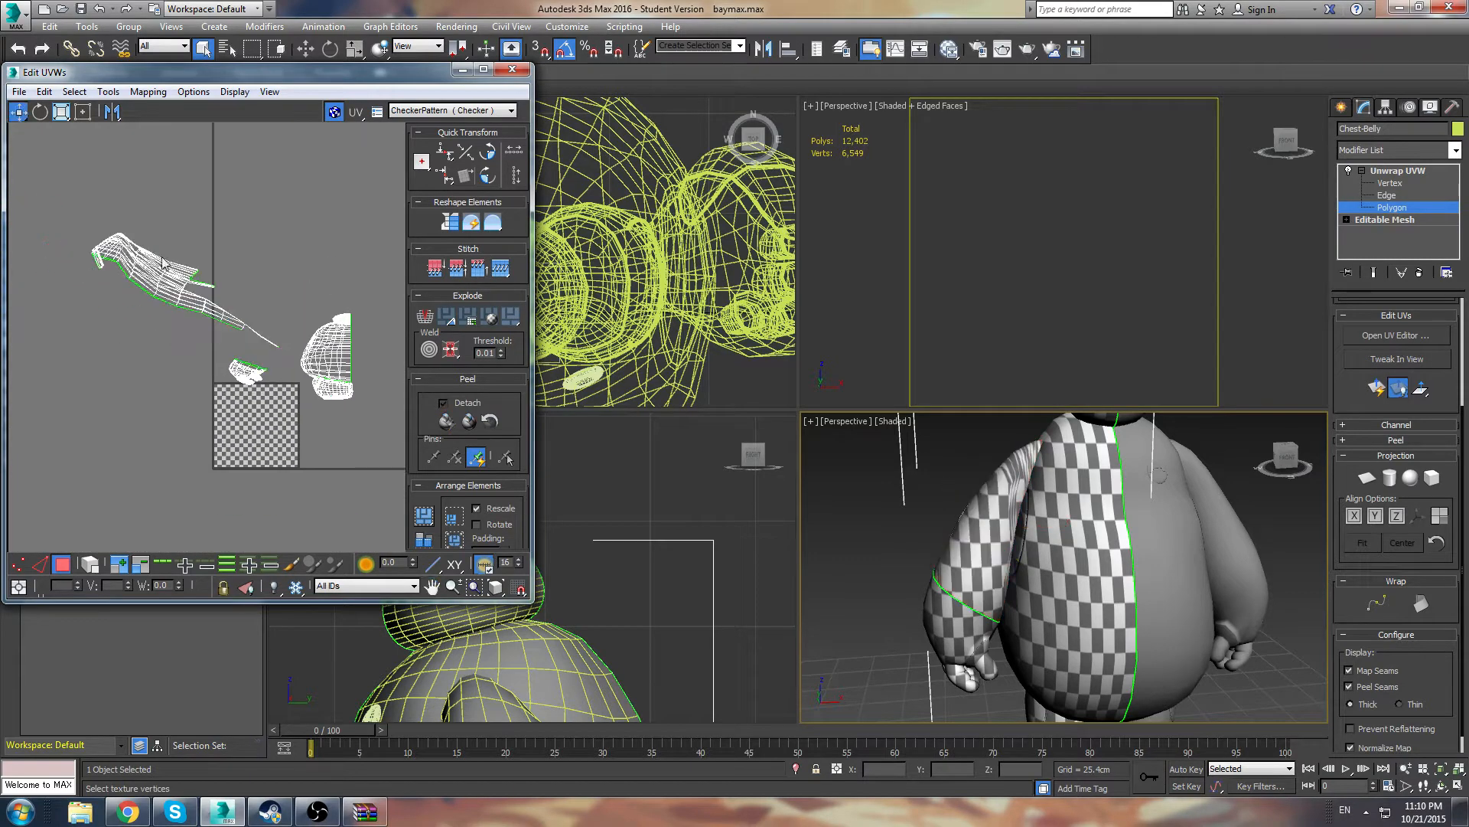
{"action": "left_click_drag", "start_coordinate": [262, 411], "coordinate": [156, 353]}
{"action": "left_click", "coordinate": [326, 300]}
Select the belly, side and chest faces of the torso in the UV layout
{"action": "scroll", "coordinate": [360, 275], "scroll_direction": "up", "scroll_amount": 2}
{"action": "middle_click_drag", "start_coordinate": [360, 275], "coordinate": [111, 456]}
{"action": "scroll", "coordinate": [199, 287], "scroll_direction": "up", "scroll_amount": 6}
{"action": "left_click_drag", "start_coordinate": [410, 378], "coordinate": [409, 379]}
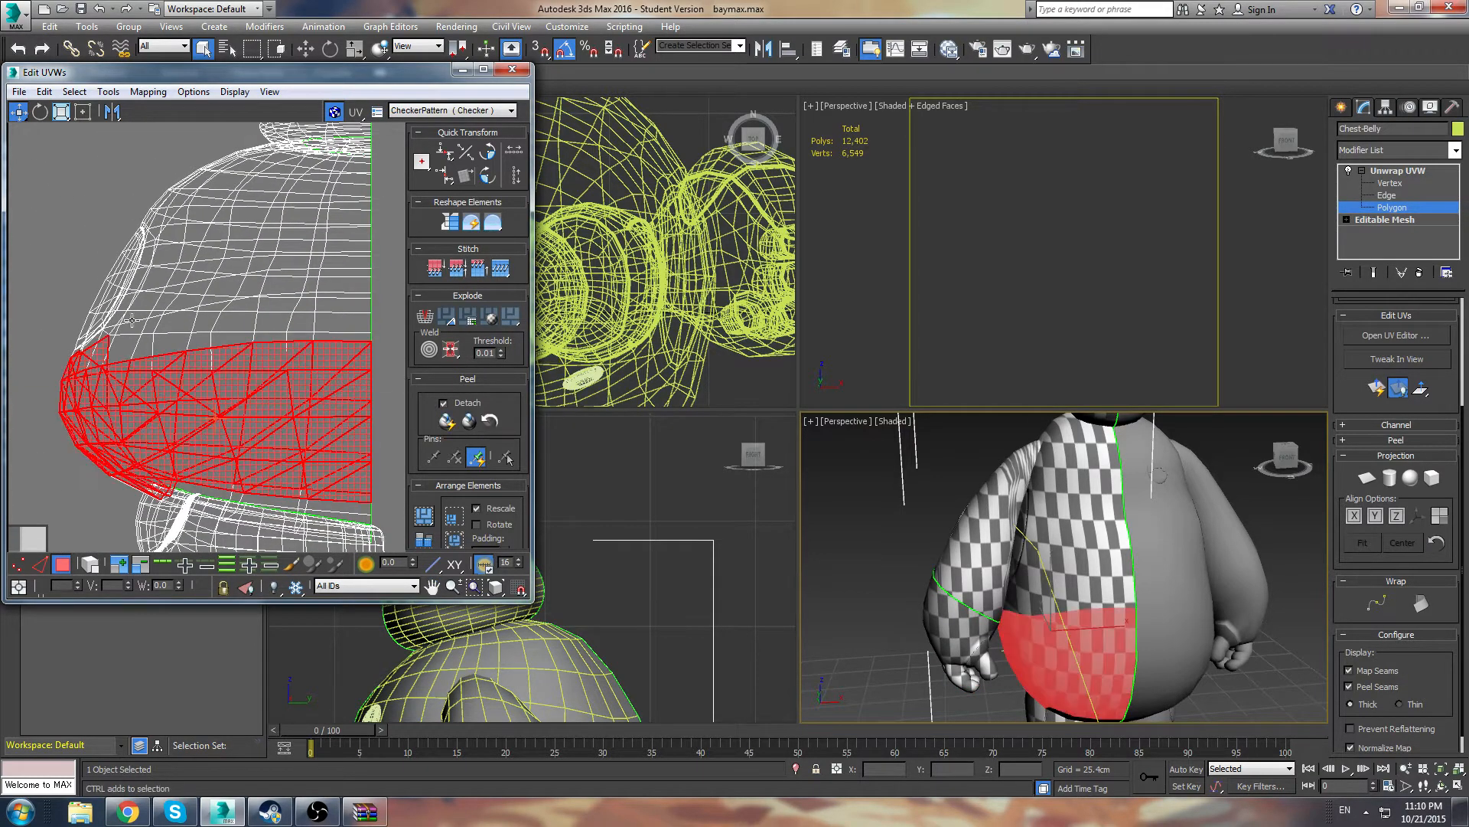
{"action": "left_click_drag", "start_coordinate": [266, 355], "coordinate": [154, 158], "text": "ctrl"}
{"action": "left_click_drag", "start_coordinate": [267, 259], "coordinate": [139, 217], "text": "ctrl"}
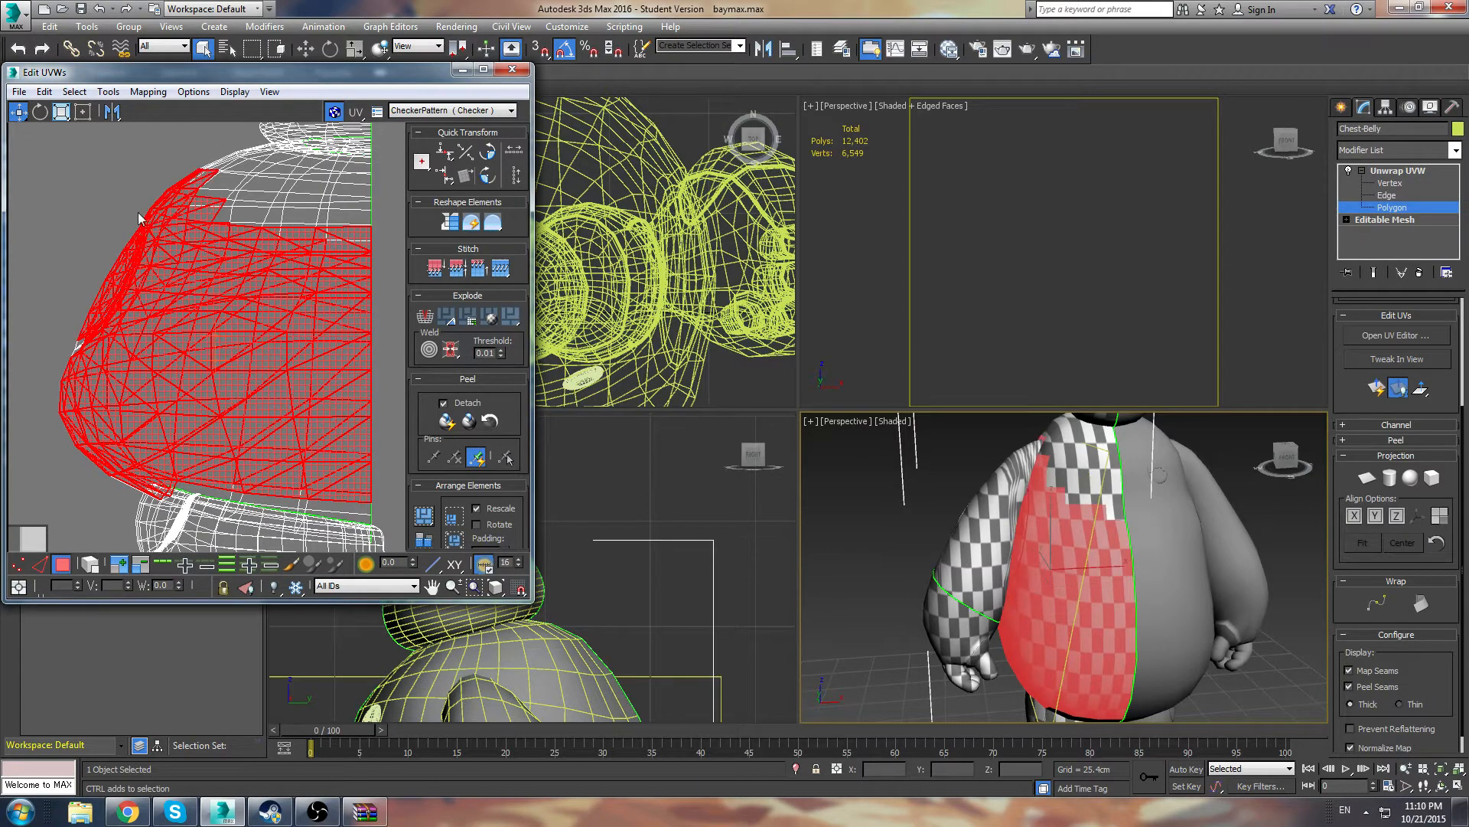
{"action": "left_click_drag", "start_coordinate": [375, 259], "coordinate": [375, 259], "text": "ctrl"}
Pull the torso faces and their linking faces clear of the neck and leg shells, placing them above the checker tile
{"action": "middle_click_drag", "start_coordinate": [333, 294], "coordinate": [232, 324]}
{"action": "scroll", "coordinate": [232, 323], "scroll_direction": "down", "scroll_amount": 3}
{"action": "left_click_drag", "start_coordinate": [195, 313], "coordinate": [394, 281]}
{"action": "middle_click_drag", "start_coordinate": [310, 308], "coordinate": [247, 313]}
{"action": "left_click_drag", "start_coordinate": [282, 383], "coordinate": [281, 413], "text": "ctrl"}
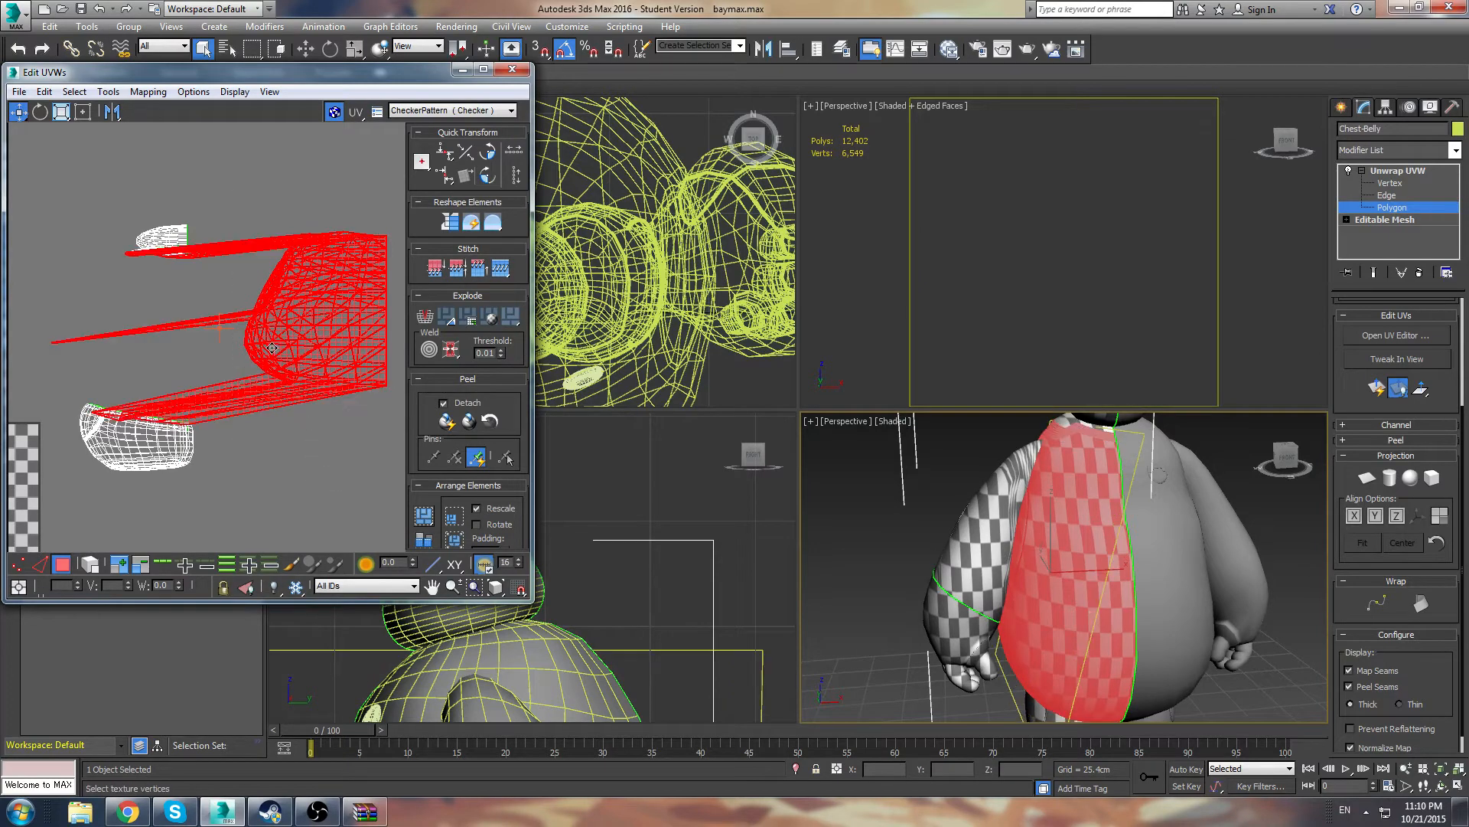
{"action": "left_click_drag", "start_coordinate": [277, 356], "coordinate": [409, 328]}
{"action": "left_click_drag", "start_coordinate": [231, 220], "coordinate": [334, 355], "text": "ctrl"}
{"action": "left_click_drag", "start_coordinate": [214, 176], "coordinate": [253, 417], "text": "ctrl"}
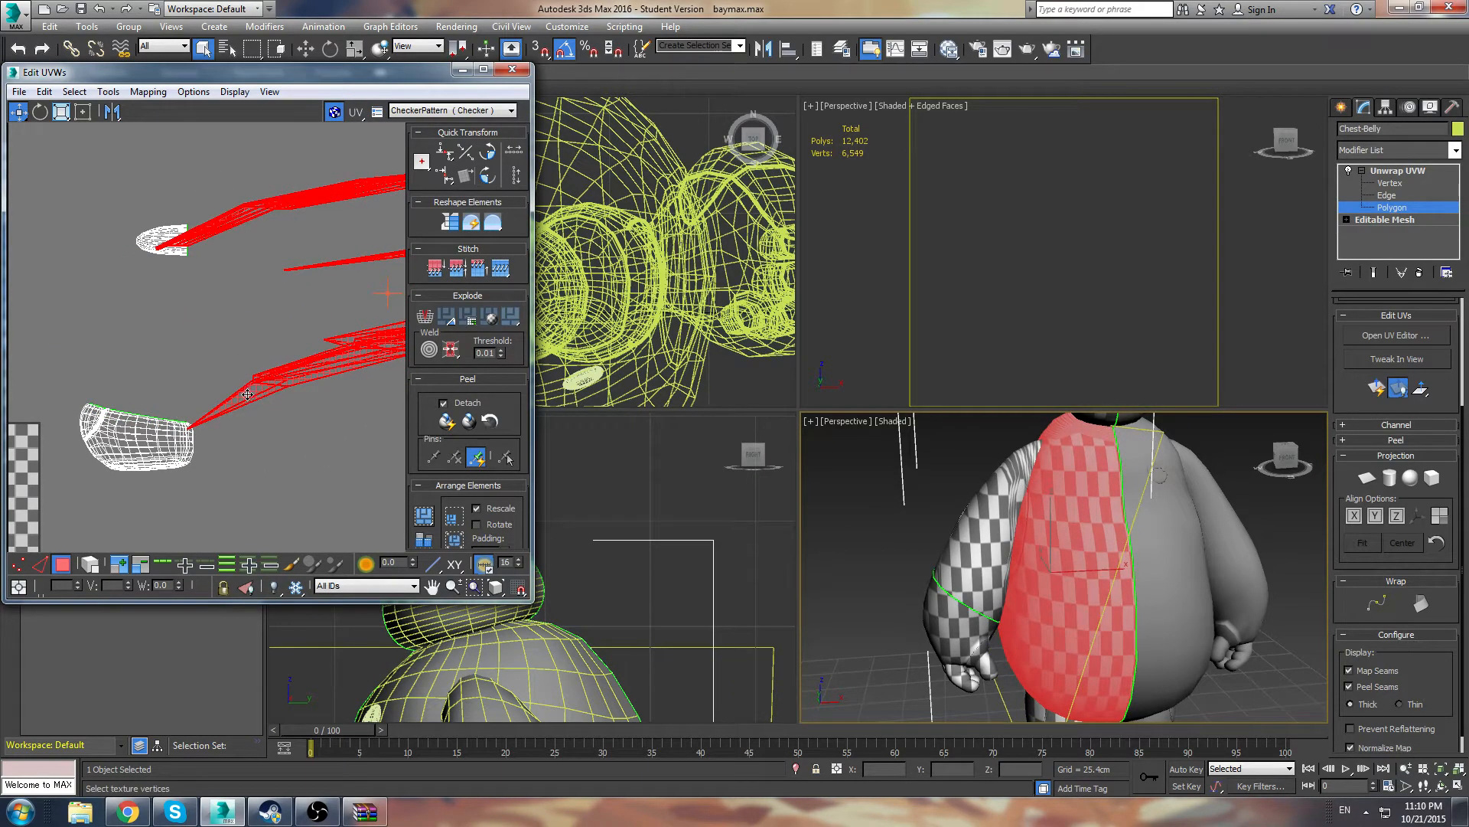
{"action": "left_click_drag", "start_coordinate": [228, 352], "coordinate": [315, 485]}
{"action": "scroll", "coordinate": [315, 485], "scroll_direction": "down", "scroll_amount": 3}
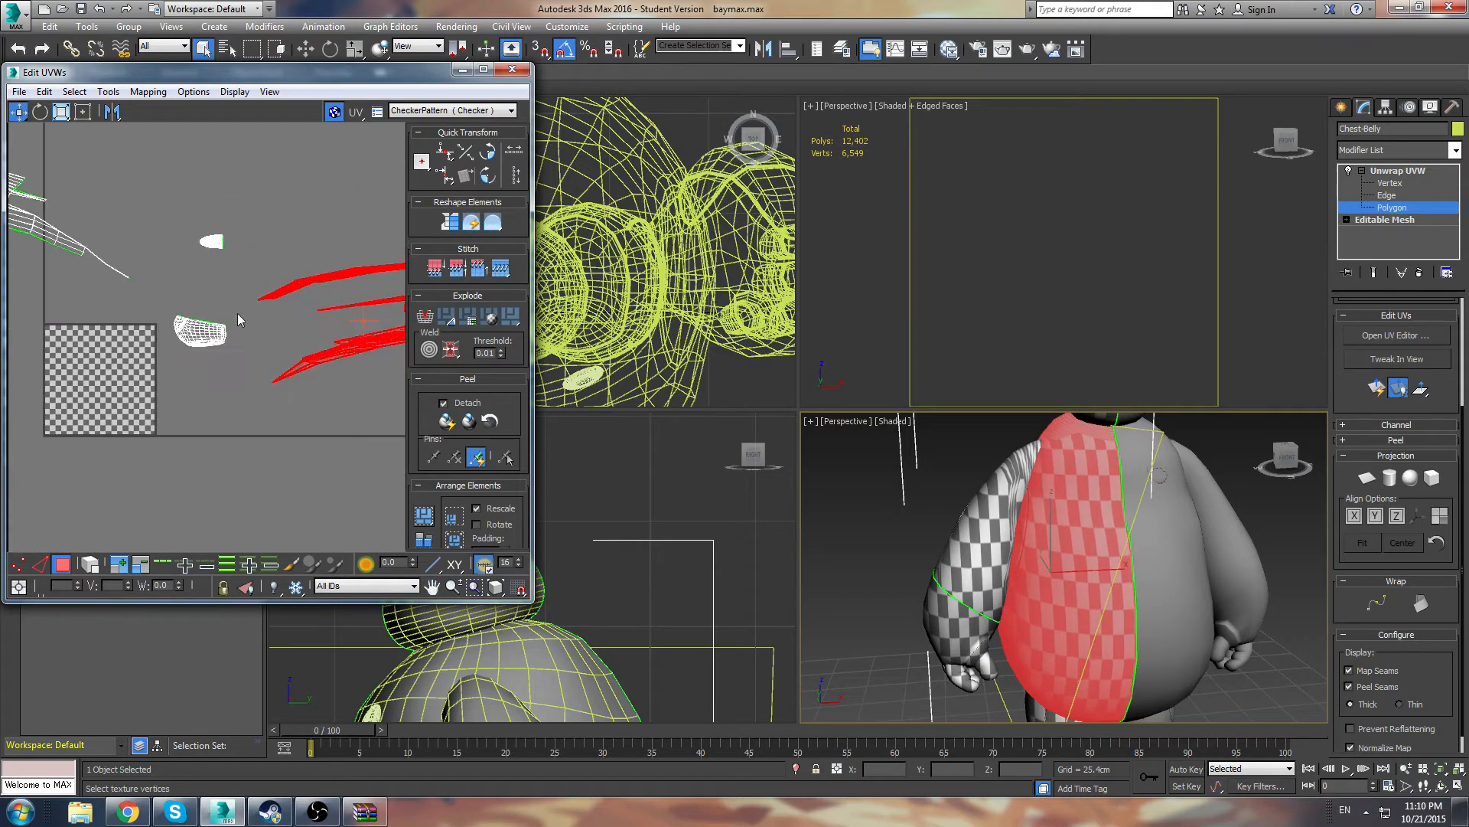
{"action": "left_click_drag", "start_coordinate": [375, 378], "coordinate": [186, 187]}
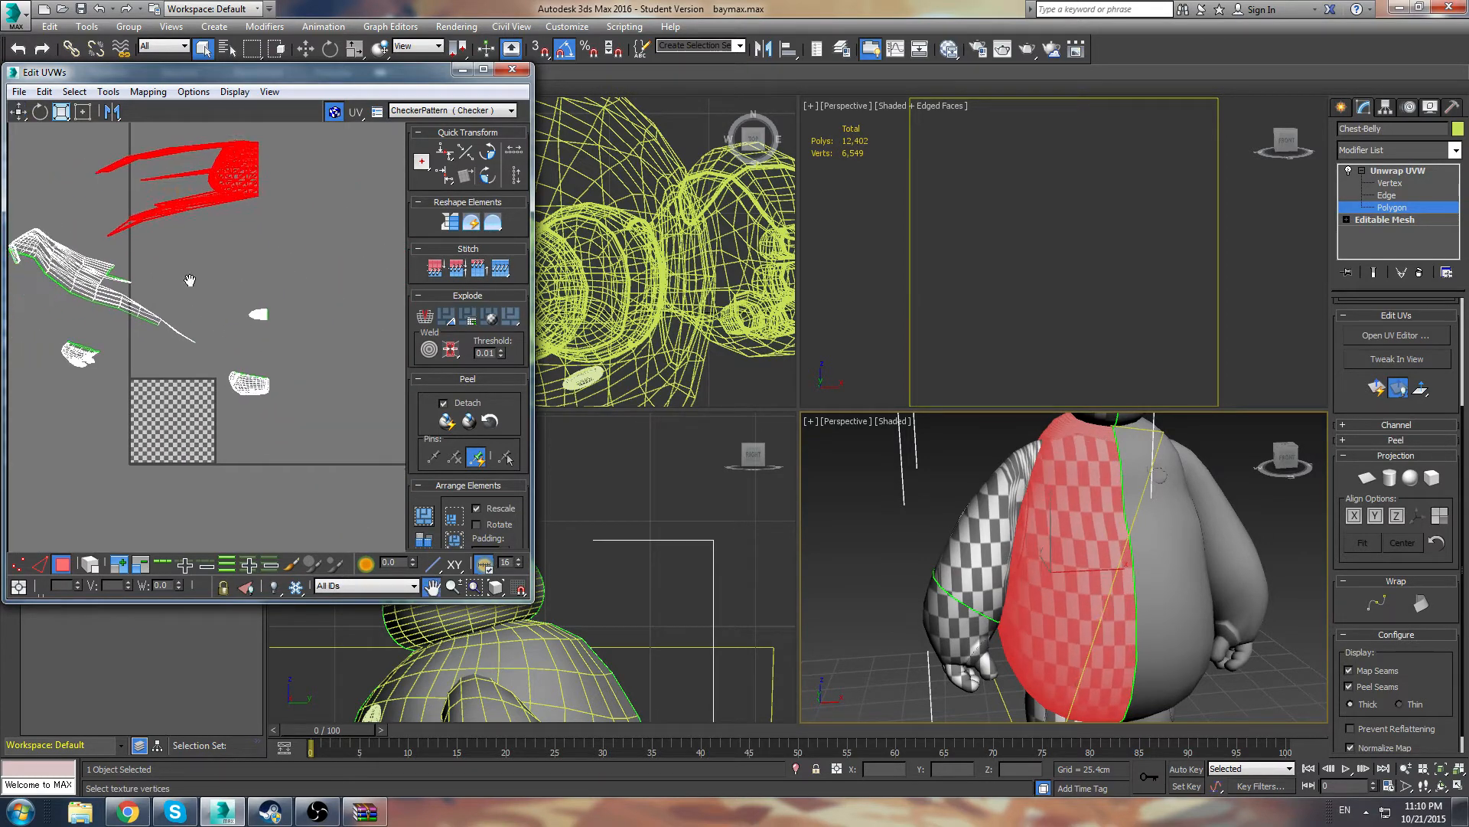
Select the arm, hand and neck faces in turn to identify each part on the model
{"action": "middle_click_drag", "start_coordinate": [42, 293], "coordinate": [139, 269]}
{"action": "left_click", "coordinate": [126, 284]}
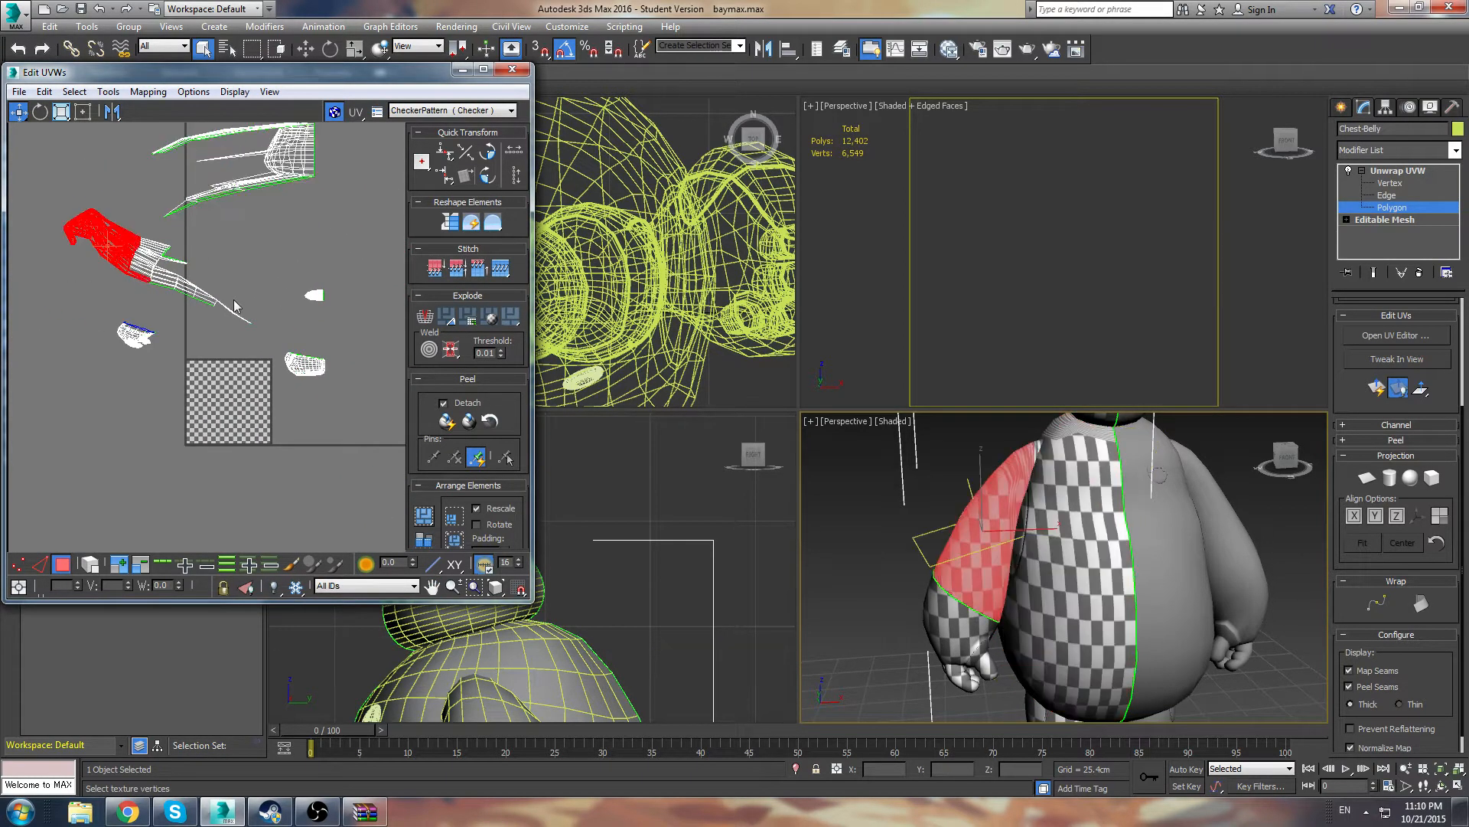
{"action": "left_click", "coordinate": [132, 335]}
{"action": "left_click", "coordinate": [314, 294]}
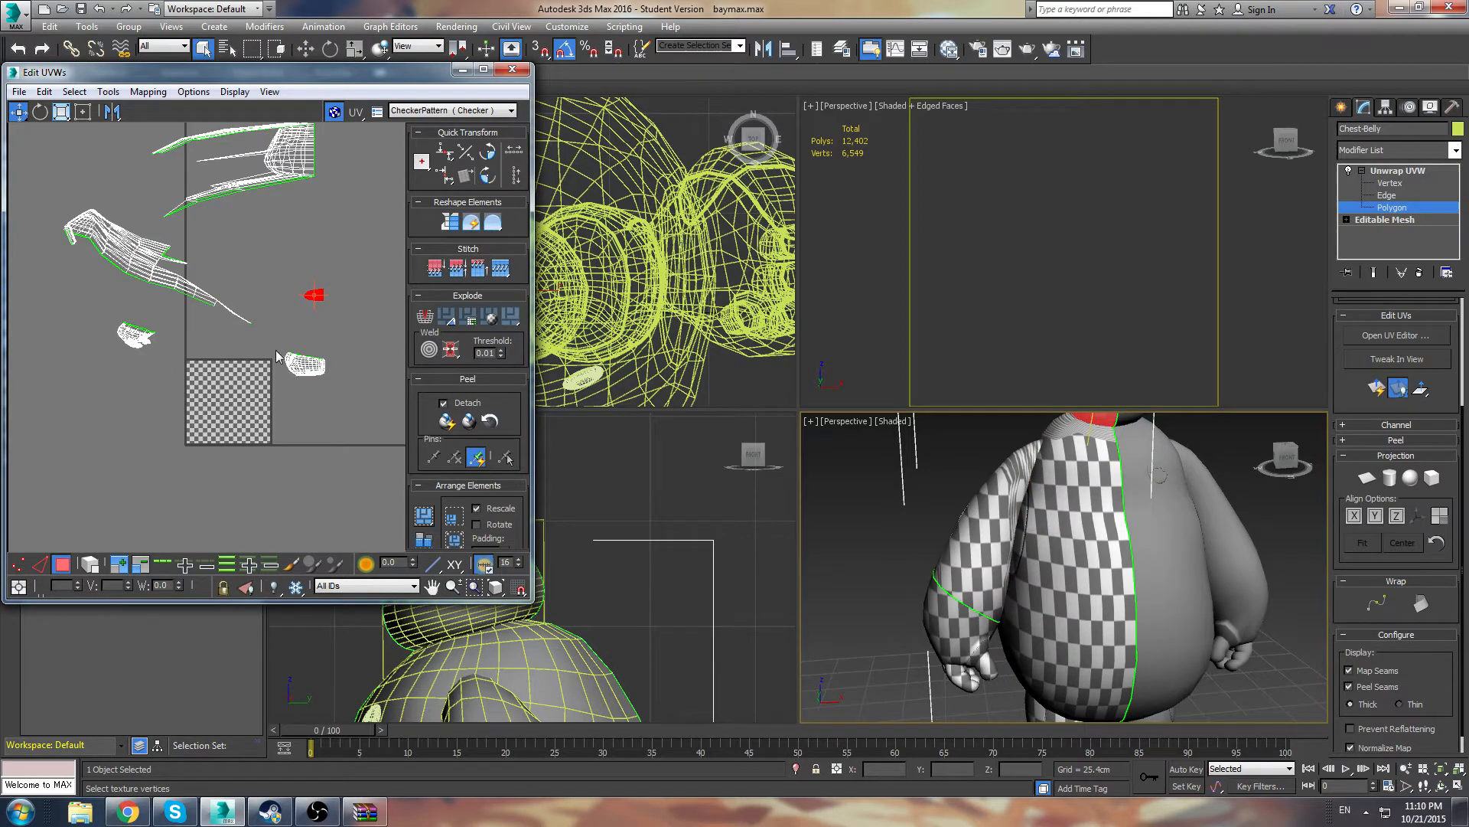
Select the leg shell and examine it on the model from below and close up in the UV layout
{"action": "left_click", "coordinate": [303, 365]}
{"action": "middle_click_drag", "start_coordinate": [229, 288], "coordinate": [254, 219]}
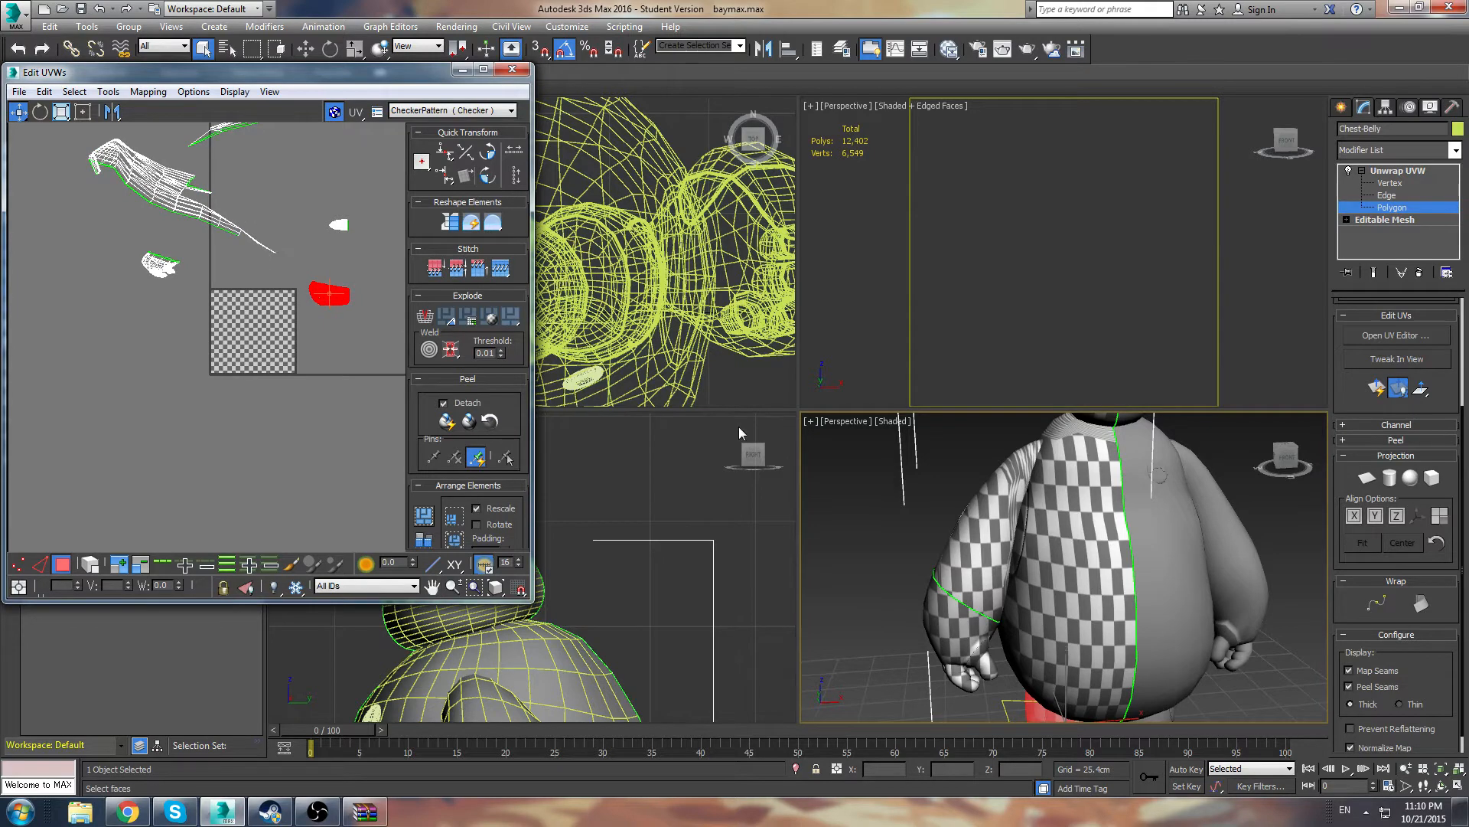
{"action": "mouse_move", "coordinate": [918, 505]}
{"action": "middle_mouse_down", "text": "alt"}
{"action": "mouse_move", "coordinate": [1069, 638]}
{"action": "mouse_move", "coordinate": [932, 486]}
{"action": "middle_mouse_up", "text": "alt"}
{"action": "scroll", "coordinate": [1010, 581], "scroll_direction": "up", "scroll_amount": 3}
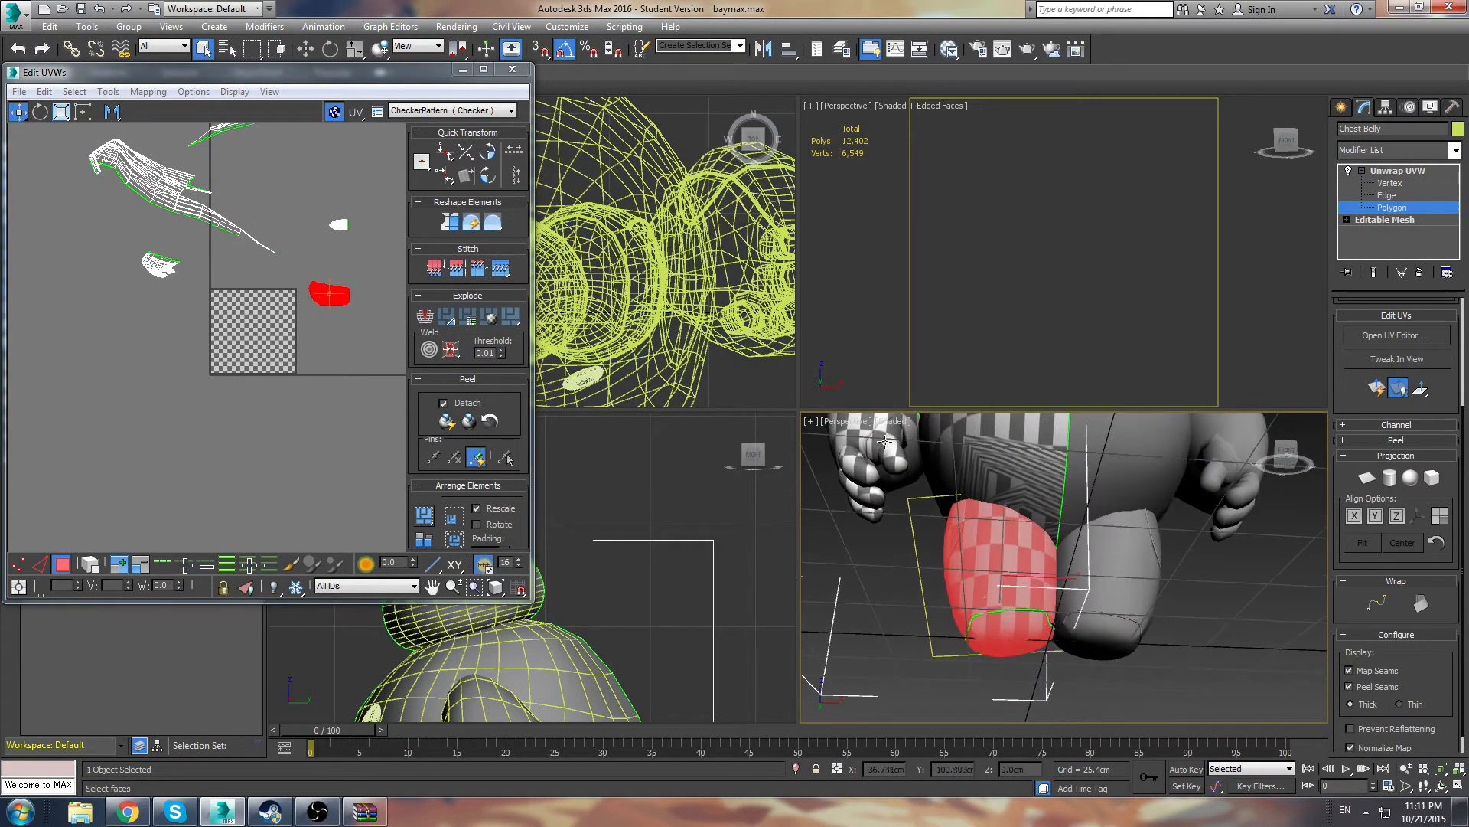
{"action": "scroll", "coordinate": [364, 342], "scroll_direction": "up", "scroll_amount": 3}
{"action": "middle_click_drag", "start_coordinate": [364, 342], "coordinate": [232, 279]}
{"action": "left_click_drag", "start_coordinate": [232, 279], "coordinate": [354, 223]}
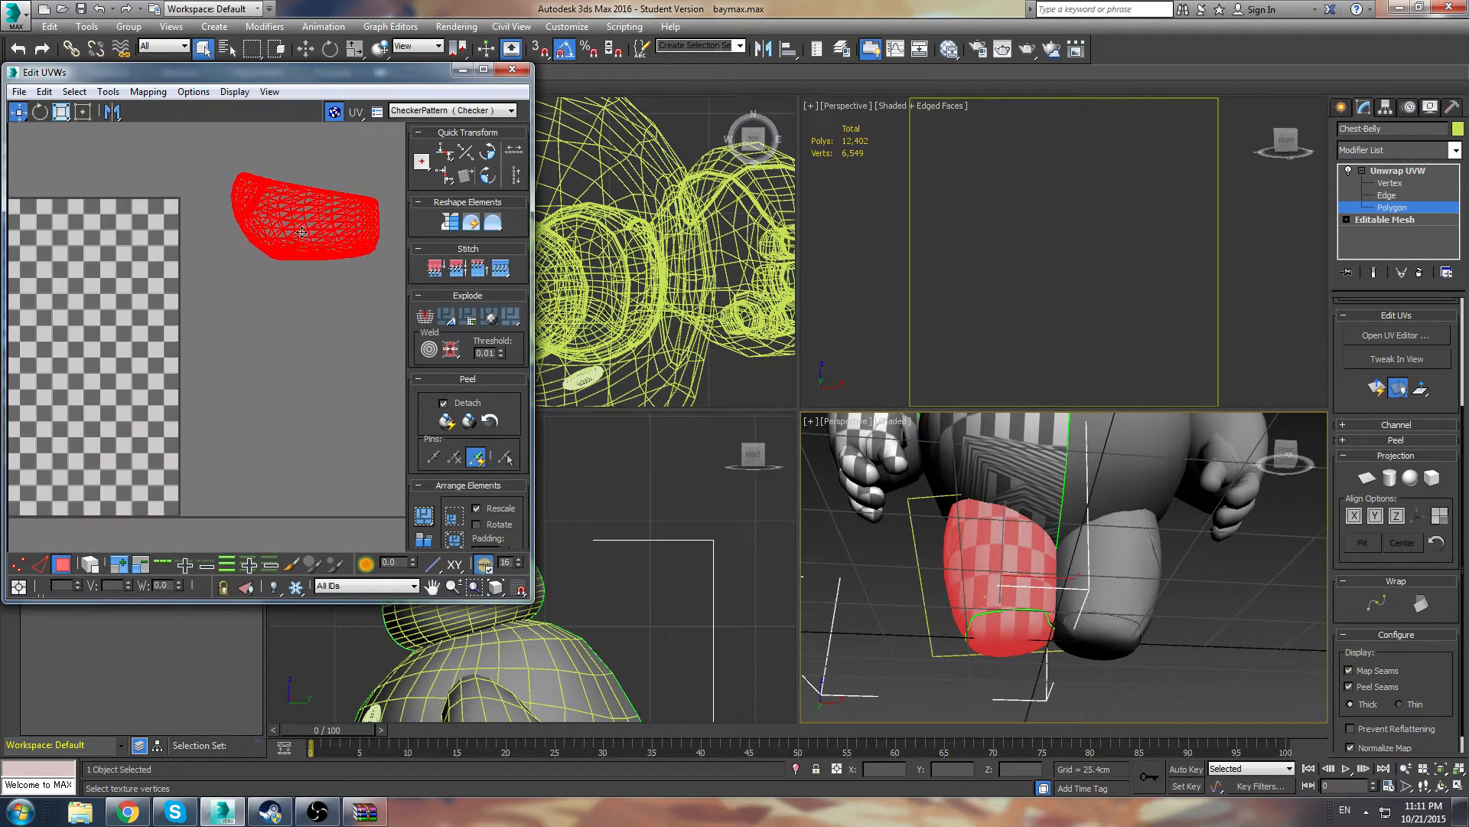
Clear the leg shell selection and examine the checker pattern on the leg and foot from the front, side and back
{"action": "middle_click_drag", "start_coordinate": [354, 222], "coordinate": [313, 326]}
{"action": "left_click", "coordinate": [332, 267]}
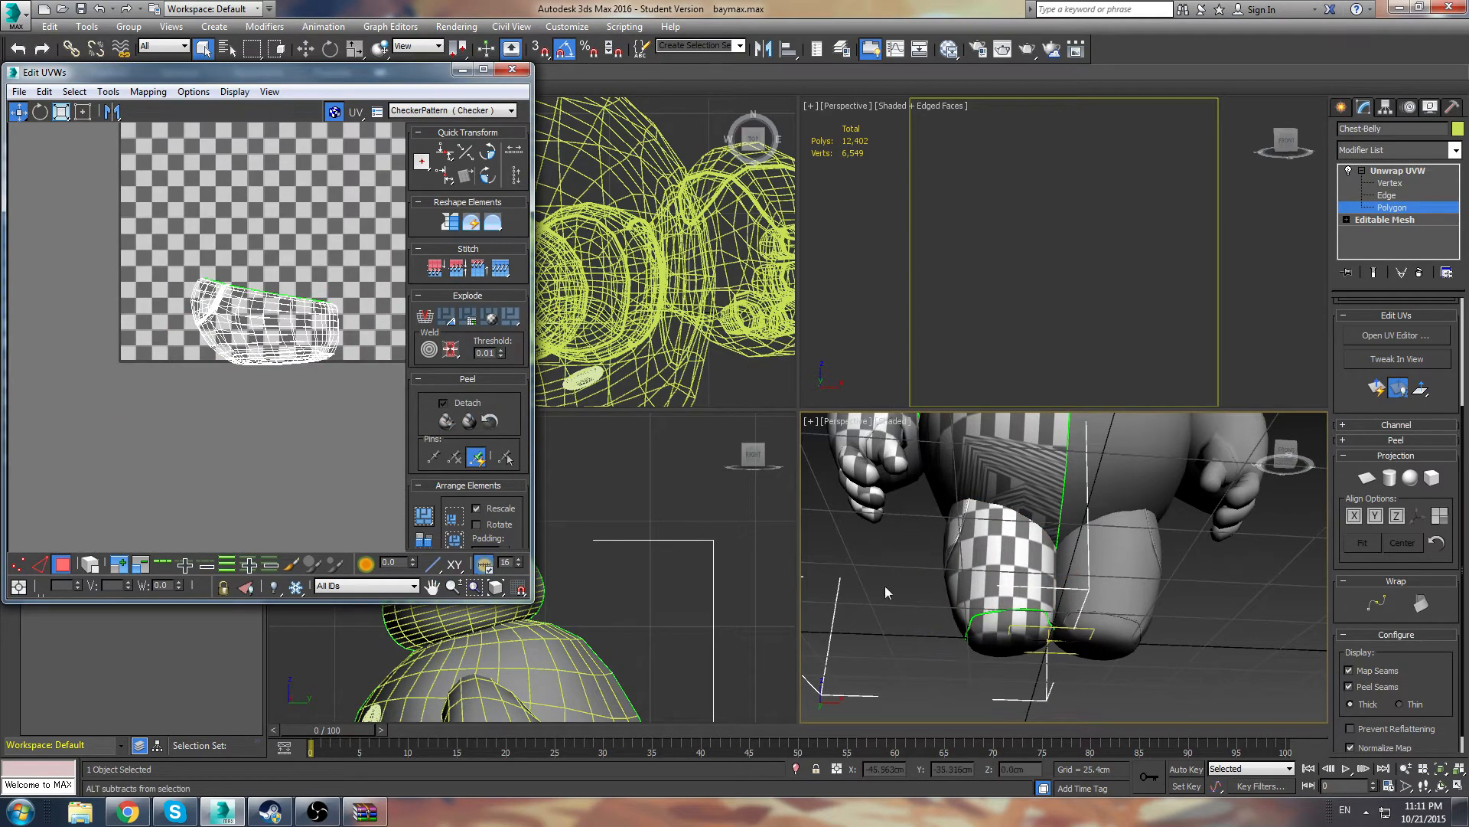
{"action": "middle_click_drag", "start_coordinate": [884, 586], "coordinate": [1010, 639], "text": "alt"}
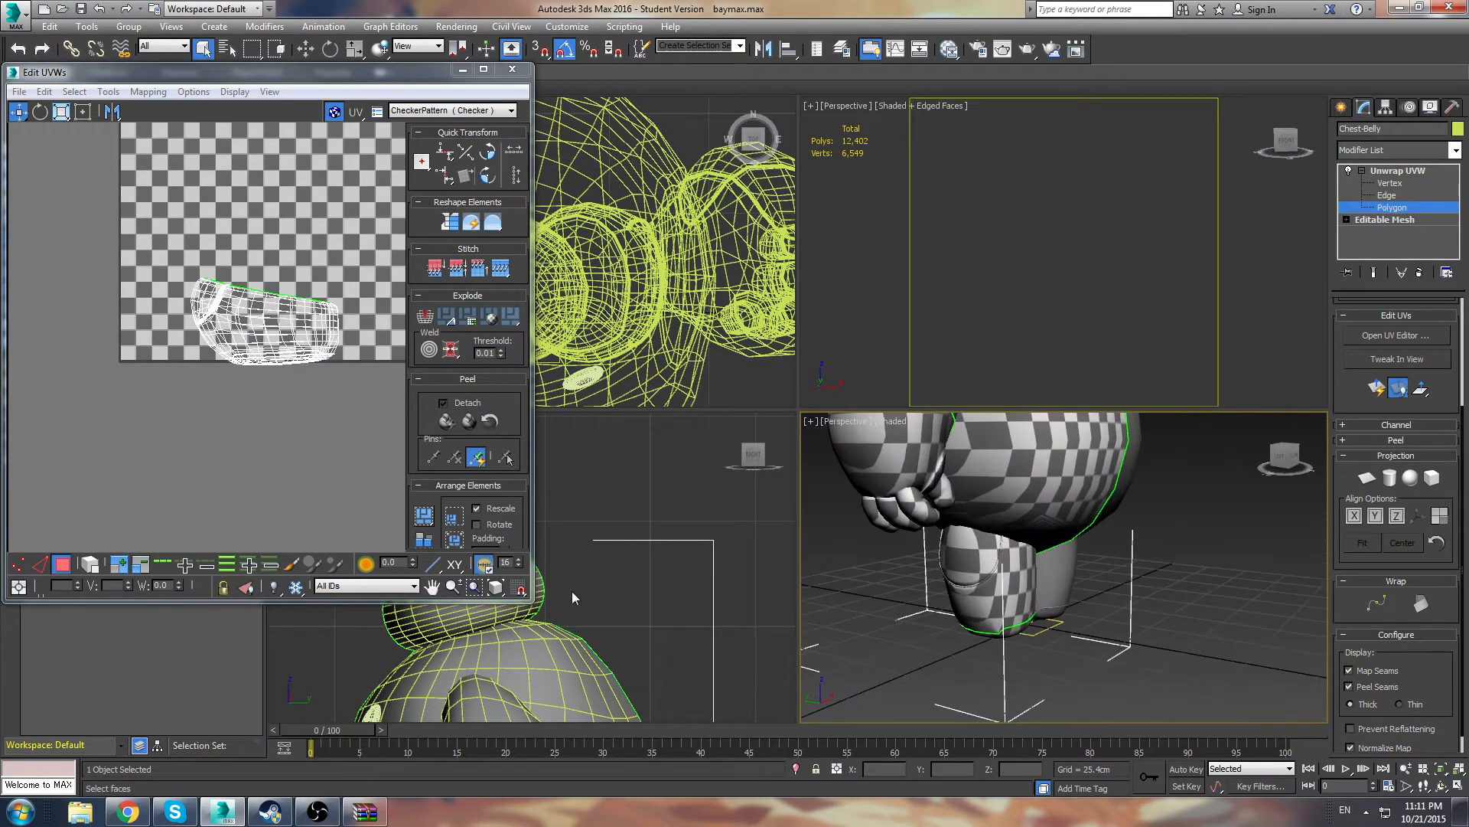
{"action": "scroll", "coordinate": [330, 345], "scroll_direction": "up", "scroll_amount": 2}
{"action": "middle_click_drag", "start_coordinate": [329, 345], "coordinate": [255, 399]}
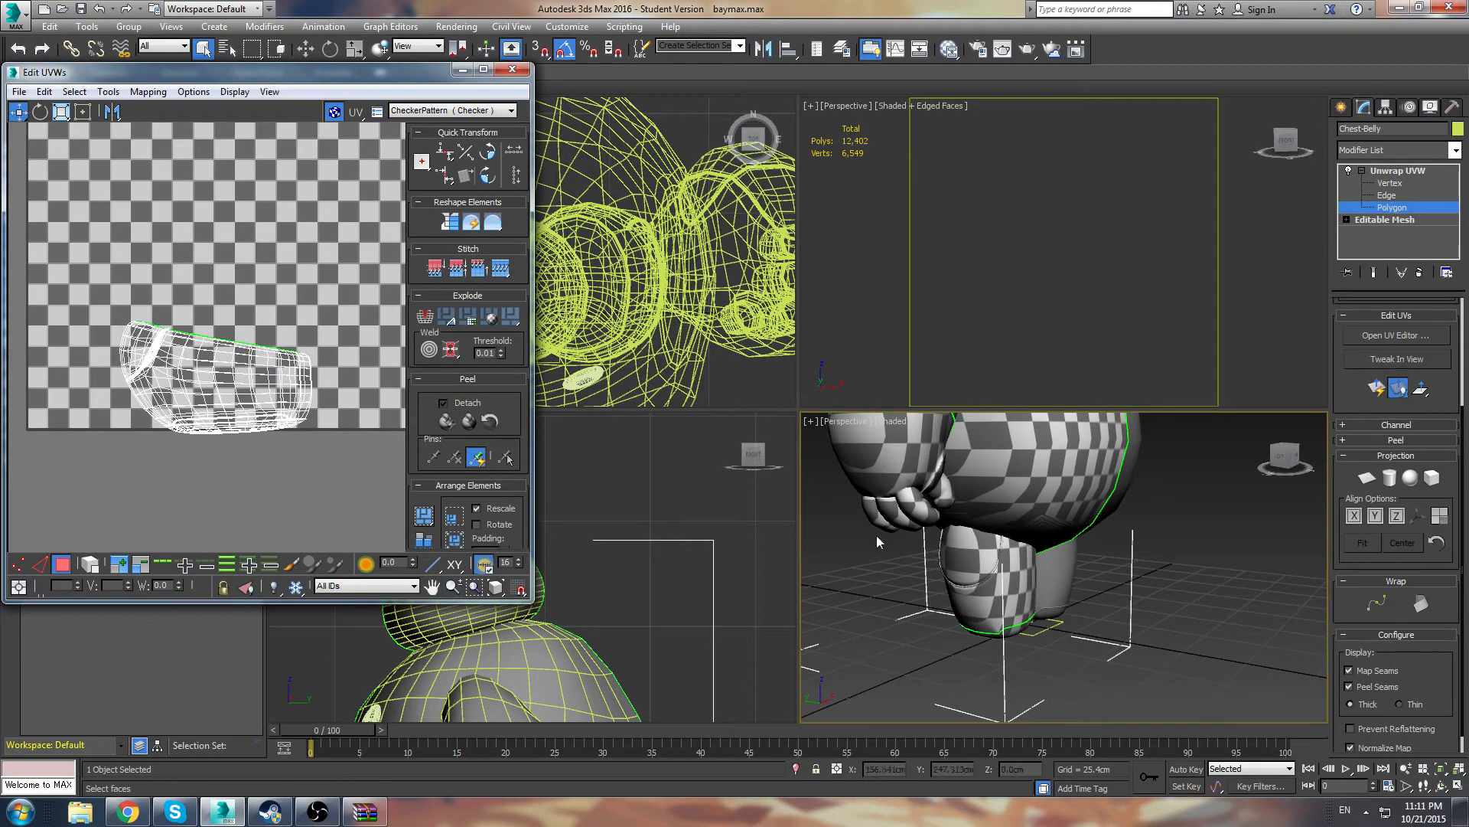
{"action": "middle_click_drag", "start_coordinate": [1073, 574], "coordinate": [981, 579], "text": "alt"}
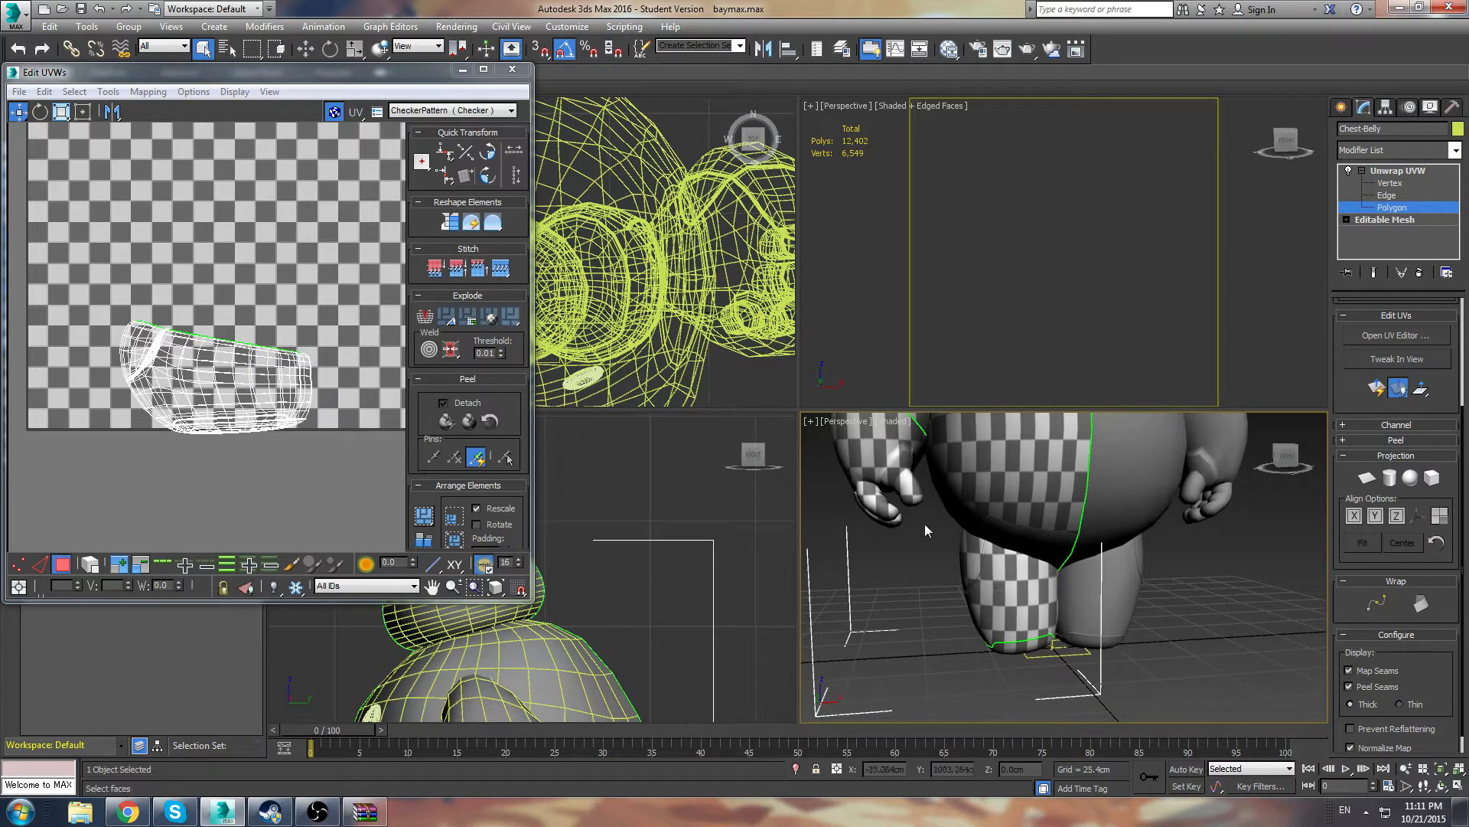
Select the leg faces above the foot sole in the UV layout, leaving the sole faces out of the selection
{"action": "left_click", "coordinate": [278, 390]}
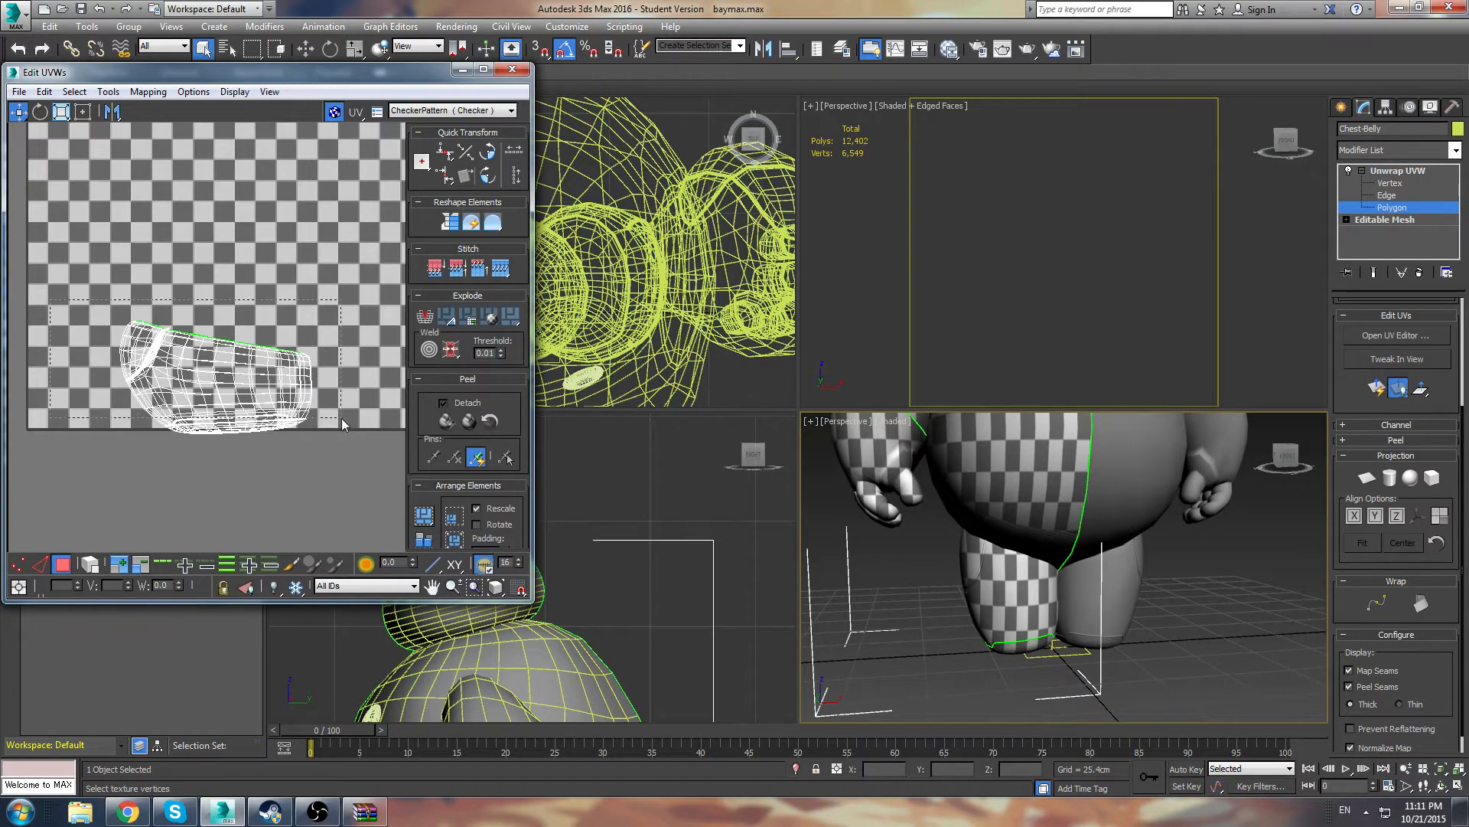
{"action": "left_click_drag", "start_coordinate": [345, 416], "coordinate": [346, 416]}
{"action": "middle_click_drag", "start_coordinate": [987, 536], "coordinate": [1015, 547], "text": "alt"}
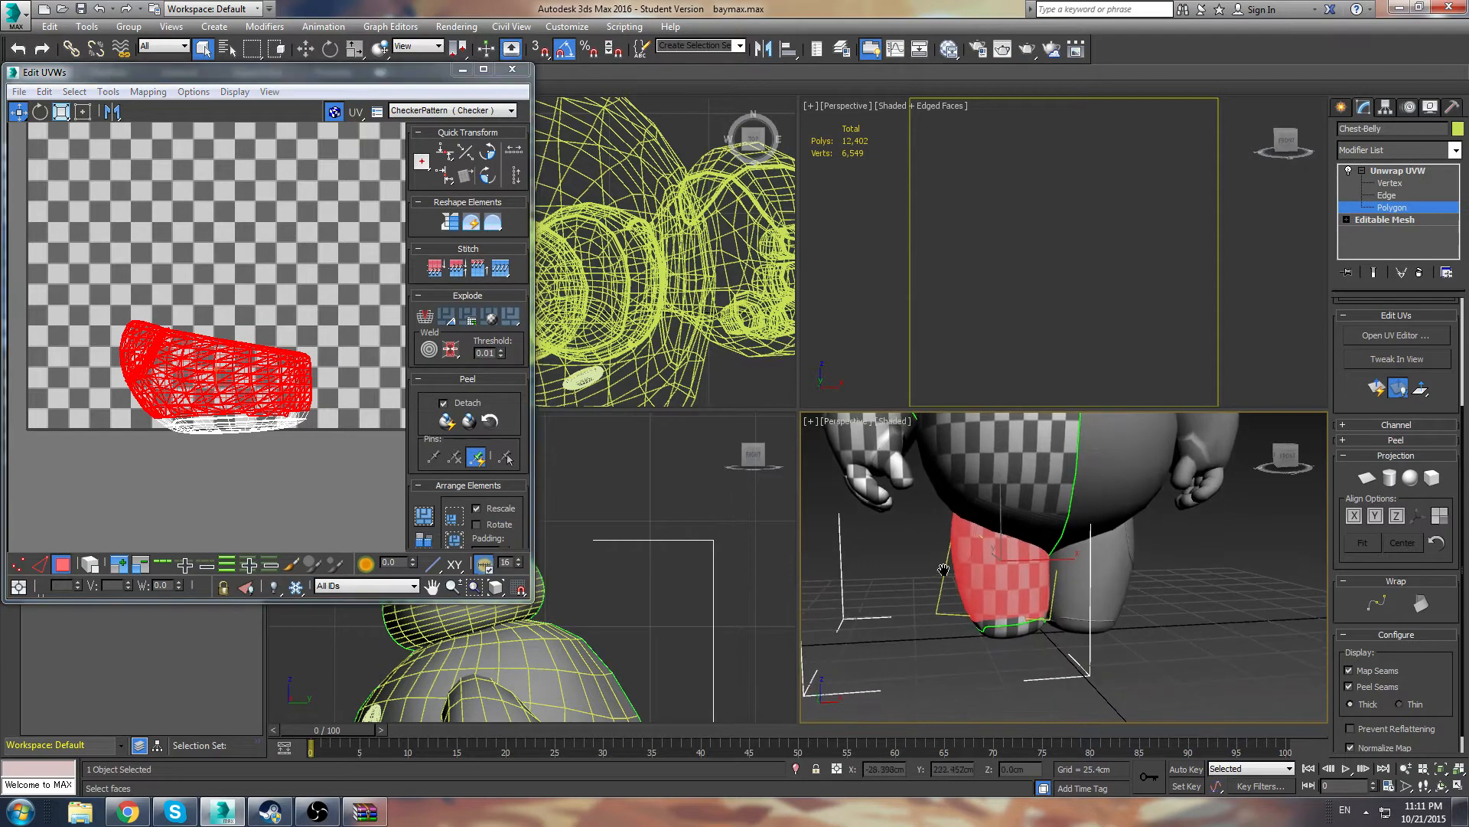
{"action": "scroll", "coordinate": [1015, 548], "scroll_direction": "up", "scroll_amount": 5}
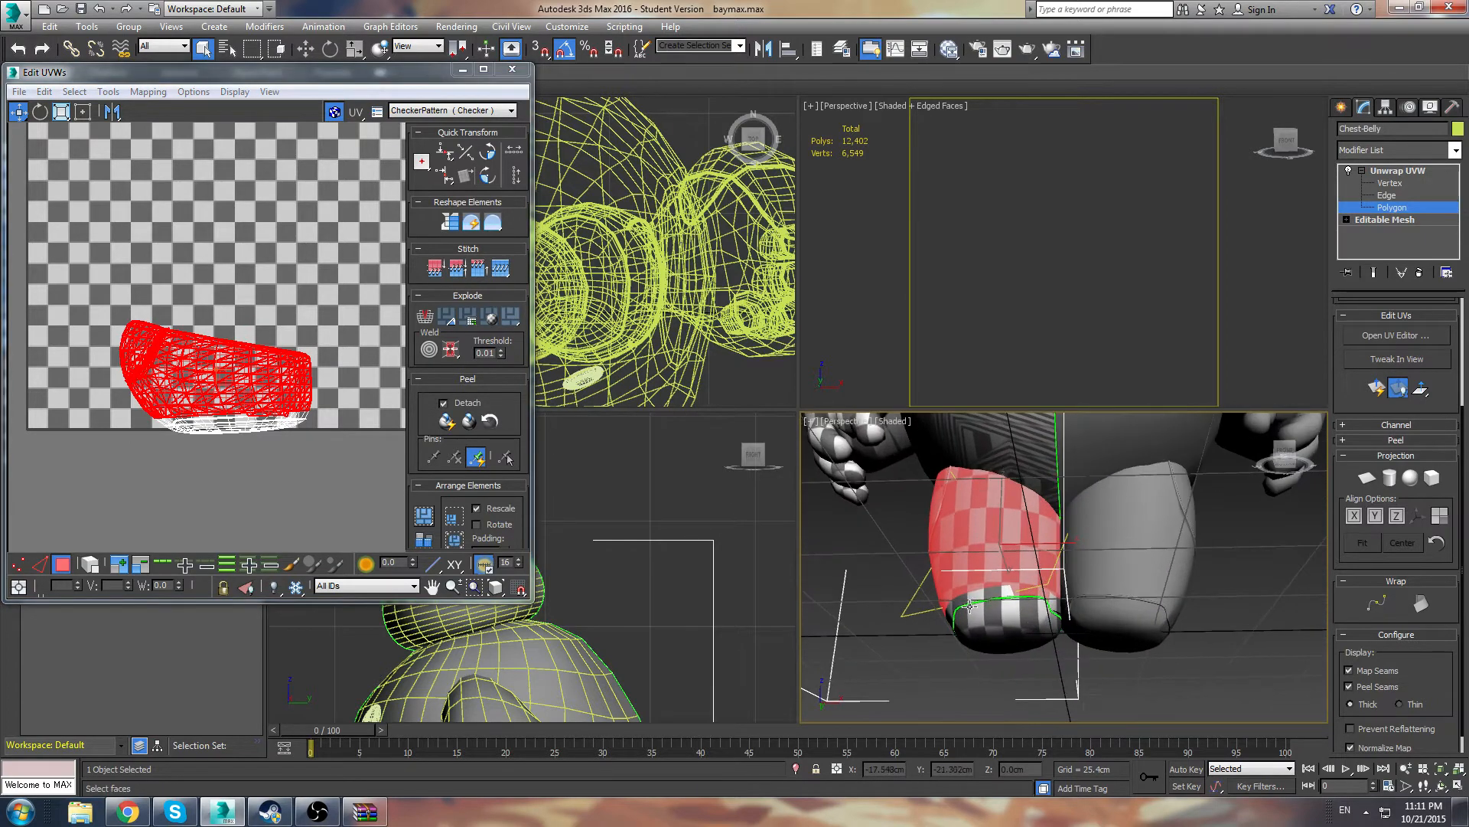
{"action": "scroll", "coordinate": [181, 421], "scroll_direction": "up", "scroll_amount": 6}
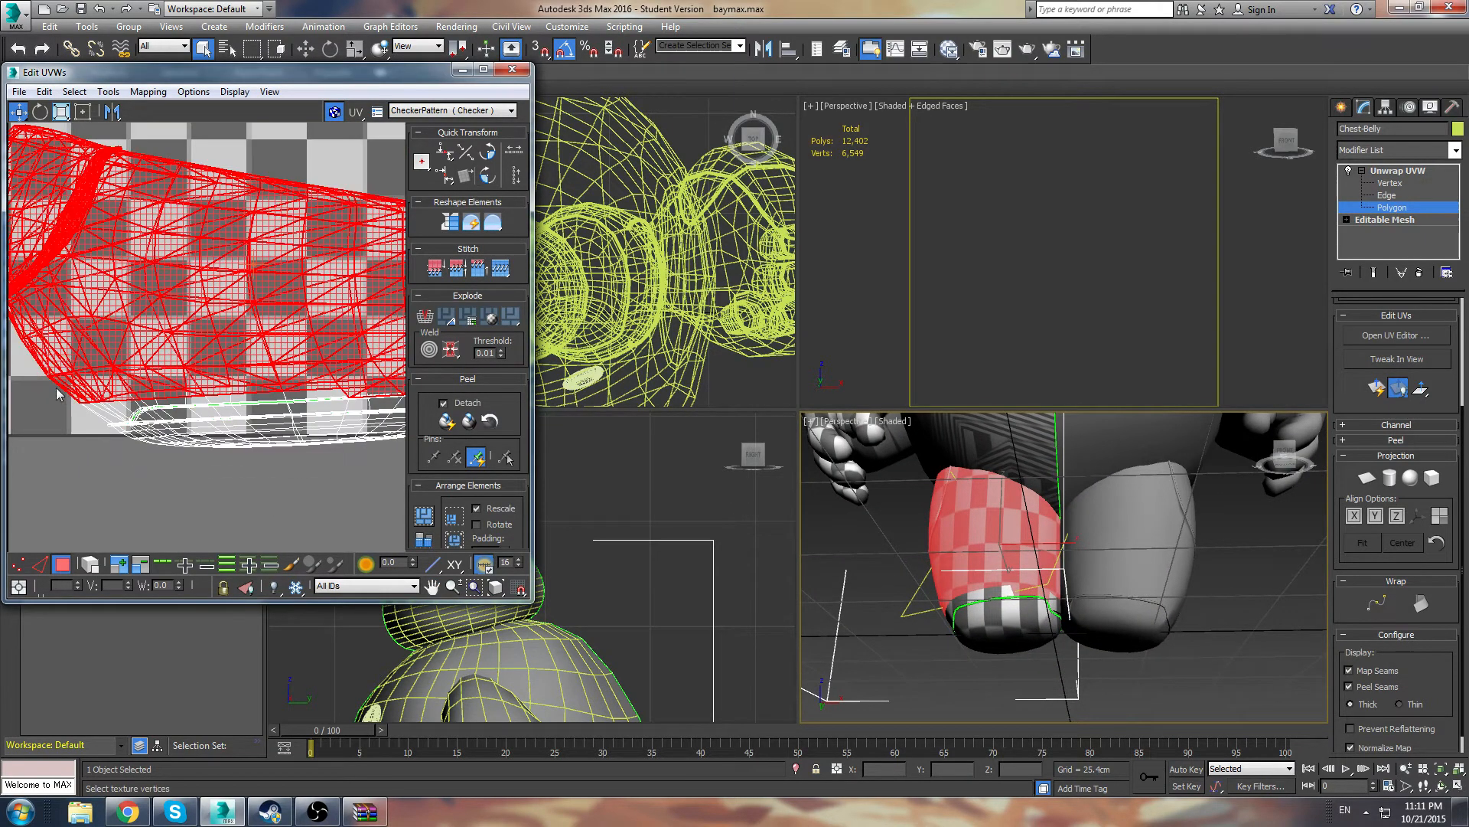
{"action": "middle_click_drag", "start_coordinate": [193, 418], "coordinate": [380, 421]}
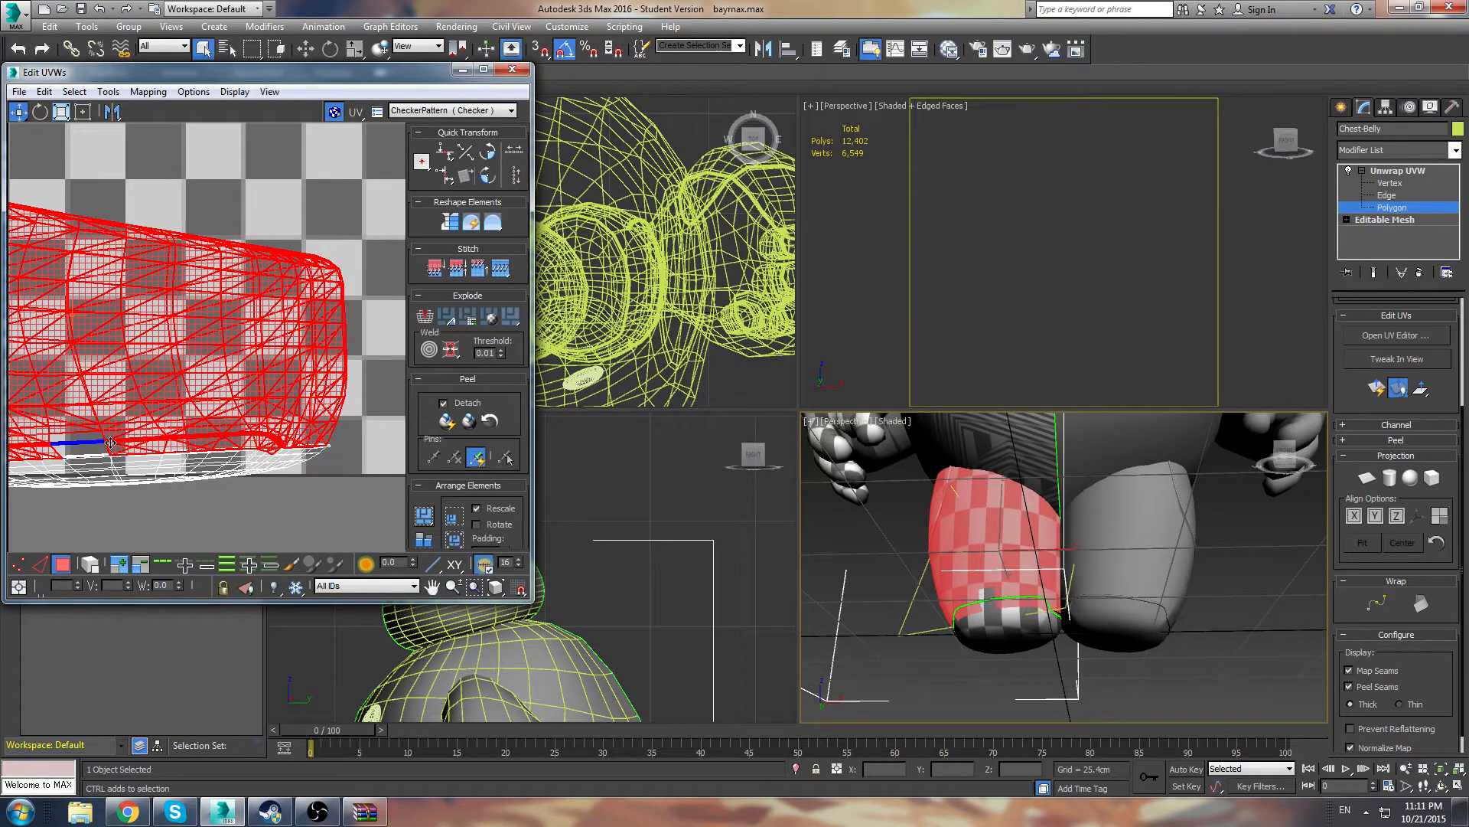
{"action": "middle_click_drag", "start_coordinate": [132, 413], "coordinate": [286, 396]}
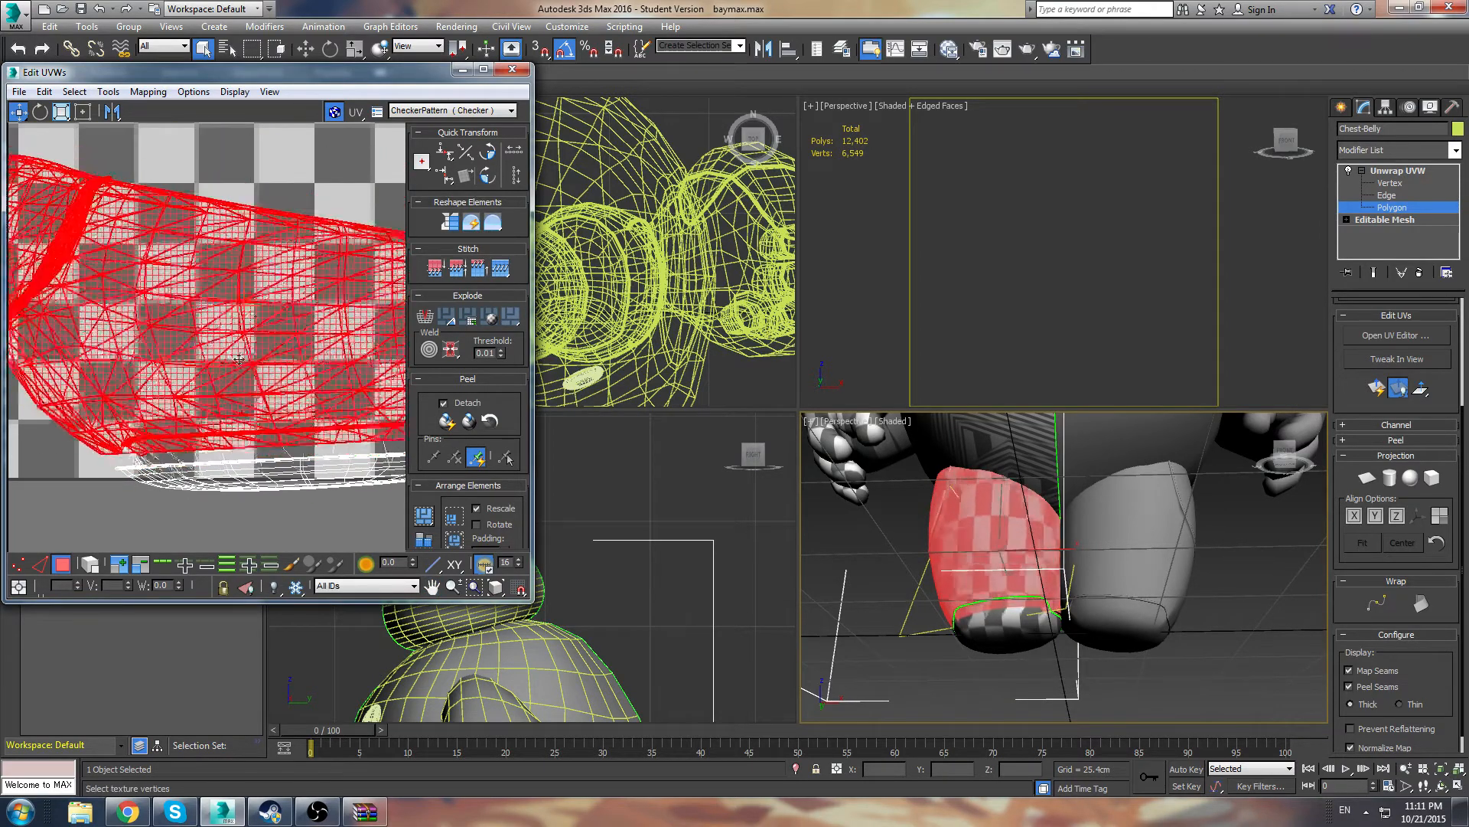
Inspect the selected leg faces on the model from several sides, checking the boundary with the foot sole
{"action": "left_click_drag", "start_coordinate": [238, 360], "coordinate": [259, 374]}
{"action": "middle_click_drag", "start_coordinate": [962, 623], "coordinate": [1082, 610], "text": "alt"}
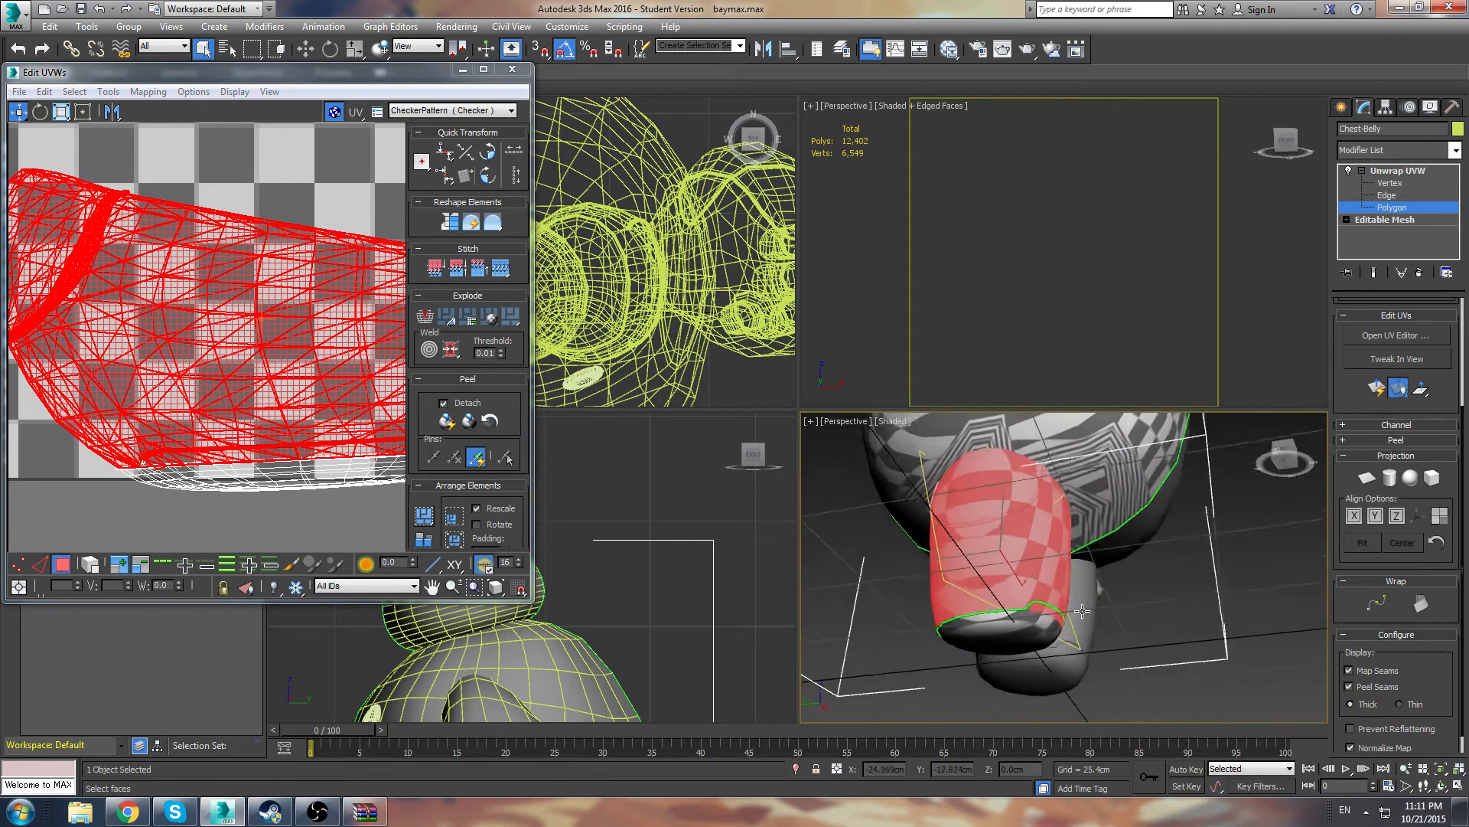
{"action": "scroll", "coordinate": [1072, 614], "scroll_direction": "up", "scroll_amount": 6}
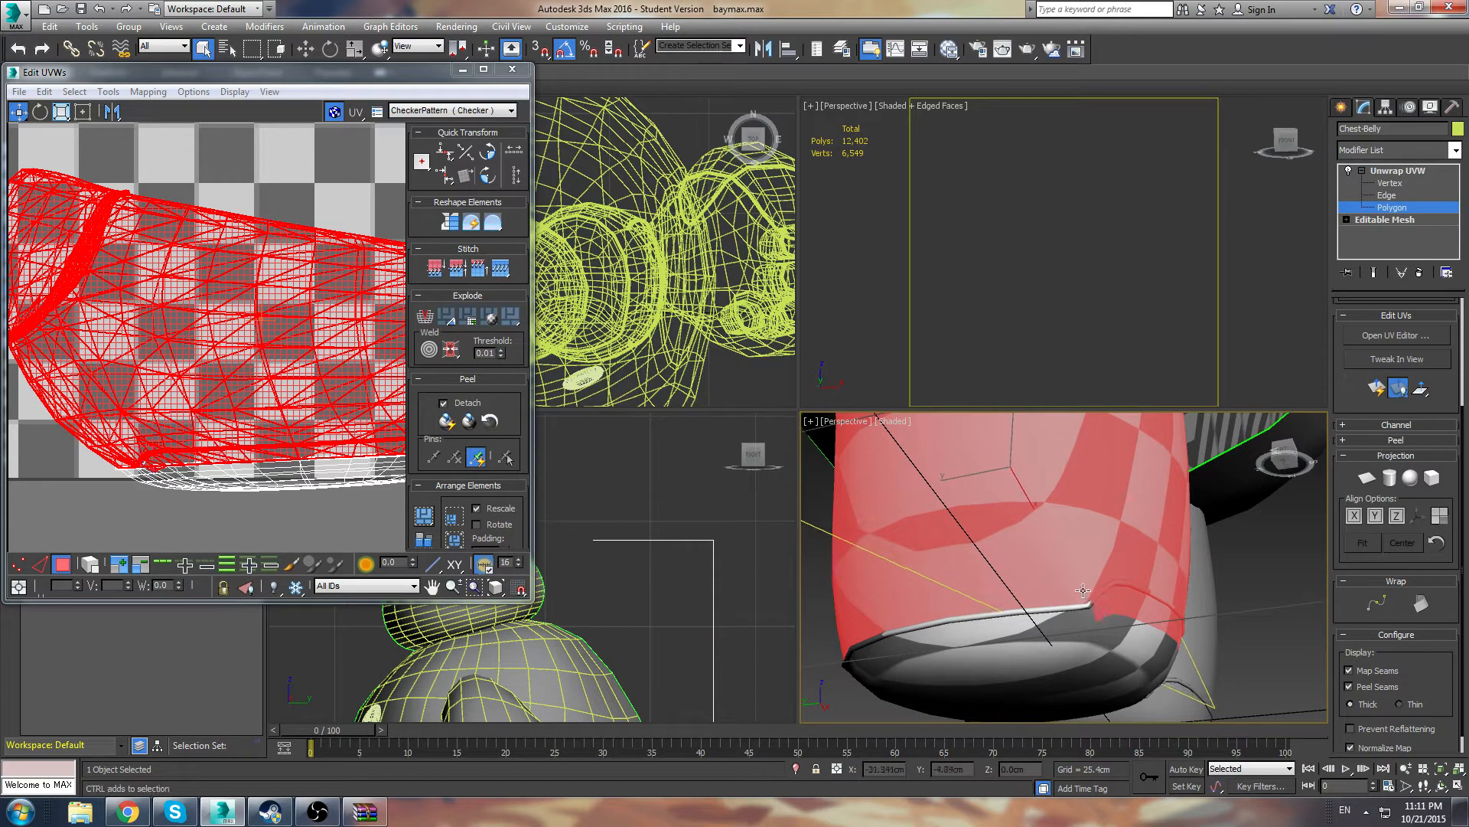
{"action": "middle_click_drag", "start_coordinate": [1193, 607], "coordinate": [737, 617], "text": "alt"}
{"action": "scroll", "coordinate": [954, 579], "scroll_direction": "down", "scroll_amount": 5}
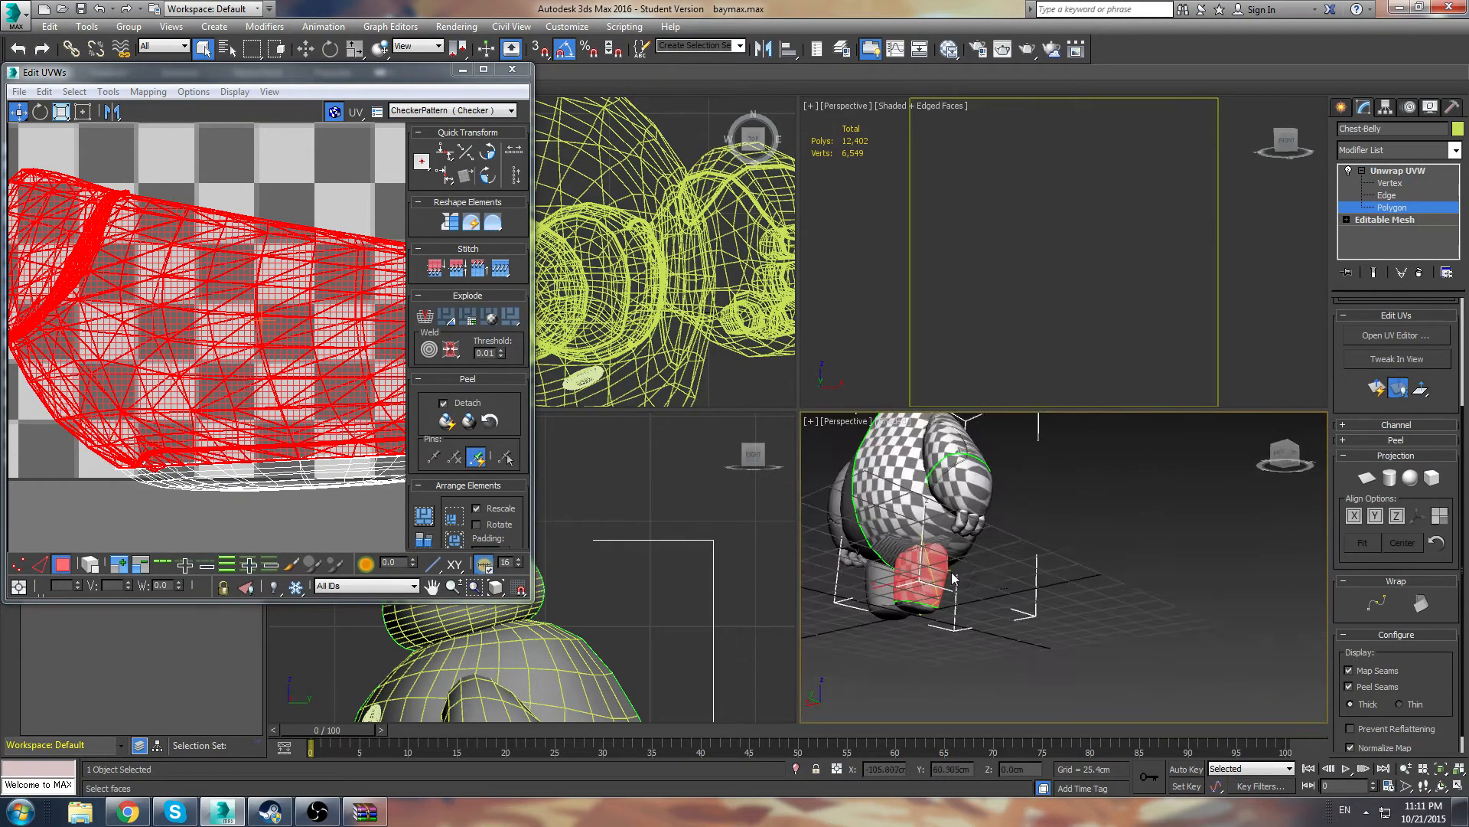
{"action": "middle_click_drag", "start_coordinate": [954, 579], "coordinate": [1029, 648], "text": "alt"}
{"action": "middle_click_drag", "start_coordinate": [320, 323], "coordinate": [255, 452]}
{"action": "scroll", "coordinate": [255, 452], "scroll_direction": "down", "scroll_amount": 3}
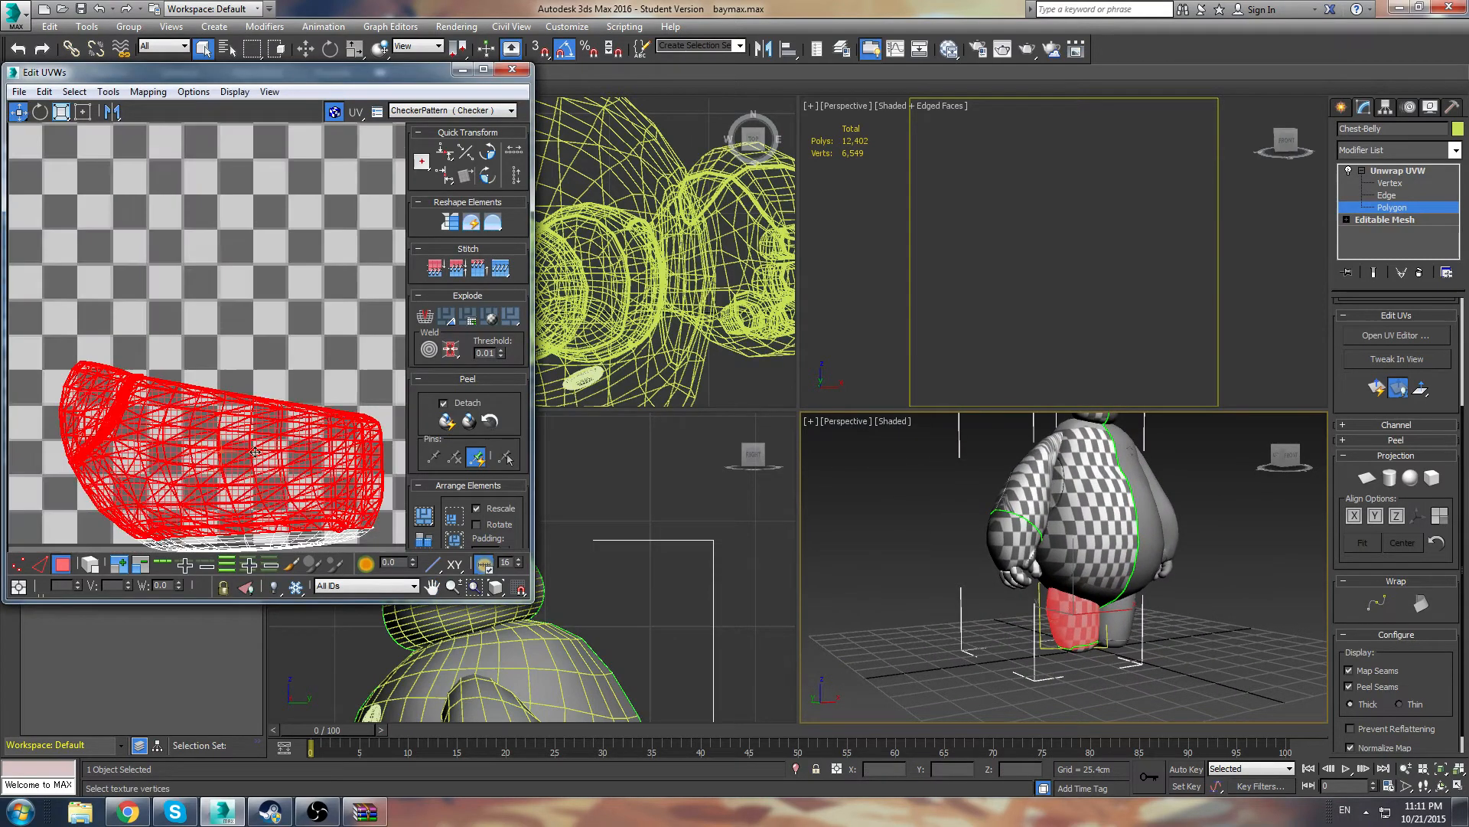
{"action": "scroll", "coordinate": [165, 433], "scroll_direction": "down", "scroll_amount": 2}
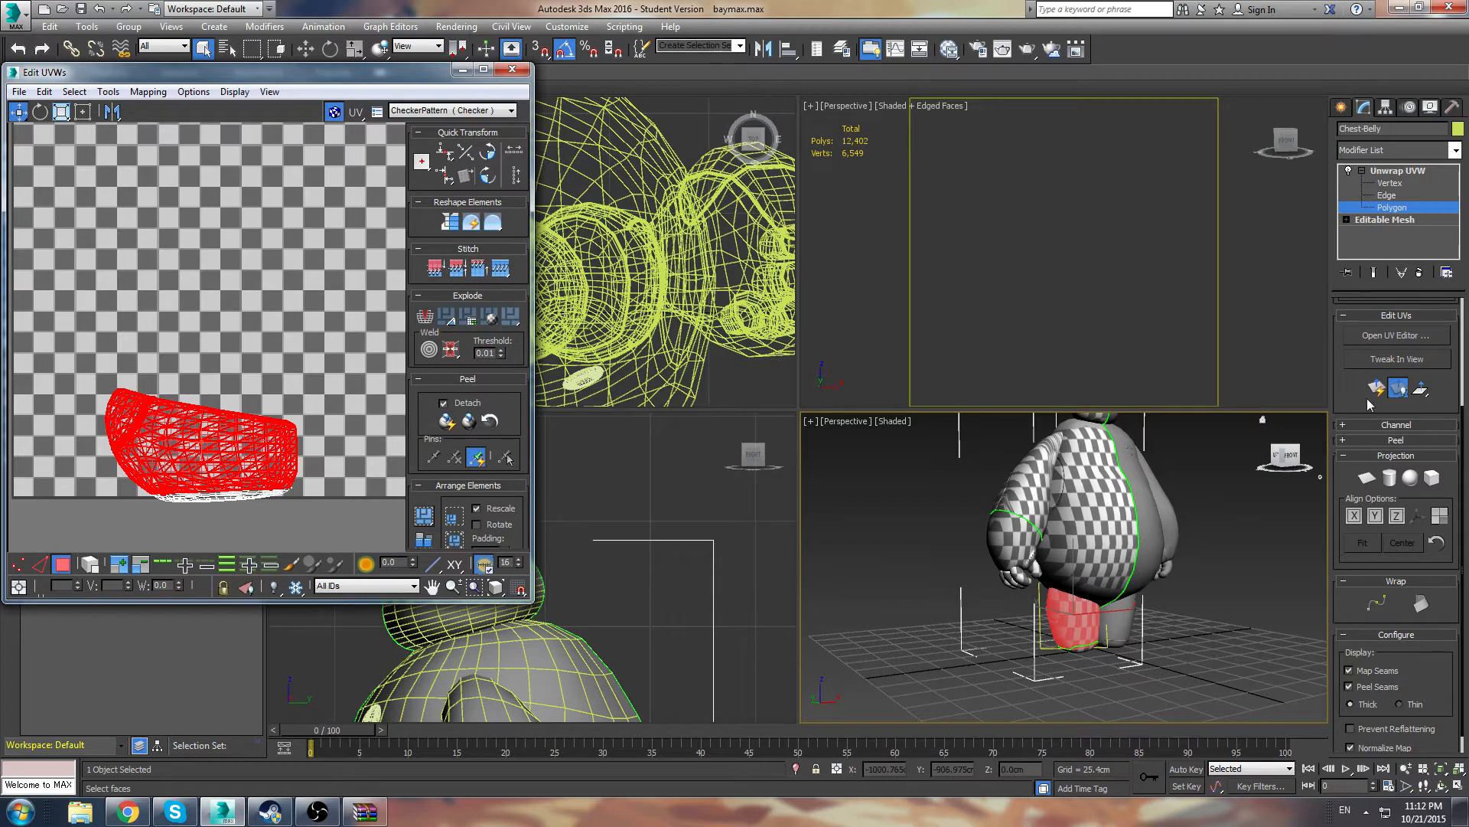
Apply a cylindrical projection aligned to the Z axis to the selected leg faces
{"action": "left_click", "coordinate": [1390, 477]}
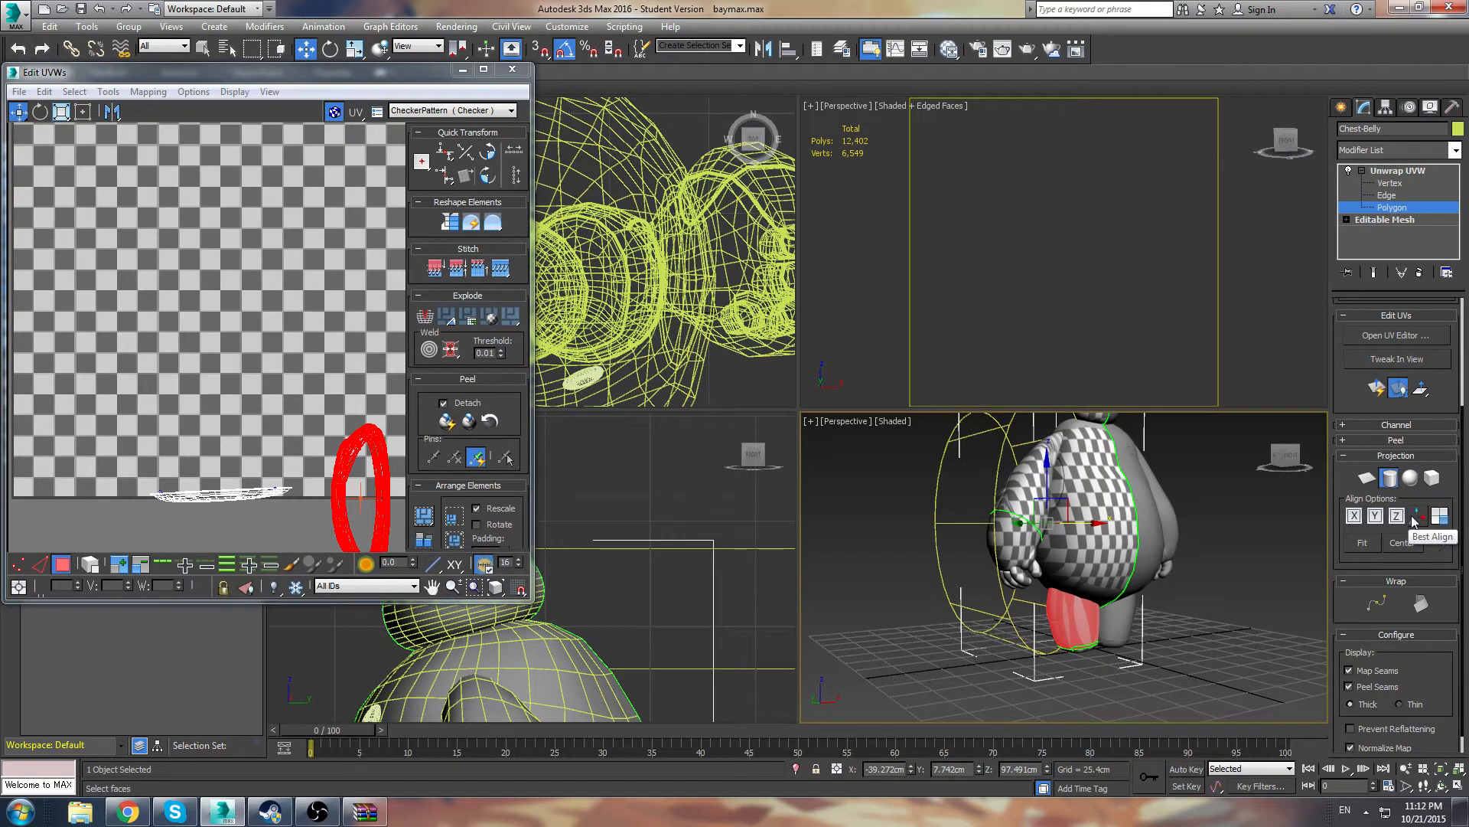
{"action": "left_click", "coordinate": [1376, 515]}
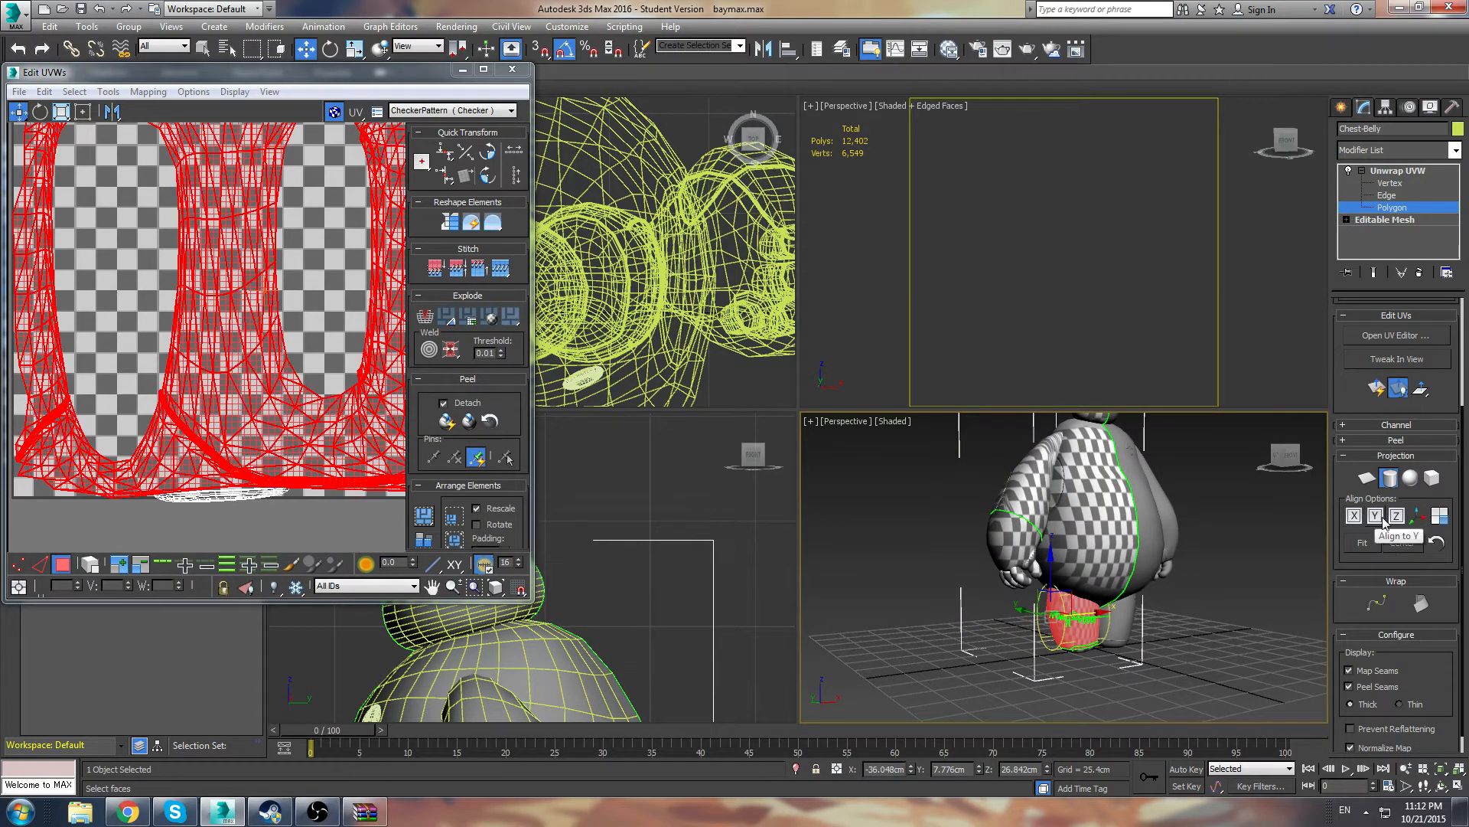
{"action": "left_click", "coordinate": [1381, 519]}
{"action": "left_click", "coordinate": [1396, 516]}
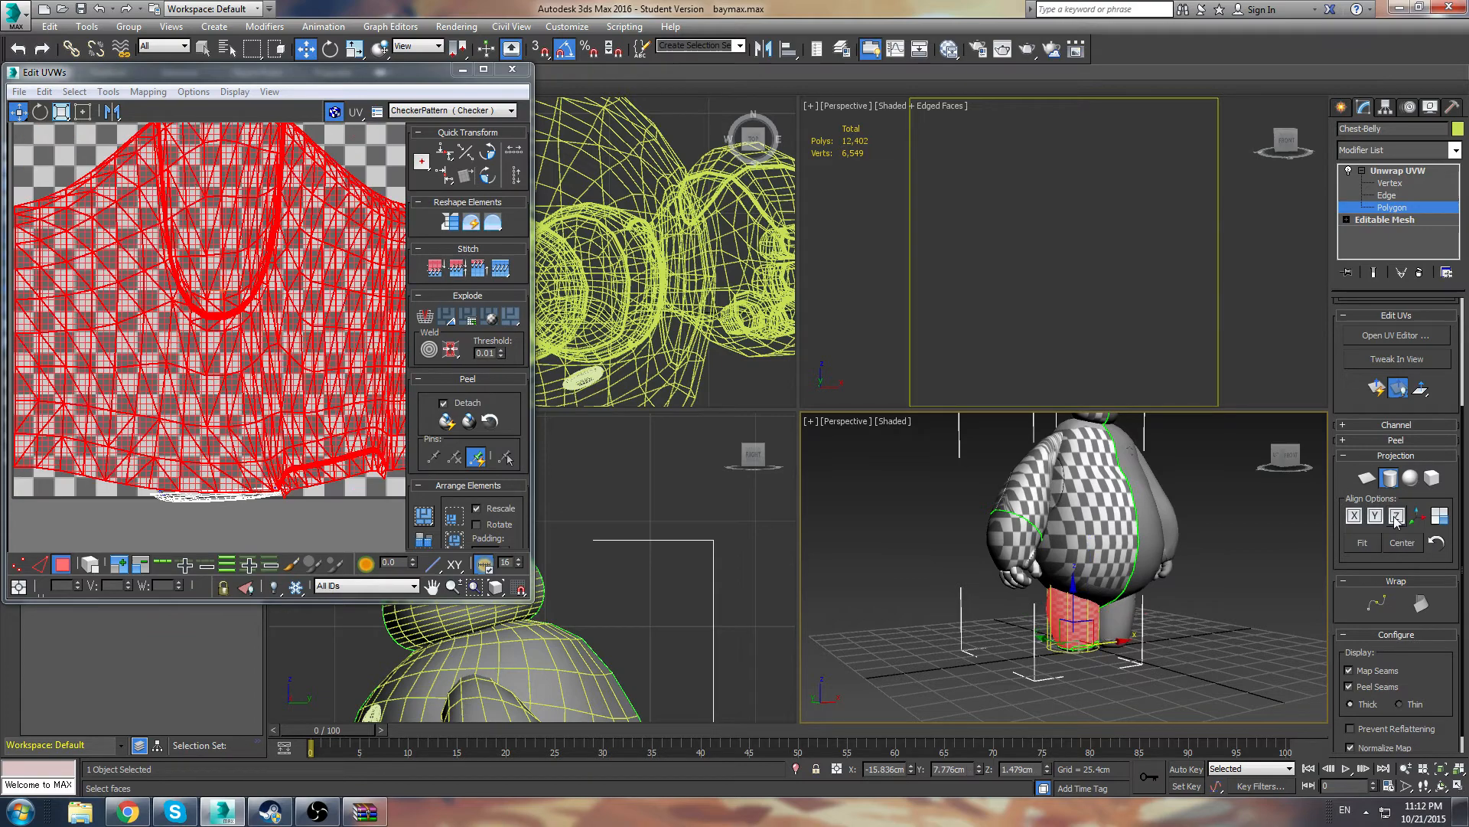
{"action": "scroll", "coordinate": [291, 355], "scroll_direction": "down", "scroll_amount": 2}
{"action": "middle_click_drag", "start_coordinate": [291, 354], "coordinate": [233, 331]}
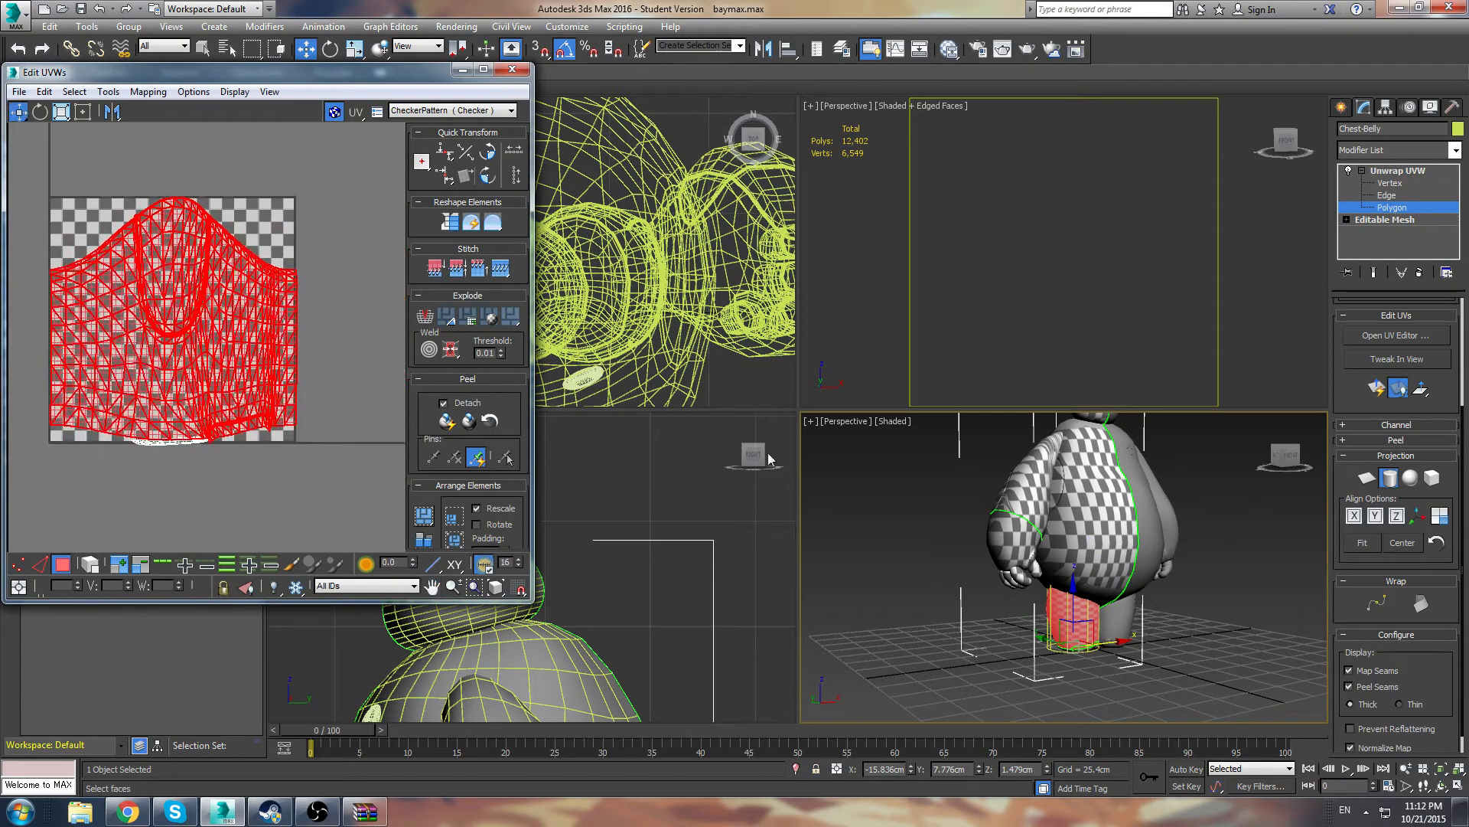
{"action": "left_click", "coordinate": [1389, 478]}
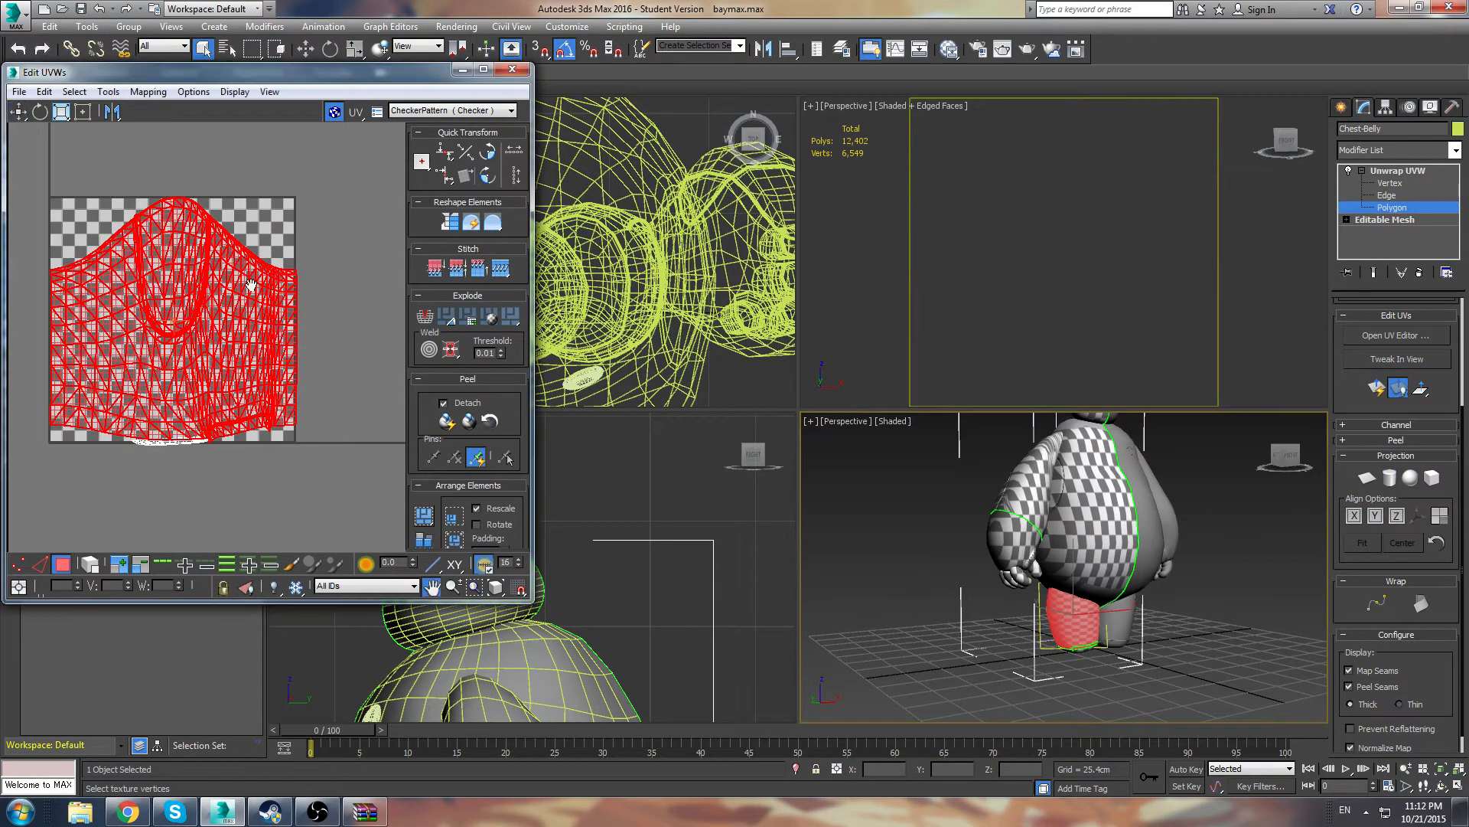
Move the cylindrical leg shell to the right of the checker tile and clear the selection
{"action": "scroll", "coordinate": [206, 344], "scroll_direction": "down", "scroll_amount": 1}
{"action": "left_click_drag", "start_coordinate": [158, 303], "coordinate": [348, 303]}
{"action": "left_click", "coordinate": [347, 222]}
{"action": "middle_click_drag", "start_coordinate": [340, 317], "coordinate": [238, 317]}
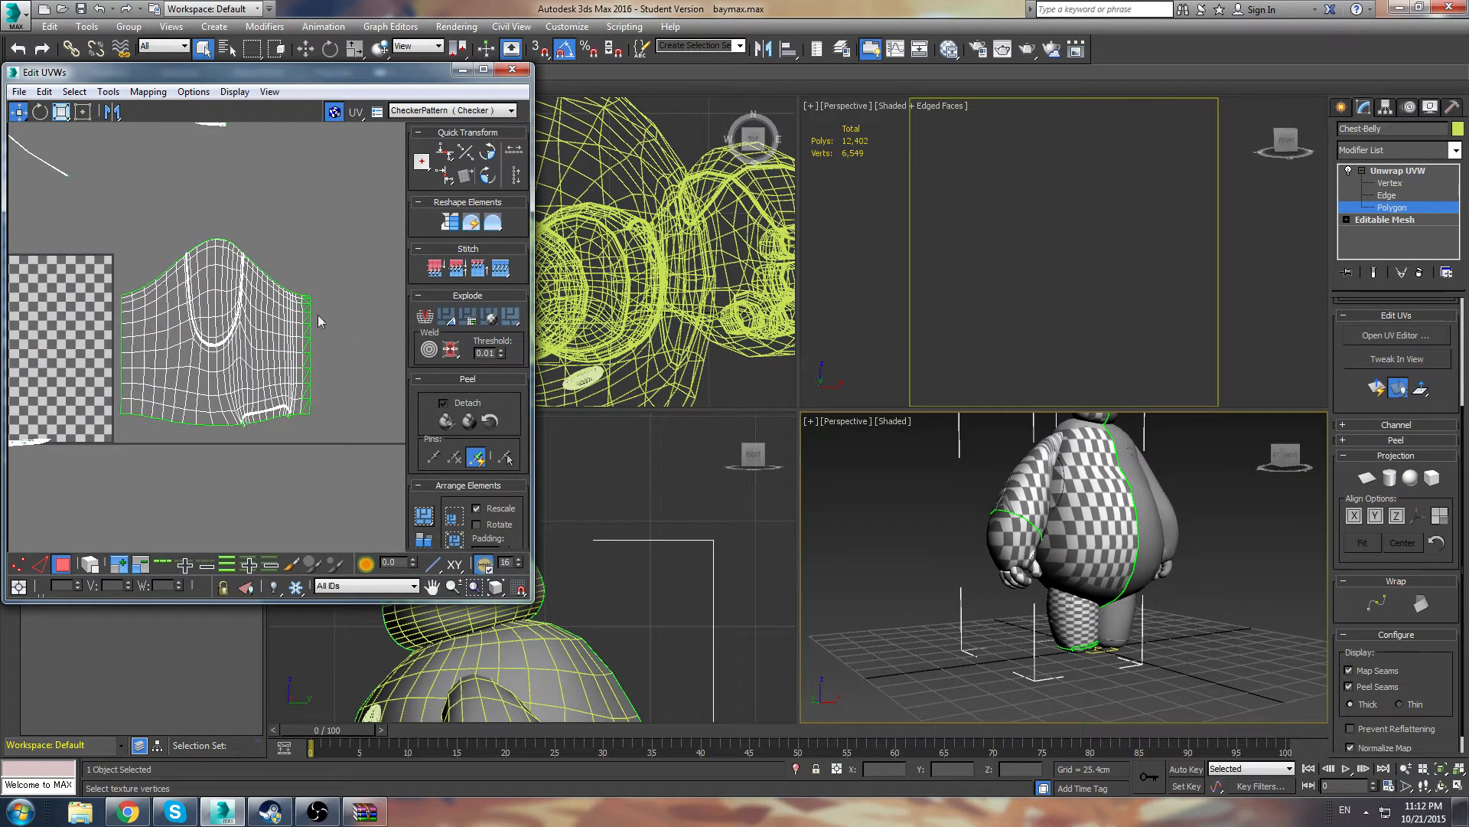
Examine the leg shell's outline and its zigzag seam in the UV layout, and the inner leg on the model
{"action": "scroll", "coordinate": [315, 328], "scroll_direction": "up", "scroll_amount": 4}
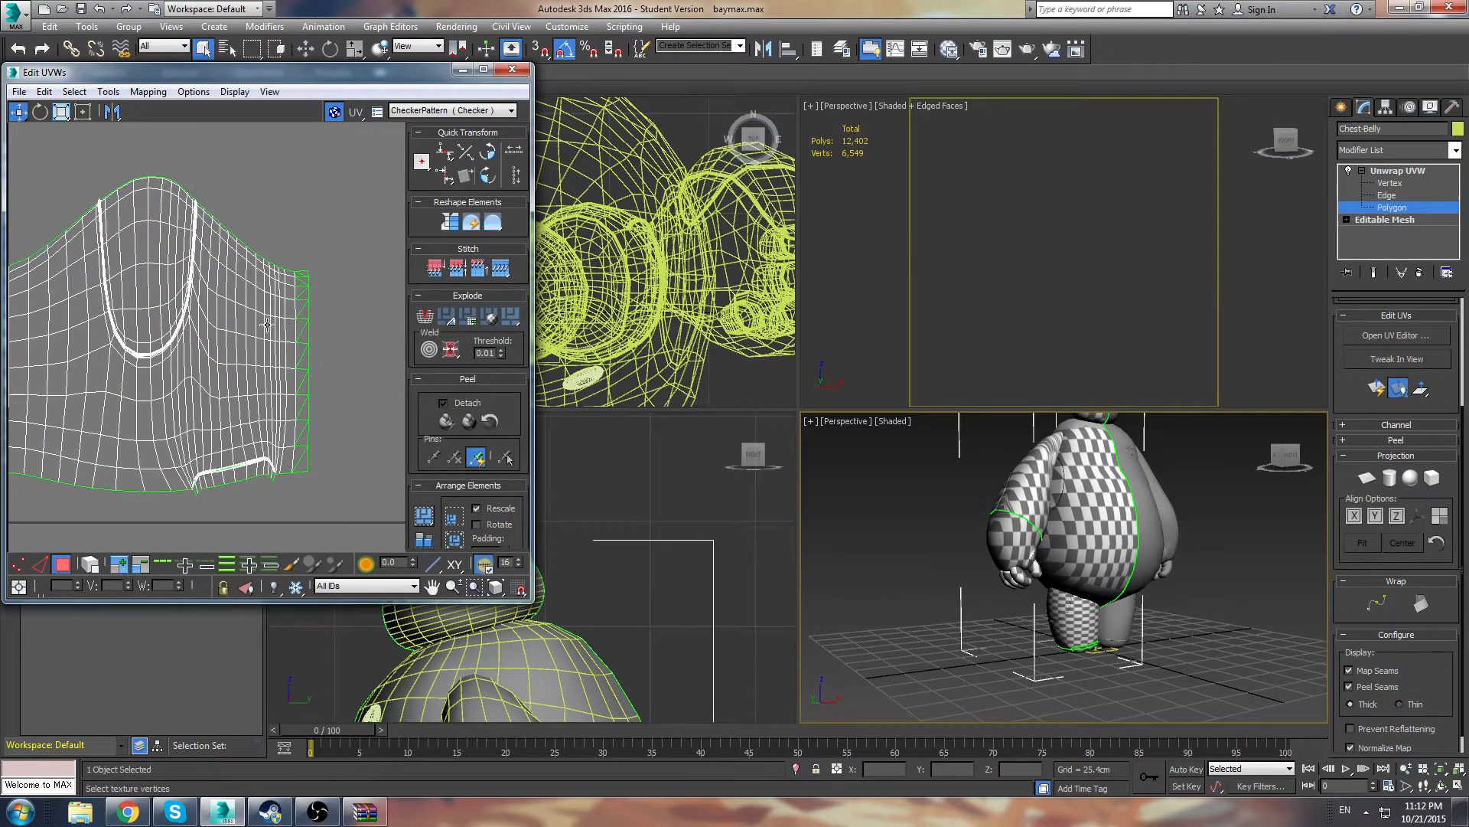
{"action": "middle_click_drag", "start_coordinate": [290, 269], "coordinate": [411, 351]}
{"action": "scroll", "coordinate": [164, 344], "scroll_direction": "up", "scroll_amount": 5}
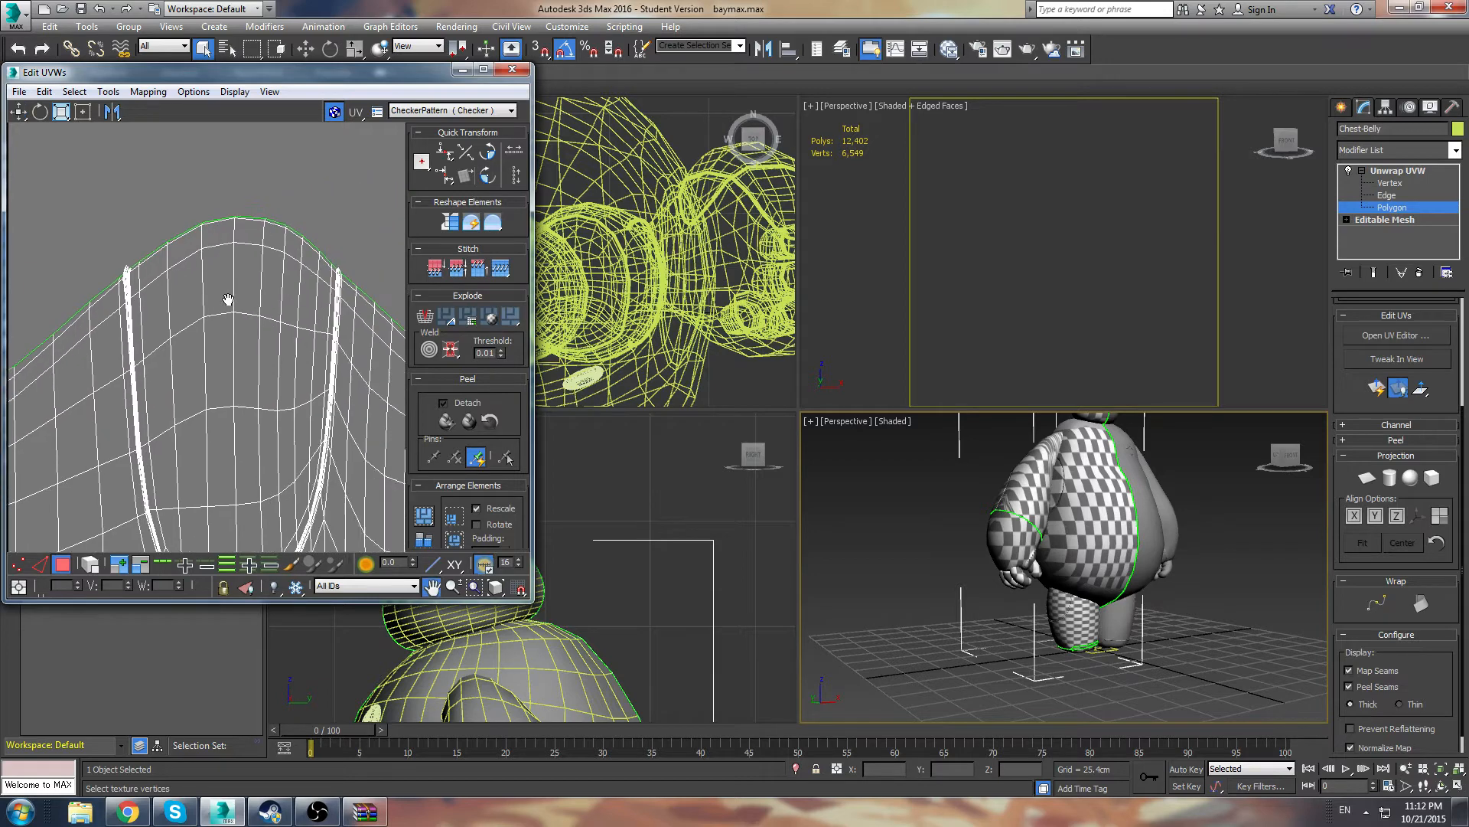
{"action": "scroll", "coordinate": [98, 311], "scroll_direction": "down", "scroll_amount": 6}
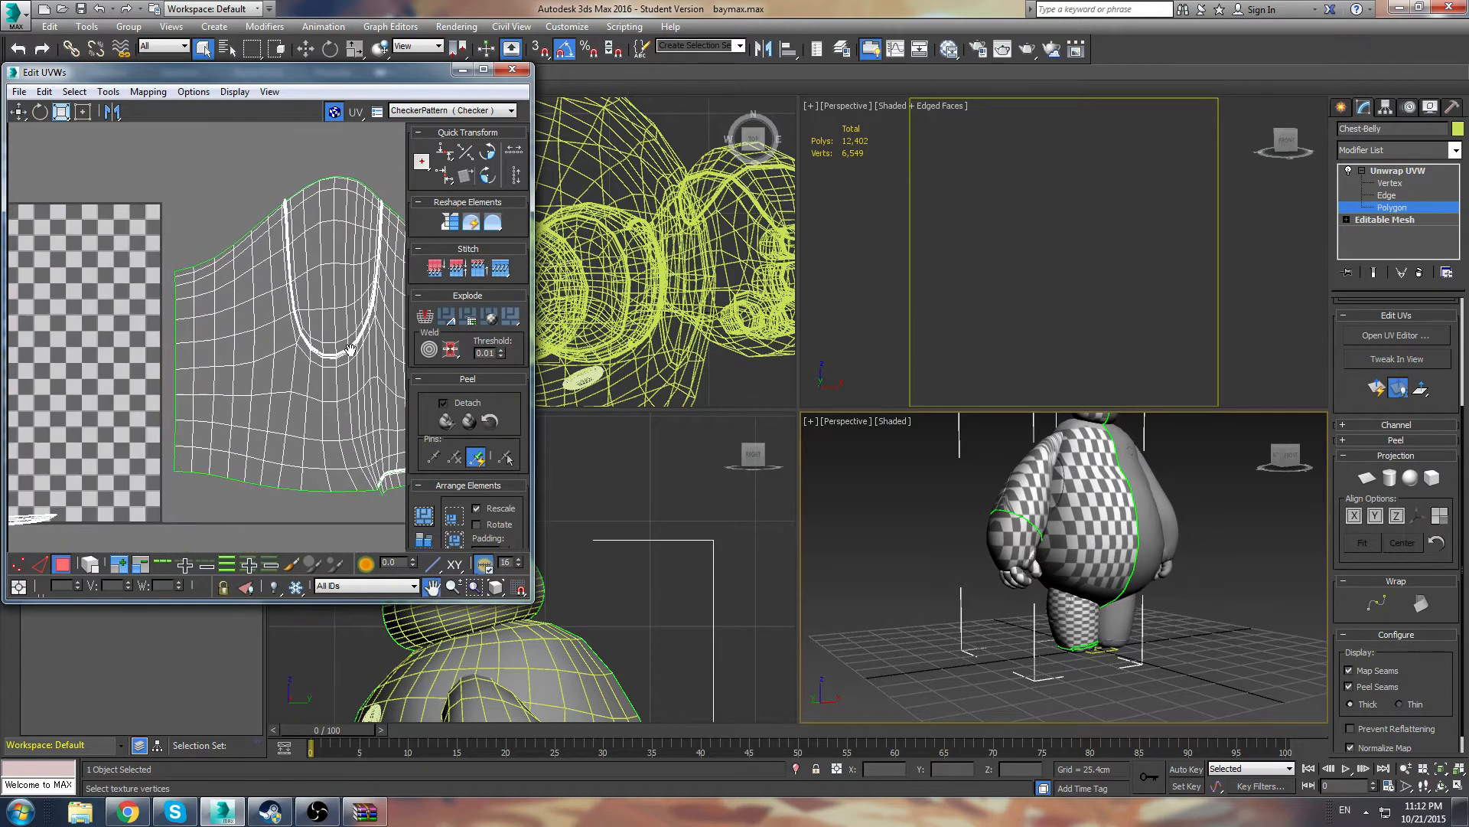
{"action": "middle_click_drag", "start_coordinate": [321, 318], "coordinate": [23, 334]}
{"action": "scroll", "coordinate": [171, 256], "scroll_direction": "up", "scroll_amount": 6}
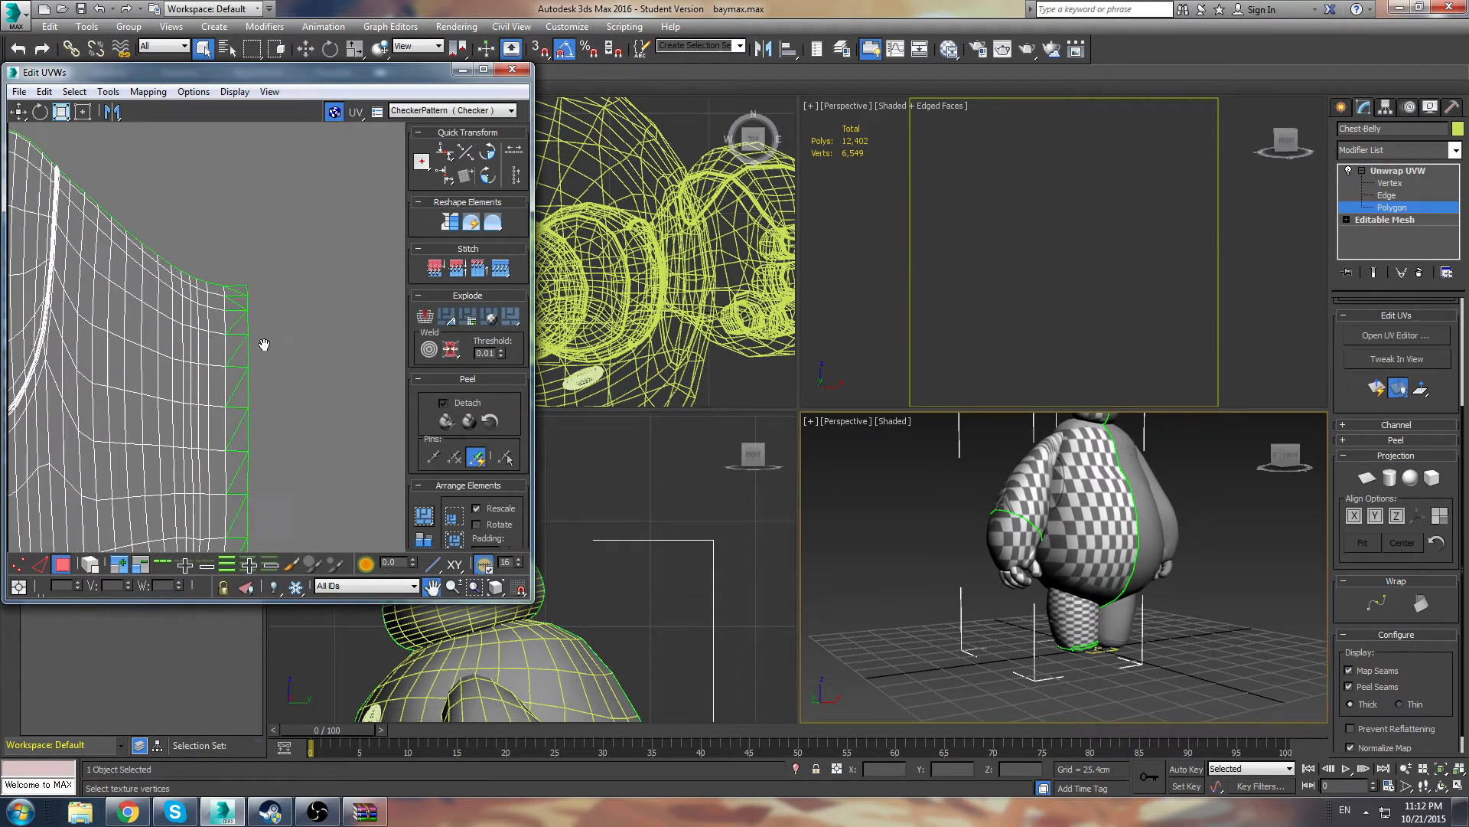
{"action": "mouse_move", "coordinate": [1042, 566]}
{"action": "middle_mouse_down", "text": "alt"}
{"action": "mouse_move", "coordinate": [1042, 514]}
{"action": "mouse_move", "coordinate": [1069, 482]}
{"action": "mouse_move", "coordinate": [1067, 571]}
{"action": "mouse_move", "coordinate": [980, 580]}
{"action": "mouse_move", "coordinate": [1082, 573]}
{"action": "mouse_move", "coordinate": [862, 566]}
{"action": "mouse_move", "coordinate": [1153, 547]}
{"action": "mouse_move", "coordinate": [1225, 374]}
{"action": "middle_mouse_up", "text": "alt"}
{"action": "scroll", "coordinate": [1042, 514], "scroll_direction": "up", "scroll_amount": 10}
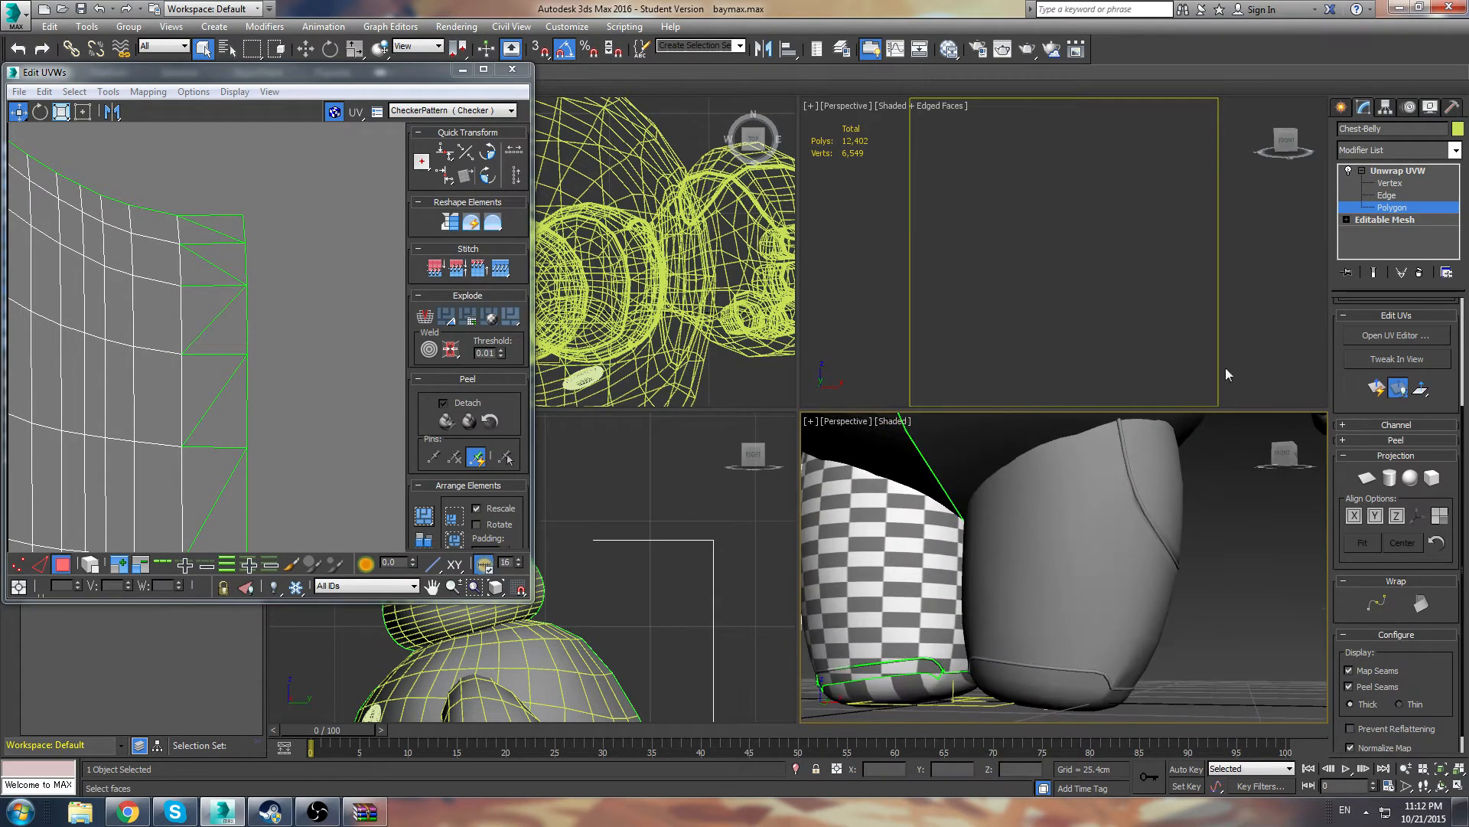
Leave the UV editing and hide Chest-Belly001, the unmapped half of the body
{"action": "left_click", "coordinate": [1342, 107]}
{"action": "left_click", "coordinate": [1120, 510]}
{"action": "right_click", "coordinate": [1120, 510]}
{"action": "left_click", "coordinate": [1153, 474]}
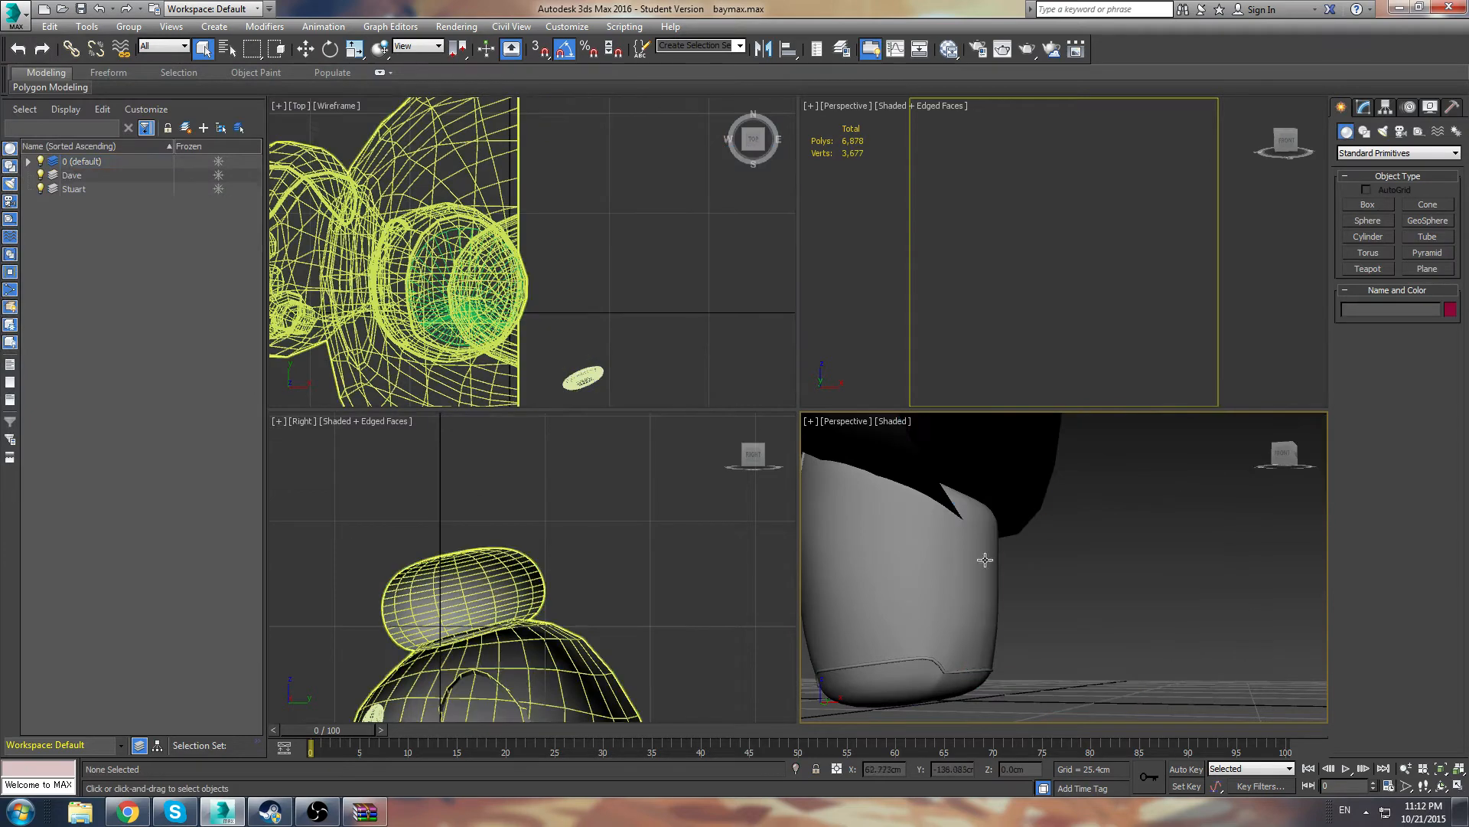
Reselect Chest-Belly, reopen its UV editor at polygon level and bring the leg's zigzag seam into view
{"action": "left_click", "coordinate": [985, 558]}
{"action": "left_click", "coordinate": [1361, 109]}
{"action": "left_click", "coordinate": [1409, 207]}
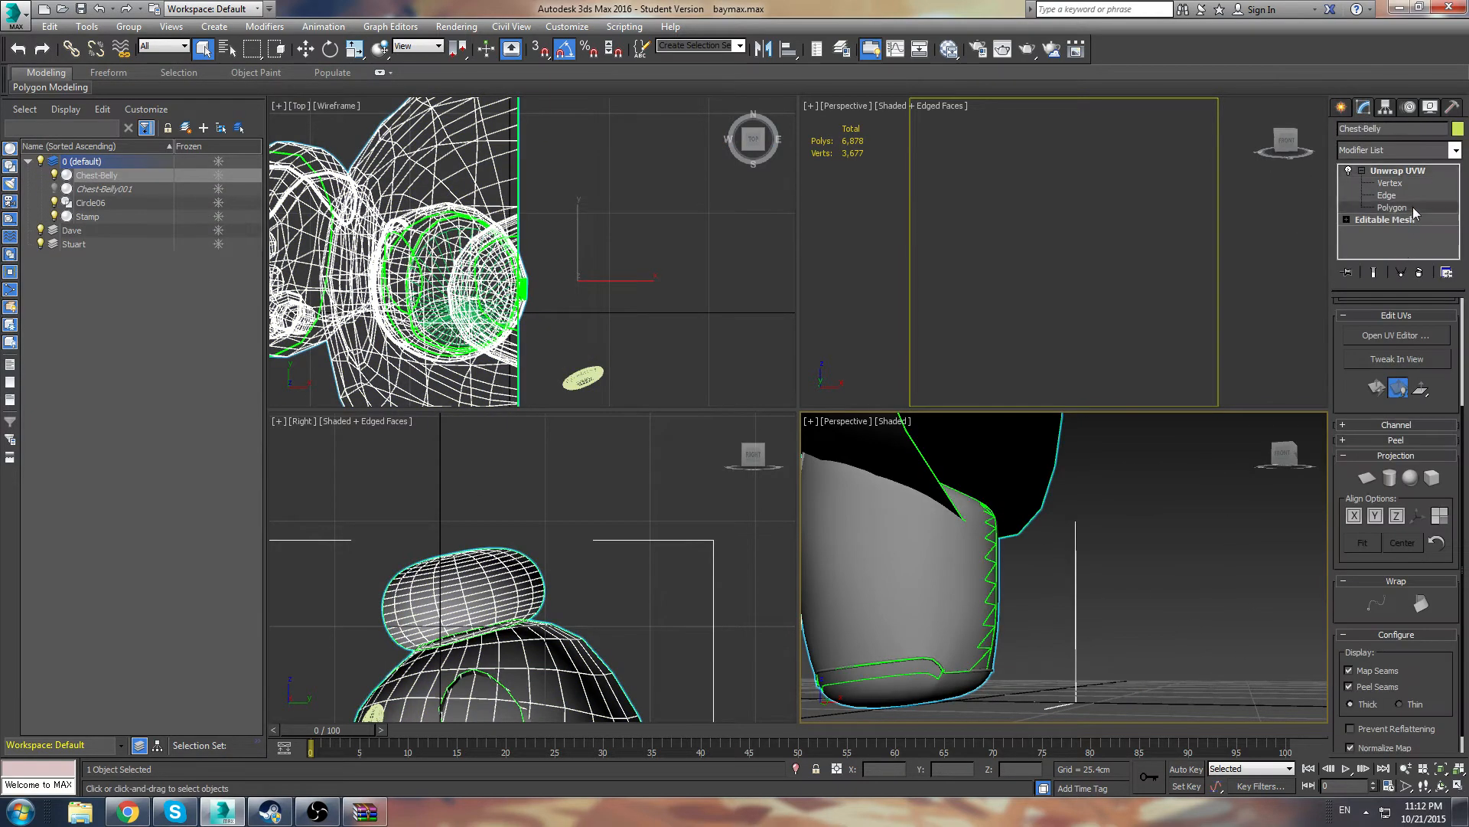
{"action": "left_click", "coordinate": [1397, 337]}
{"action": "middle_click_drag", "start_coordinate": [1141, 528], "coordinate": [1027, 581], "text": "alt"}
{"action": "middle_click_drag", "start_coordinate": [311, 332], "coordinate": [355, 307]}
{"action": "scroll", "coordinate": [355, 308], "scroll_direction": "down", "scroll_amount": 2}
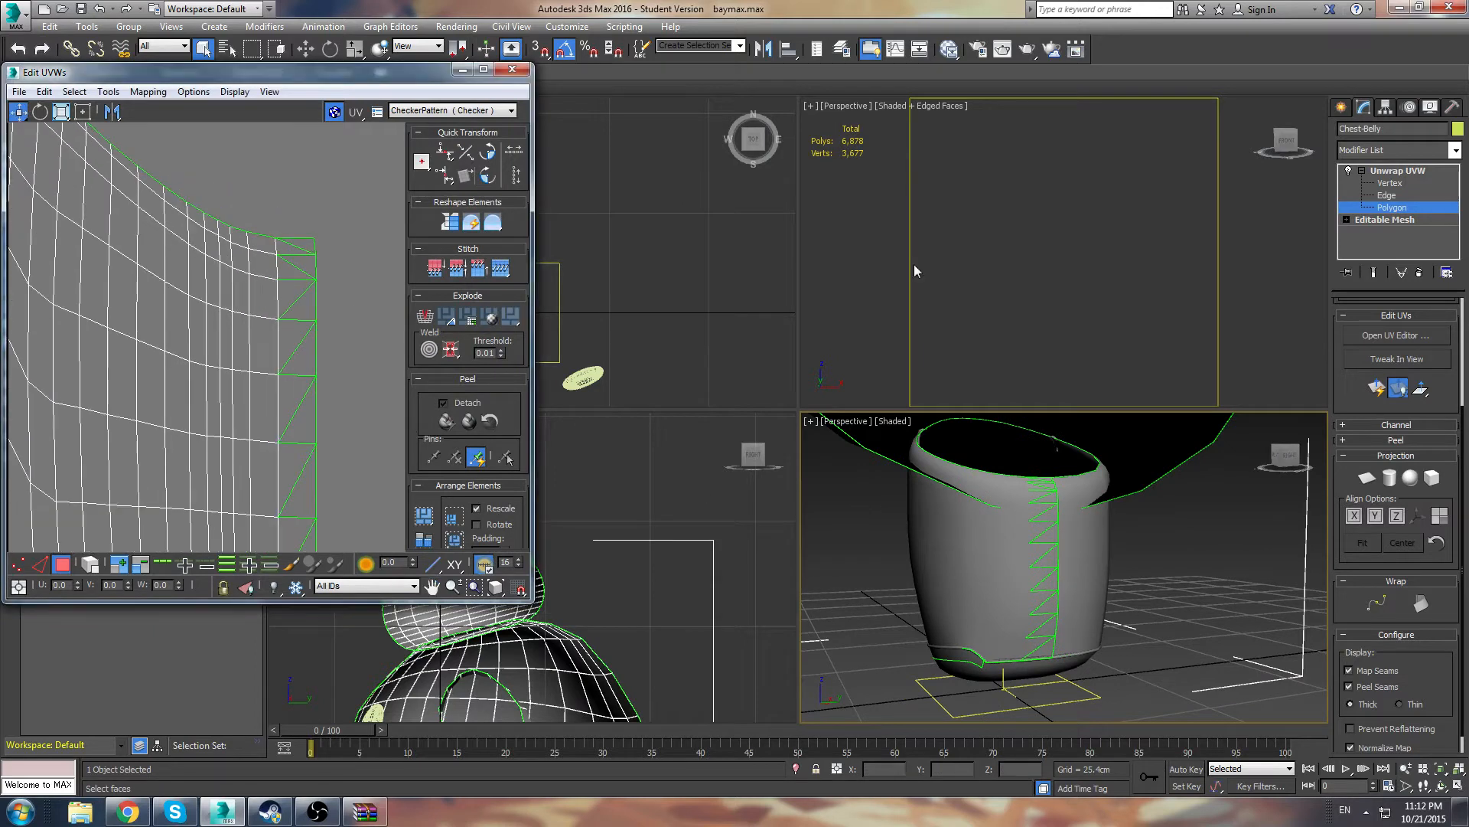
Target-weld the split UV vertices at the second point from the top of the leg shell's right edge
{"action": "left_click", "coordinate": [1389, 183]}
{"action": "middle_click_drag", "start_coordinate": [273, 171], "coordinate": [215, 254]}
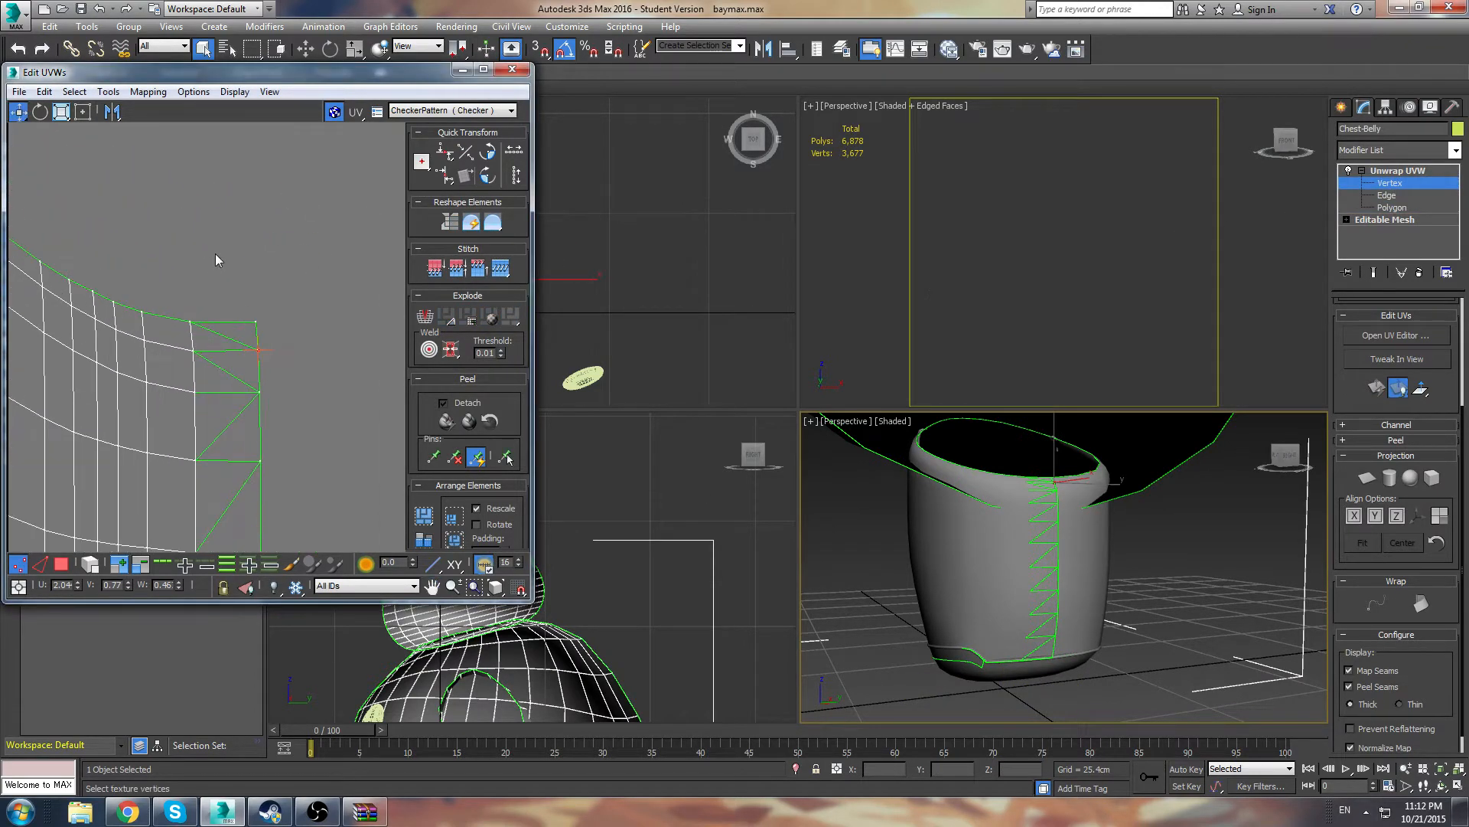
{"action": "left_click", "coordinate": [257, 350]}
{"action": "left_click", "coordinate": [109, 92]}
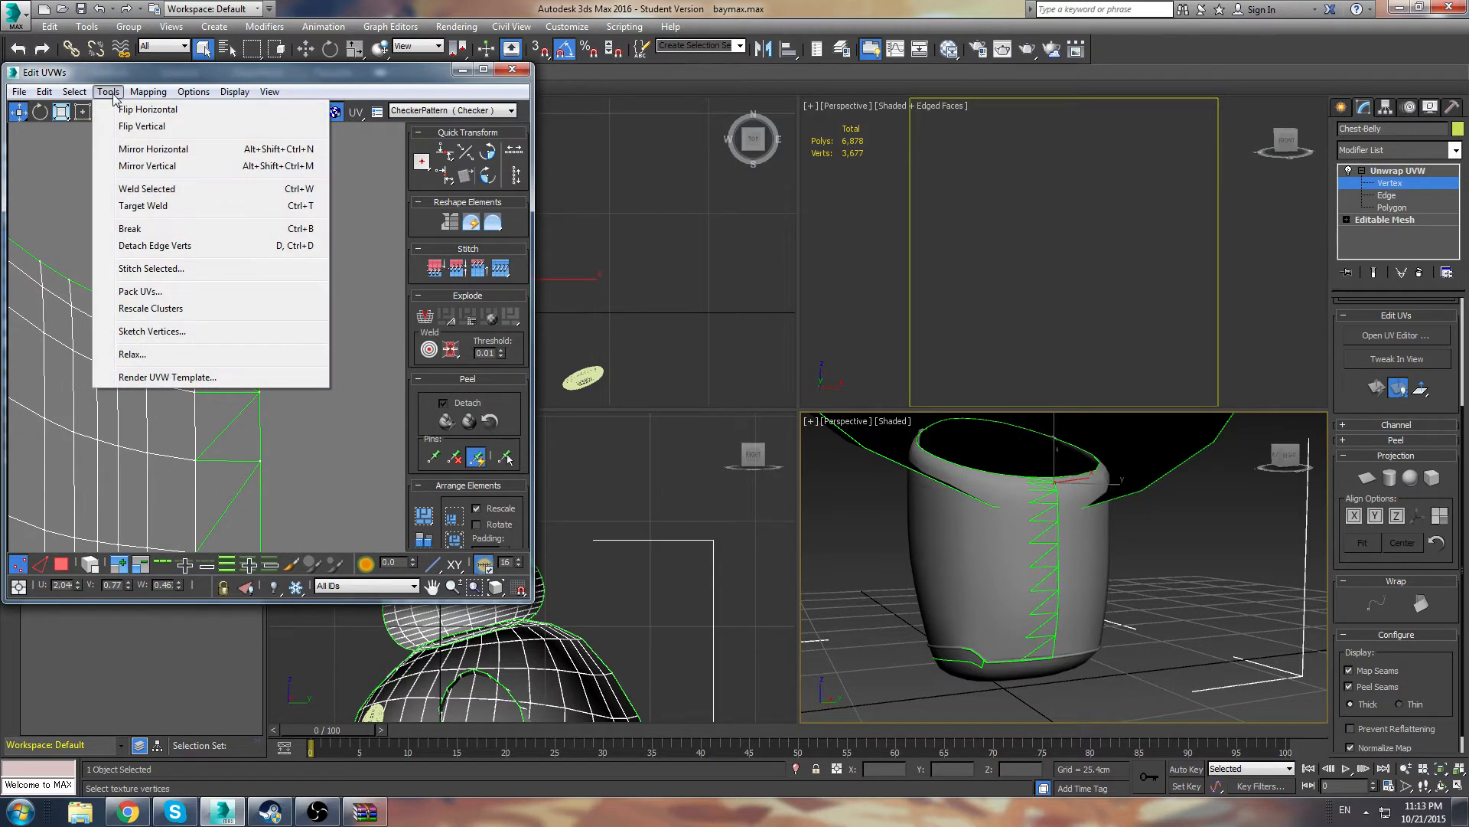
{"action": "left_click", "coordinate": [148, 207]}
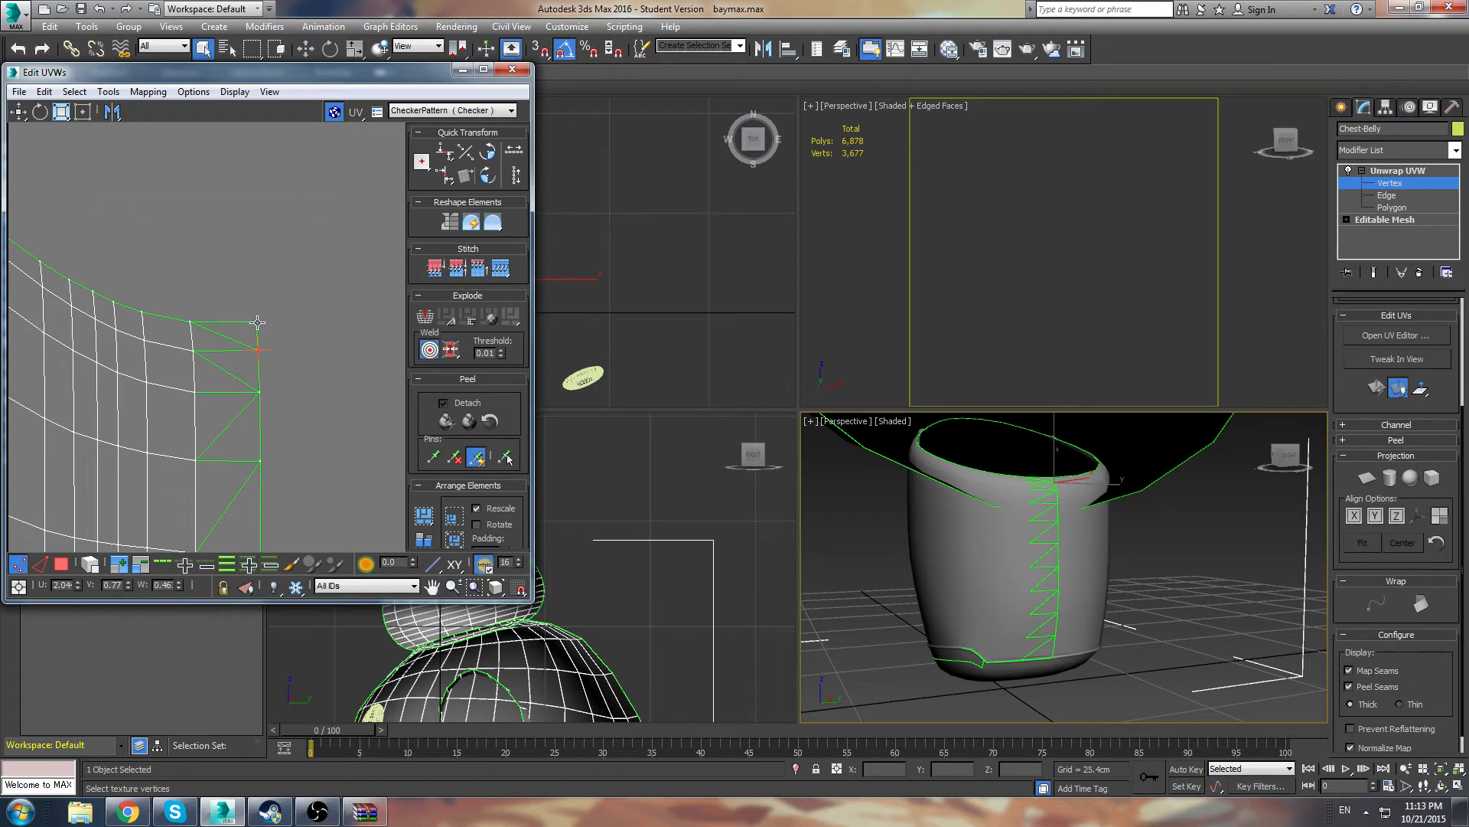
{"action": "left_click_drag", "start_coordinate": [258, 322], "coordinate": [259, 323]}
{"action": "left_click_drag", "start_coordinate": [258, 322], "coordinate": [281, 375]}
{"action": "scroll", "coordinate": [281, 375], "scroll_direction": "up", "scroll_amount": 3}
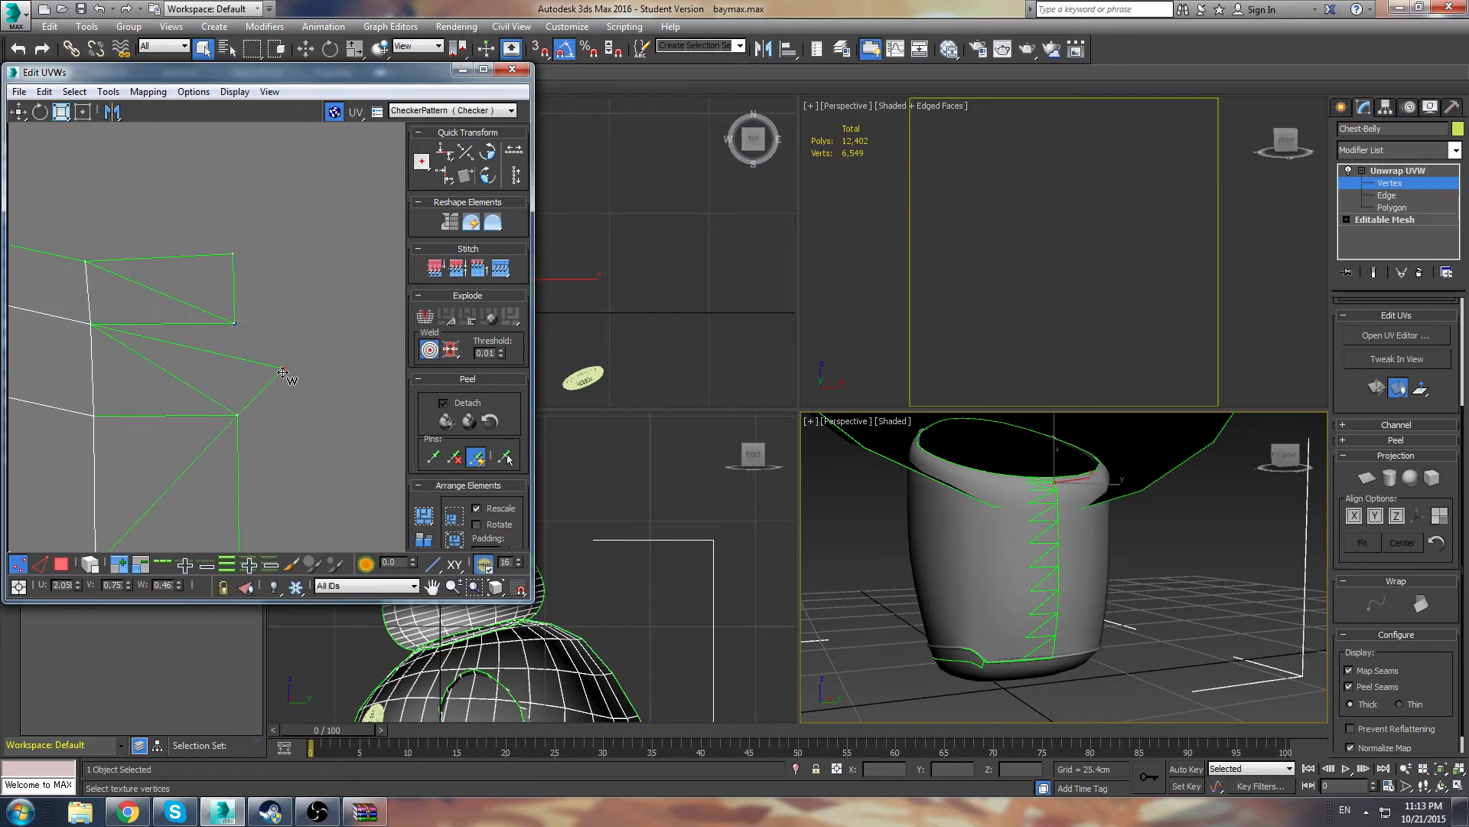
{"action": "left_click_drag", "start_coordinate": [283, 372], "coordinate": [243, 352]}
{"action": "left_click", "coordinate": [268, 358]}
{"action": "left_click", "coordinate": [242, 352]}
{"action": "left_click_drag", "start_coordinate": [241, 352], "coordinate": [235, 328]}
Target-weld the split vertices at the third point down the leg shell's right edge
{"action": "middle_click_drag", "start_coordinate": [223, 483], "coordinate": [256, 337]}
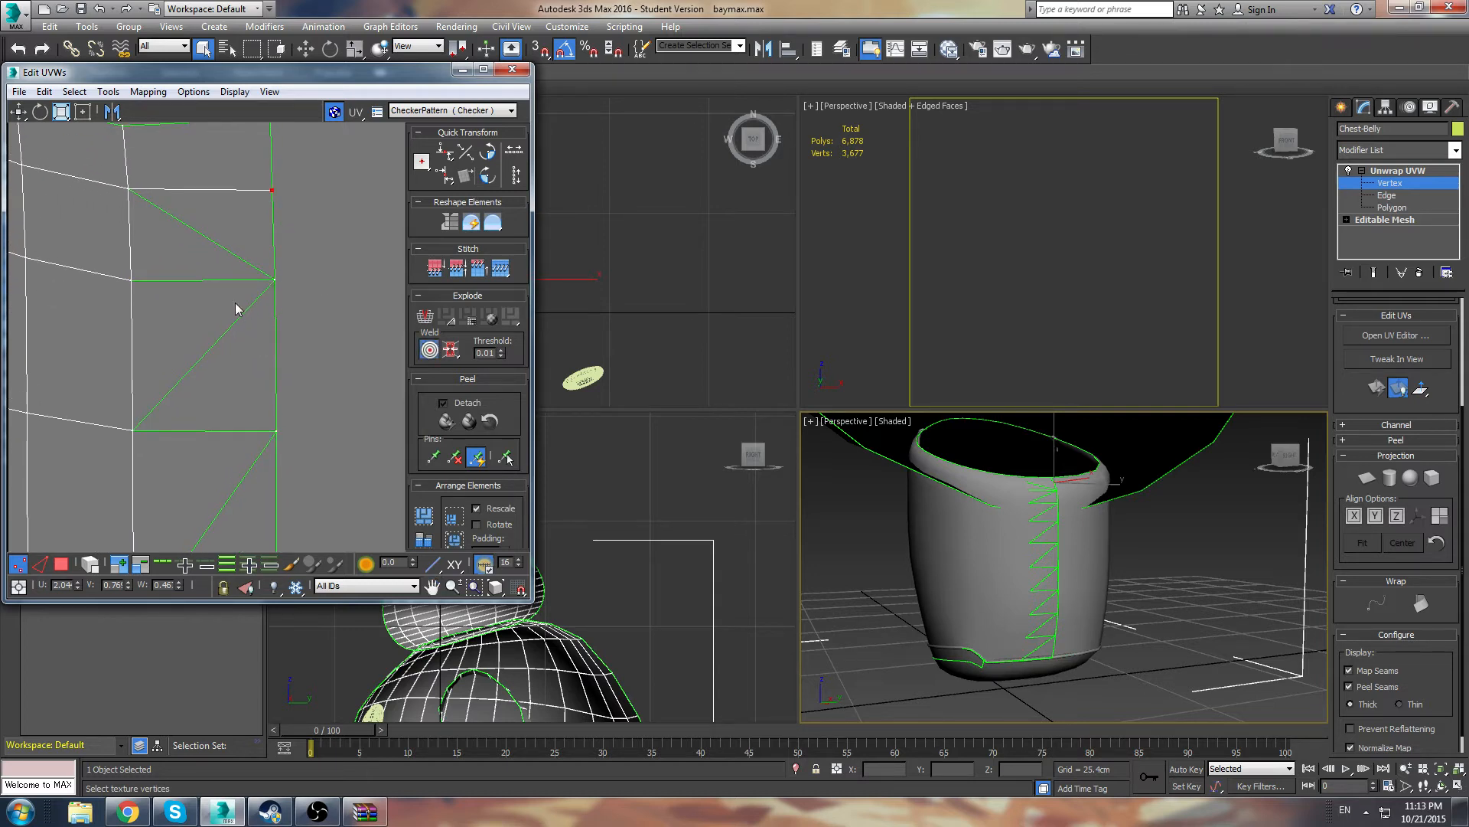
{"action": "left_click", "coordinate": [276, 279]}
{"action": "key", "text": "ctrl+t"}
{"action": "left_click_drag", "start_coordinate": [275, 278], "coordinate": [275, 281]}
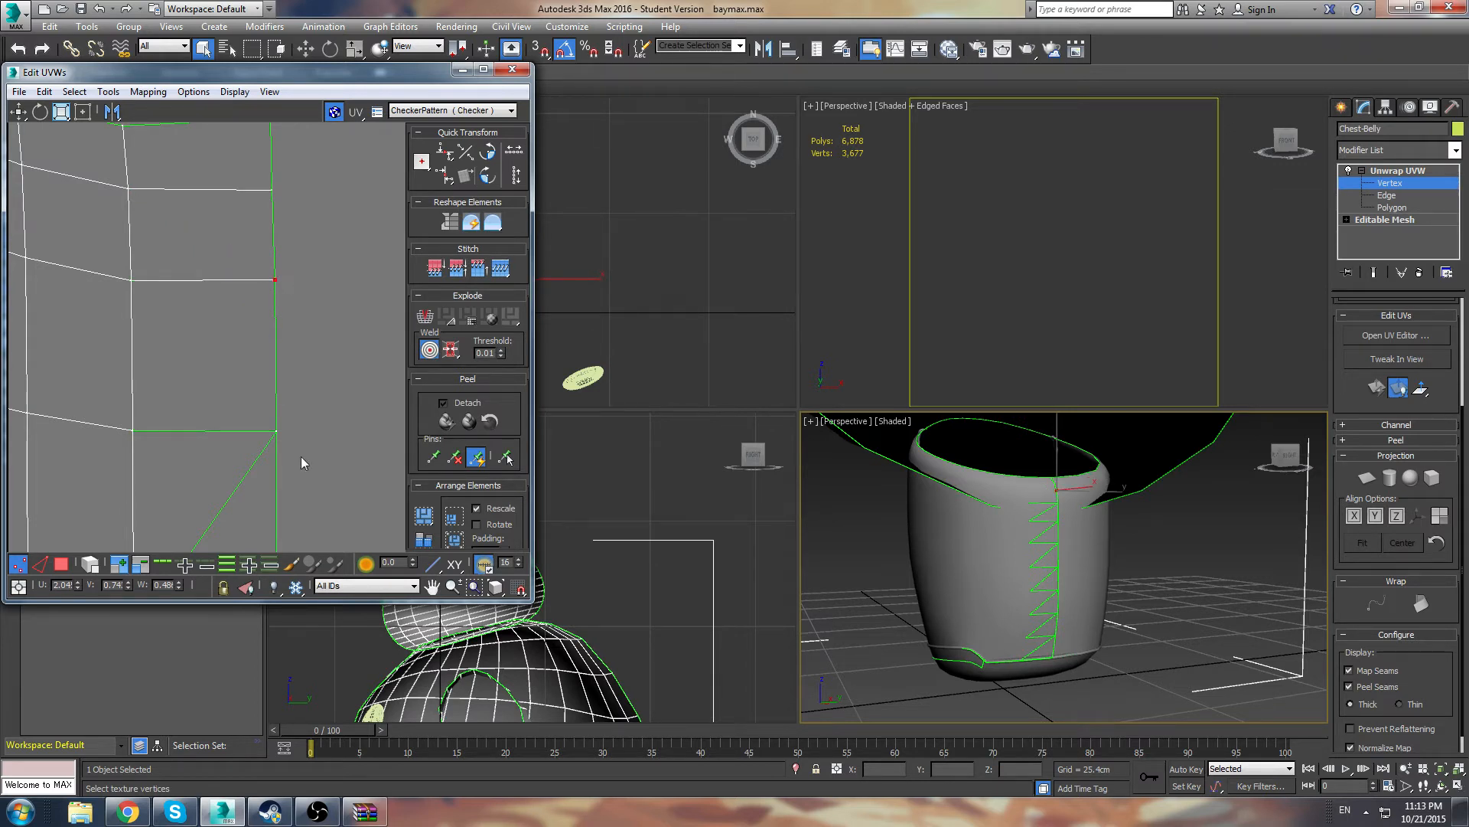
Target-weld the remaining split UV vertices down the leg shell's right edge until the zigzag seam is closed to the bottom
{"action": "middle_click_drag", "start_coordinate": [301, 456], "coordinate": [319, 253]}
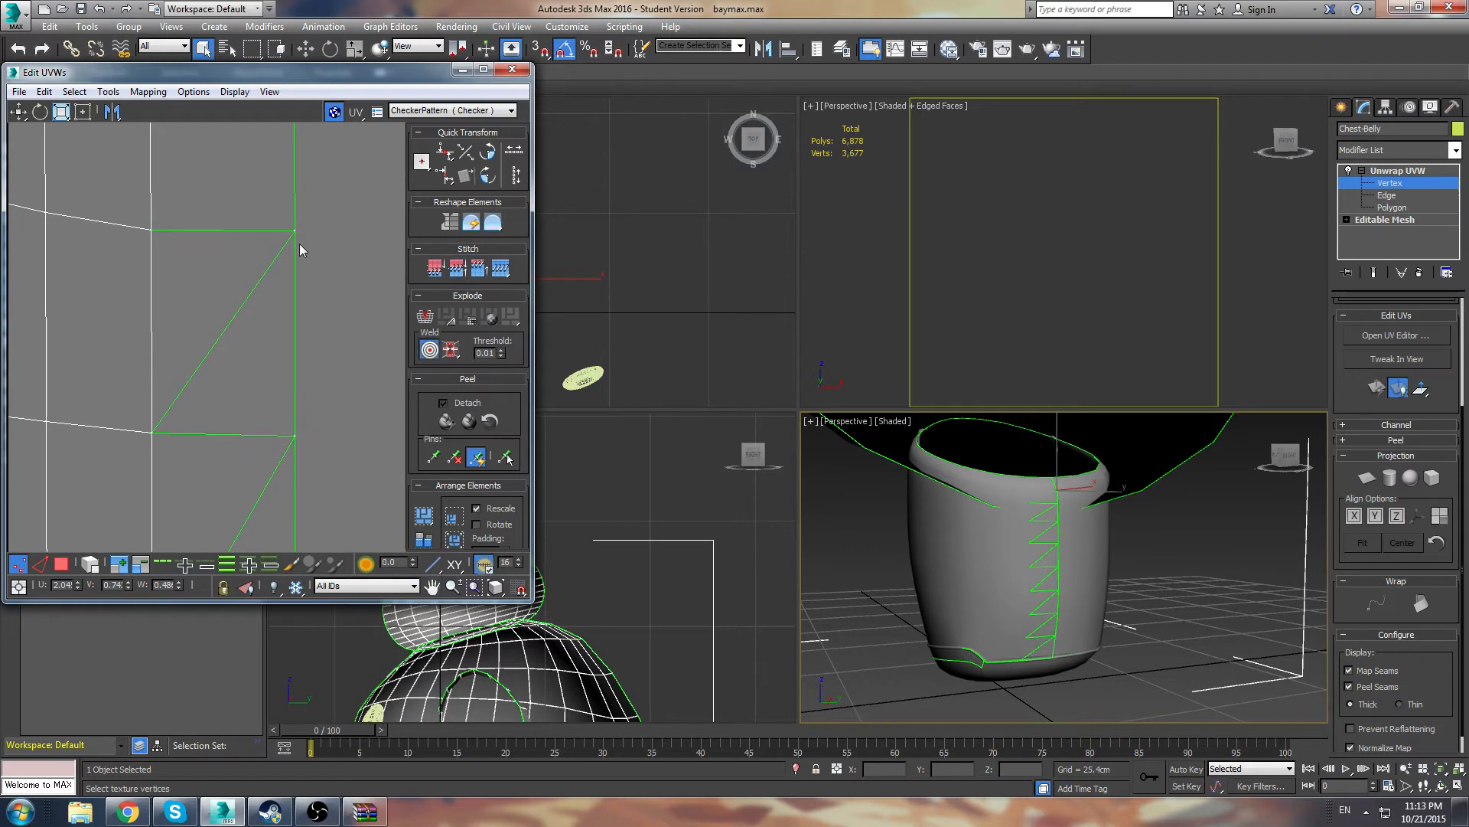
{"action": "left_click", "coordinate": [294, 230]}
{"action": "left_click", "coordinate": [296, 433]}
{"action": "middle_click_drag", "start_coordinate": [302, 504], "coordinate": [295, 347]}
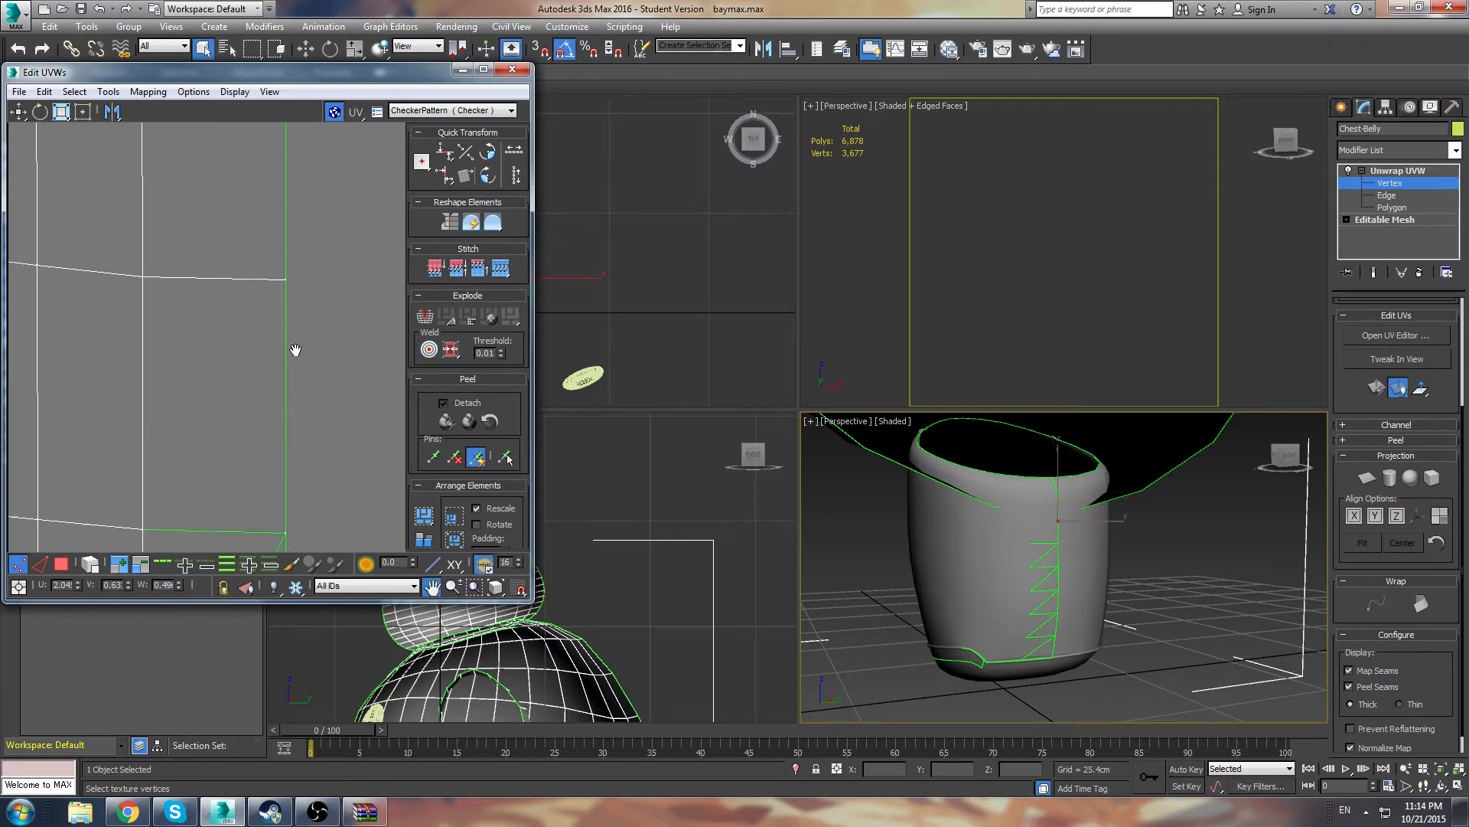
{"action": "scroll", "coordinate": [287, 448], "scroll_direction": "down", "scroll_amount": 2}
{"action": "middle_click_drag", "start_coordinate": [284, 522], "coordinate": [300, 363]}
{"action": "middle_click_drag", "start_coordinate": [297, 485], "coordinate": [287, 312]}
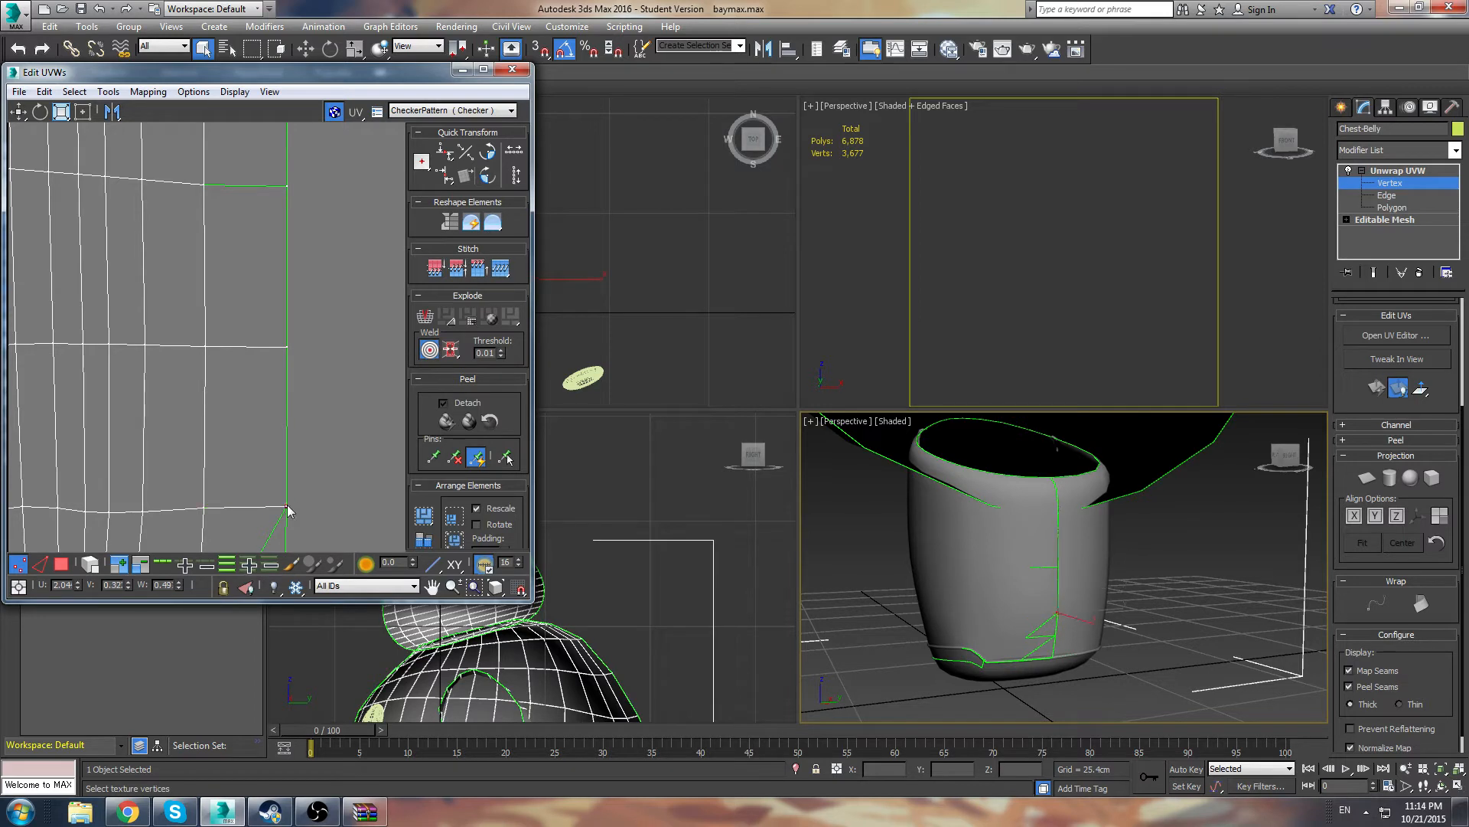
{"action": "middle_click_drag", "start_coordinate": [288, 510], "coordinate": [266, 377]}
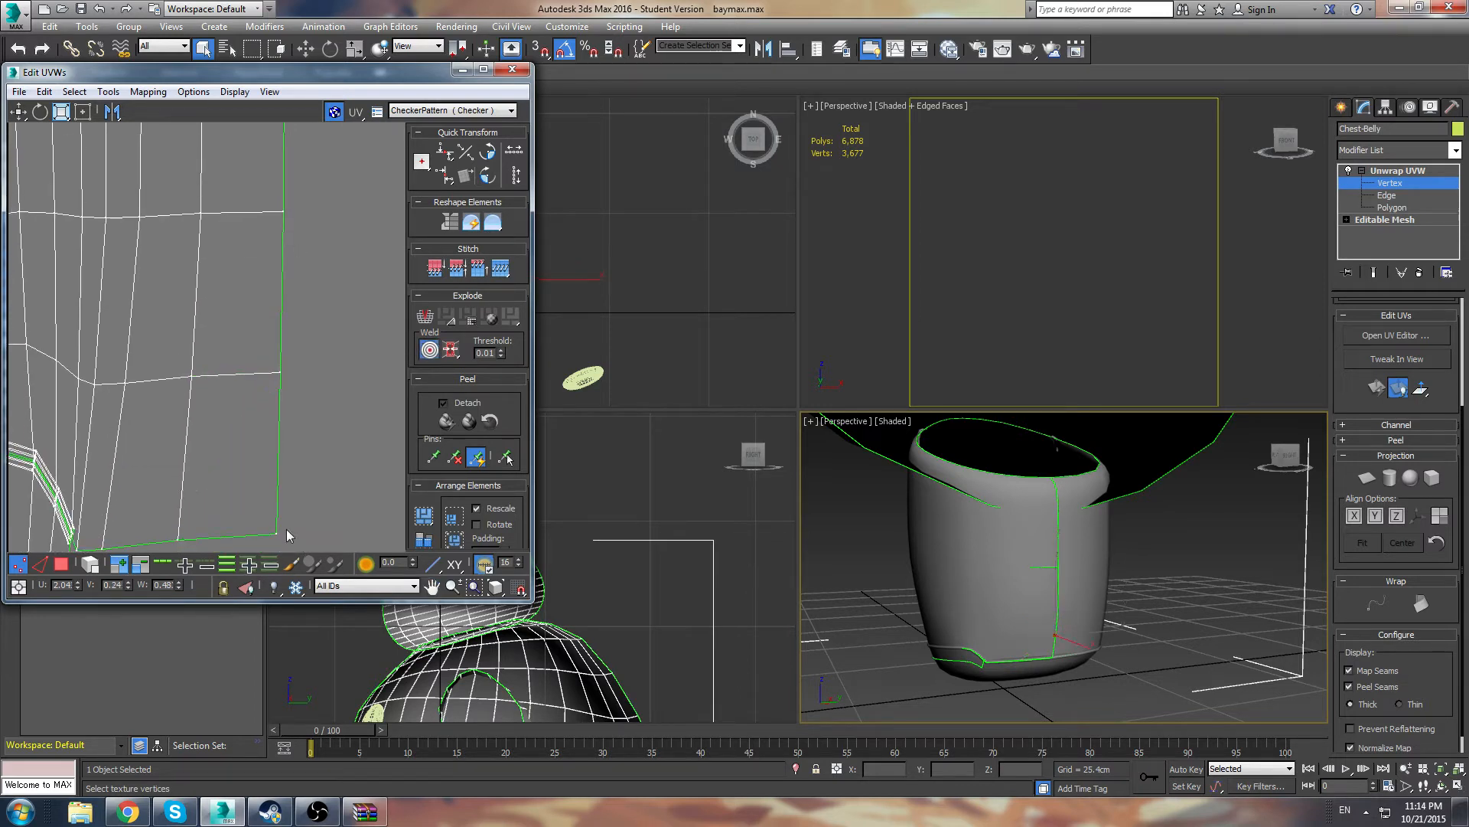
{"action": "middle_click_drag", "start_coordinate": [227, 456], "coordinate": [231, 327]}
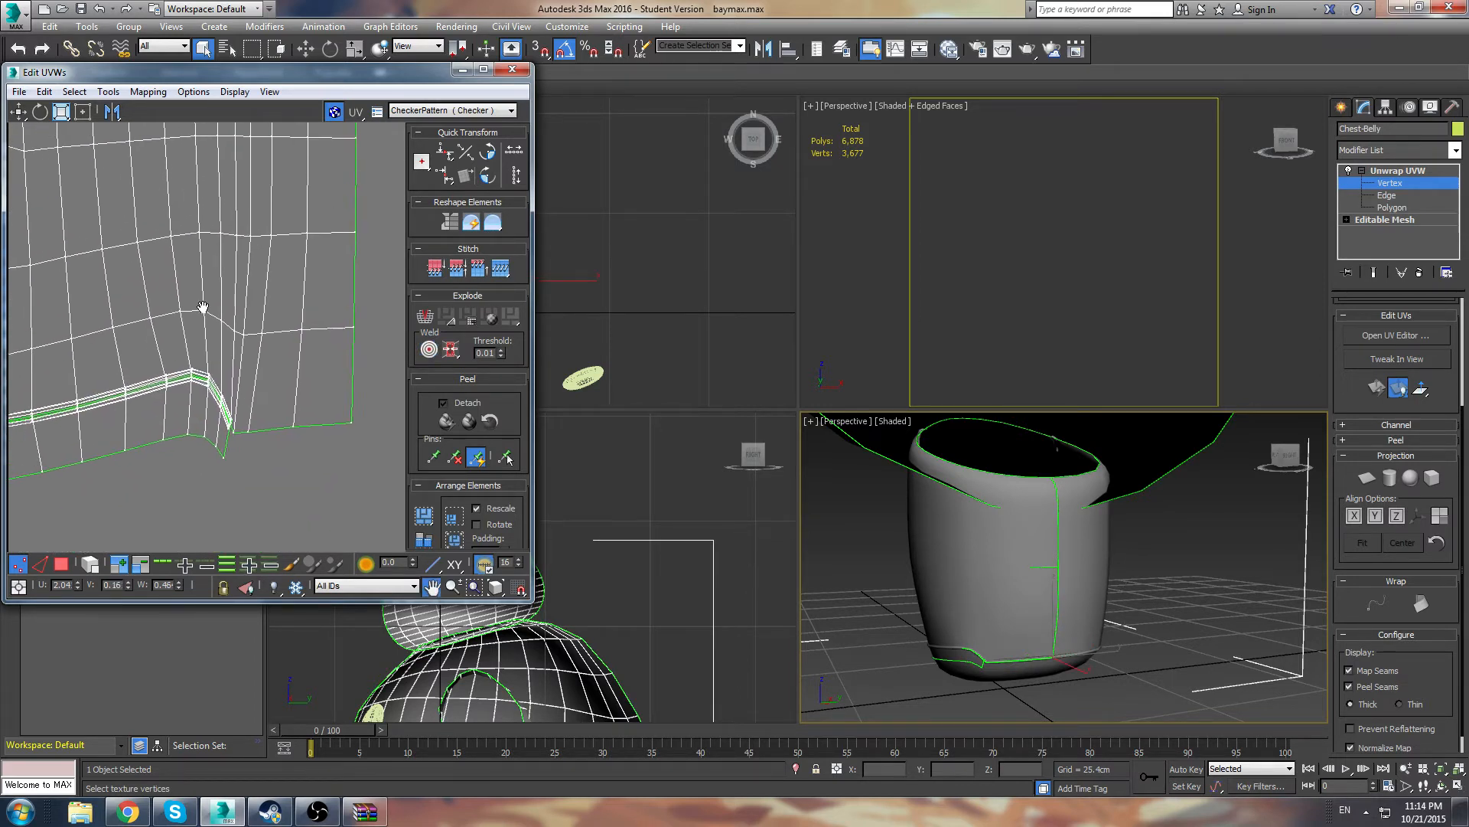
{"action": "middle_click_drag", "start_coordinate": [197, 428], "coordinate": [207, 321]}
Switch to polygon level and show the CheckerPattern texture on the leg to check its mapping
{"action": "middle_click_drag", "start_coordinate": [1009, 549], "coordinate": [1165, 662]}
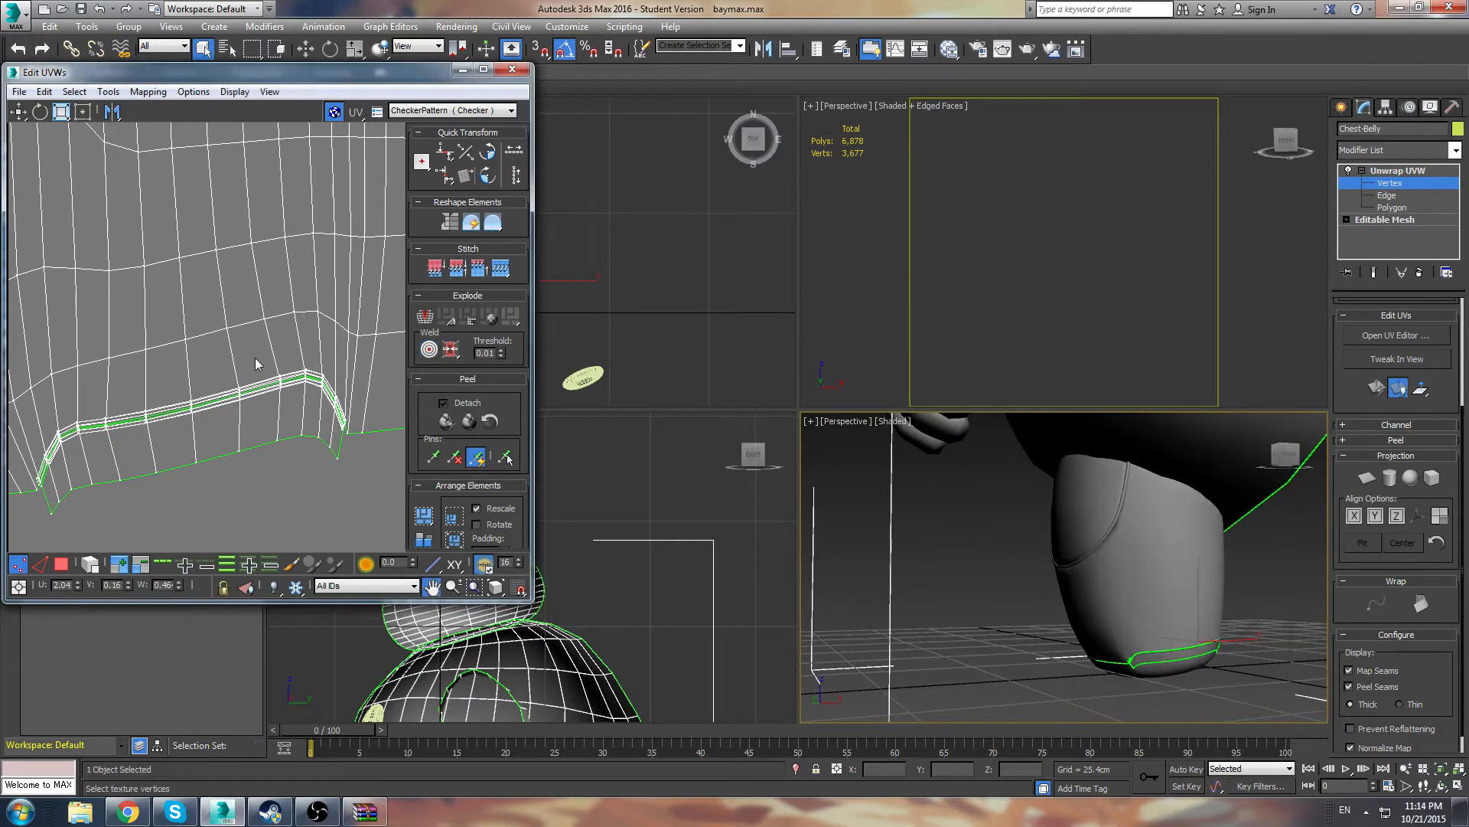
{"action": "scroll", "coordinate": [255, 357], "scroll_direction": "down", "scroll_amount": 3}
{"action": "scroll", "coordinate": [191, 332], "scroll_direction": "down", "scroll_amount": 3}
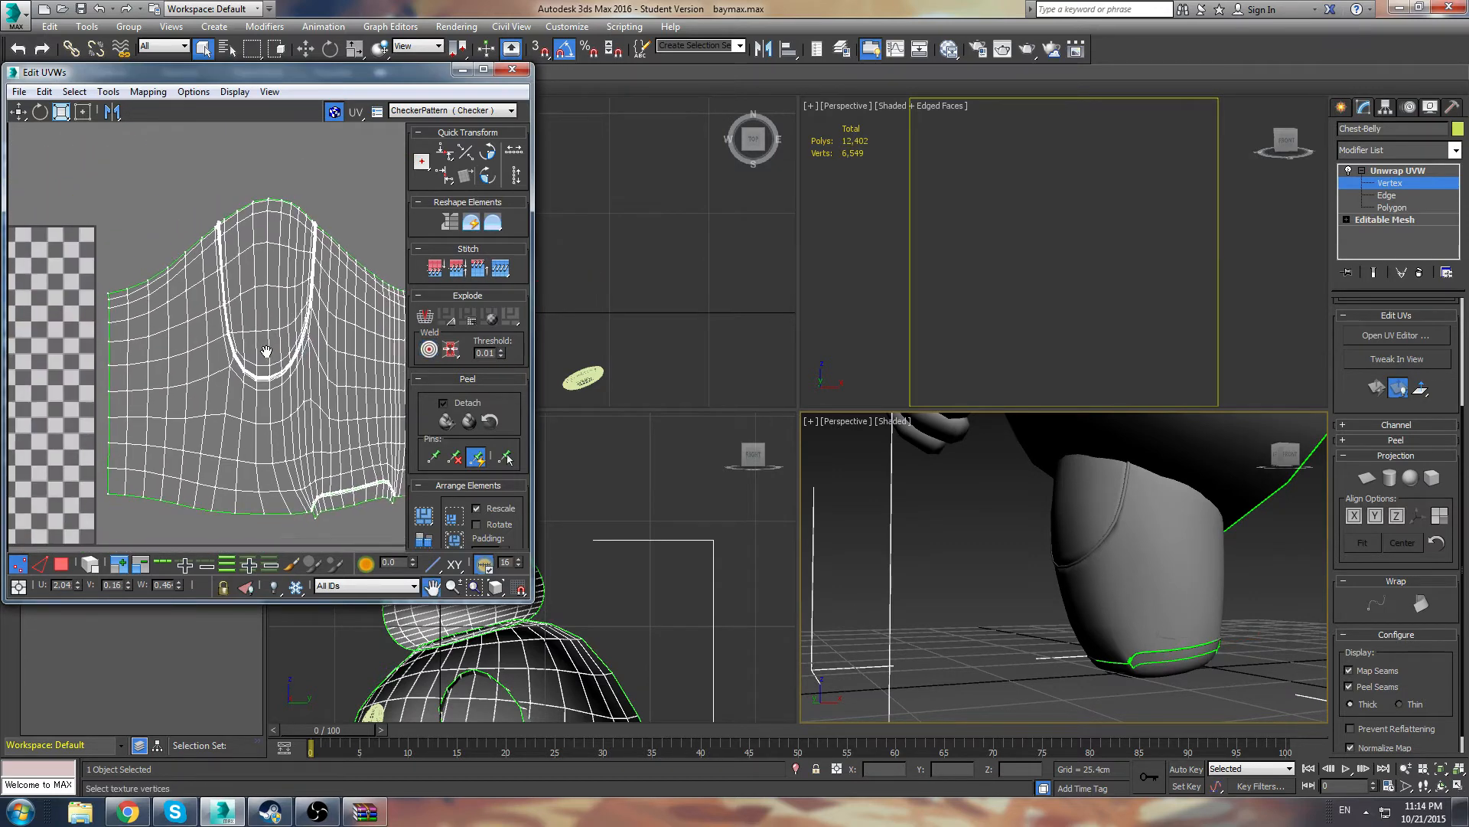
{"action": "middle_click_drag", "start_coordinate": [346, 391], "coordinate": [286, 379]}
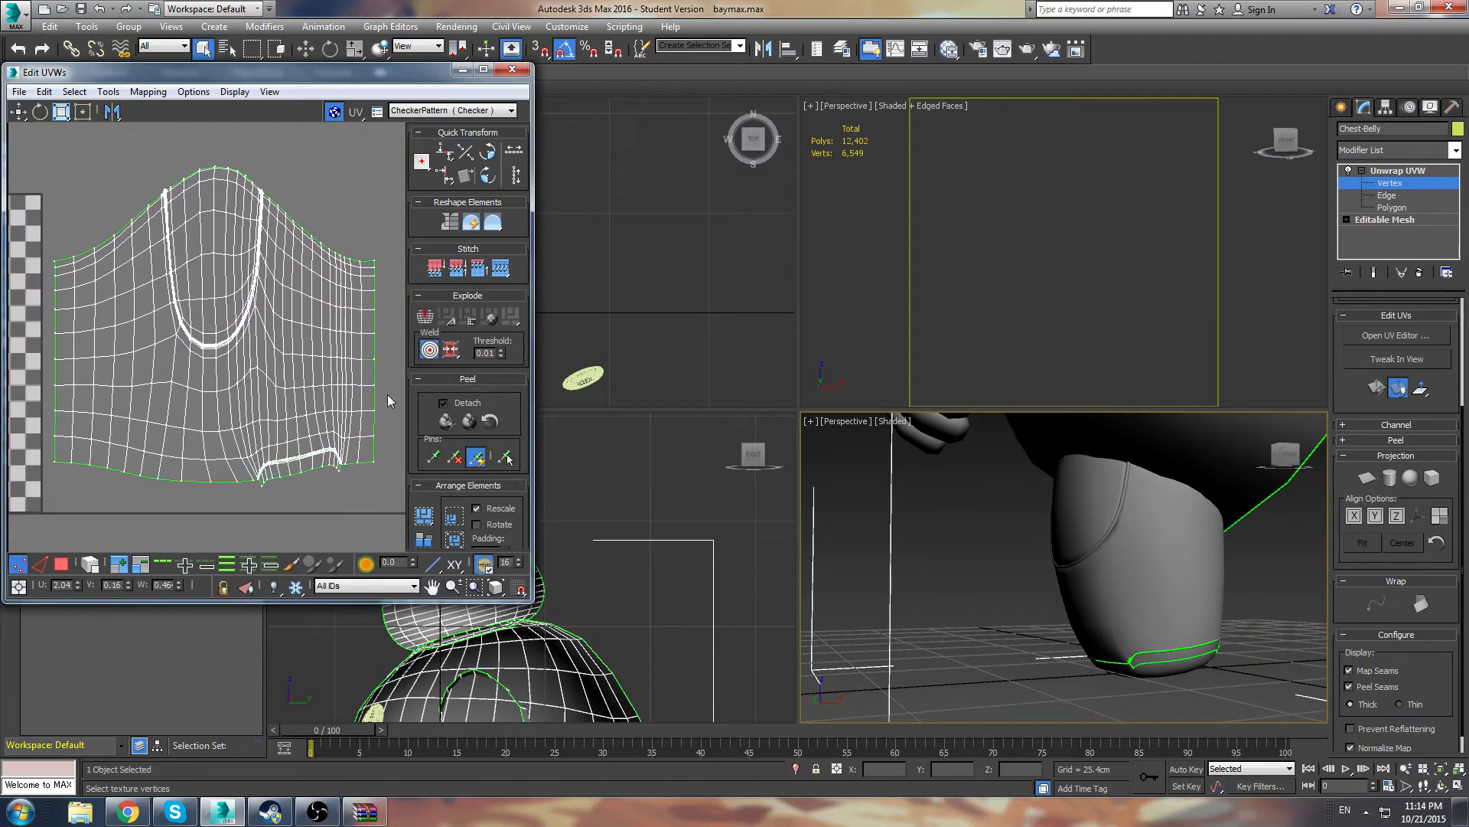
{"action": "left_click", "coordinate": [1377, 207]}
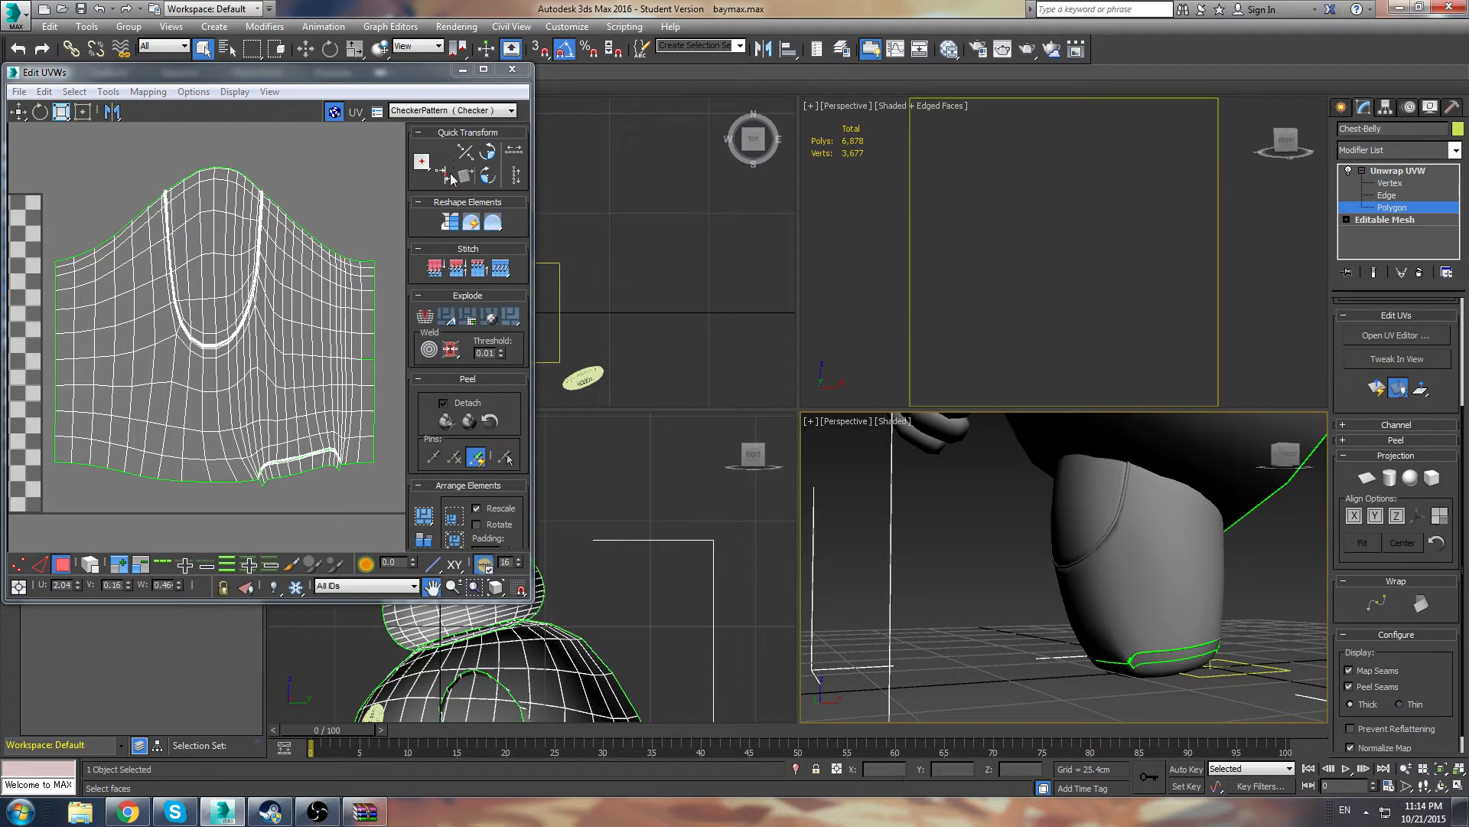
{"action": "left_click", "coordinate": [445, 111]}
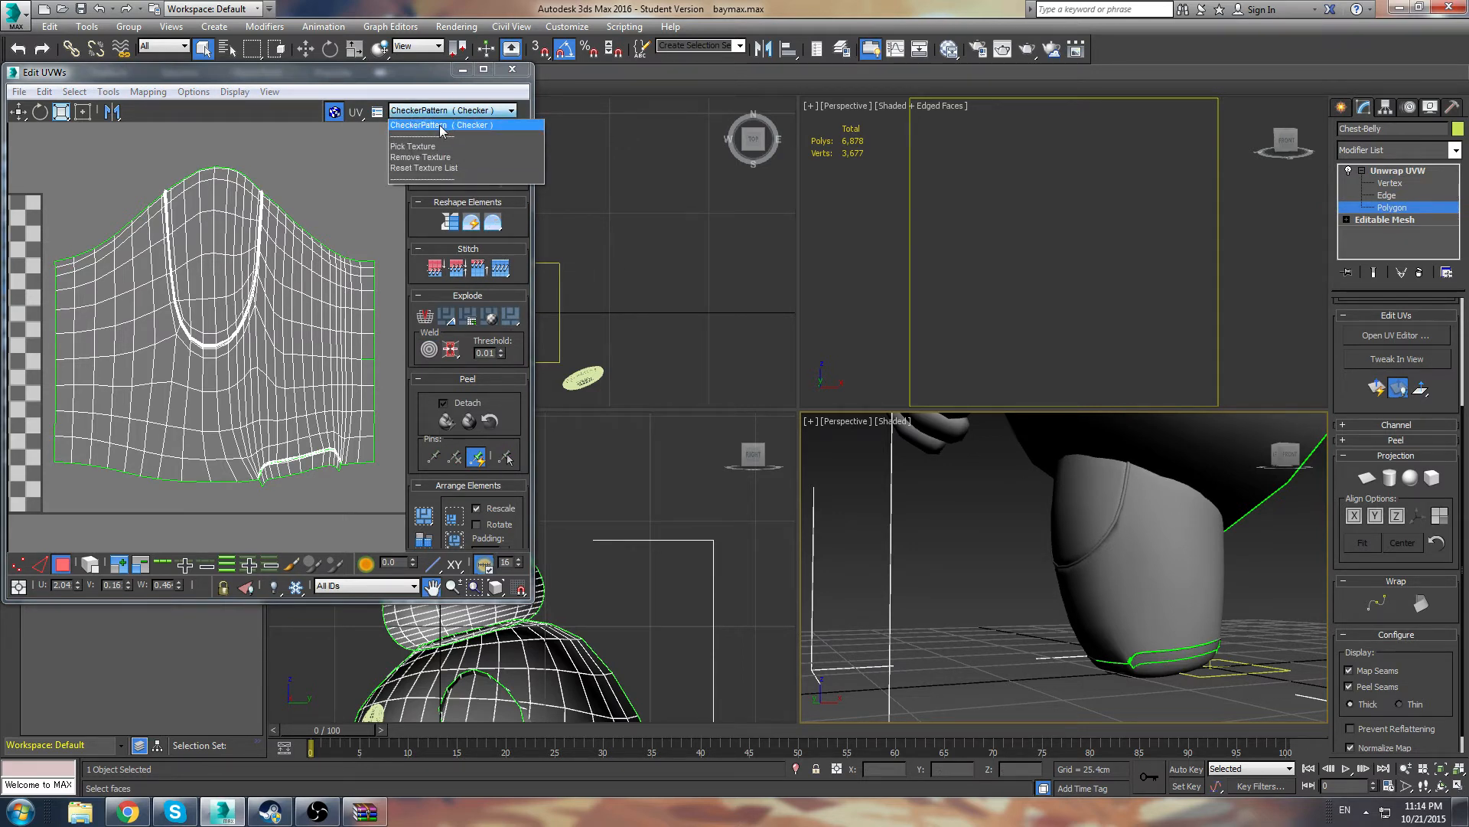
{"action": "left_click", "coordinate": [442, 127]}
{"action": "middle_click_drag", "start_coordinate": [1115, 515], "coordinate": [1033, 518], "text": "alt"}
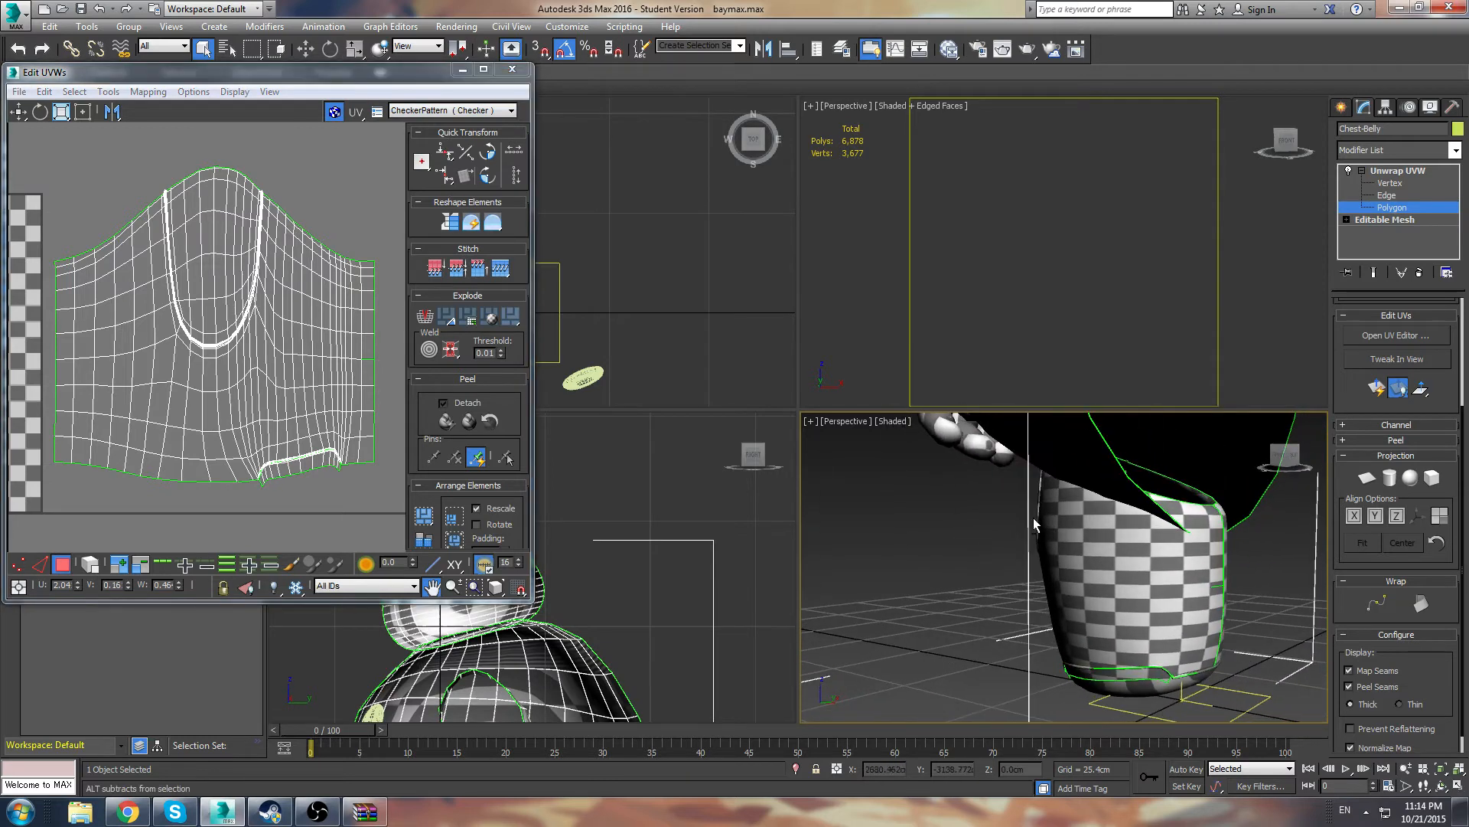
Select the whole leg shell and stretch it horizontally until the checkers on the leg look square
{"action": "scroll", "coordinate": [467, 344], "scroll_direction": "down", "scroll_amount": 2}
{"action": "left_click_drag", "start_coordinate": [100, 242], "coordinate": [79, 191]}
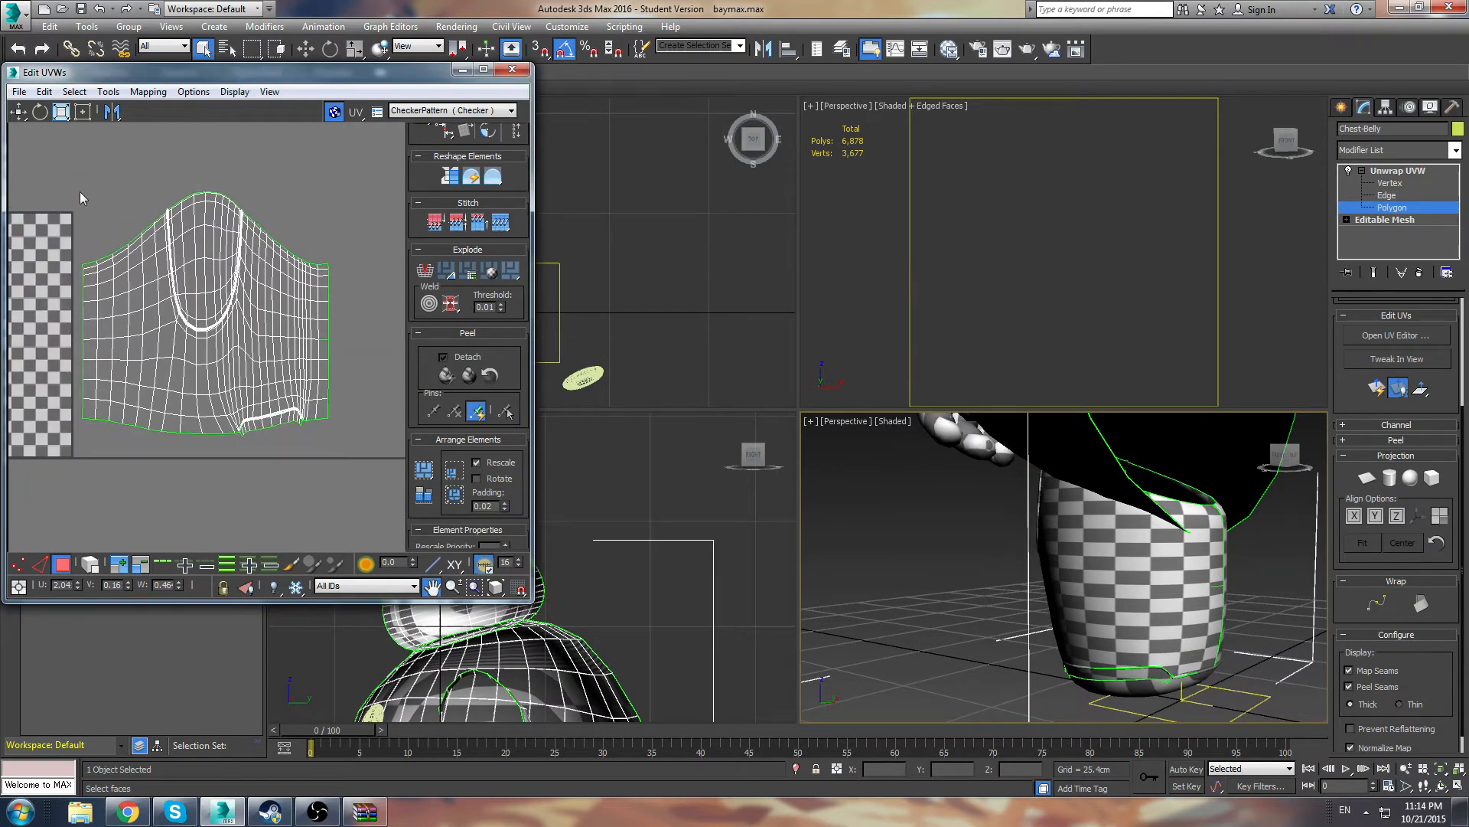
{"action": "scroll", "coordinate": [79, 191], "scroll_direction": "down", "scroll_amount": 2}
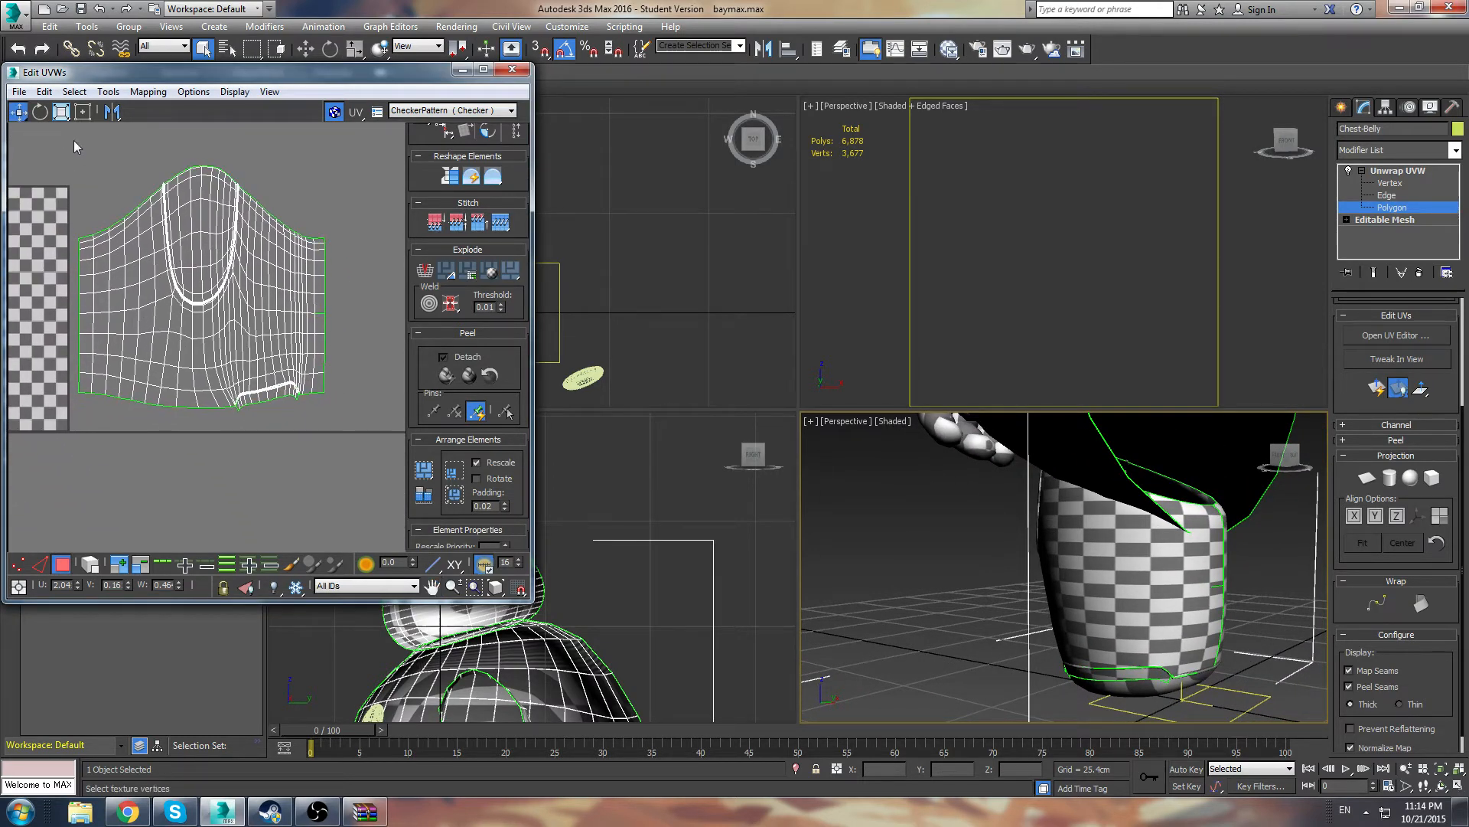
{"action": "left_click", "coordinate": [154, 193]}
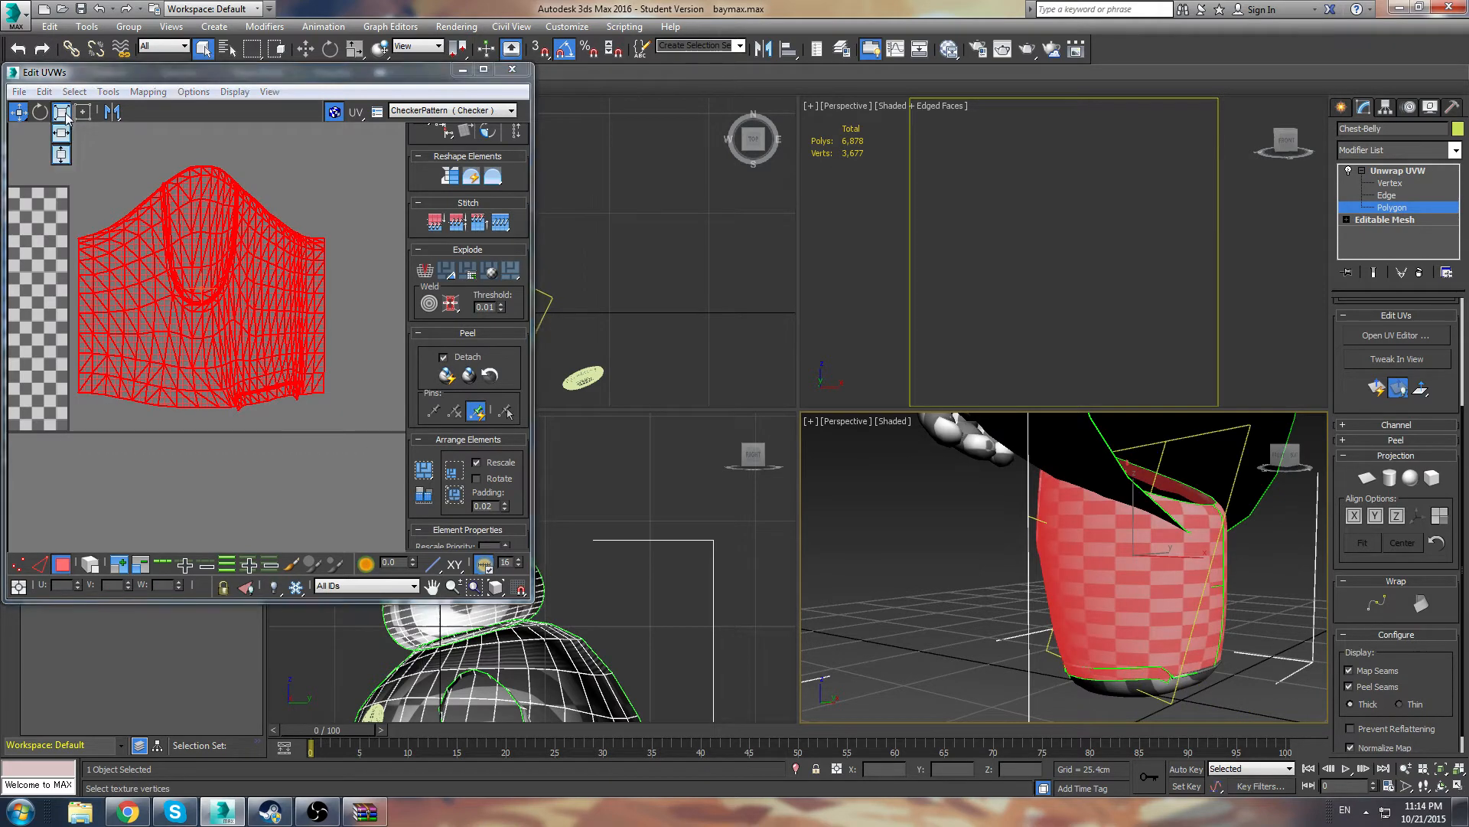
{"action": "left_click", "coordinate": [61, 156]}
{"action": "left_click_drag", "start_coordinate": [220, 309], "coordinate": [413, 321]}
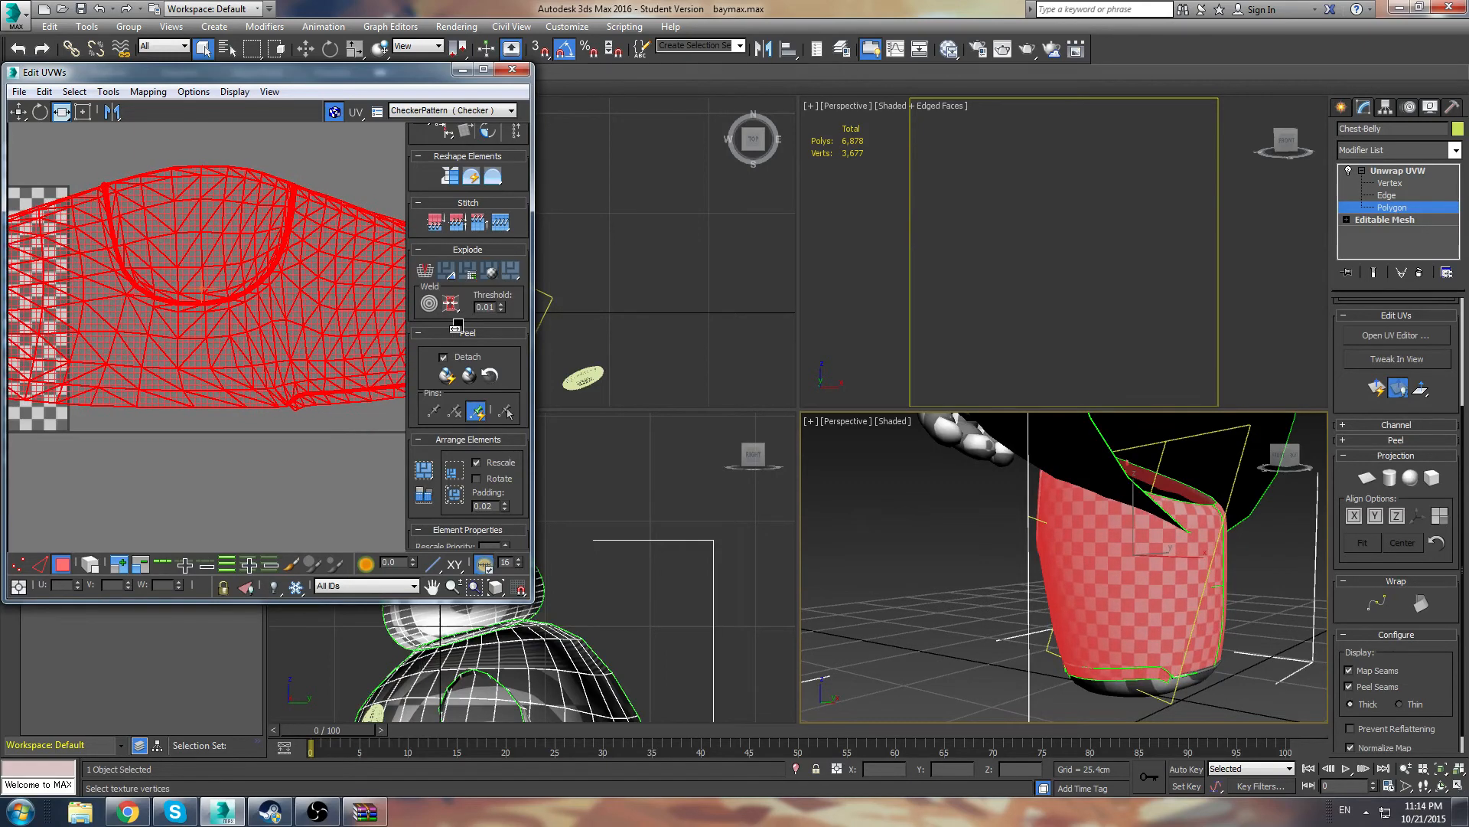
Scale the leg shell down uniformly so its full width fits within the checker tile
{"action": "scroll", "coordinate": [59, 222], "scroll_direction": "down", "scroll_amount": 2}
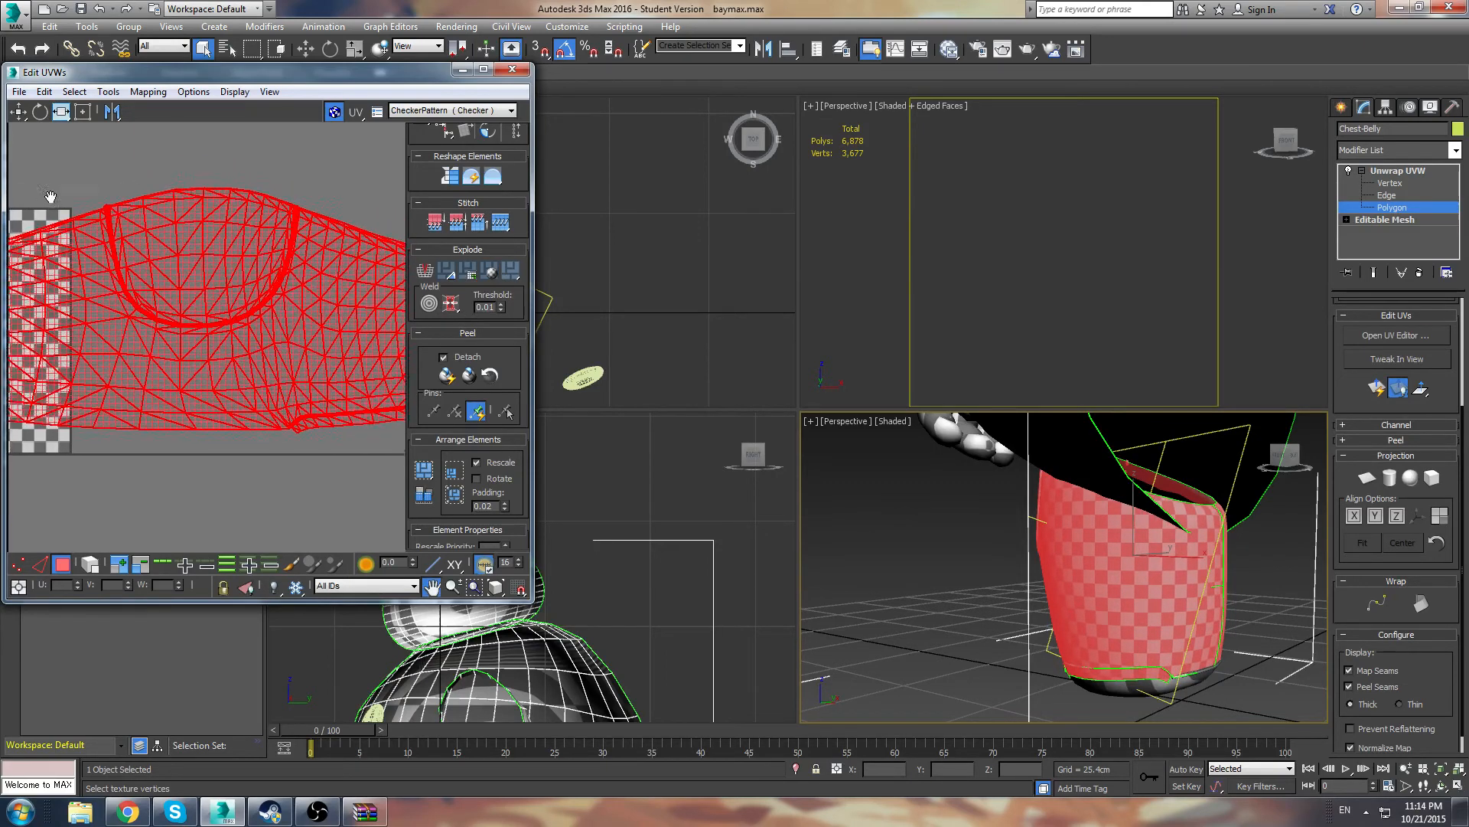
{"action": "left_click", "coordinate": [19, 112]}
{"action": "left_click", "coordinate": [66, 96]}
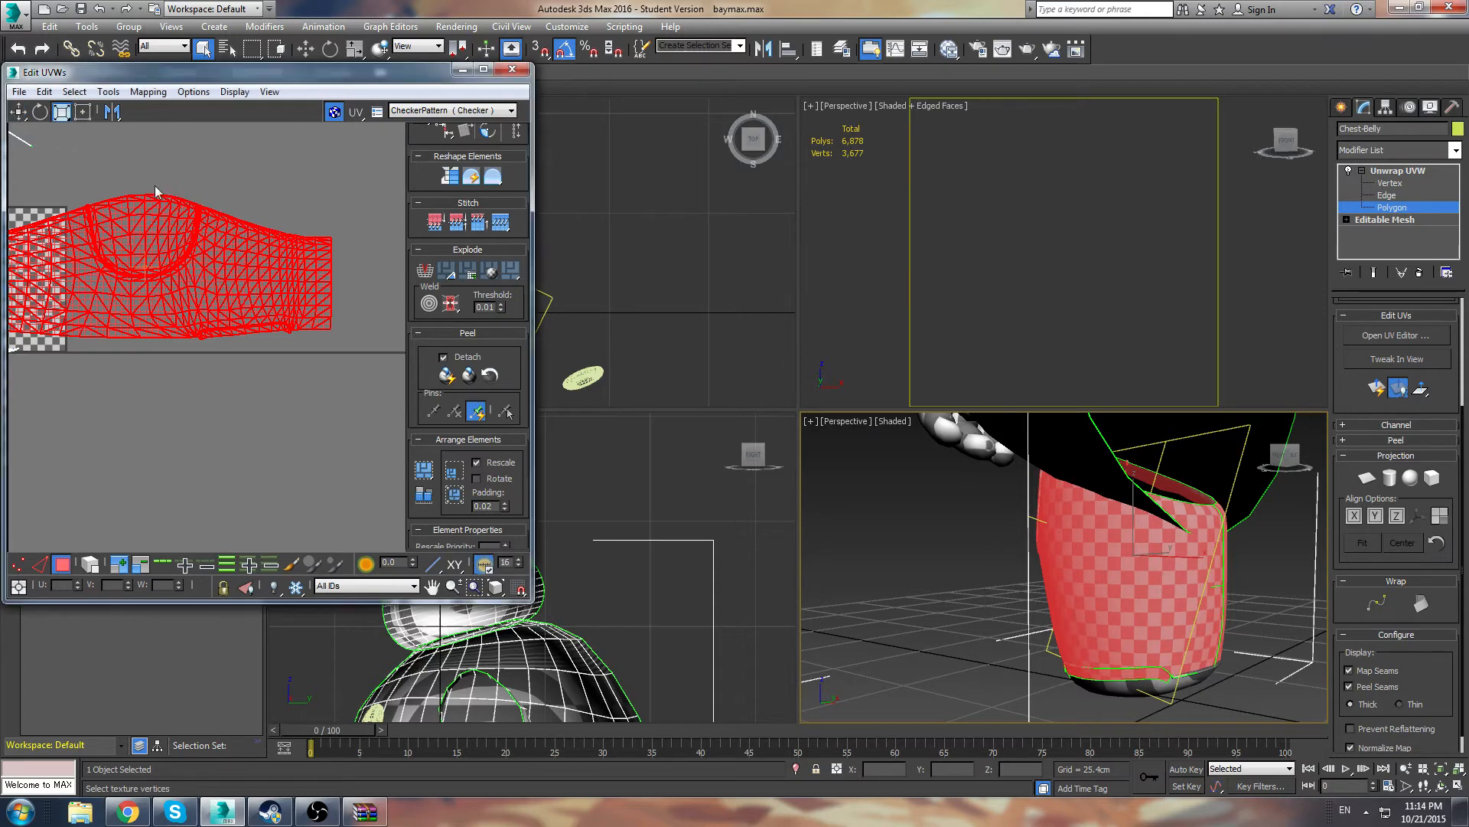
{"action": "scroll", "coordinate": [222, 368], "scroll_direction": "up", "scroll_amount": 2}
{"action": "middle_click_drag", "start_coordinate": [223, 368], "coordinate": [273, 449]}
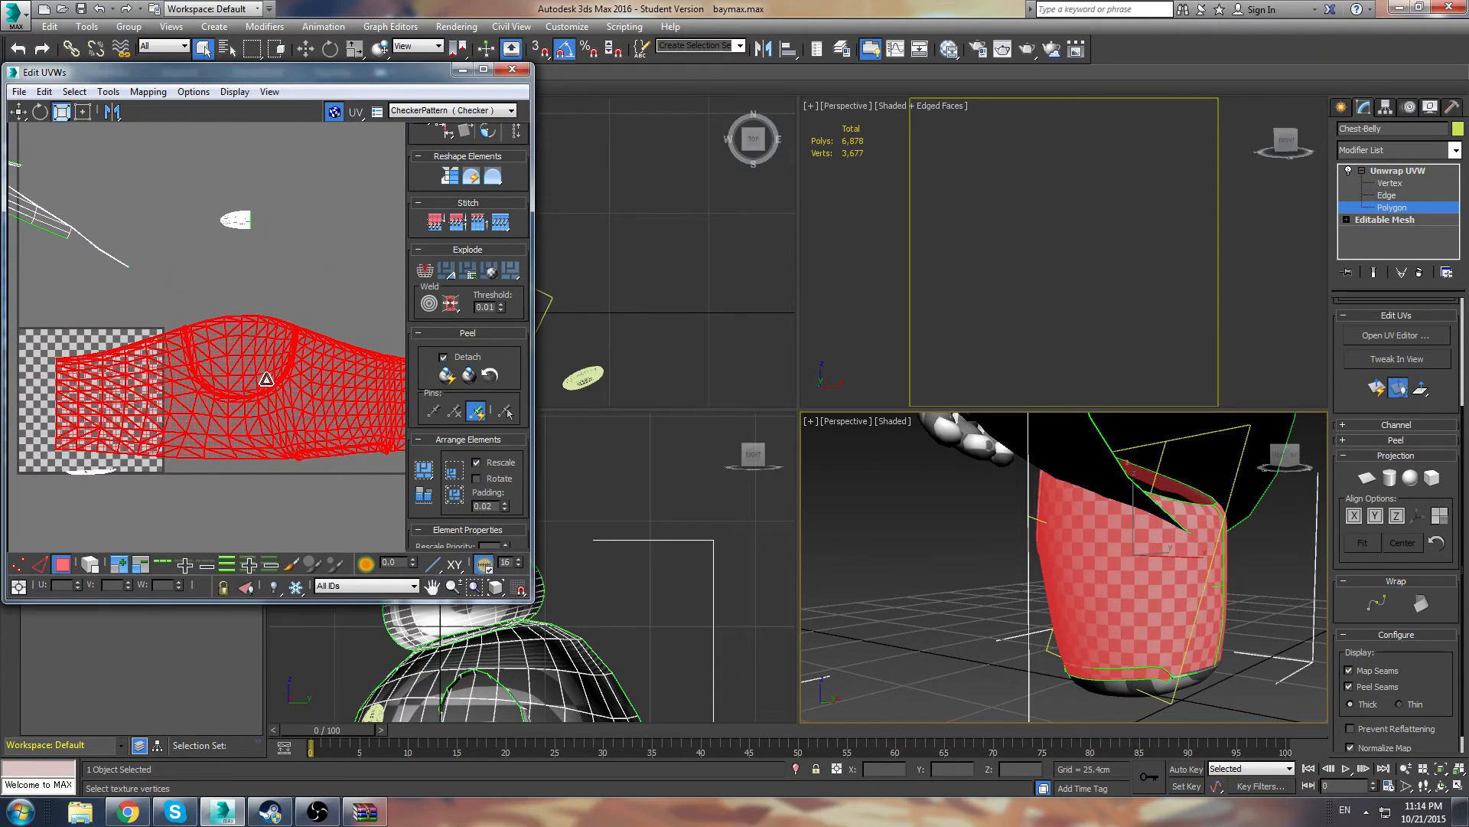
{"action": "left_click_drag", "start_coordinate": [269, 379], "coordinate": [96, 682]}
Move the scaled leg shell into the upper half of the checker tile
{"action": "middle_click_drag", "start_coordinate": [62, 305], "coordinate": [174, 250]}
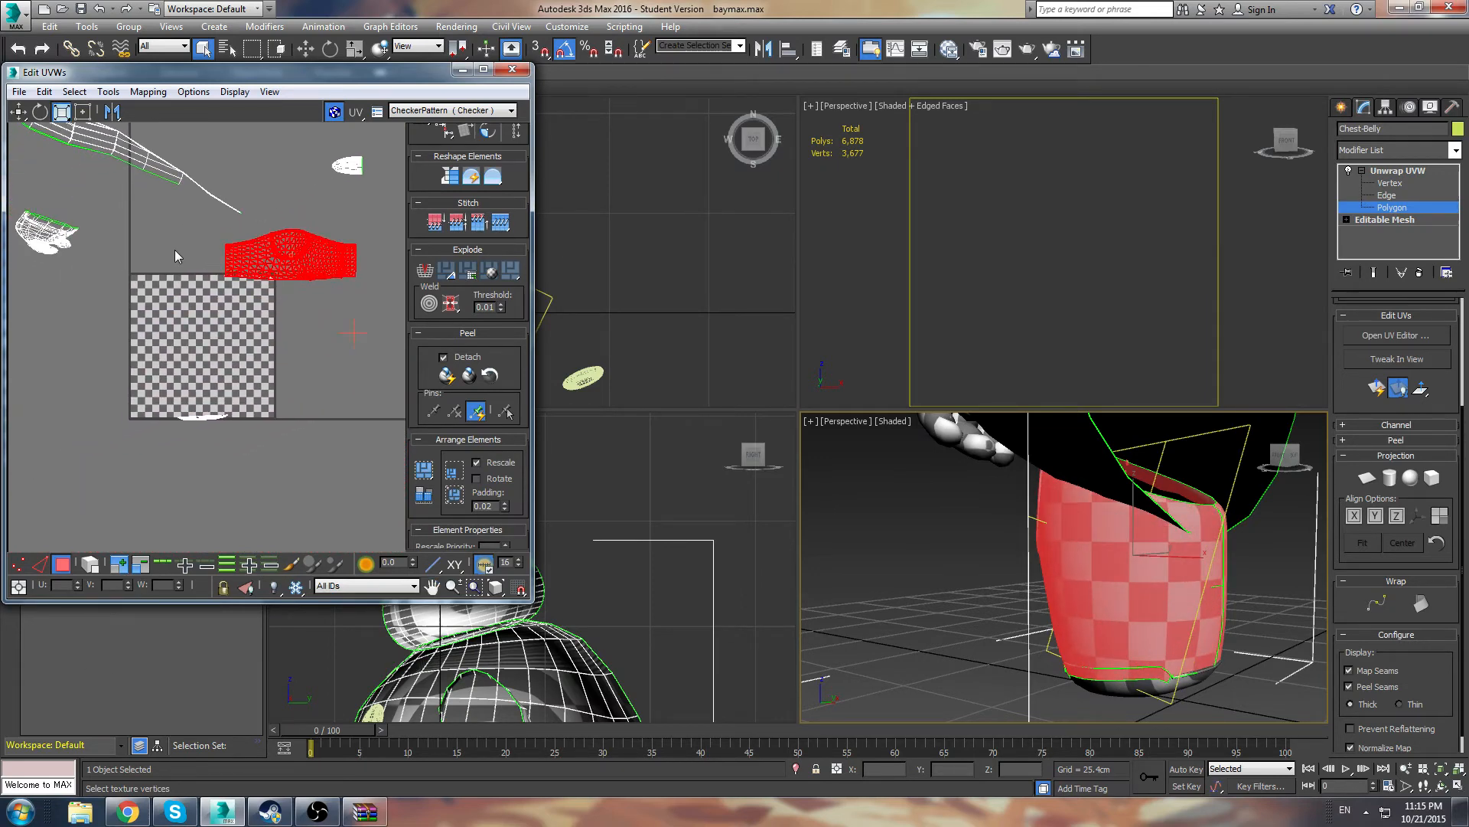
{"action": "left_click", "coordinate": [19, 111]}
{"action": "left_click_drag", "start_coordinate": [264, 244], "coordinate": [176, 311]}
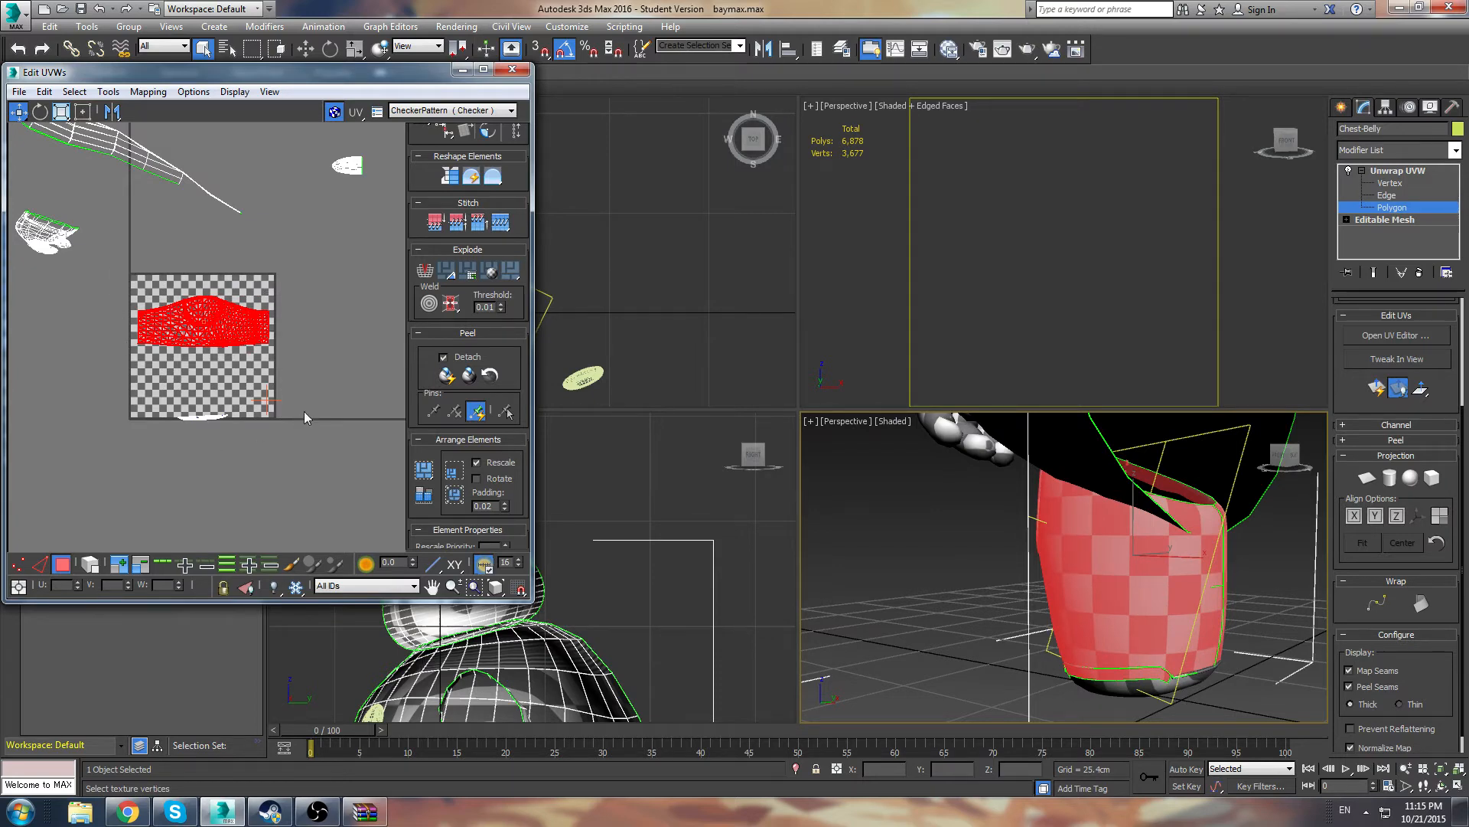
Raise the leg shell to the tile's top edge, enlarge it slightly, centre it across the width and deselect it
{"action": "scroll", "coordinate": [191, 326], "scroll_direction": "up", "scroll_amount": 5}
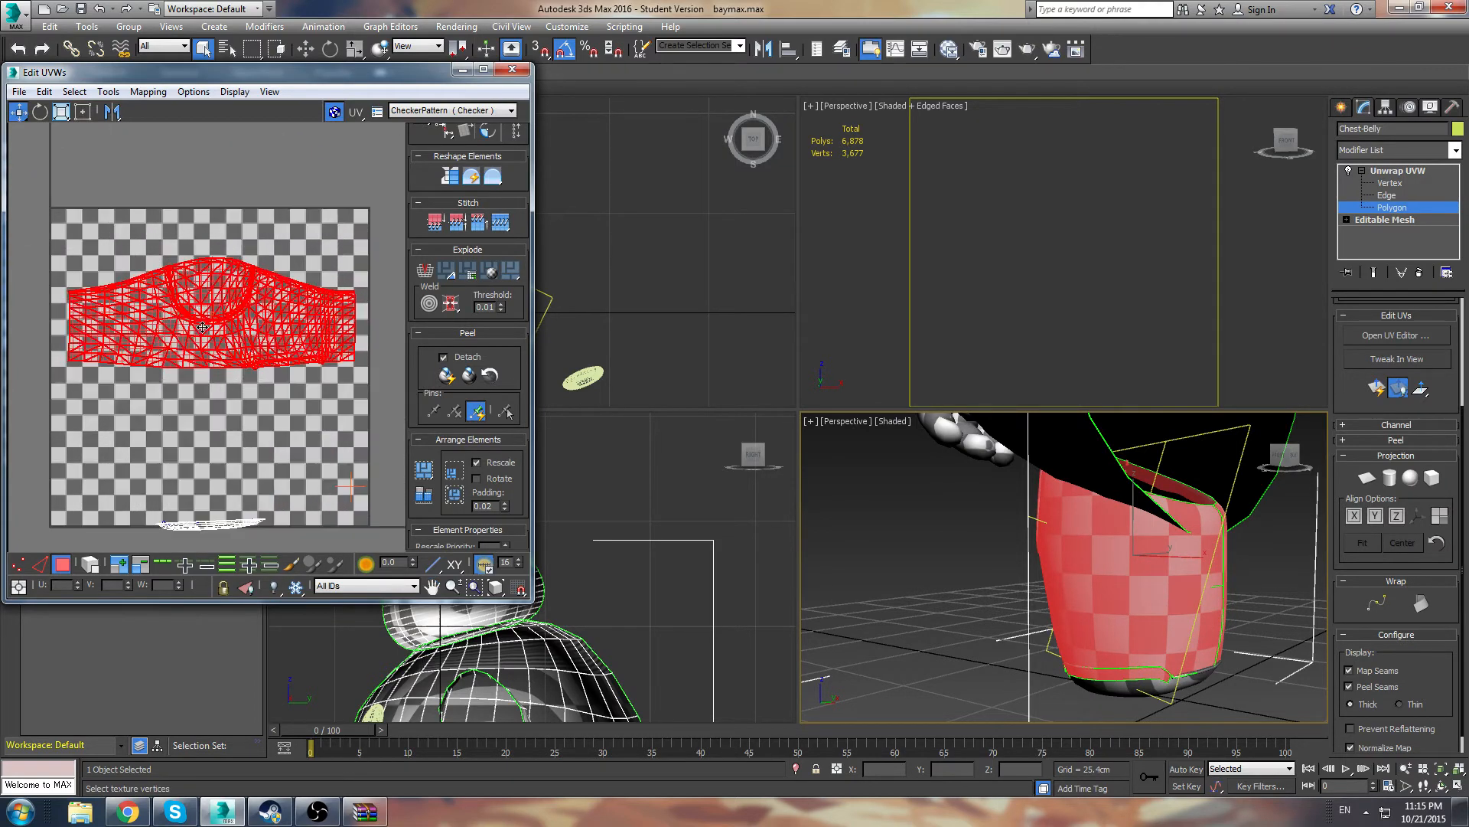
{"action": "scroll", "coordinate": [207, 321], "scroll_direction": "down", "scroll_amount": 1}
{"action": "scroll", "coordinate": [207, 322], "scroll_direction": "down", "scroll_amount": 1}
{"action": "scroll", "coordinate": [244, 315], "scroll_direction": "up", "scroll_amount": 1}
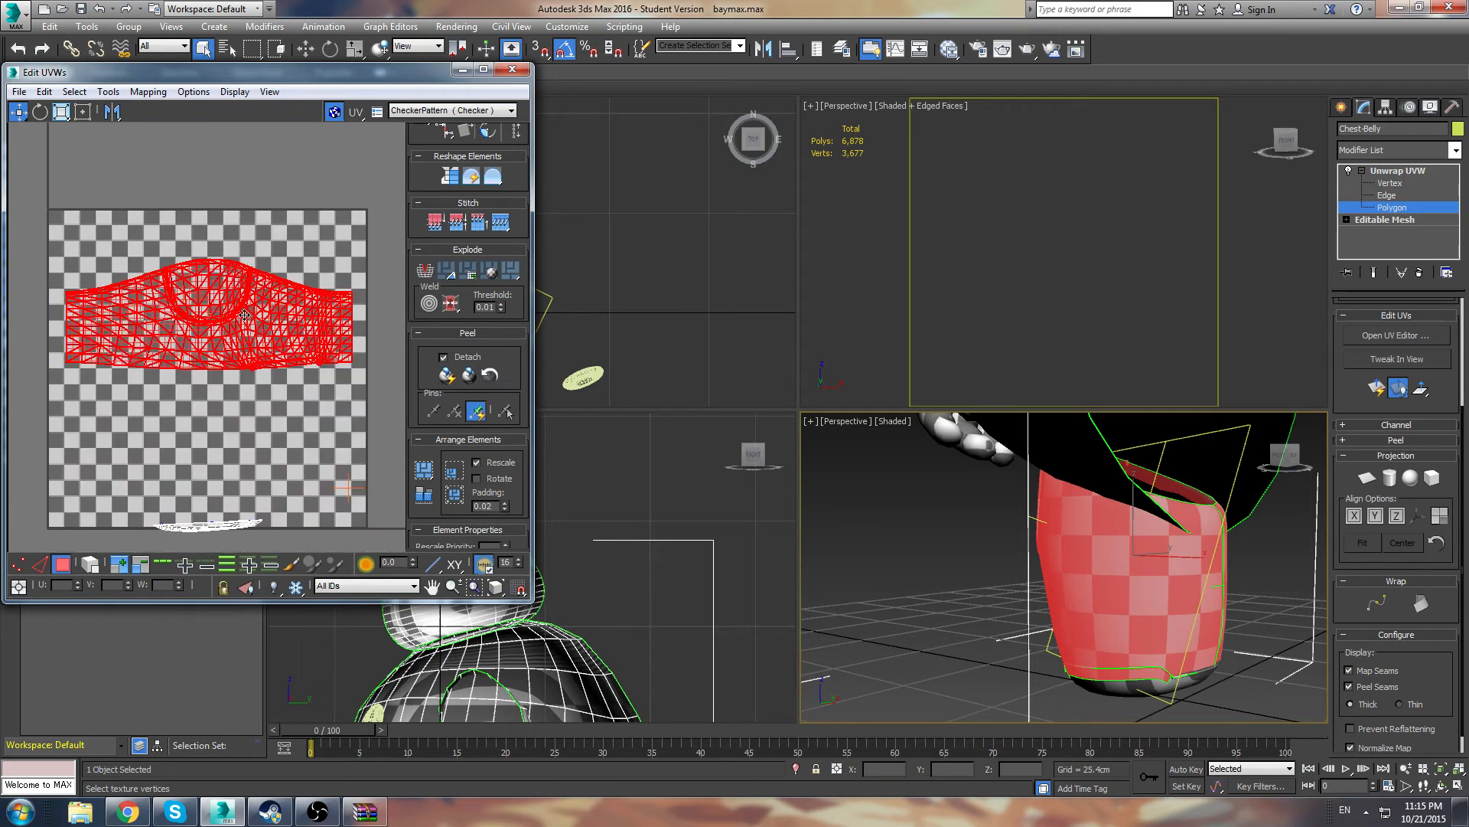
{"action": "left_click_drag", "start_coordinate": [211, 330], "coordinate": [214, 284]}
{"action": "left_click", "coordinate": [61, 112]}
{"action": "left_click_drag", "start_coordinate": [65, 218], "coordinate": [51, 206]}
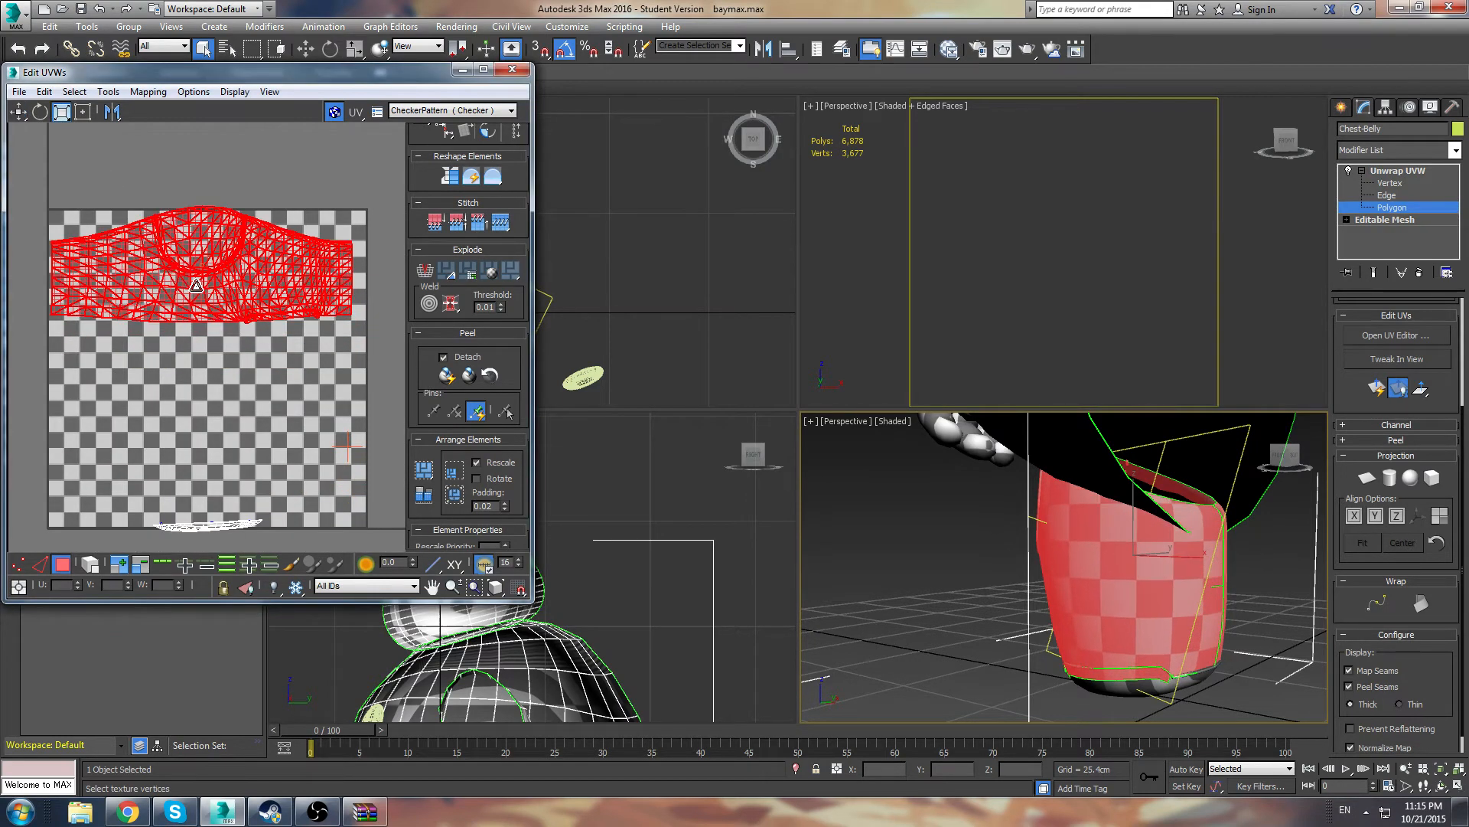
{"action": "left_click_drag", "start_coordinate": [254, 261], "coordinate": [262, 267]}
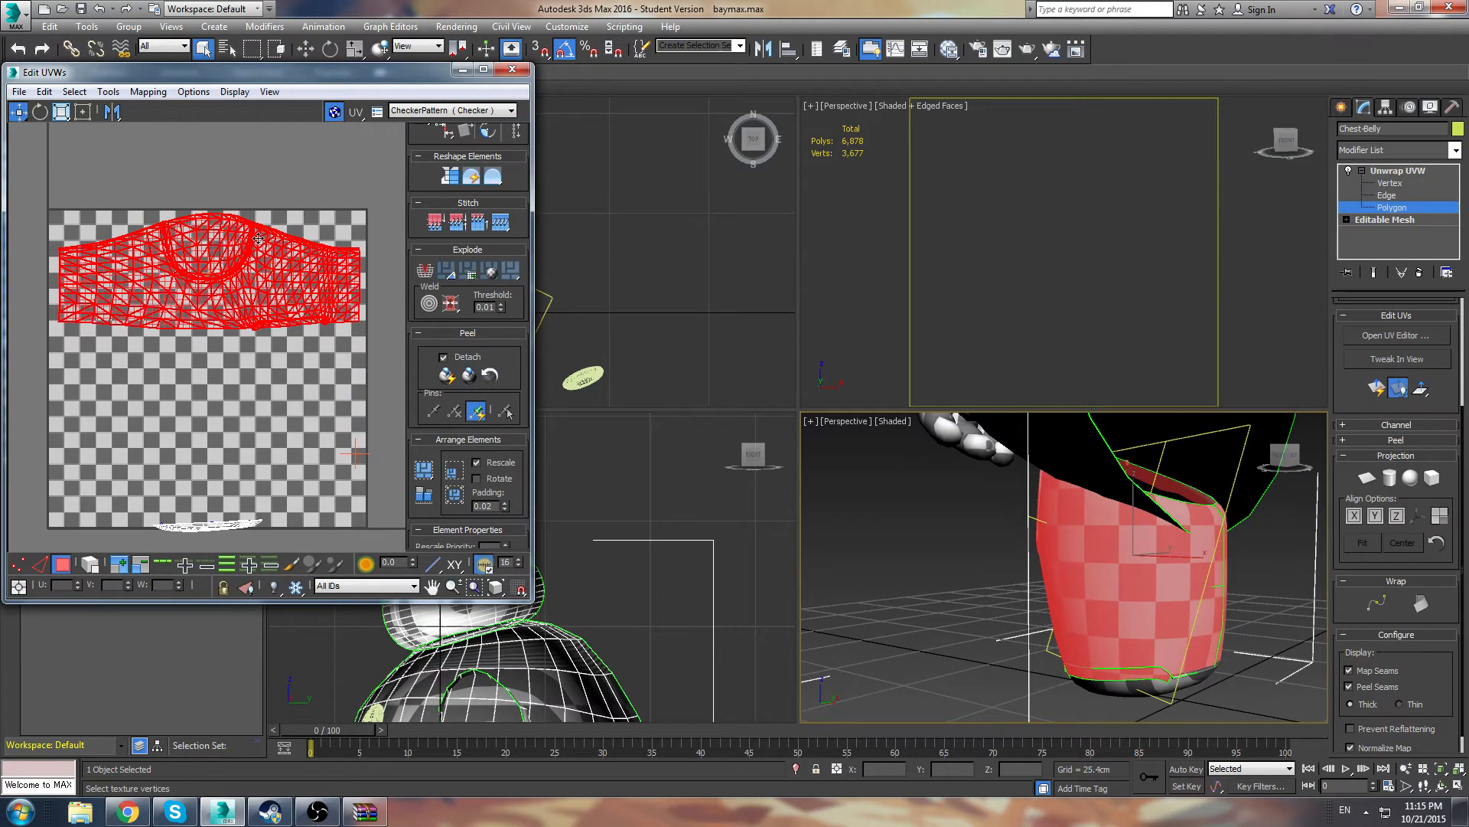
{"action": "left_click", "coordinate": [236, 189]}
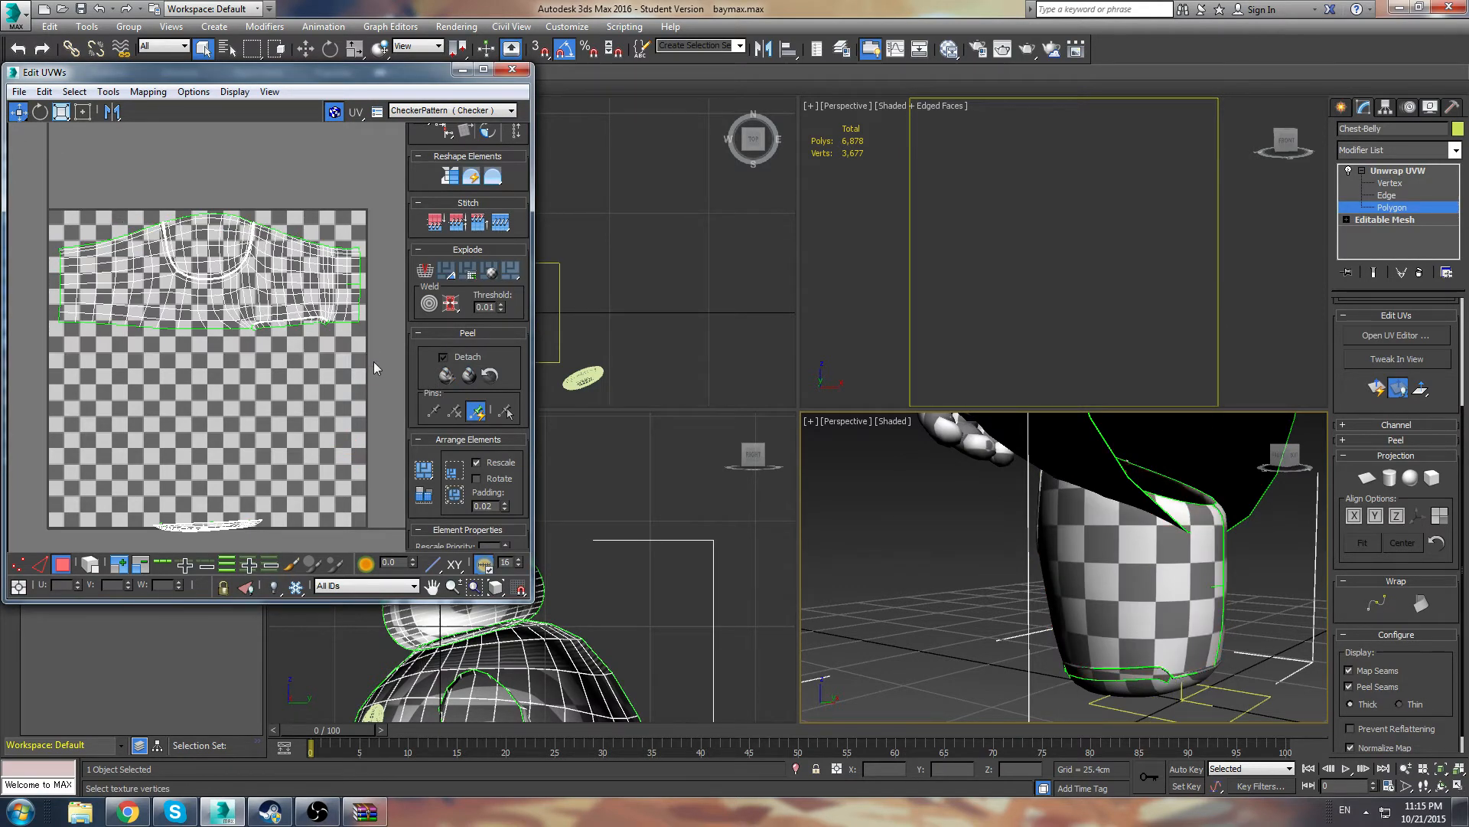
Reselect the whole leg shell and enlarge the UV editor window
{"action": "left_click", "coordinate": [281, 294]}
{"action": "middle_click_drag", "start_coordinate": [1026, 595], "coordinate": [975, 569], "text": "alt"}
{"action": "left_click", "coordinate": [926, 581]}
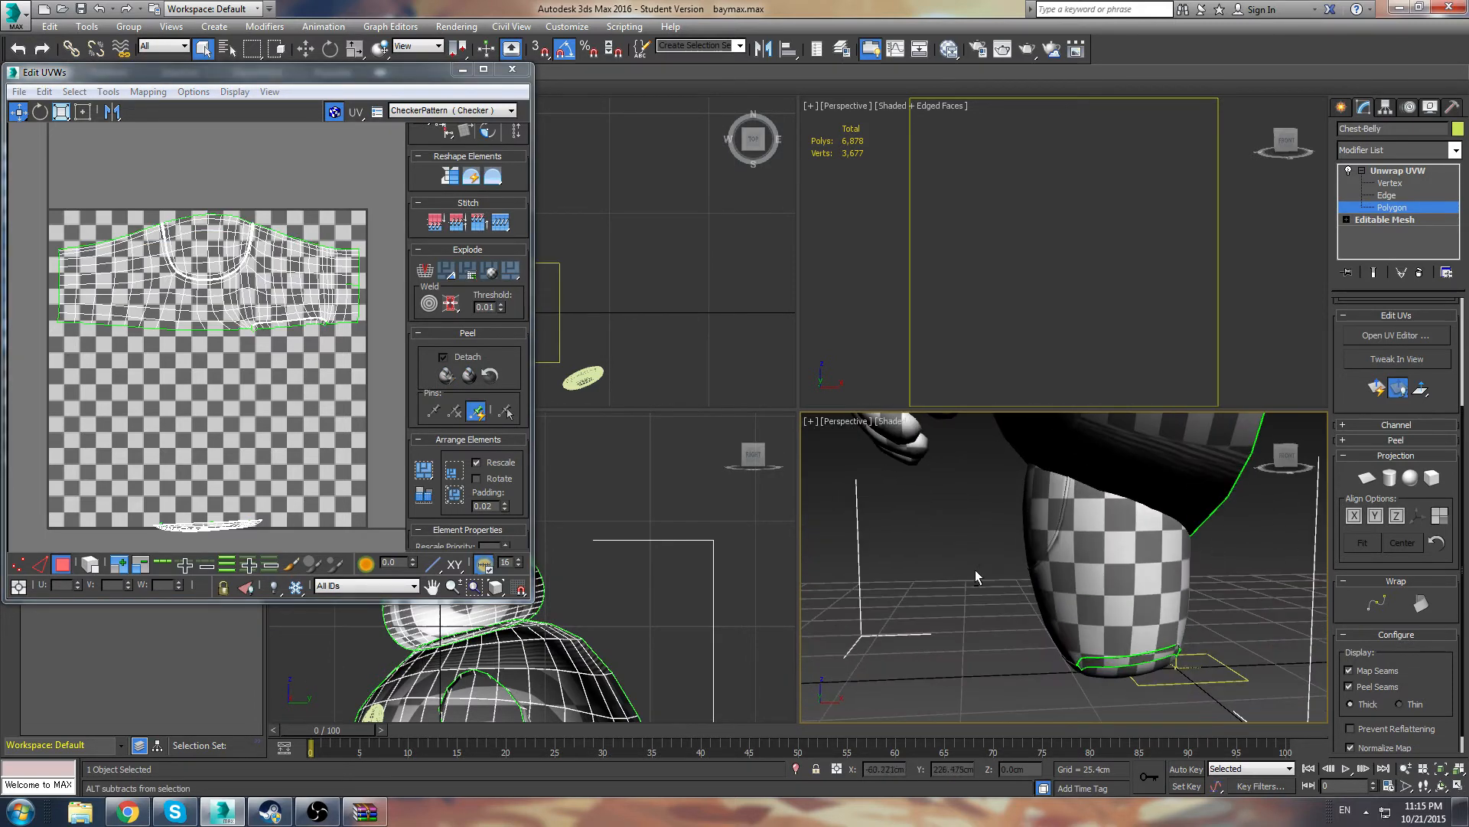
{"action": "middle_click_drag", "start_coordinate": [196, 341], "coordinate": [206, 370]}
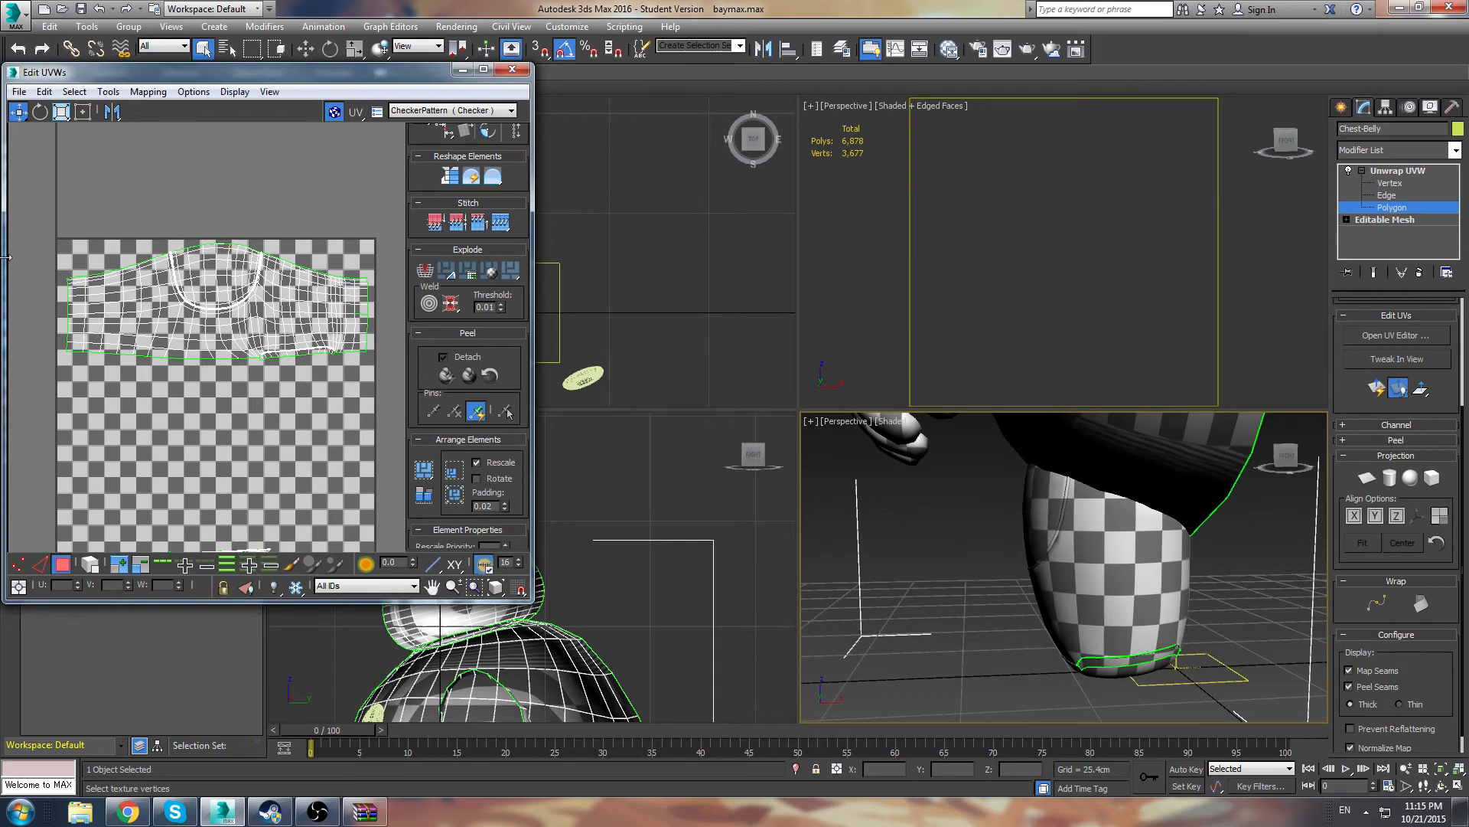
{"action": "key", "text": "ctrl+a"}
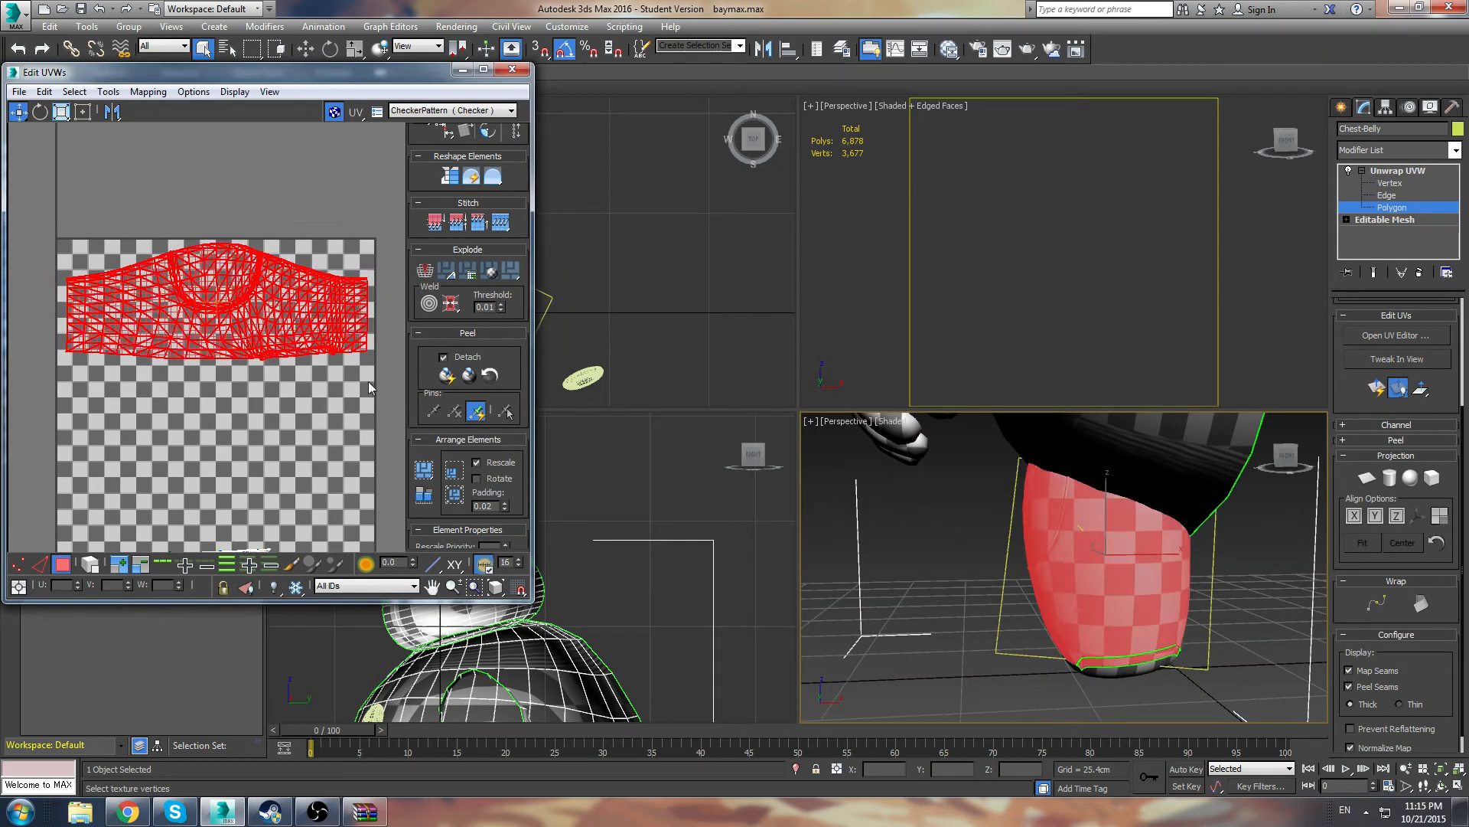
{"action": "left_click_drag", "start_coordinate": [532, 602], "coordinate": [791, 710]}
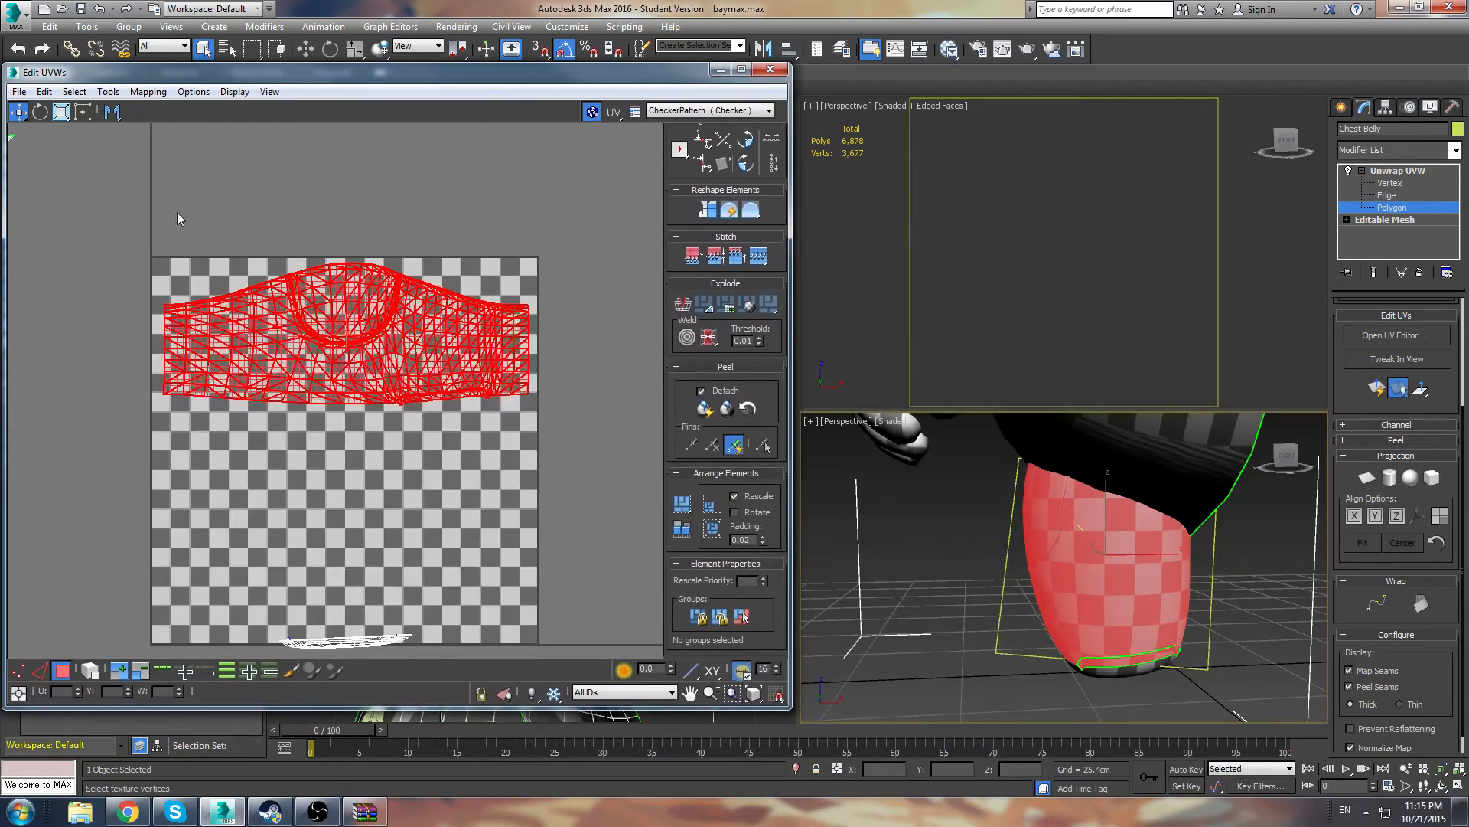
Relax the leg shell briefly with the Relax Tool, using the Relax By Polygon Angles method
{"action": "left_click", "coordinate": [108, 91]}
{"action": "left_click", "coordinate": [153, 354]}
{"action": "left_click_drag", "start_coordinate": [123, 112], "coordinate": [152, 80]}
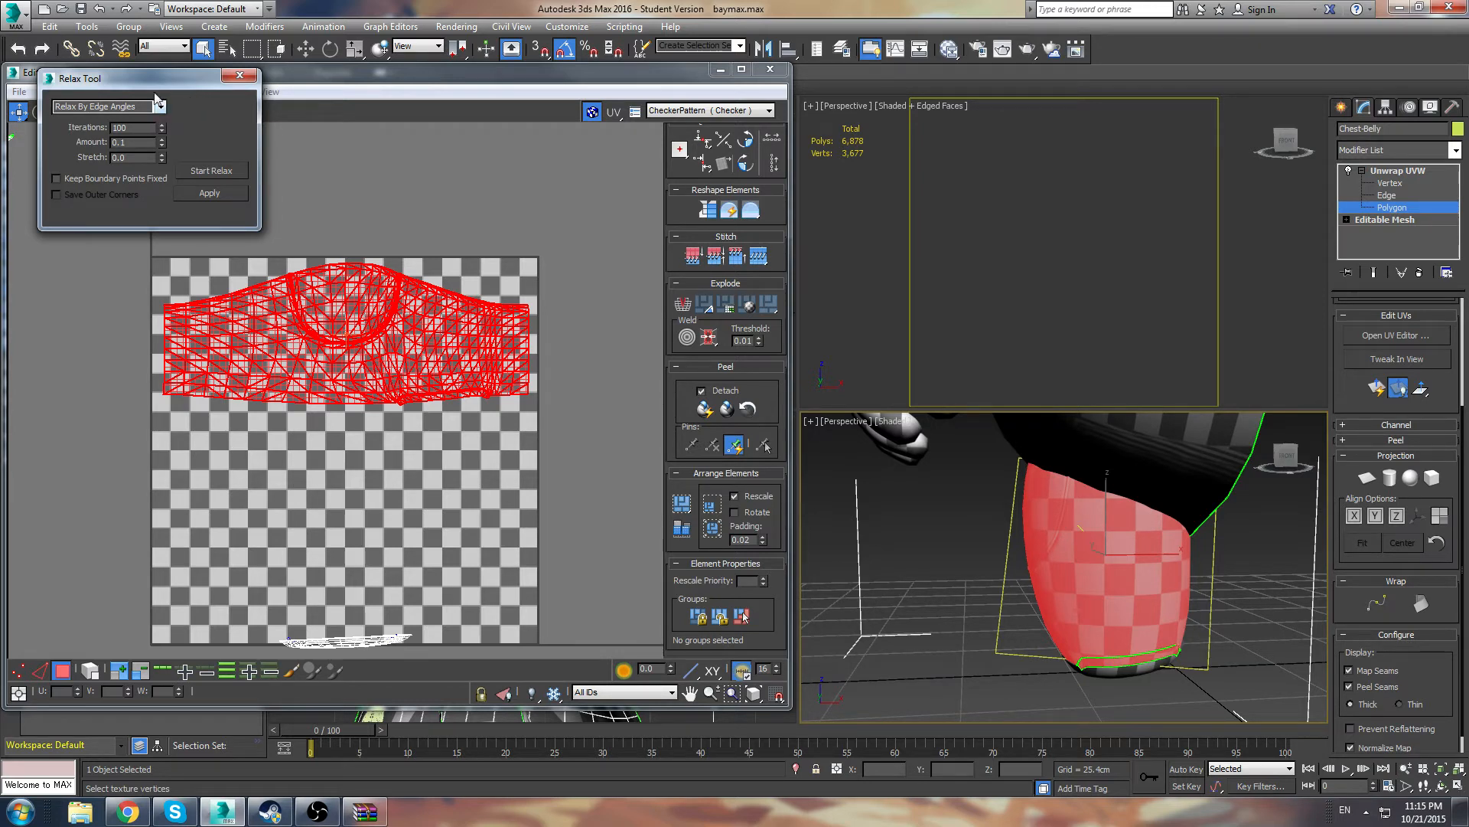
{"action": "left_click", "coordinate": [160, 107]}
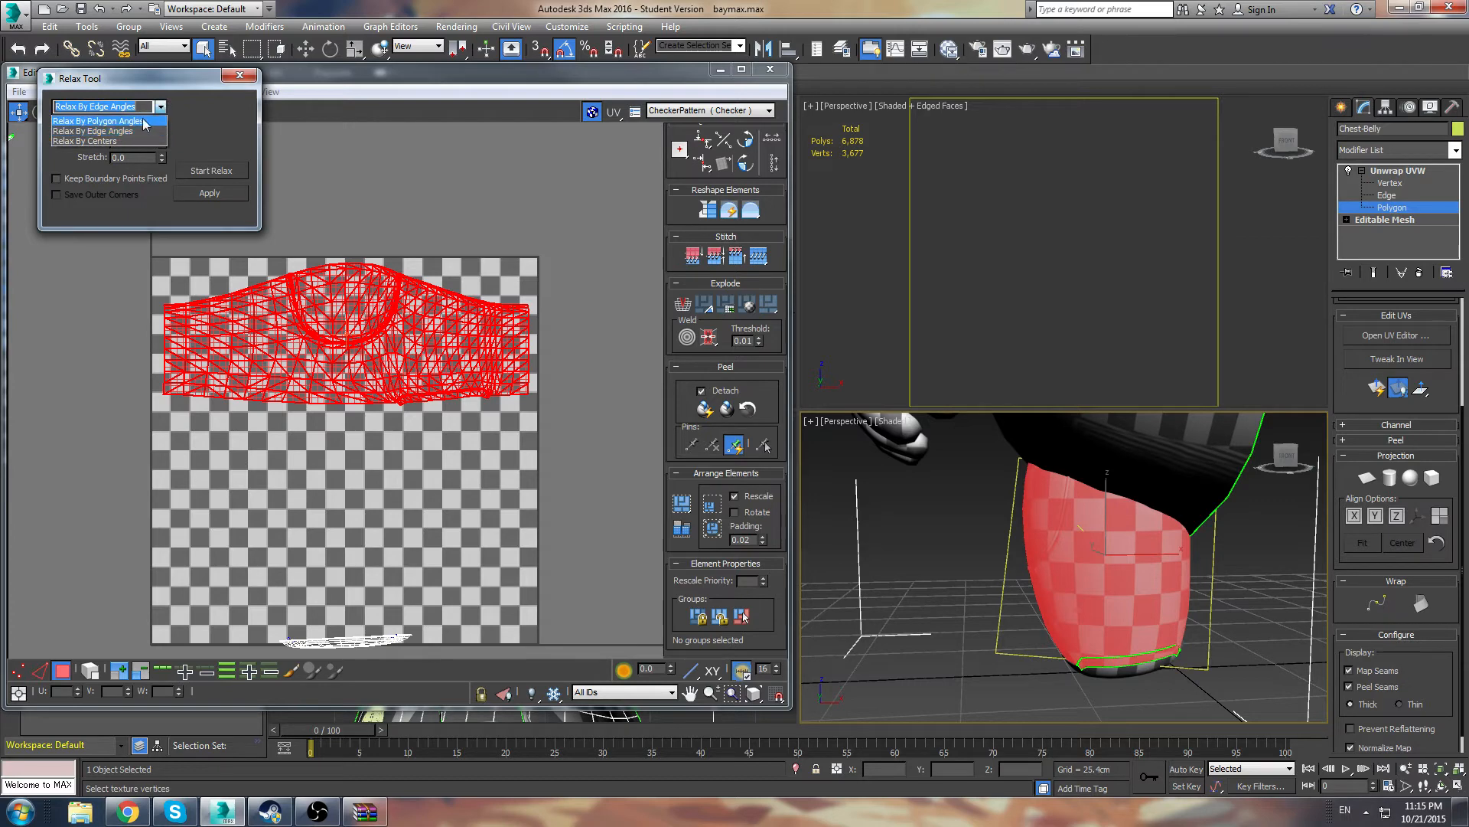
{"action": "left_click", "coordinate": [145, 122]}
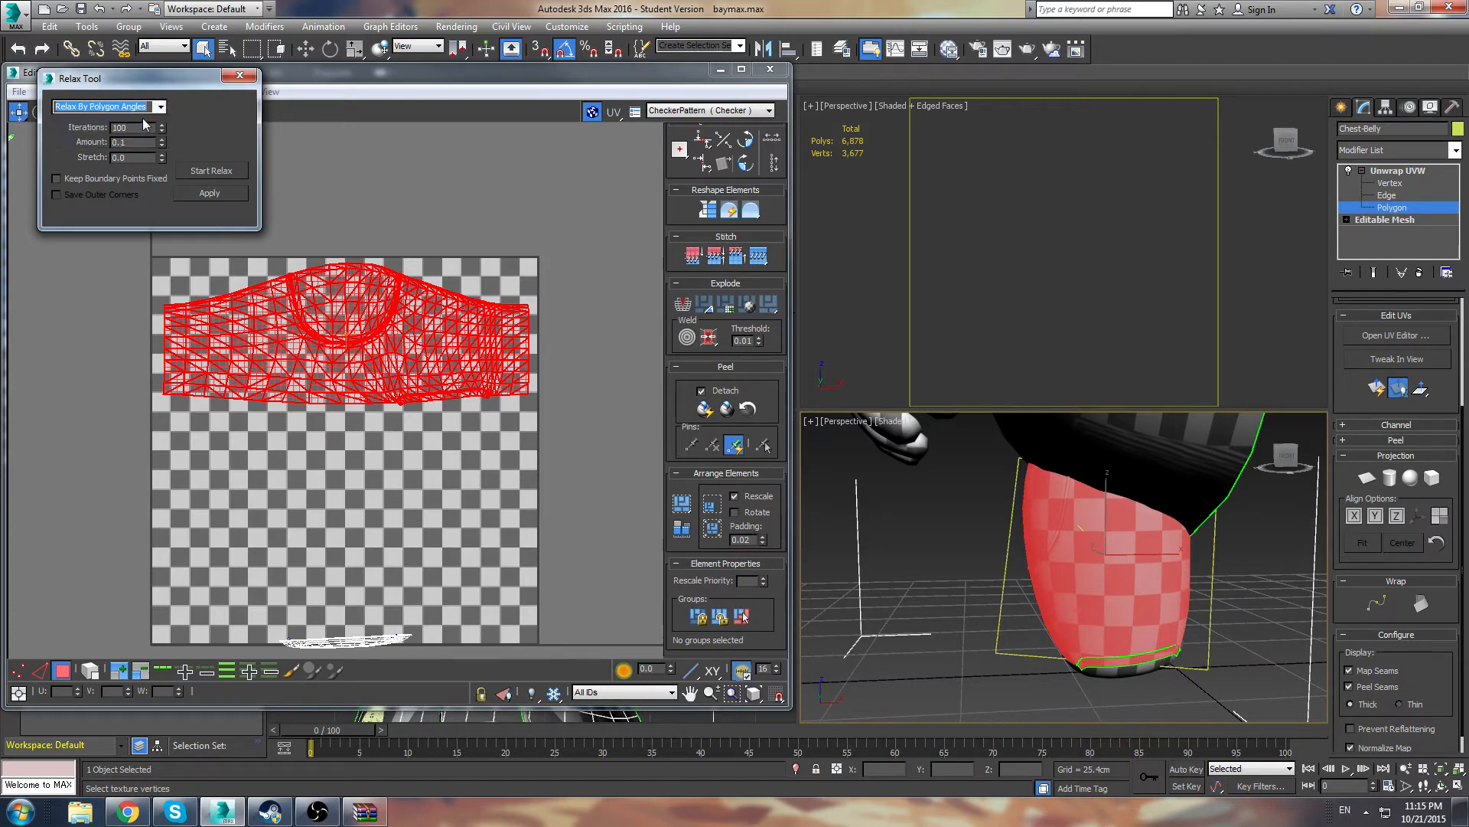
{"action": "left_click", "coordinate": [206, 172]}
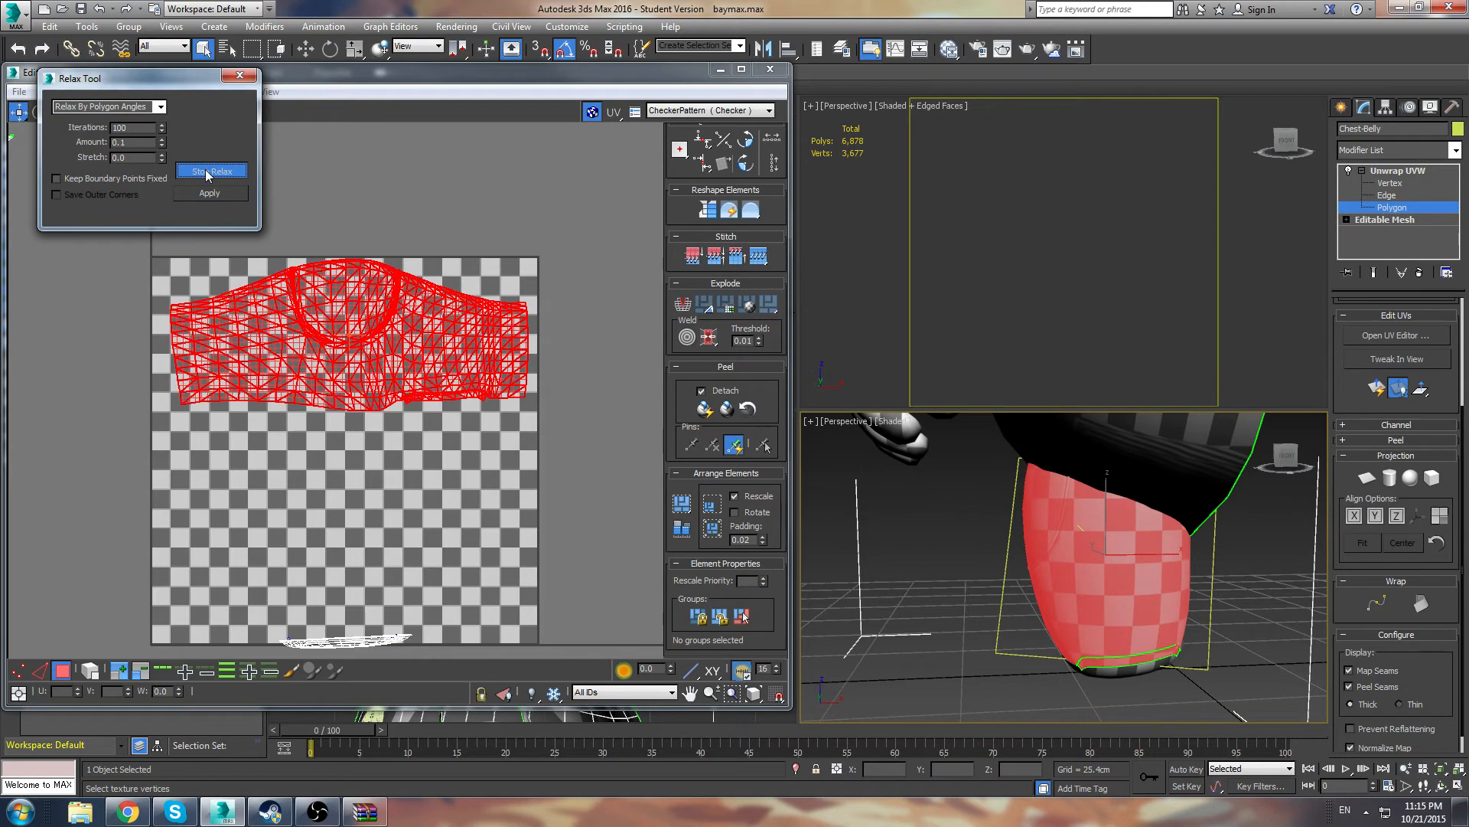
{"action": "left_click", "coordinate": [206, 171]}
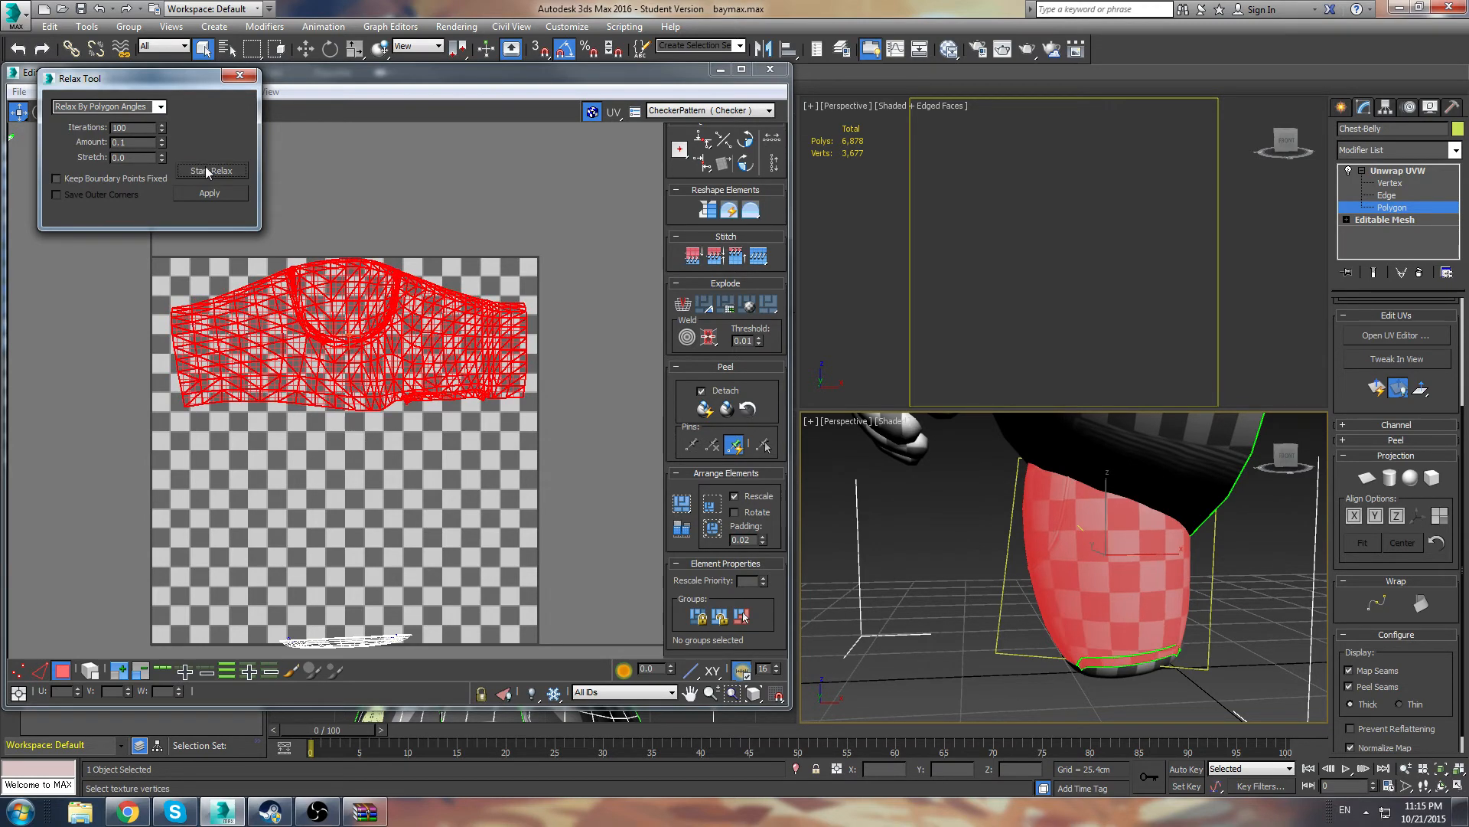
Nudge the relaxed leg shell slightly down inside the tile and deselect it
{"action": "left_click", "coordinate": [371, 290]}
{"action": "left_click_drag", "start_coordinate": [405, 319], "coordinate": [406, 327]}
{"action": "left_click", "coordinate": [429, 240]}
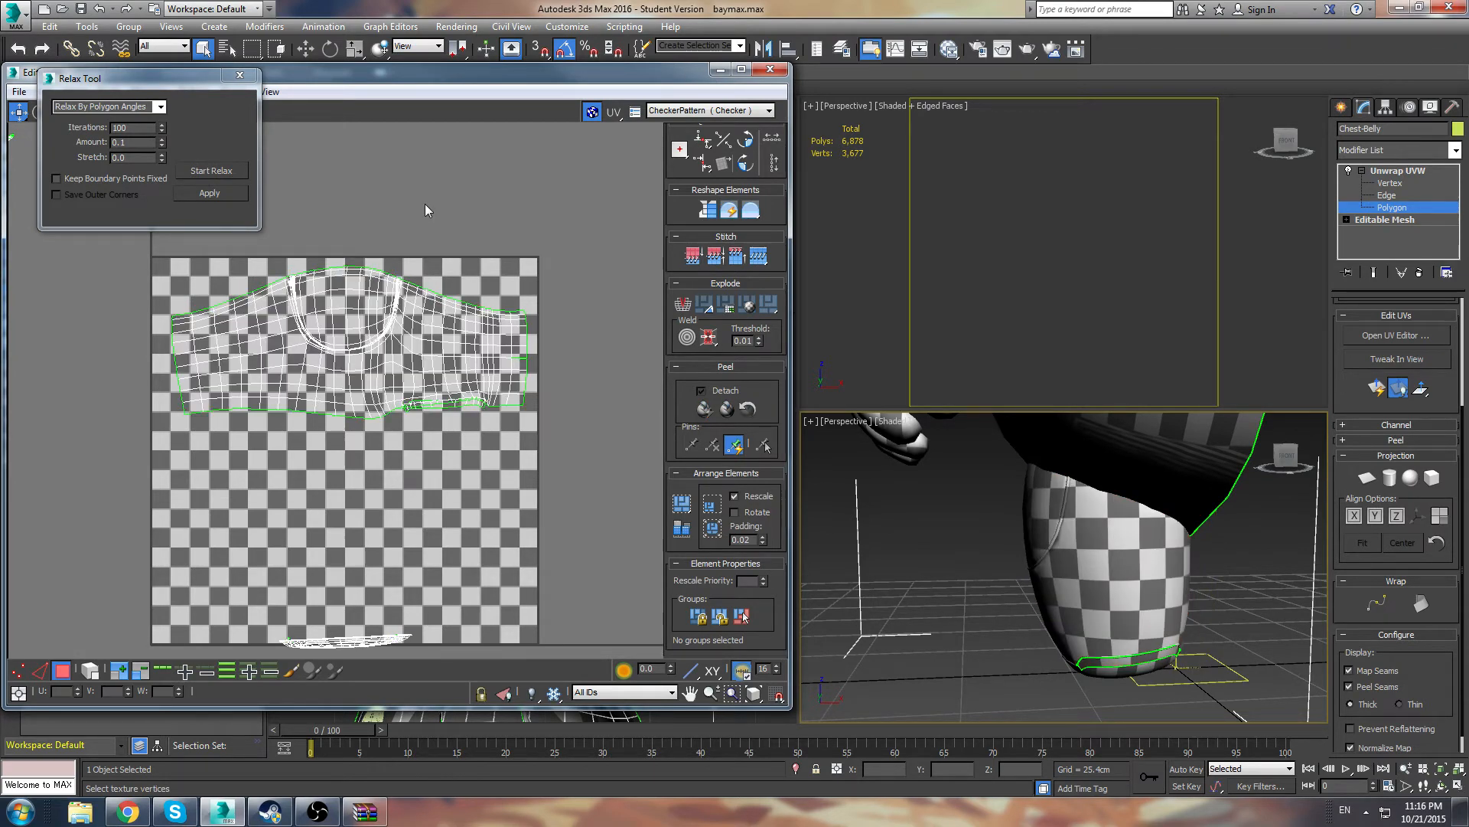
Close the Relax Tool, then select the flat foot-sole shell at the tile's lower edge and move it further inside the tile
{"action": "mouse_move", "coordinate": [980, 589]}
{"action": "middle_mouse_down", "text": "alt"}
{"action": "mouse_move", "coordinate": [1221, 575]}
{"action": "mouse_move", "coordinate": [1333, 607]}
{"action": "mouse_move", "coordinate": [975, 568]}
{"action": "middle_mouse_up", "text": "alt"}
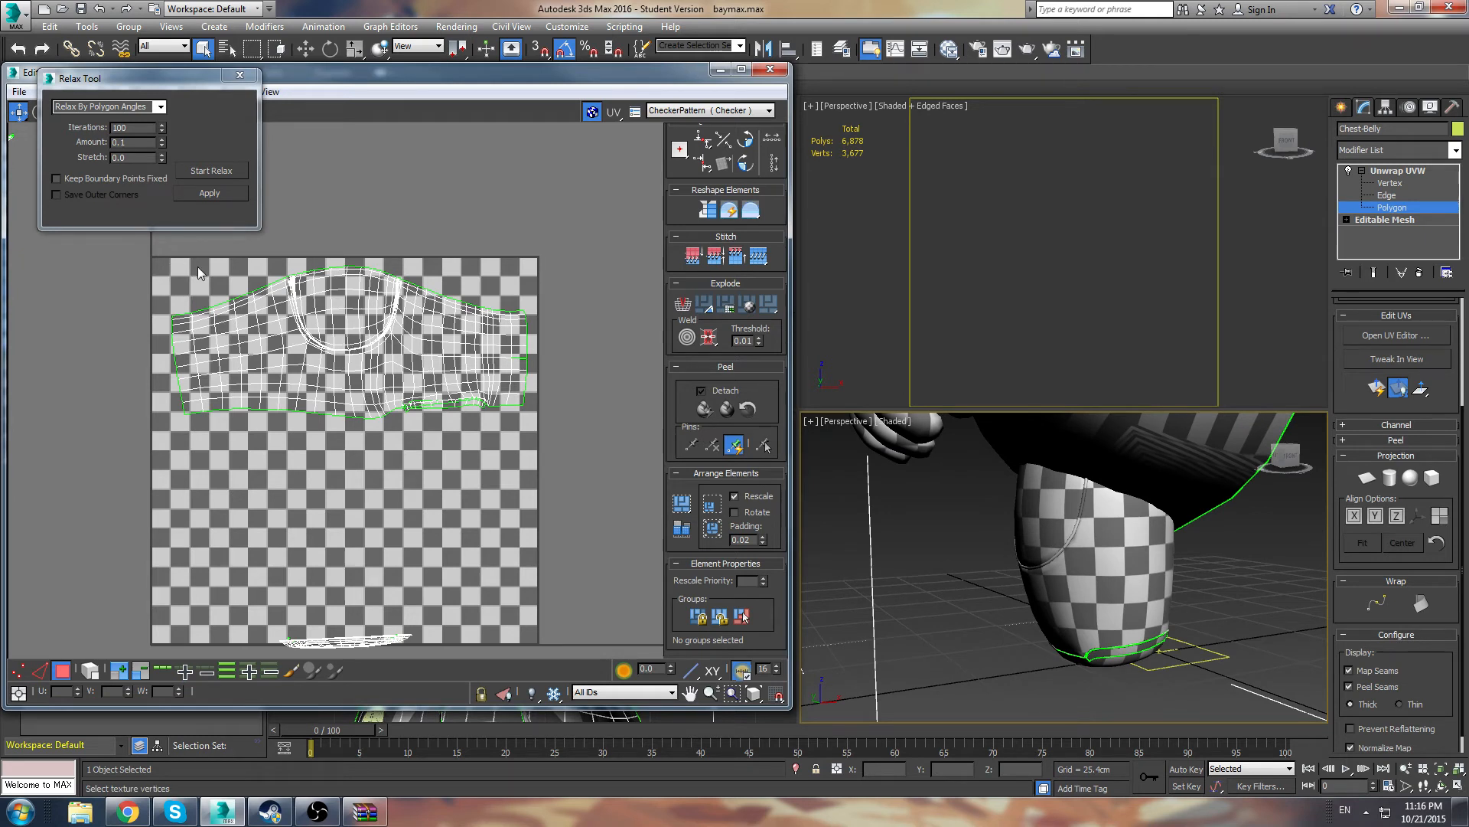
{"action": "left_click", "coordinate": [239, 75]}
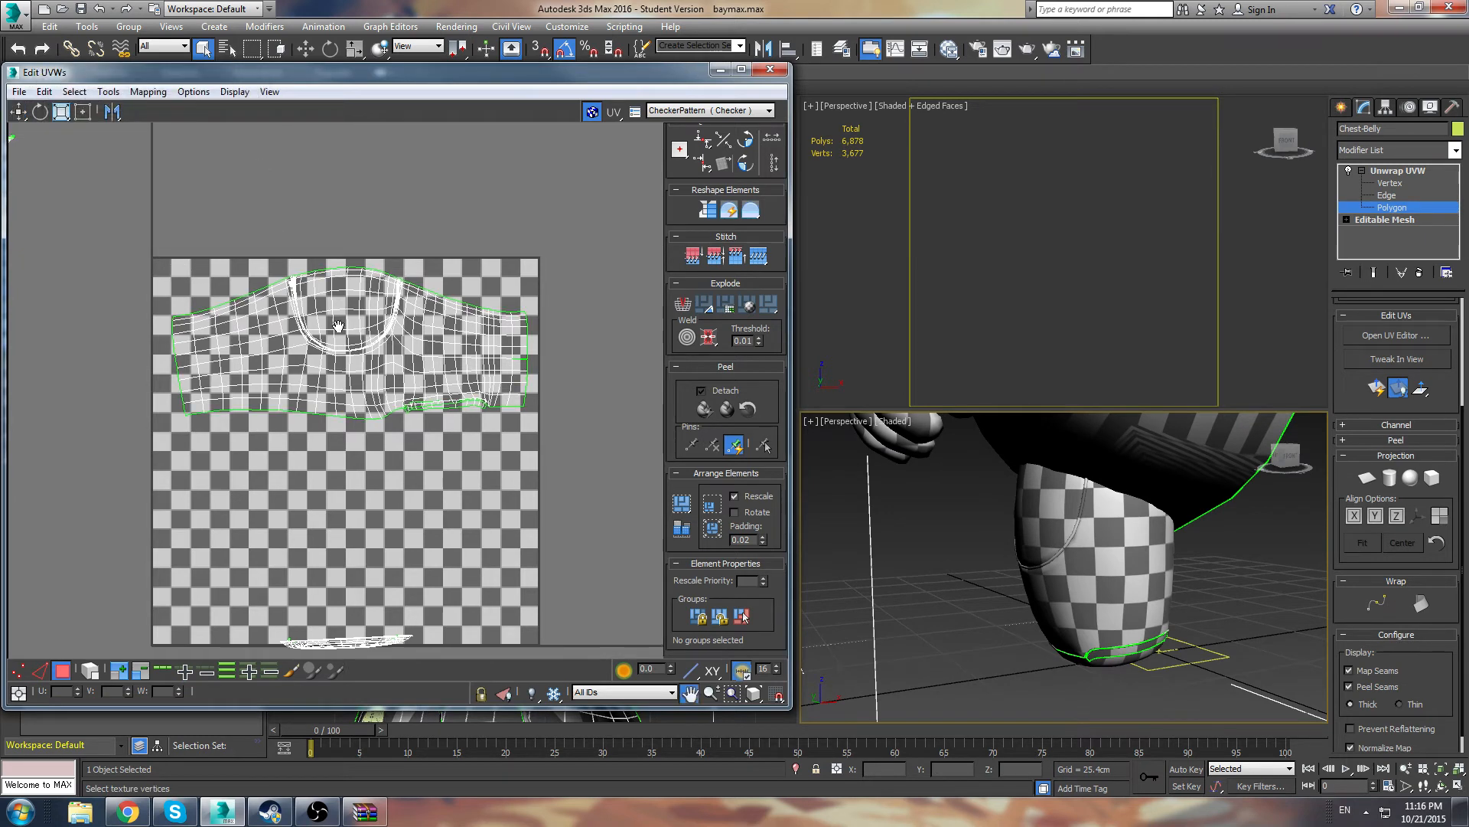
{"action": "middle_click_drag", "start_coordinate": [338, 323], "coordinate": [382, 287]}
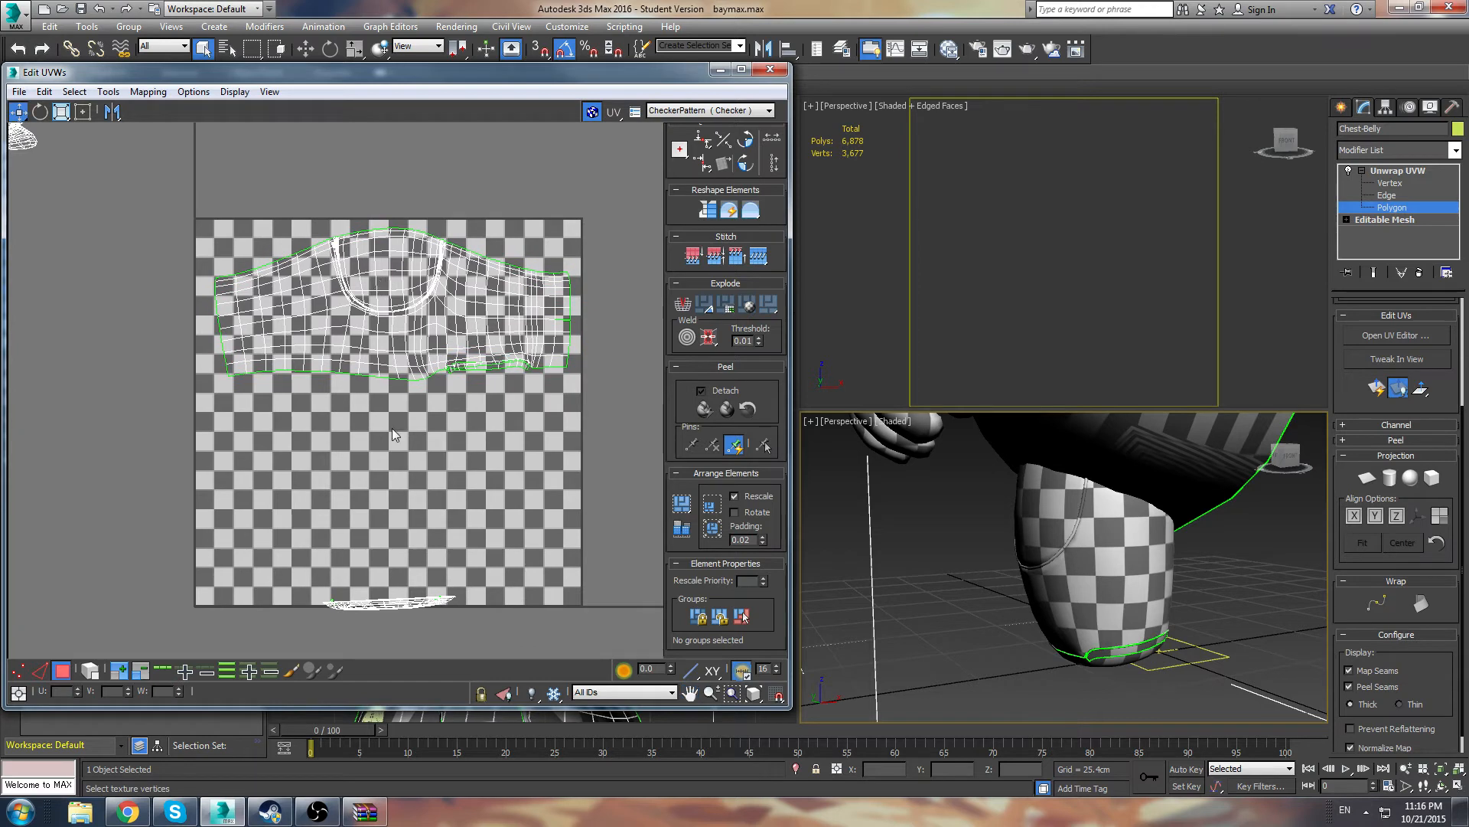
{"action": "left_click_drag", "start_coordinate": [533, 663], "coordinate": [532, 664]}
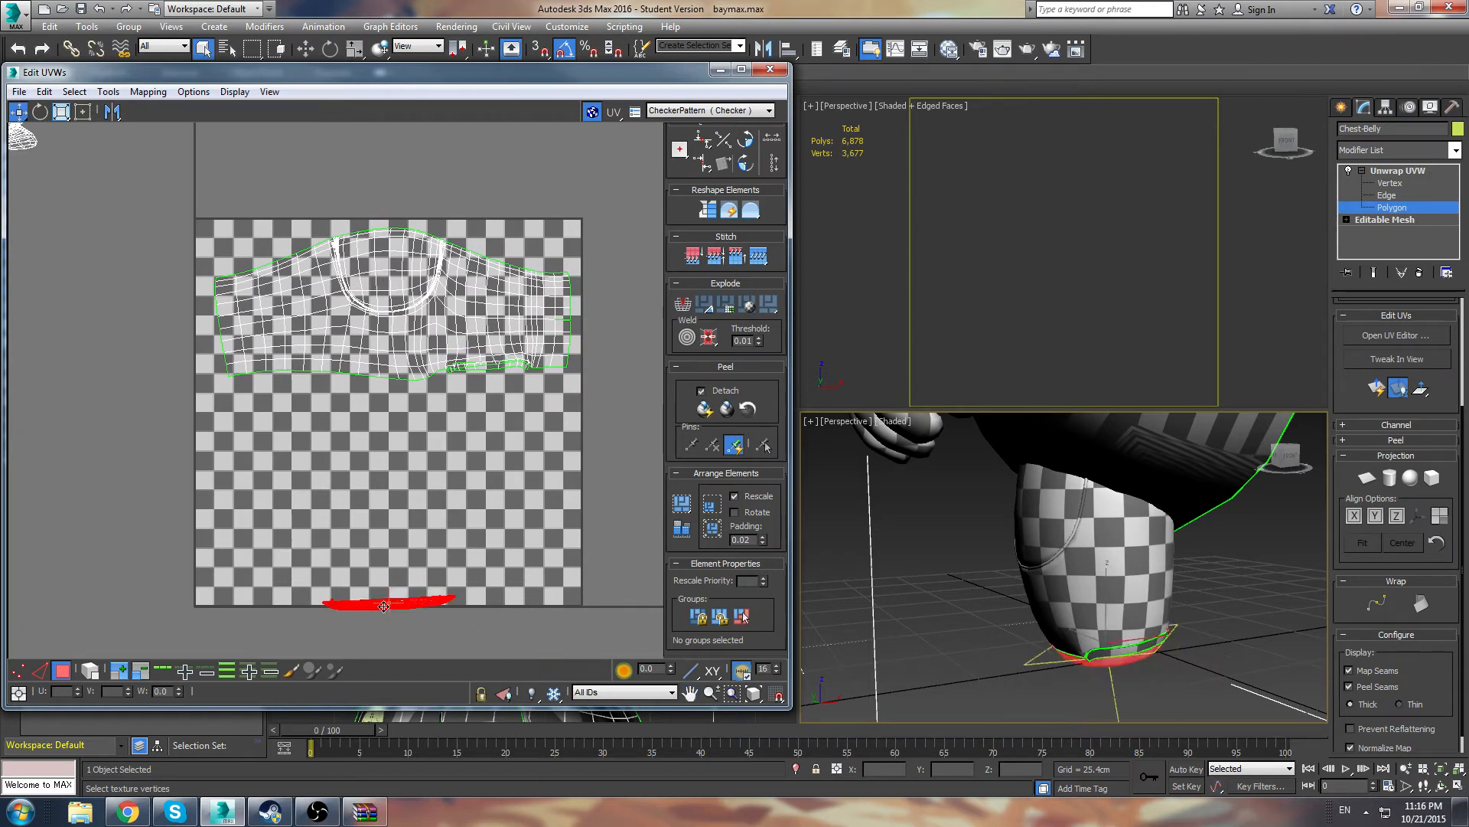
{"action": "left_click_drag", "start_coordinate": [380, 603], "coordinate": [508, 524]}
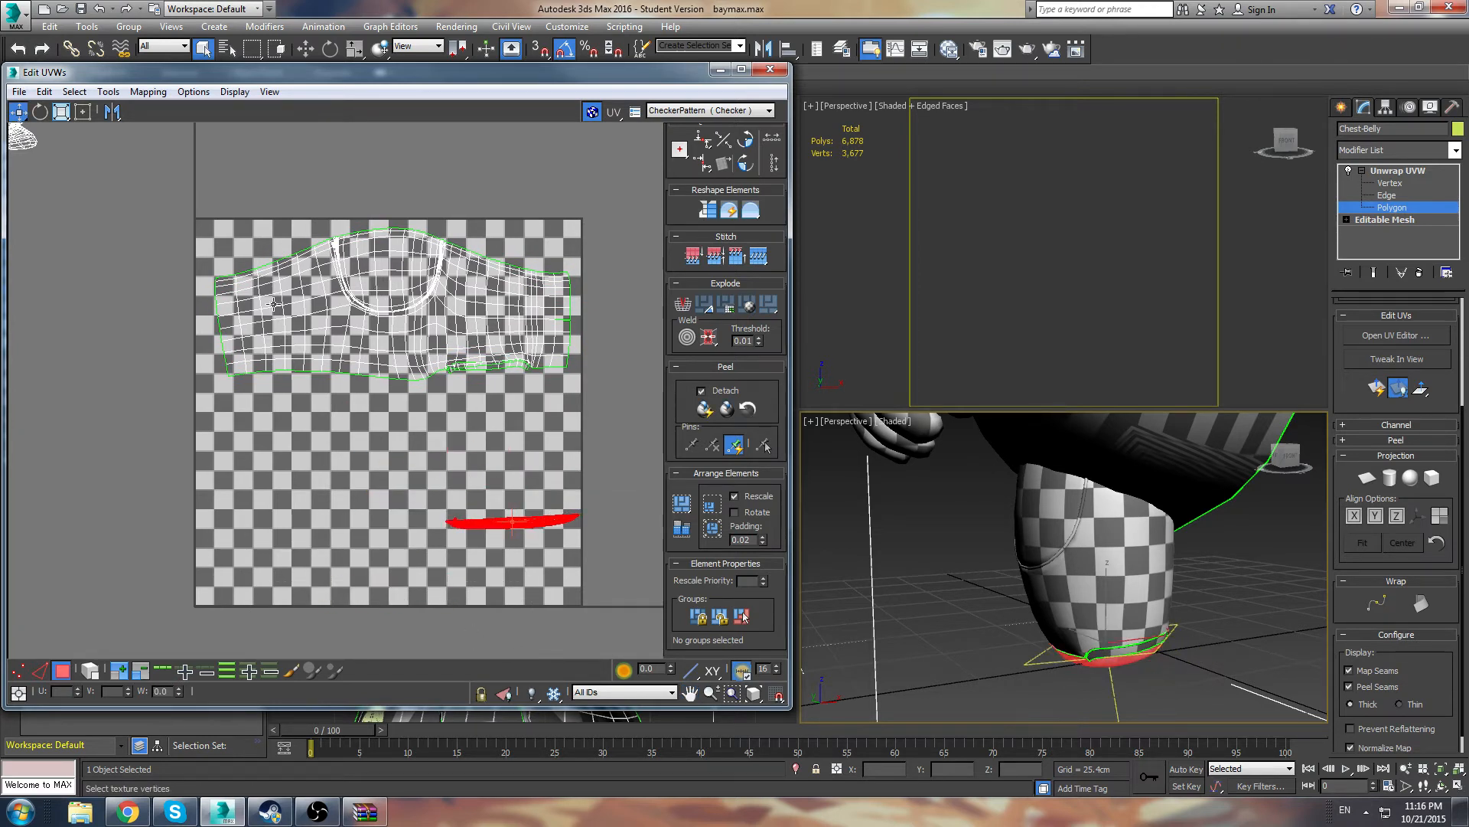
Apply a planar projection aligned to the Z axis to the selected foot-sole faces and leave projection mode
{"action": "middle_click_drag", "start_coordinate": [484, 329], "coordinate": [468, 358]}
{"action": "middle_click_drag", "start_coordinate": [492, 551], "coordinate": [451, 466]}
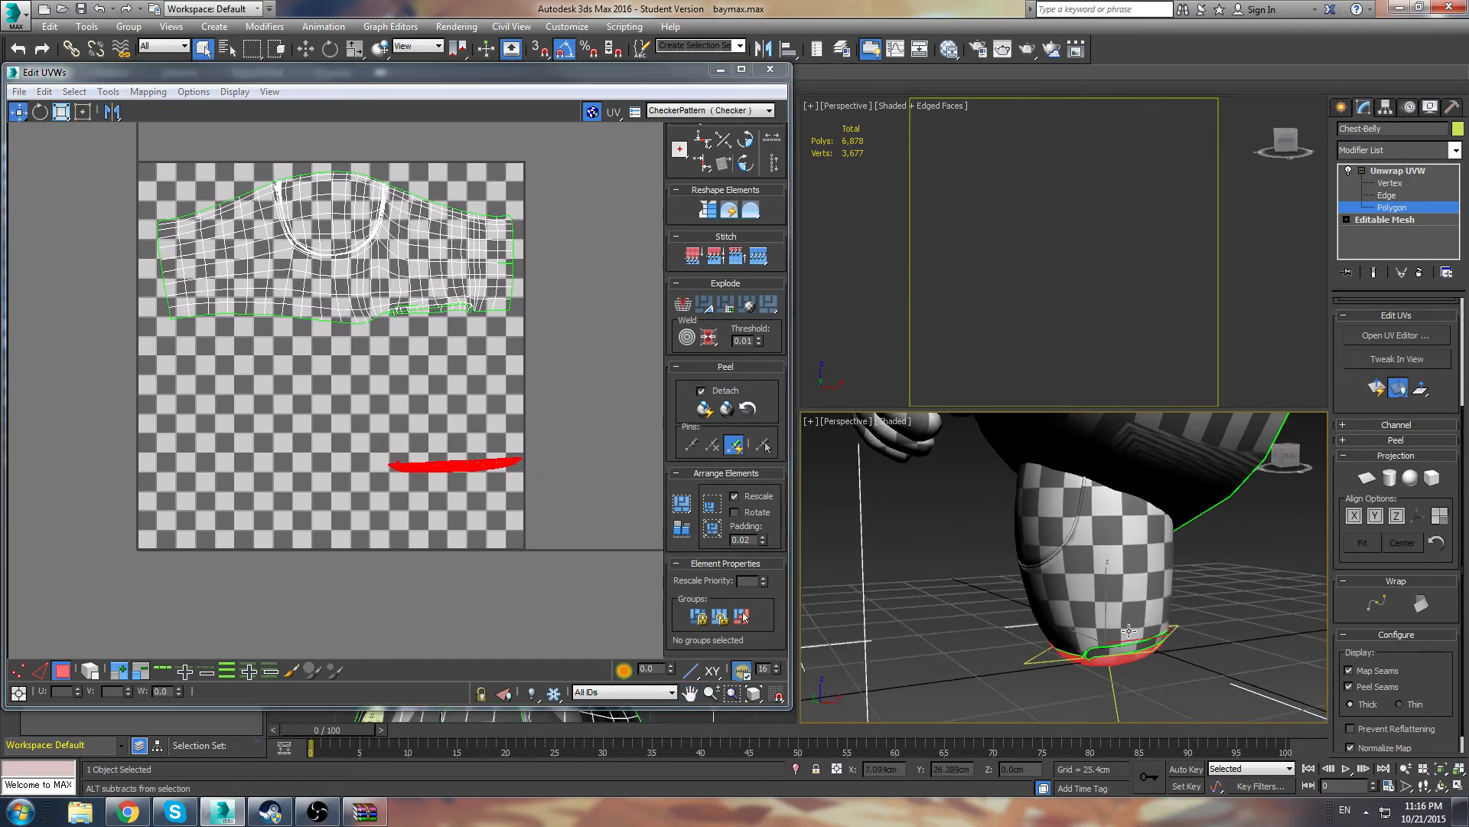
{"action": "middle_click_drag", "start_coordinate": [1106, 613], "coordinate": [1108, 684], "text": "alt"}
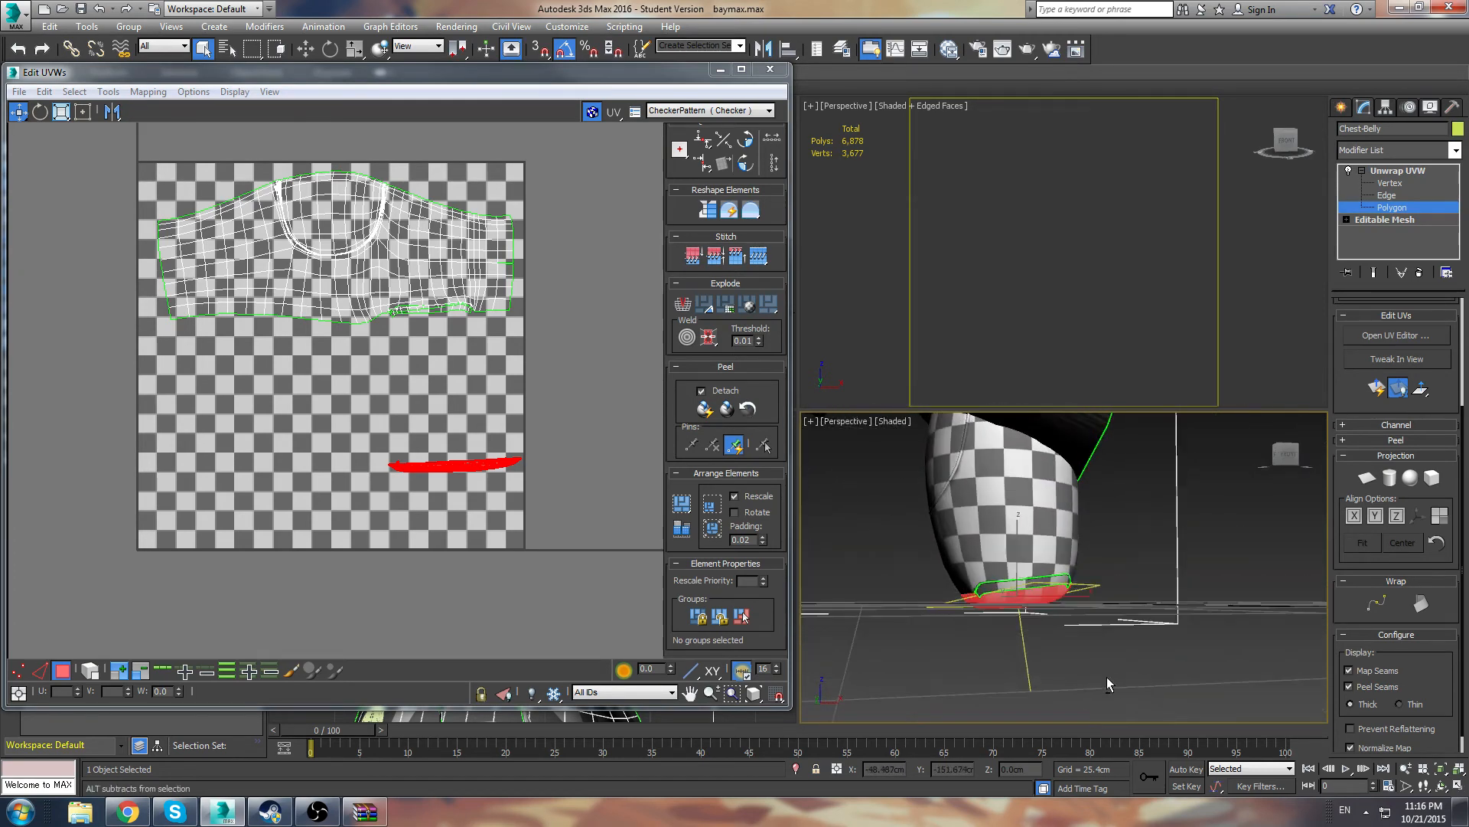
{"action": "left_click", "coordinate": [1368, 478]}
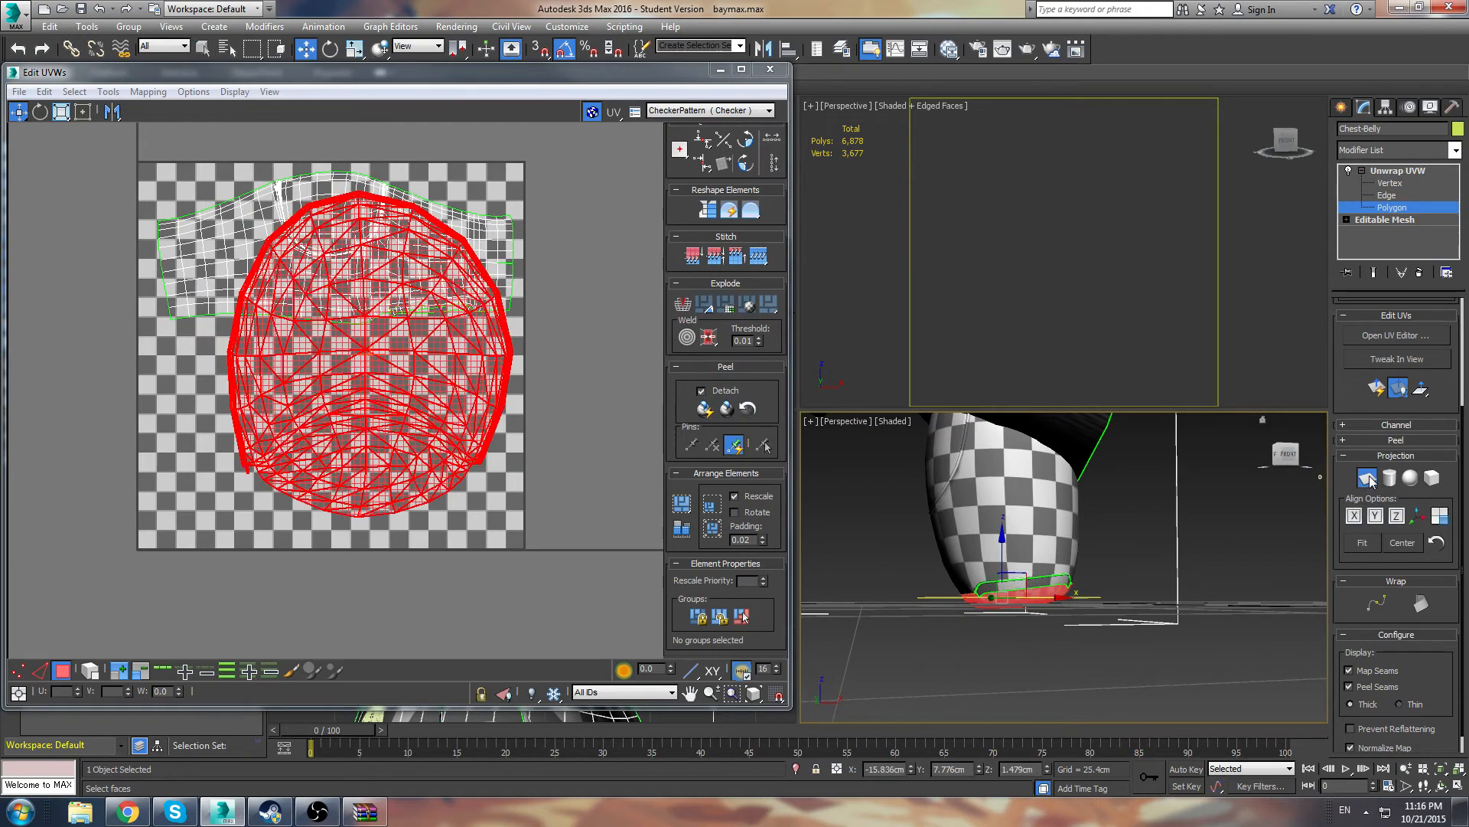
{"action": "middle_click_drag", "start_coordinate": [1190, 576], "coordinate": [1225, 547], "text": "alt"}
{"action": "left_click", "coordinate": [1370, 516]}
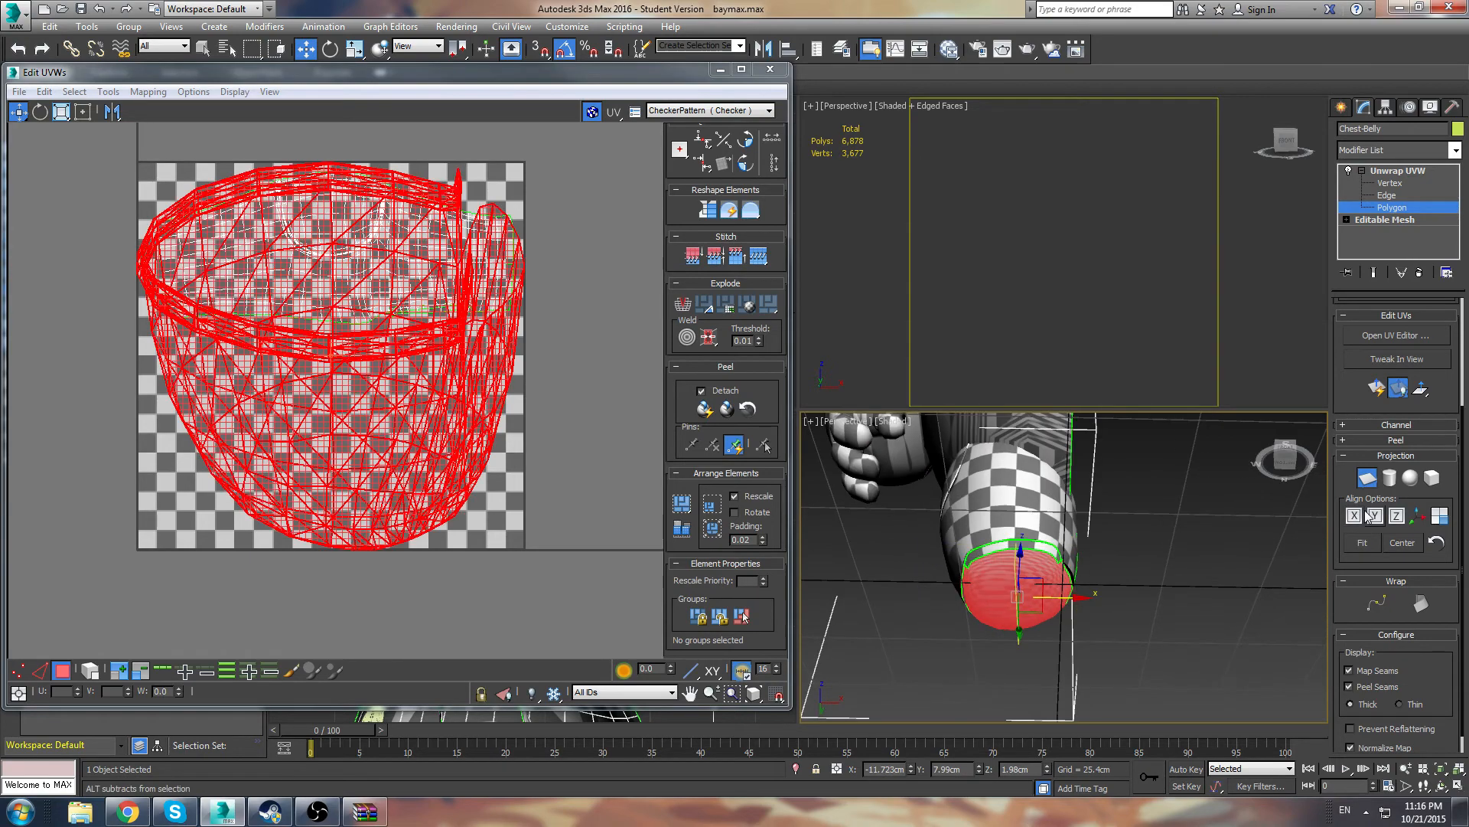
{"action": "left_click", "coordinate": [1396, 515]}
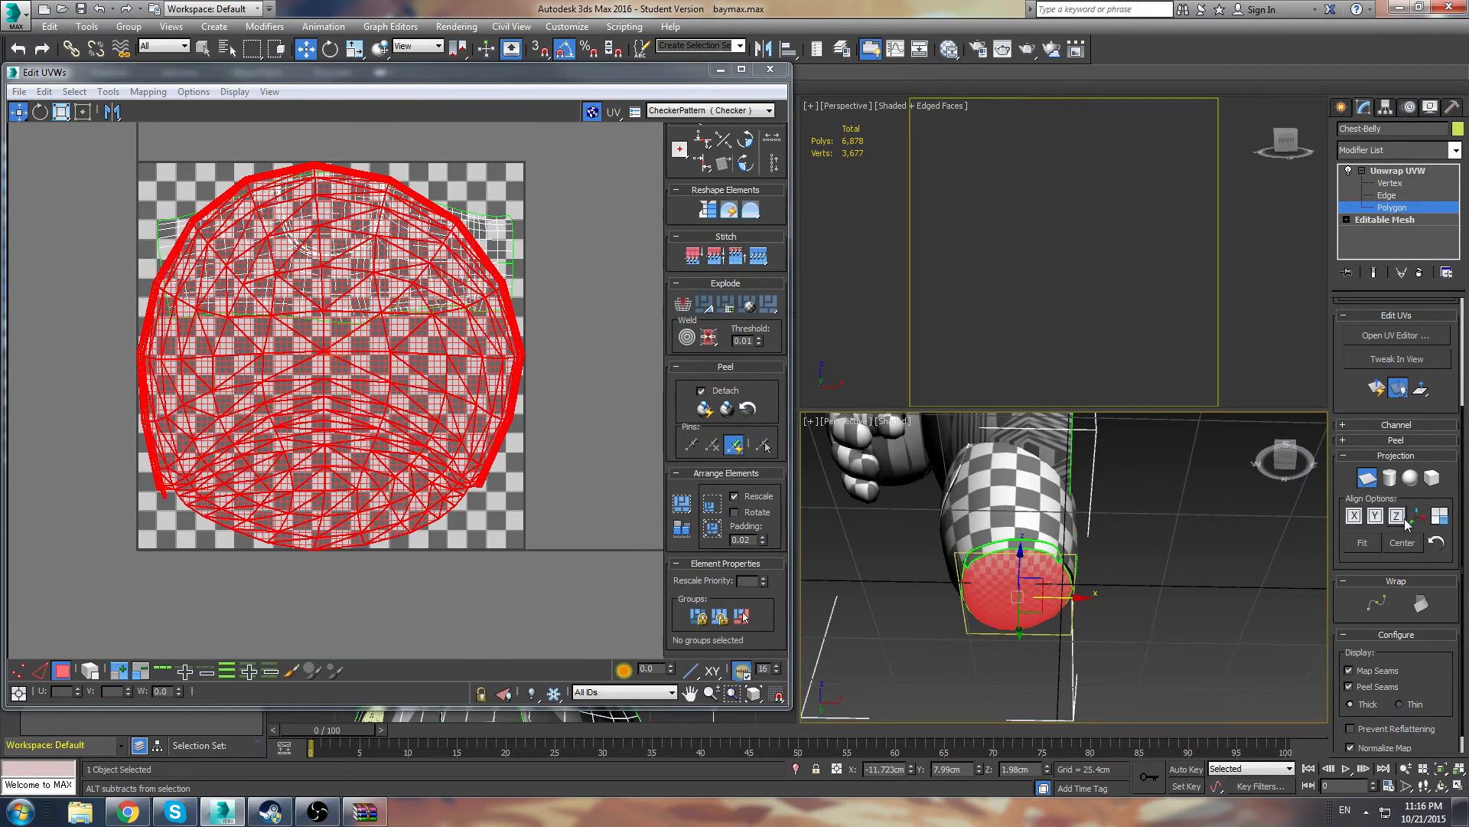
{"action": "left_click", "coordinate": [1371, 485]}
Move the planar-mapped sole shell down off the leg shell so it mostly lies below the tile, keeping it selected
{"action": "scroll", "coordinate": [436, 241], "scroll_direction": "down", "scroll_amount": 2}
{"action": "left_click_drag", "start_coordinate": [432, 257], "coordinate": [423, 447]}
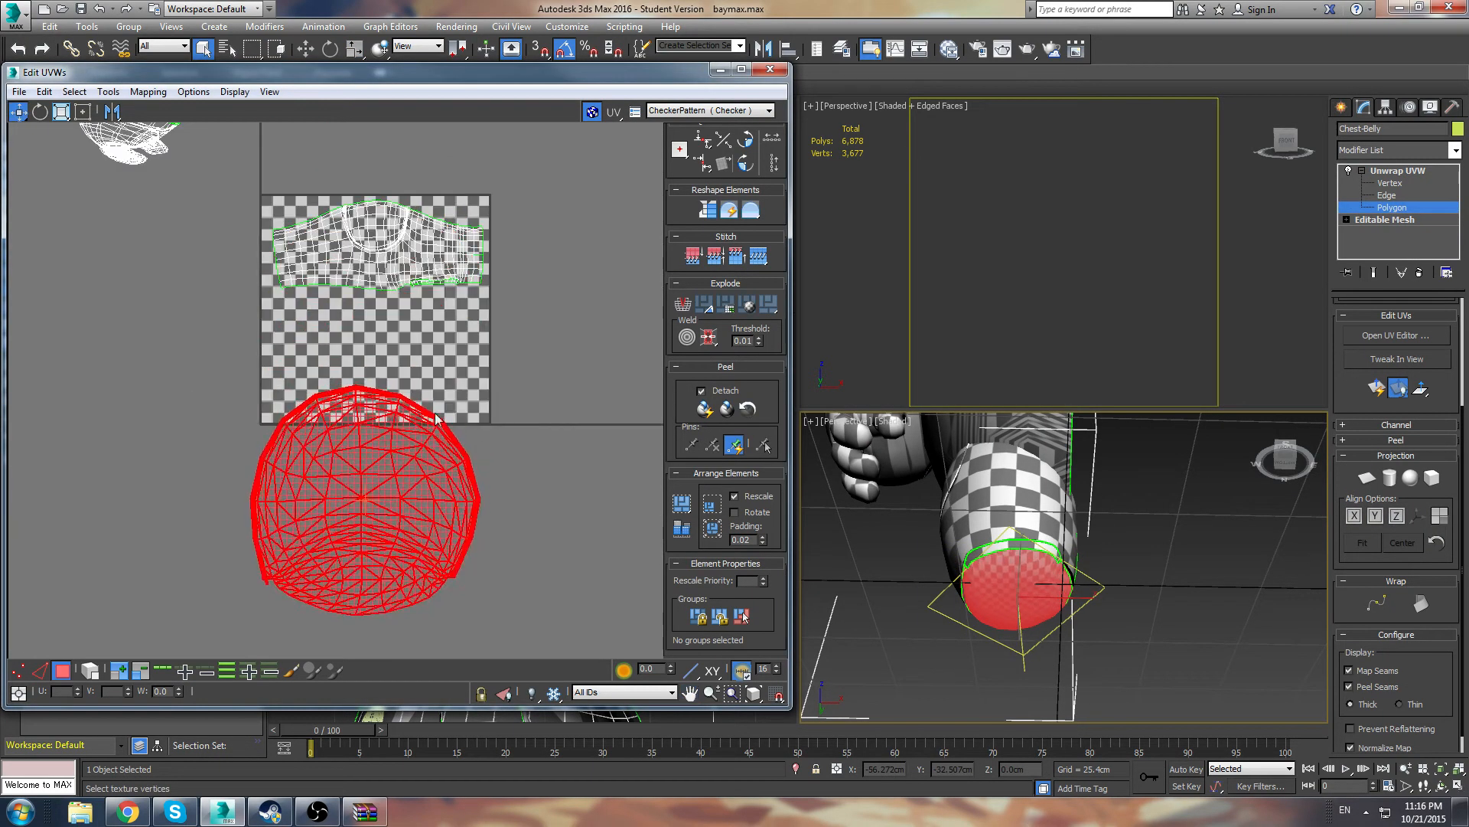
{"action": "left_click", "coordinate": [228, 360]}
{"action": "left_click_drag", "start_coordinate": [493, 610], "coordinate": [492, 609]}
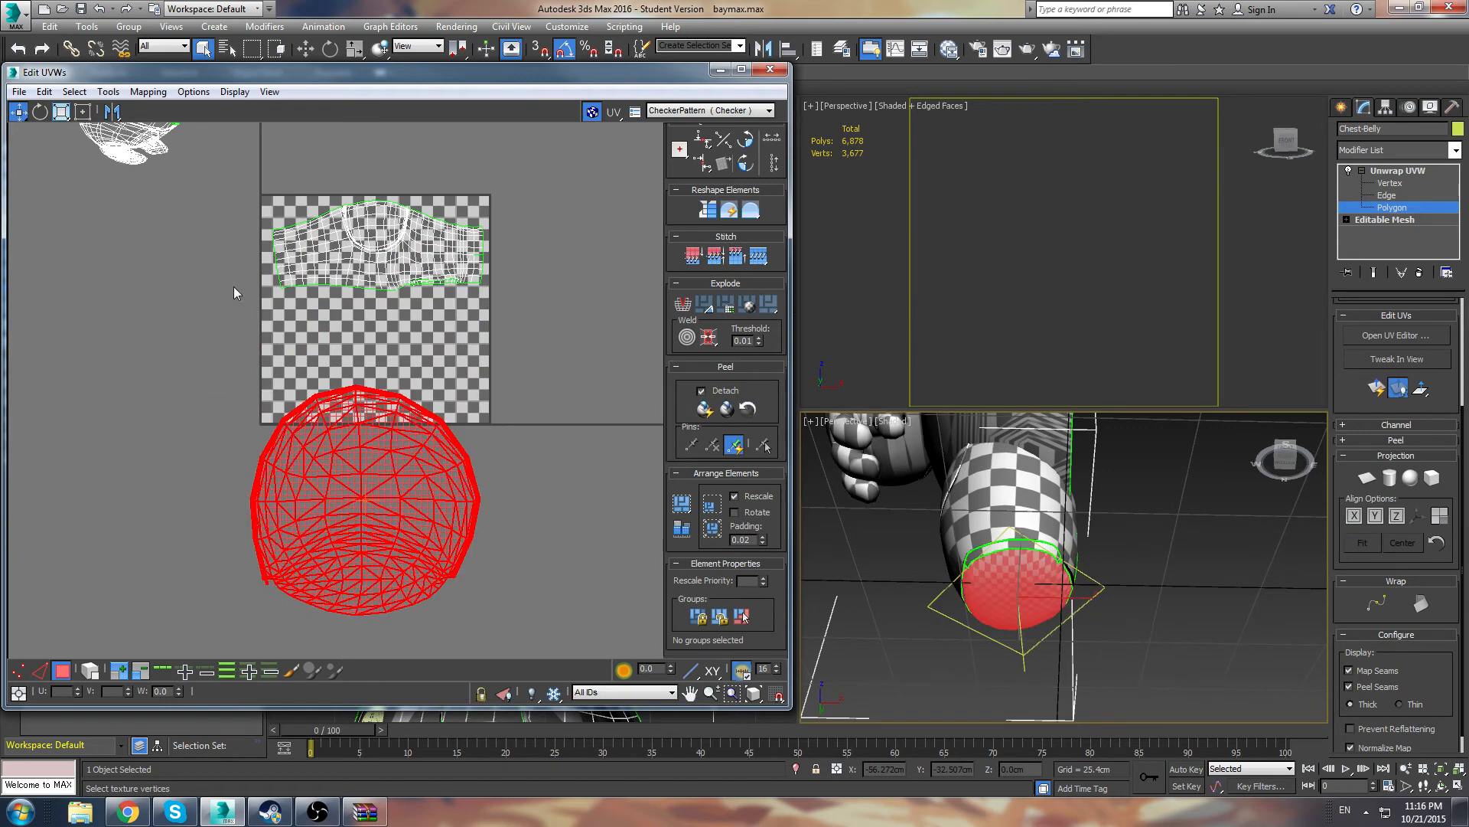
Relax the sole shell with the Relax Tool using the Relax By Polygon Angles method, then stop the relaxation
{"action": "left_click", "coordinate": [107, 91]}
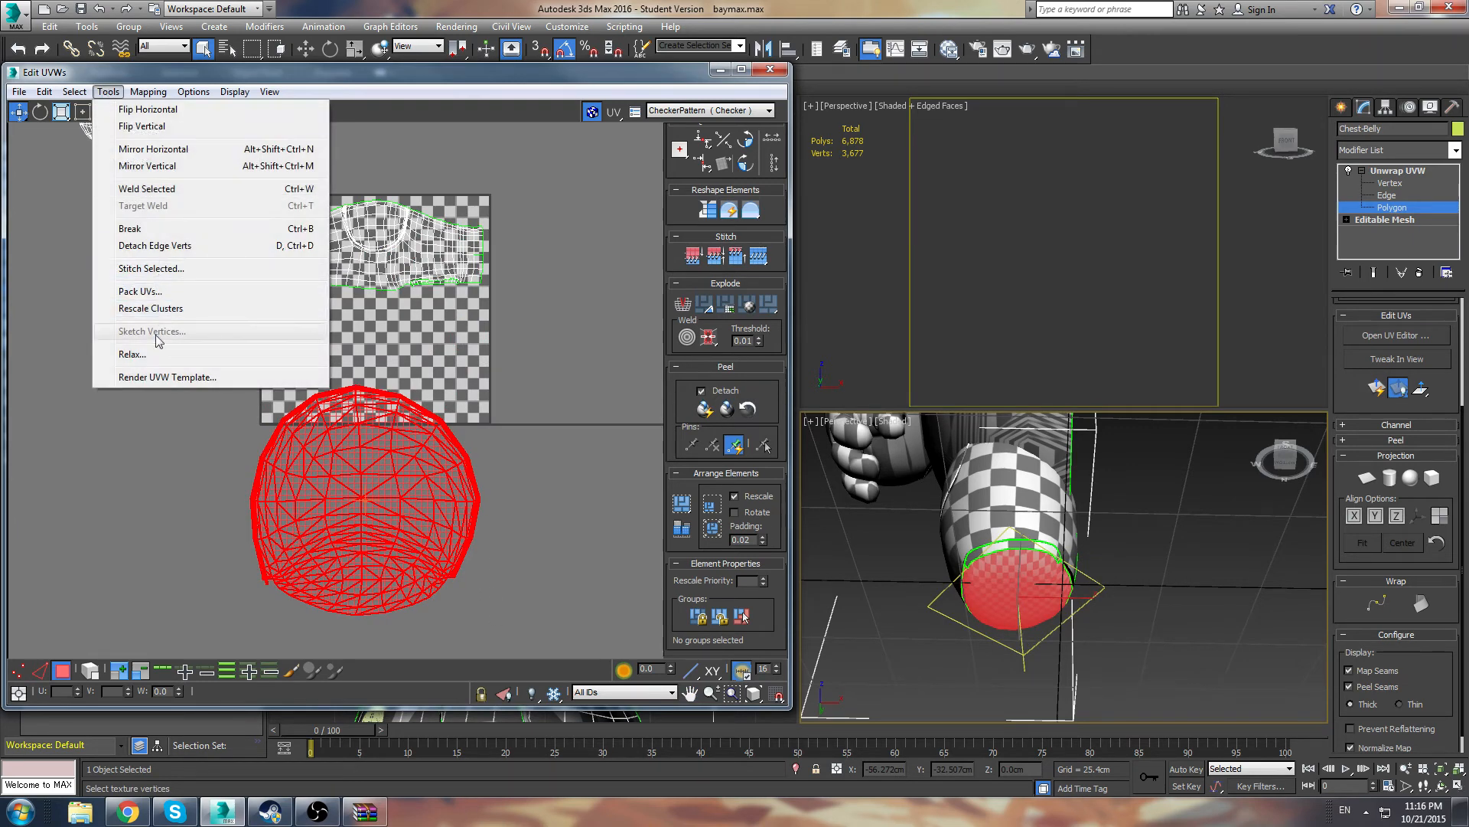
{"action": "left_click", "coordinate": [134, 354]}
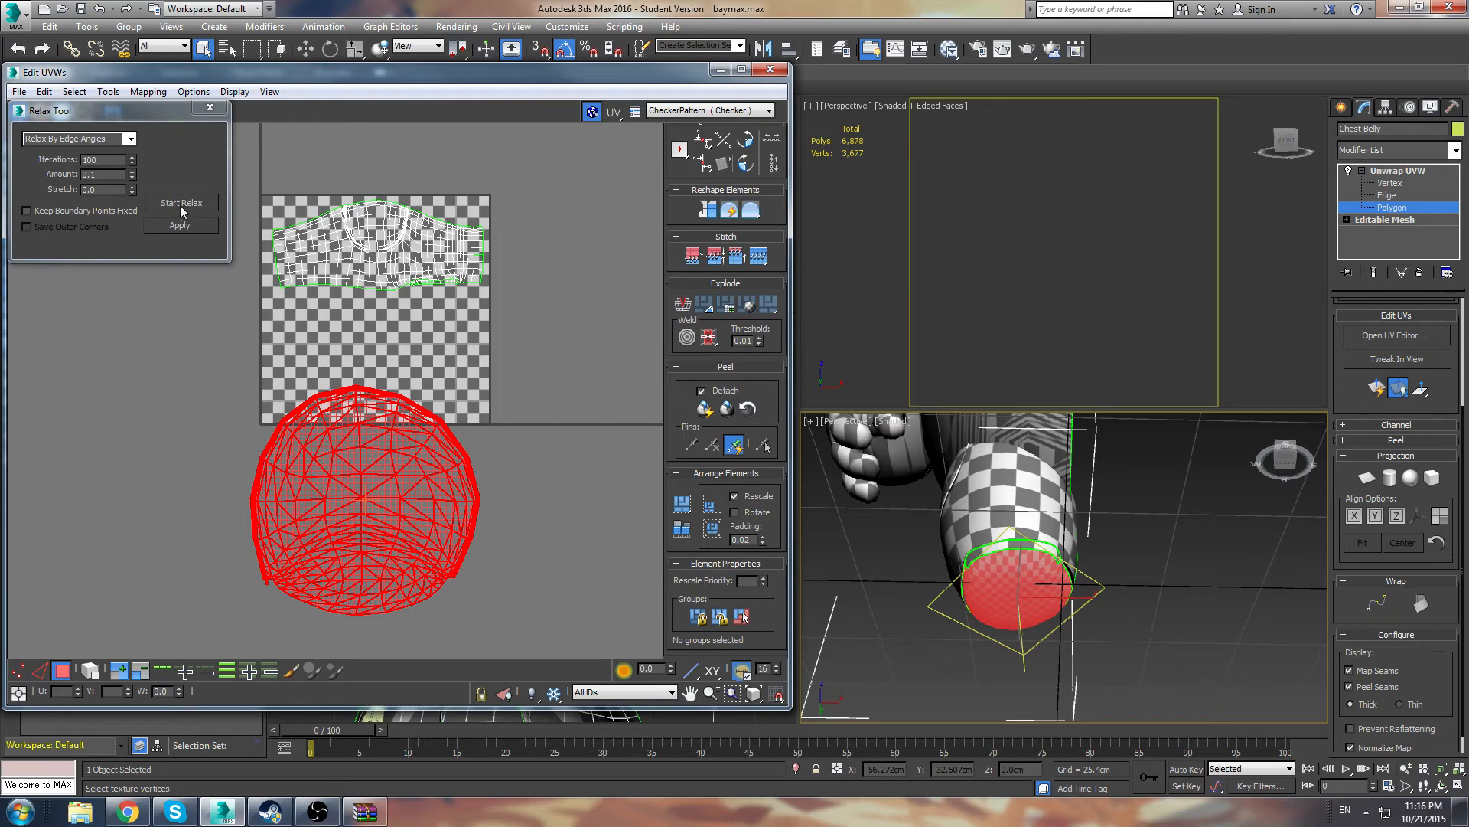
{"action": "left_click", "coordinate": [124, 138]}
{"action": "left_click", "coordinate": [135, 175]}
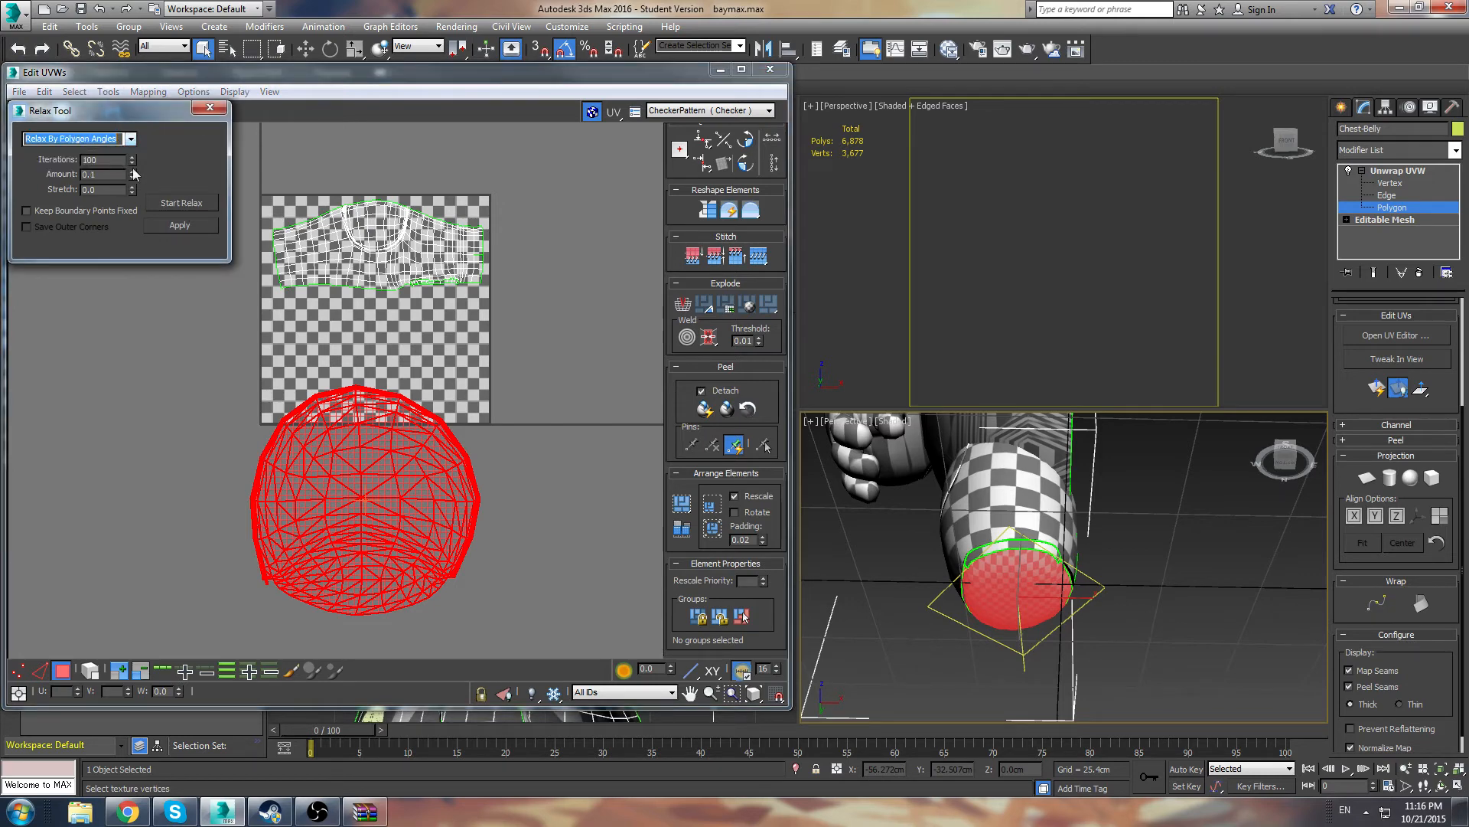
{"action": "left_click", "coordinate": [184, 203]}
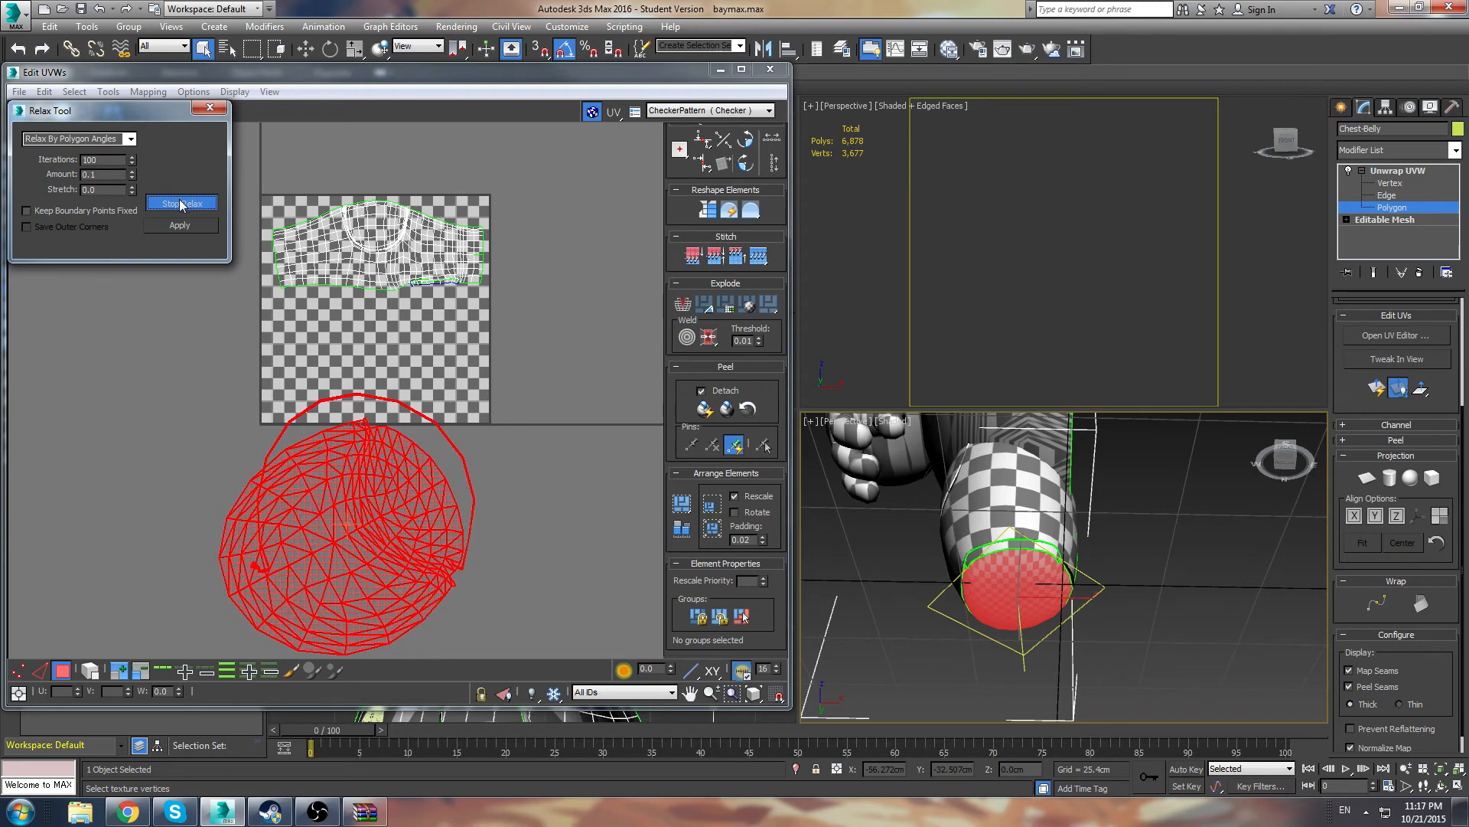
{"action": "left_click", "coordinate": [180, 204]}
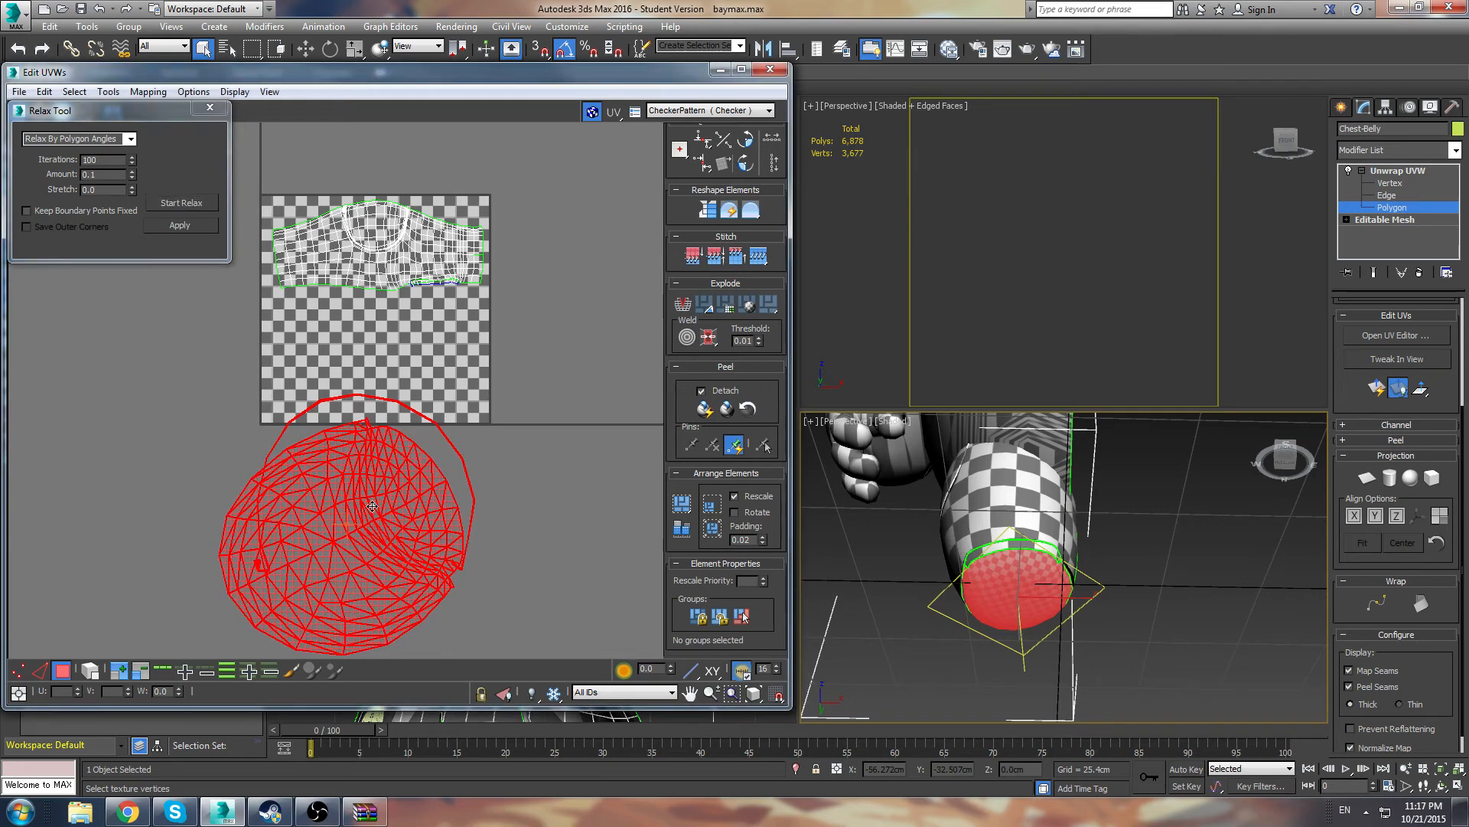
Move the relaxed sole shell beside the tile's lower right corner, deselect it and inspect the checker pattern around the foot's rim
{"action": "left_click_drag", "start_coordinate": [372, 506], "coordinate": [563, 443]}
{"action": "left_click", "coordinate": [1150, 635]}
{"action": "scroll", "coordinate": [1151, 641], "scroll_direction": "up", "scroll_amount": 5}
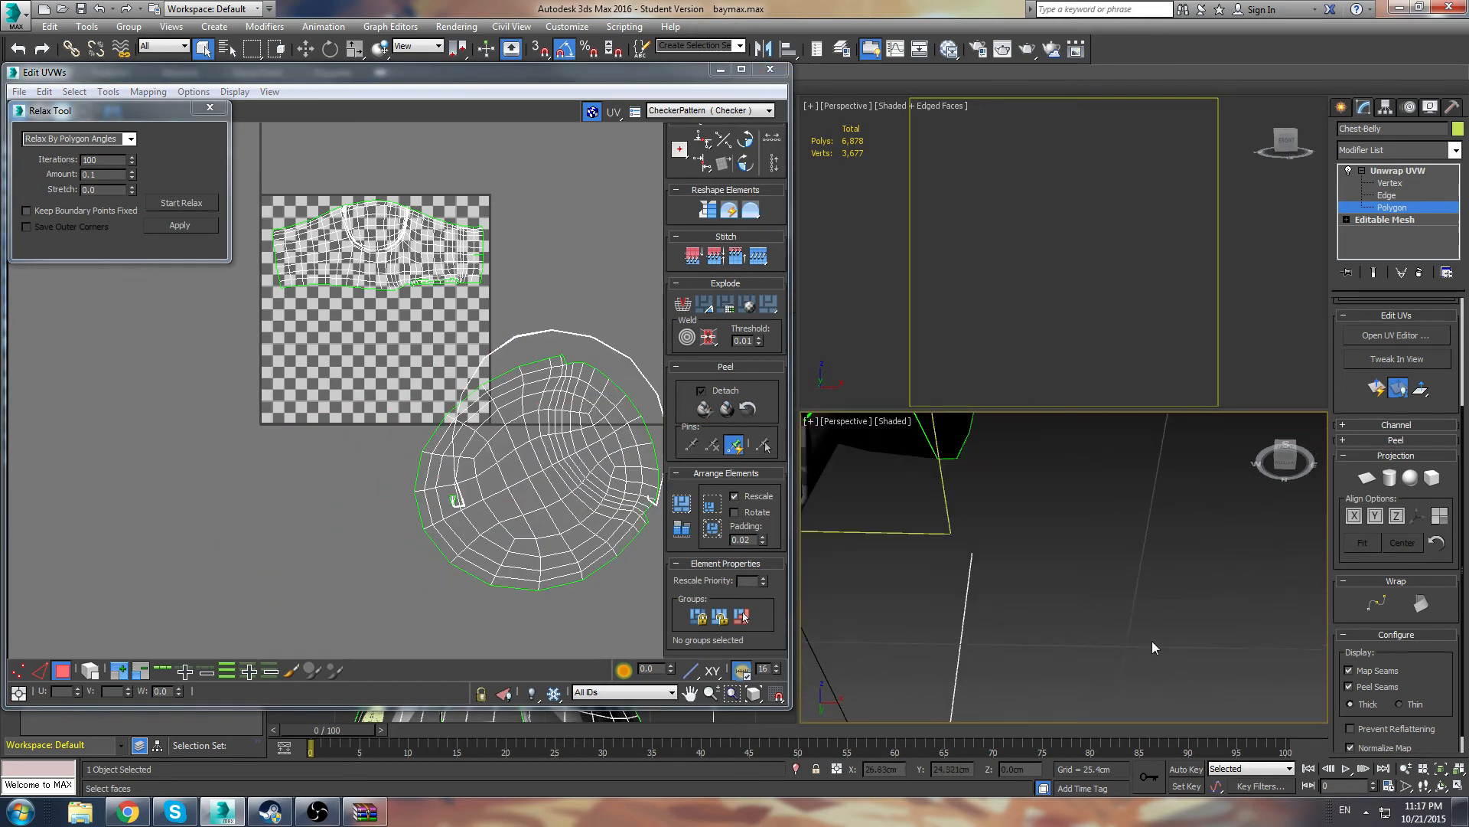
{"action": "scroll", "coordinate": [1151, 641], "scroll_direction": "down", "scroll_amount": 5}
{"action": "middle_click_drag", "start_coordinate": [1121, 609], "coordinate": [1016, 603], "text": "alt"}
{"action": "middle_click_drag", "start_coordinate": [540, 415], "coordinate": [483, 421]}
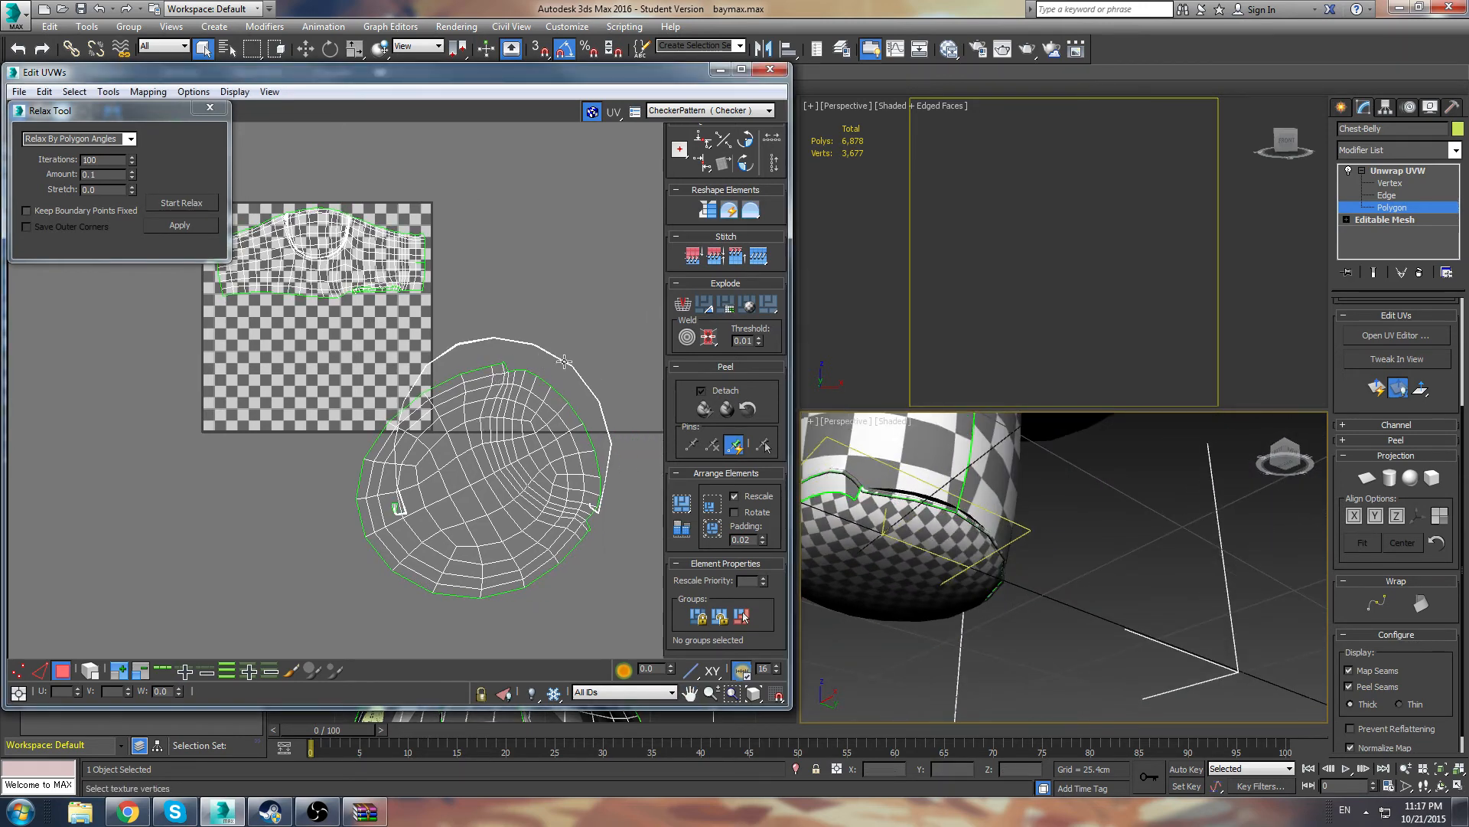
{"action": "middle_click_drag", "start_coordinate": [829, 462], "coordinate": [1048, 548], "text": "alt"}
{"action": "scroll", "coordinate": [946, 561], "scroll_direction": "up", "scroll_amount": 4}
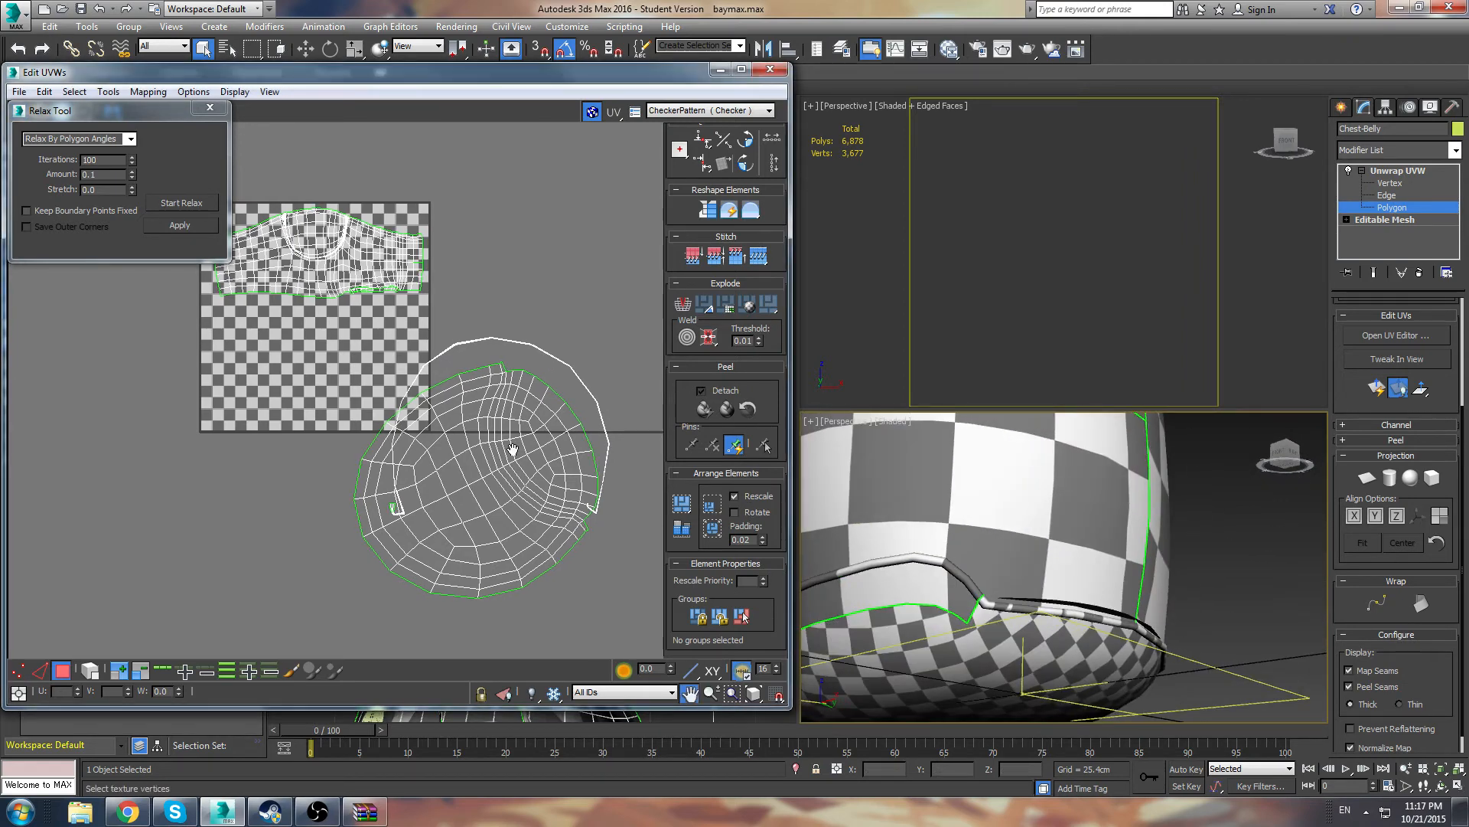
{"action": "middle_click_drag", "start_coordinate": [431, 440], "coordinate": [383, 409]}
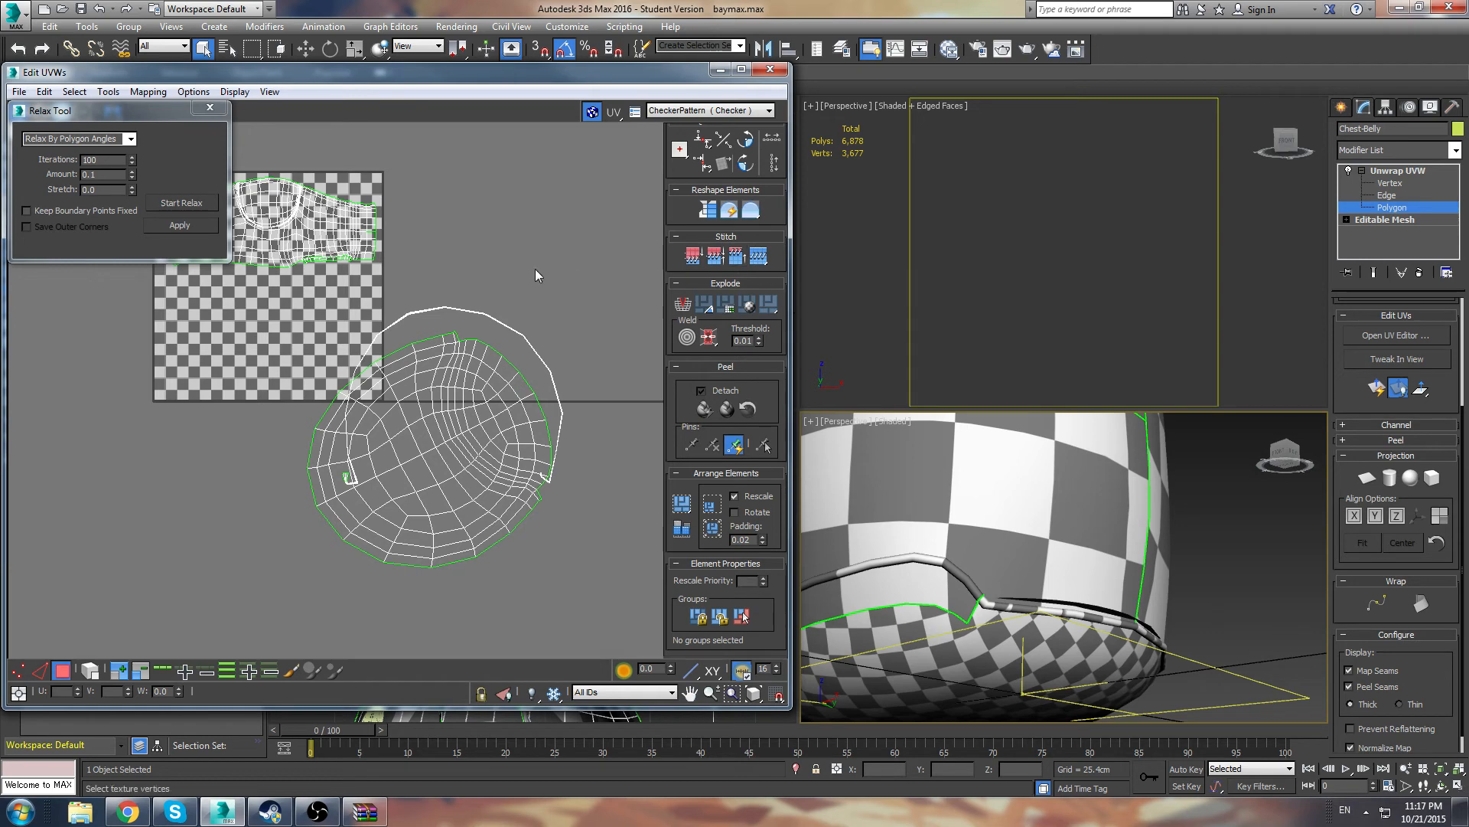
Select the sole shell with its thin rim strip and move both completely clear of the tile
{"action": "middle_click_drag", "start_coordinate": [376, 372], "coordinate": [378, 348]}
{"action": "left_click", "coordinate": [418, 404]}
{"action": "left_click_drag", "start_coordinate": [419, 404], "coordinate": [499, 293]}
Select all the sole faces without the thin rim strip and move them away from the strip to the tile's lower edge
{"action": "left_click", "coordinate": [493, 213]}
{"action": "left_click", "coordinate": [577, 393]}
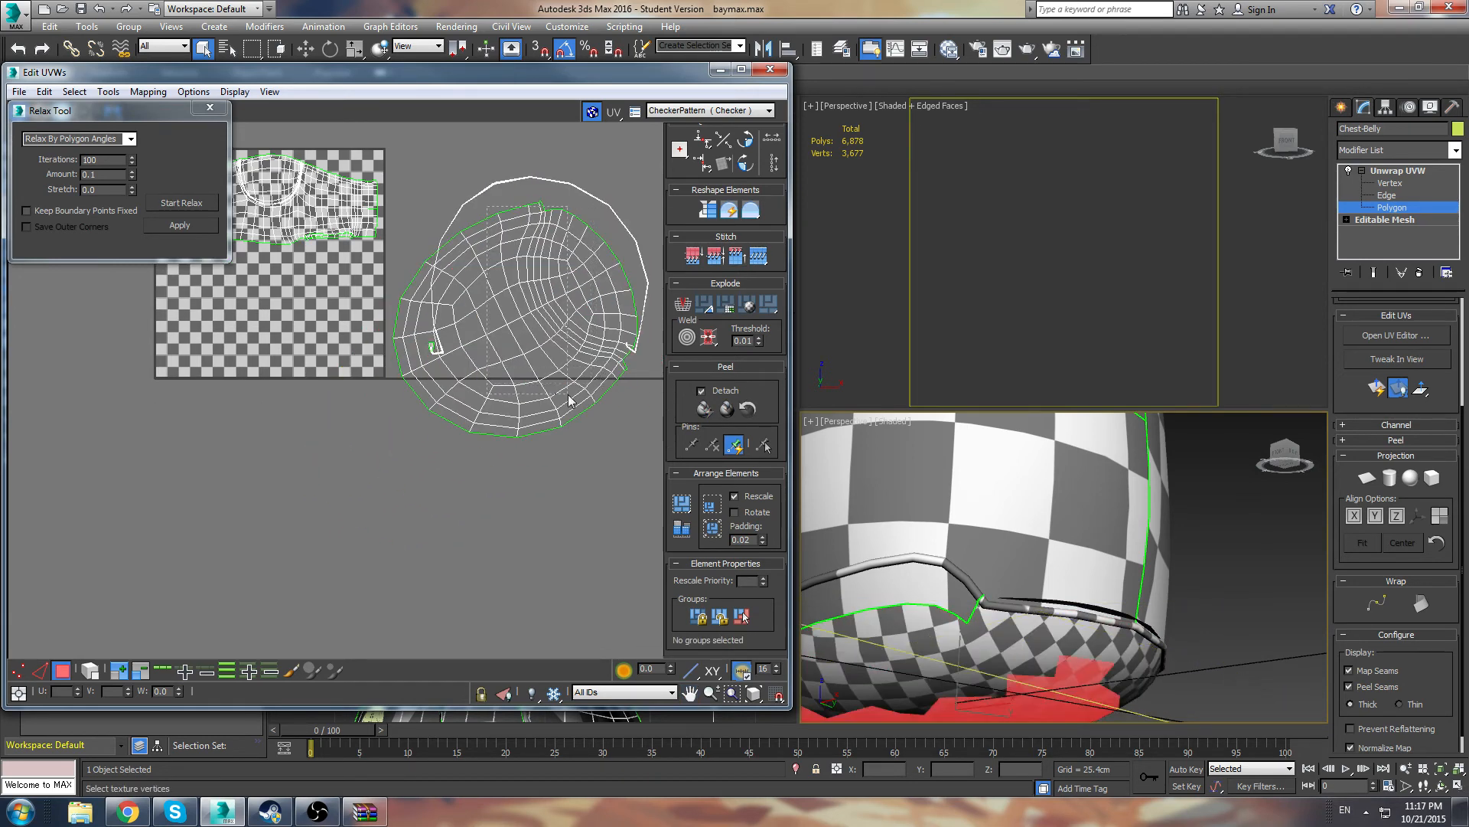
{"action": "left_click", "coordinate": [620, 261], "text": "ctrl"}
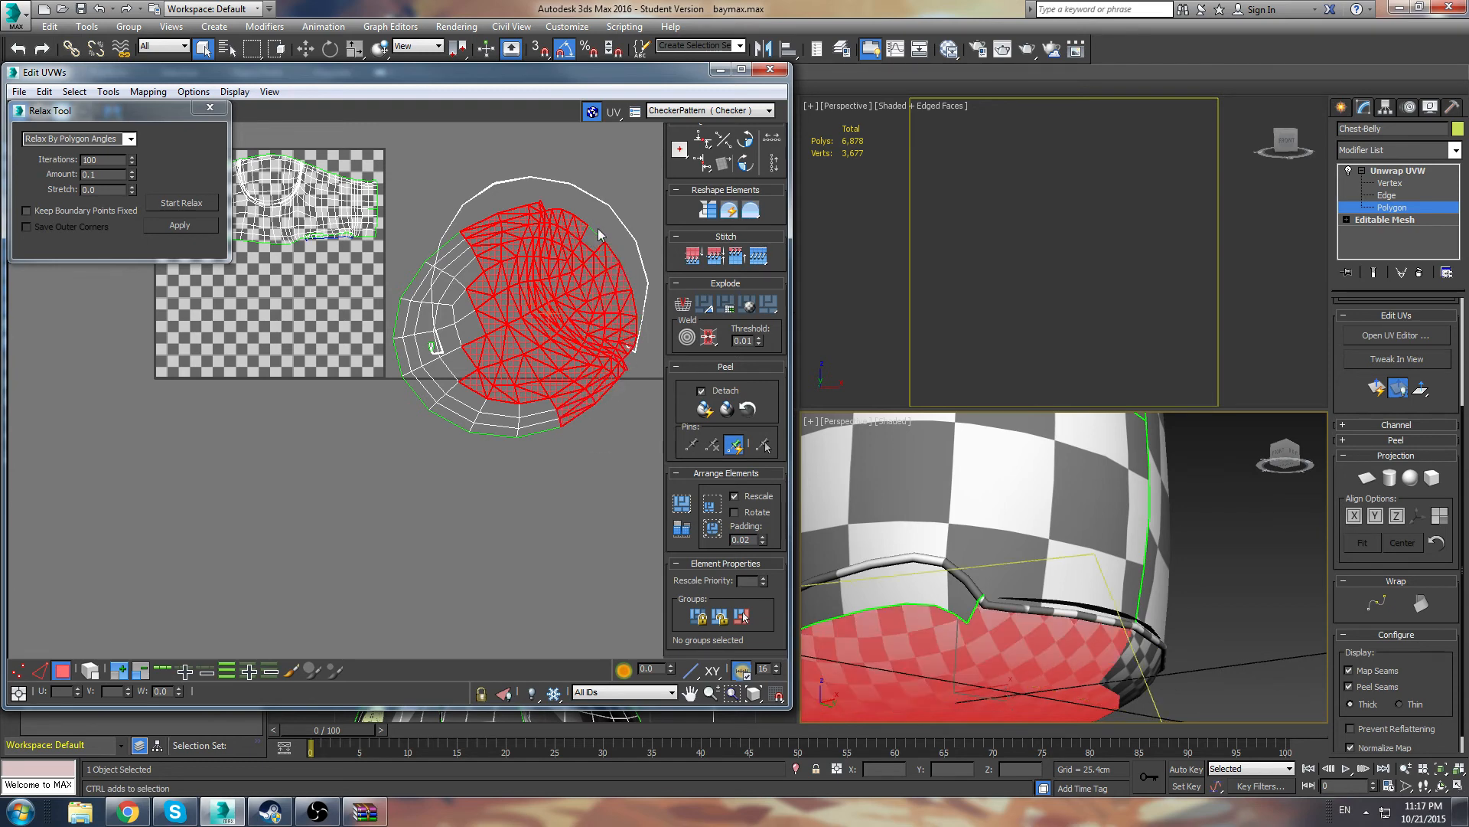
{"action": "left_click", "coordinate": [550, 411], "text": "ctrl"}
{"action": "left_click_drag", "start_coordinate": [476, 438], "coordinate": [477, 439], "text": "ctrl"}
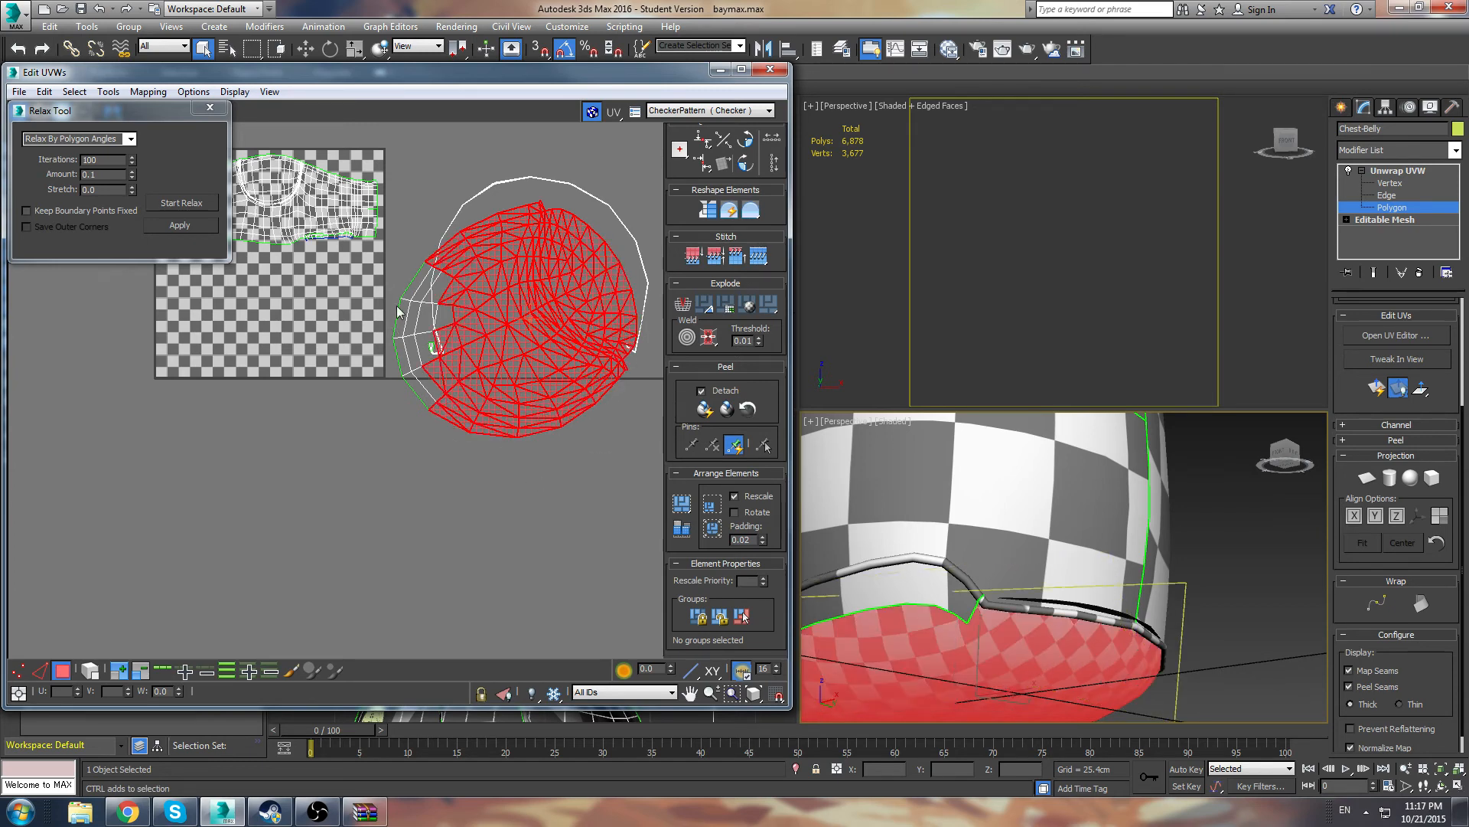
{"action": "left_click_drag", "start_coordinate": [403, 268], "coordinate": [424, 396], "text": "ctrl"}
{"action": "left_click_drag", "start_coordinate": [551, 330], "coordinate": [167, 402]}
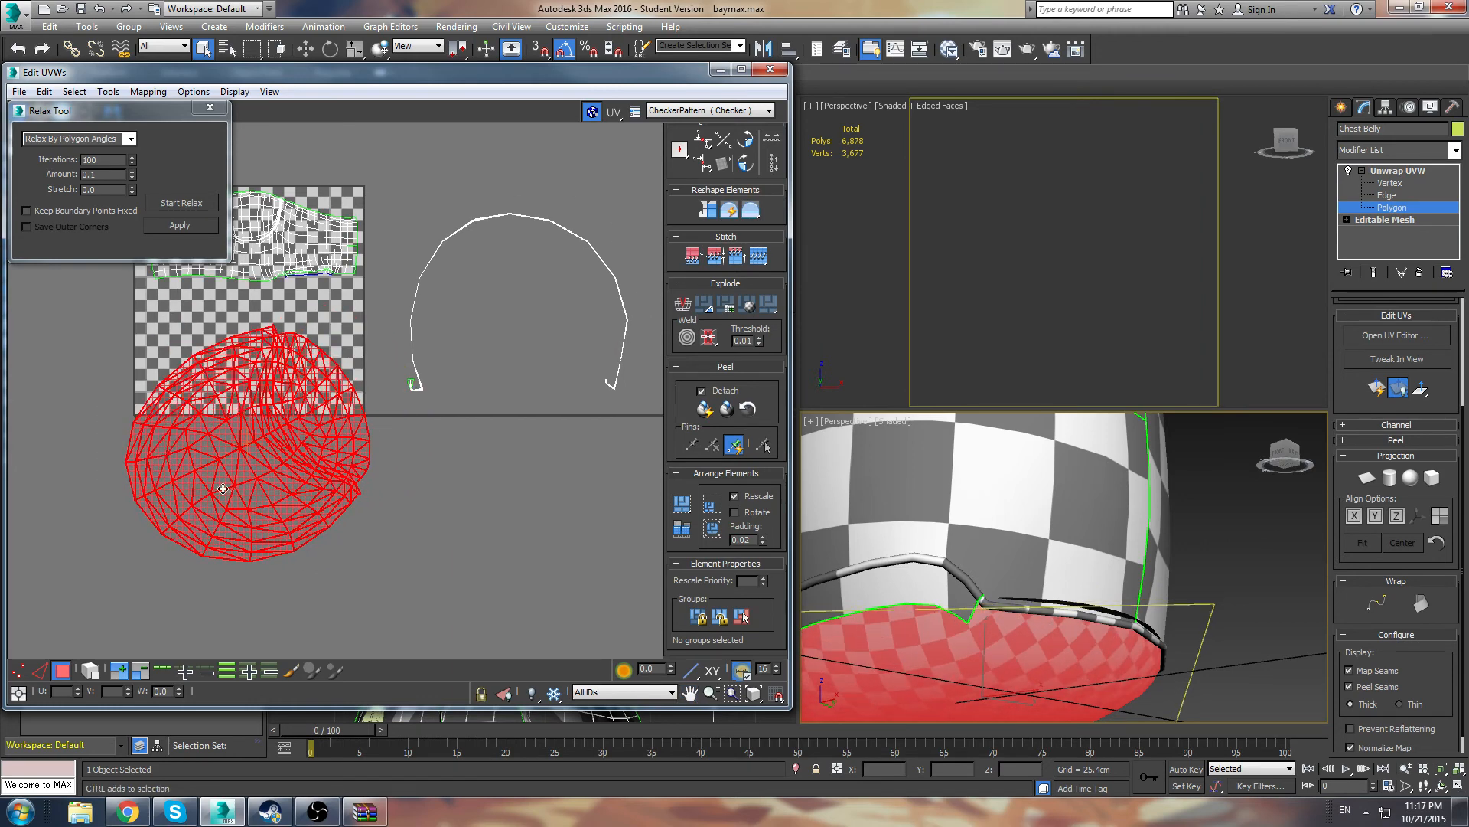
Raise the sole shell into the tile and scale it down uniformly to about a quarter of the tile's width
{"action": "middle_click_drag", "start_coordinate": [167, 402], "coordinate": [286, 430]}
{"action": "left_click_drag", "start_coordinate": [303, 434], "coordinate": [310, 364]}
{"action": "left_click_drag", "start_coordinate": [107, 116], "coordinate": [115, 230]}
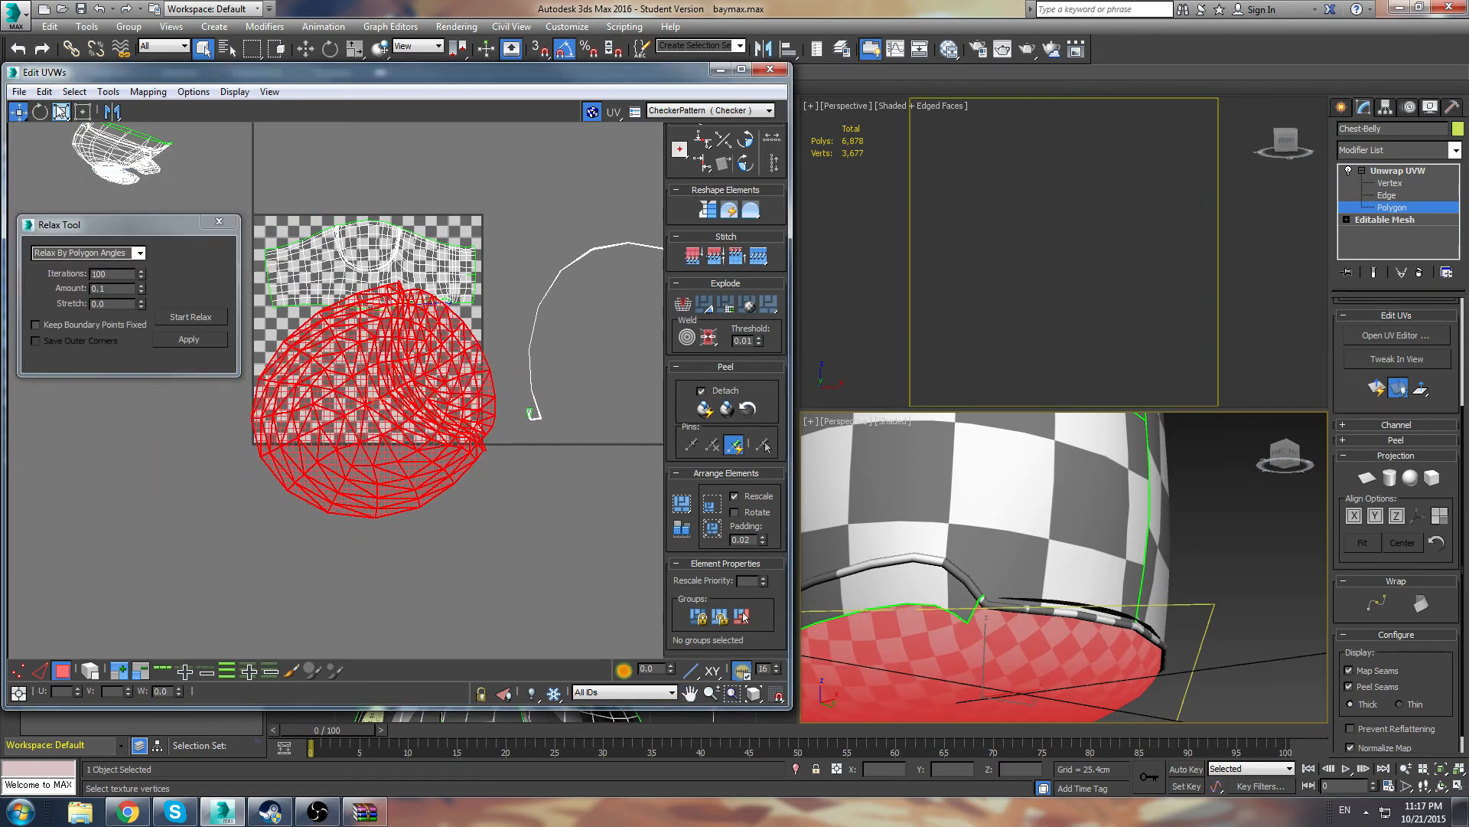
{"action": "left_click", "coordinate": [62, 112]}
{"action": "left_click_drag", "start_coordinate": [349, 413], "coordinate": [325, 554]}
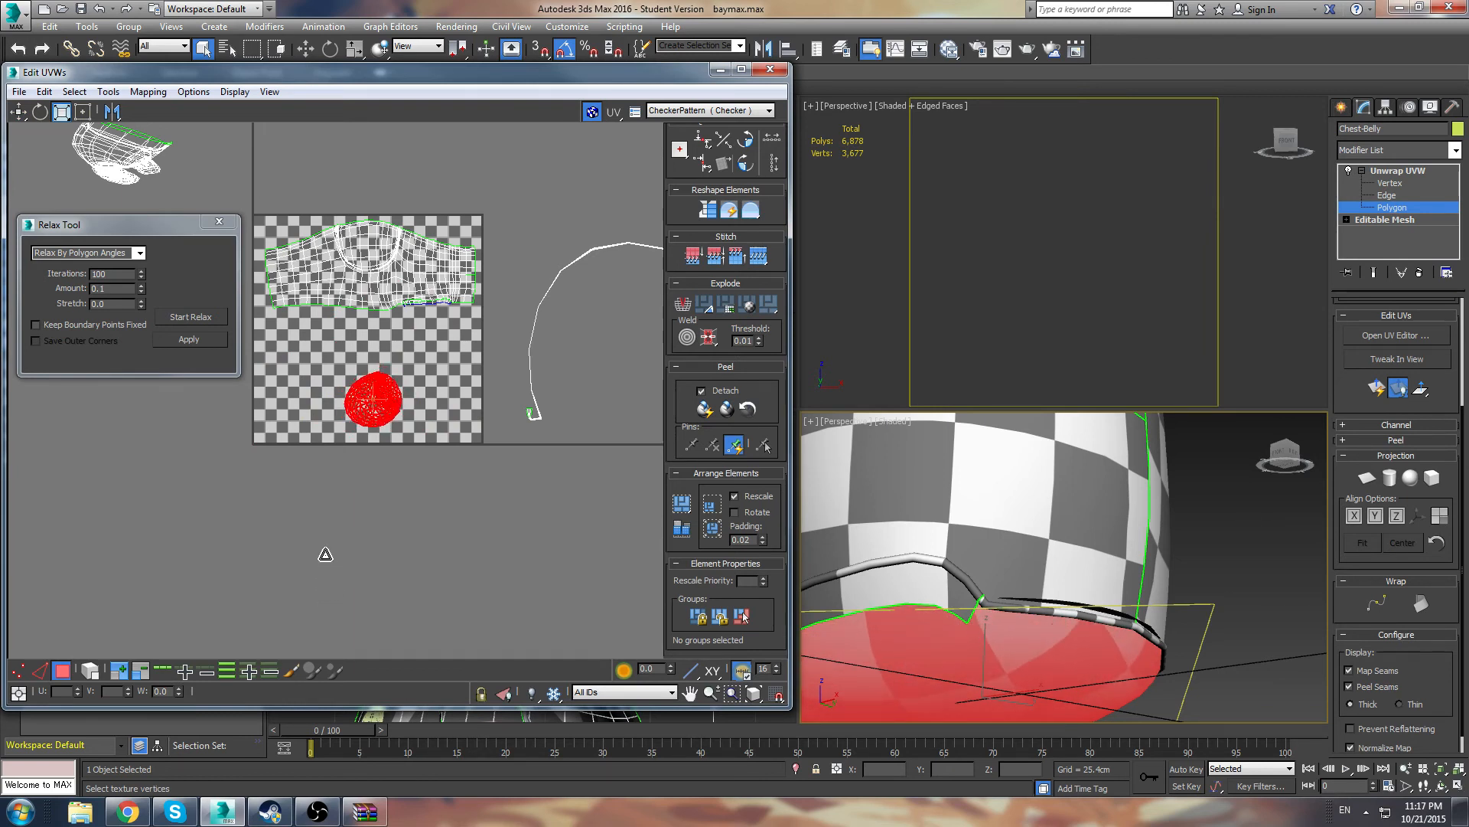
Place the reduced sole shell just below the right end of the leg shell, inside the tile, and deselect it
{"action": "left_click", "coordinate": [18, 112]}
{"action": "left_click_drag", "start_coordinate": [379, 408], "coordinate": [452, 347]}
{"action": "left_click", "coordinate": [554, 225]}
Compare the checker squares on the foot sole, leg and whole body, then close the Relax Tool
{"action": "scroll", "coordinate": [1102, 483], "scroll_direction": "down", "scroll_amount": 5}
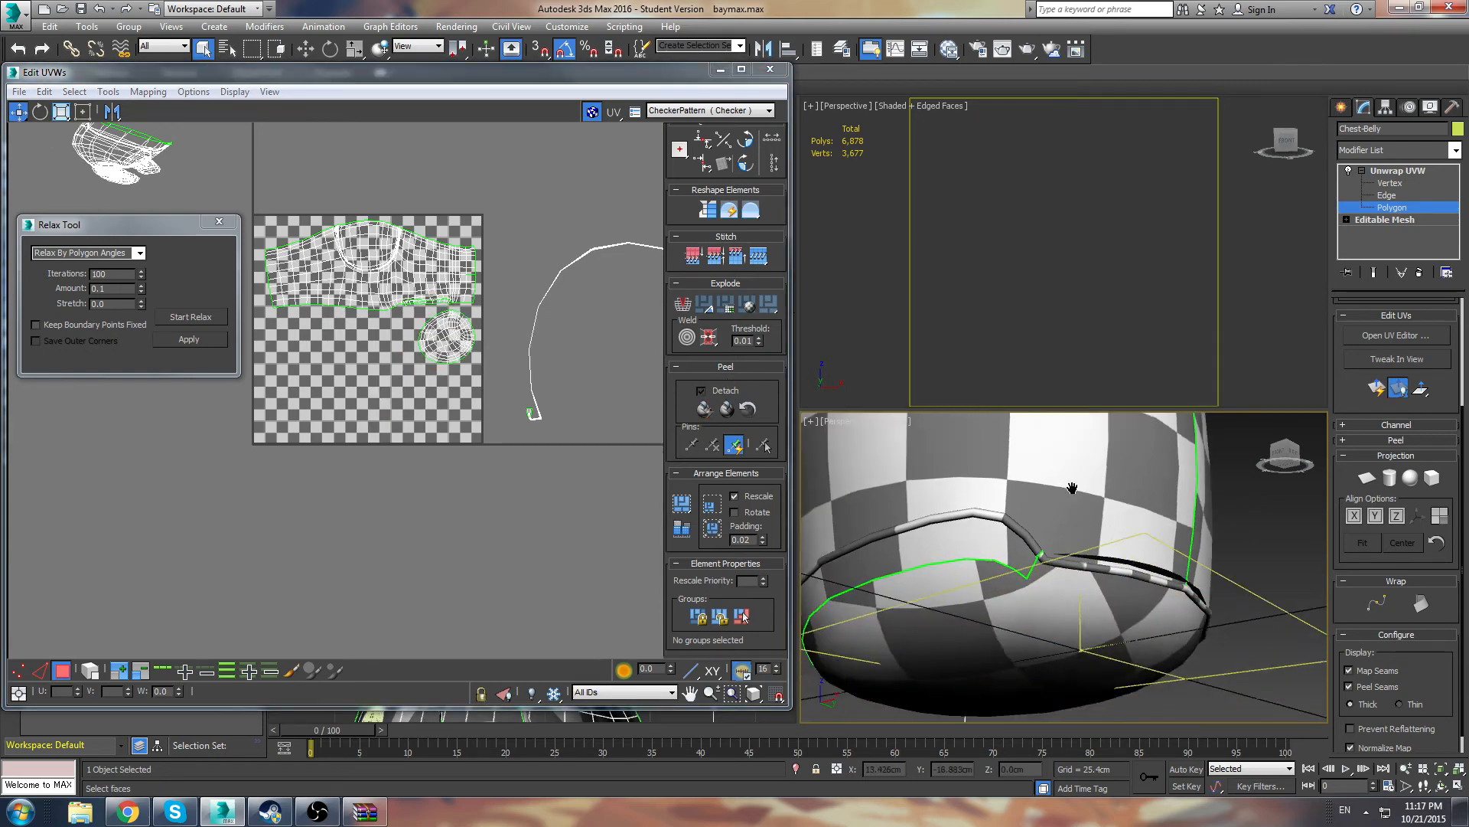
{"action": "middle_click_drag", "start_coordinate": [1103, 483], "coordinate": [569, 549], "text": "alt"}
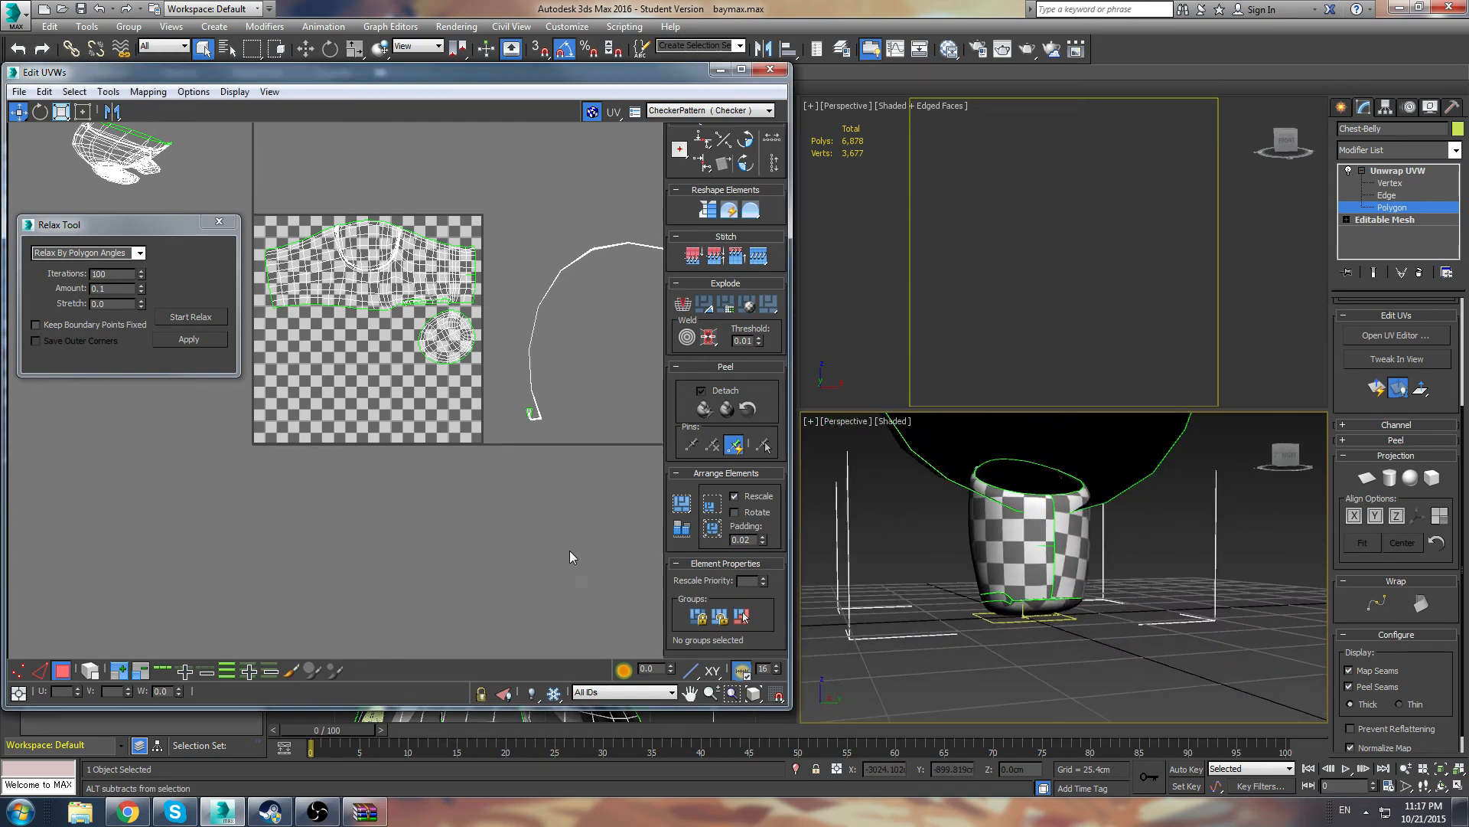
{"action": "scroll", "coordinate": [1014, 513], "scroll_direction": "up", "scroll_amount": 5}
{"action": "scroll", "coordinate": [977, 564], "scroll_direction": "down", "scroll_amount": 3}
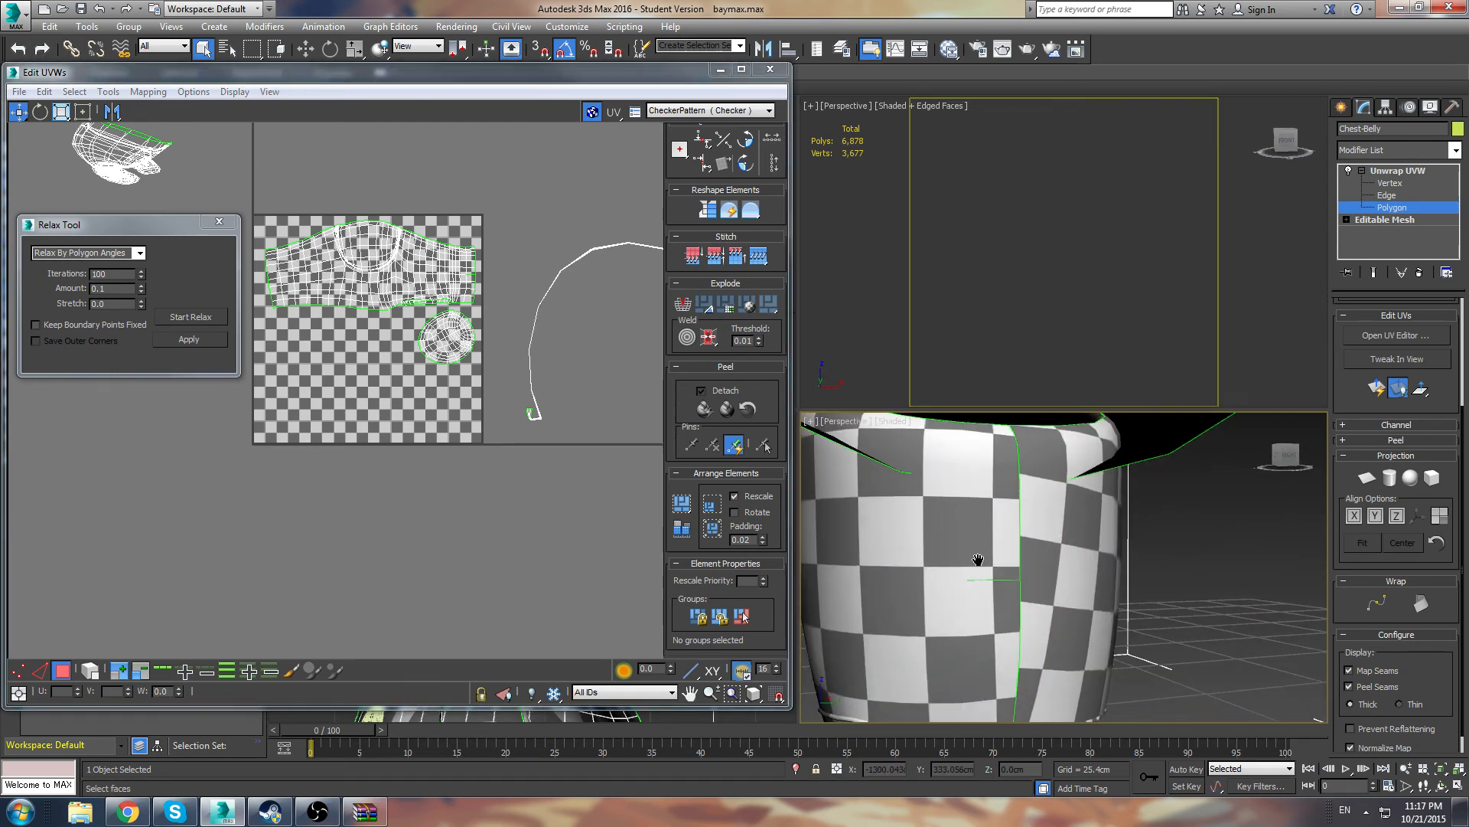
{"action": "scroll", "coordinate": [1072, 564], "scroll_direction": "down", "scroll_amount": 5}
{"action": "middle_click_drag", "start_coordinate": [1059, 509], "coordinate": [1072, 597], "text": "alt"}
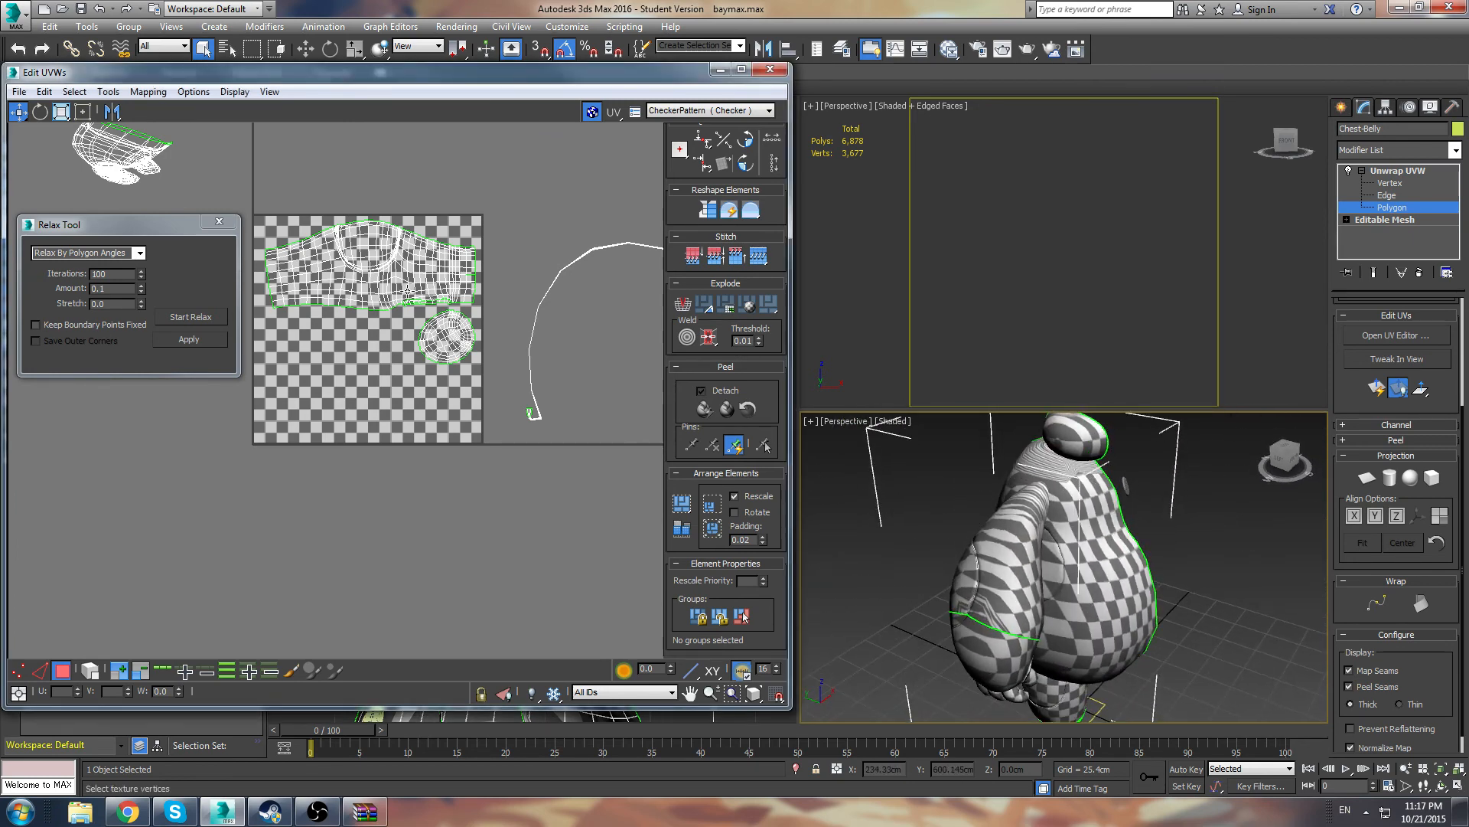
{"action": "left_click", "coordinate": [219, 222]}
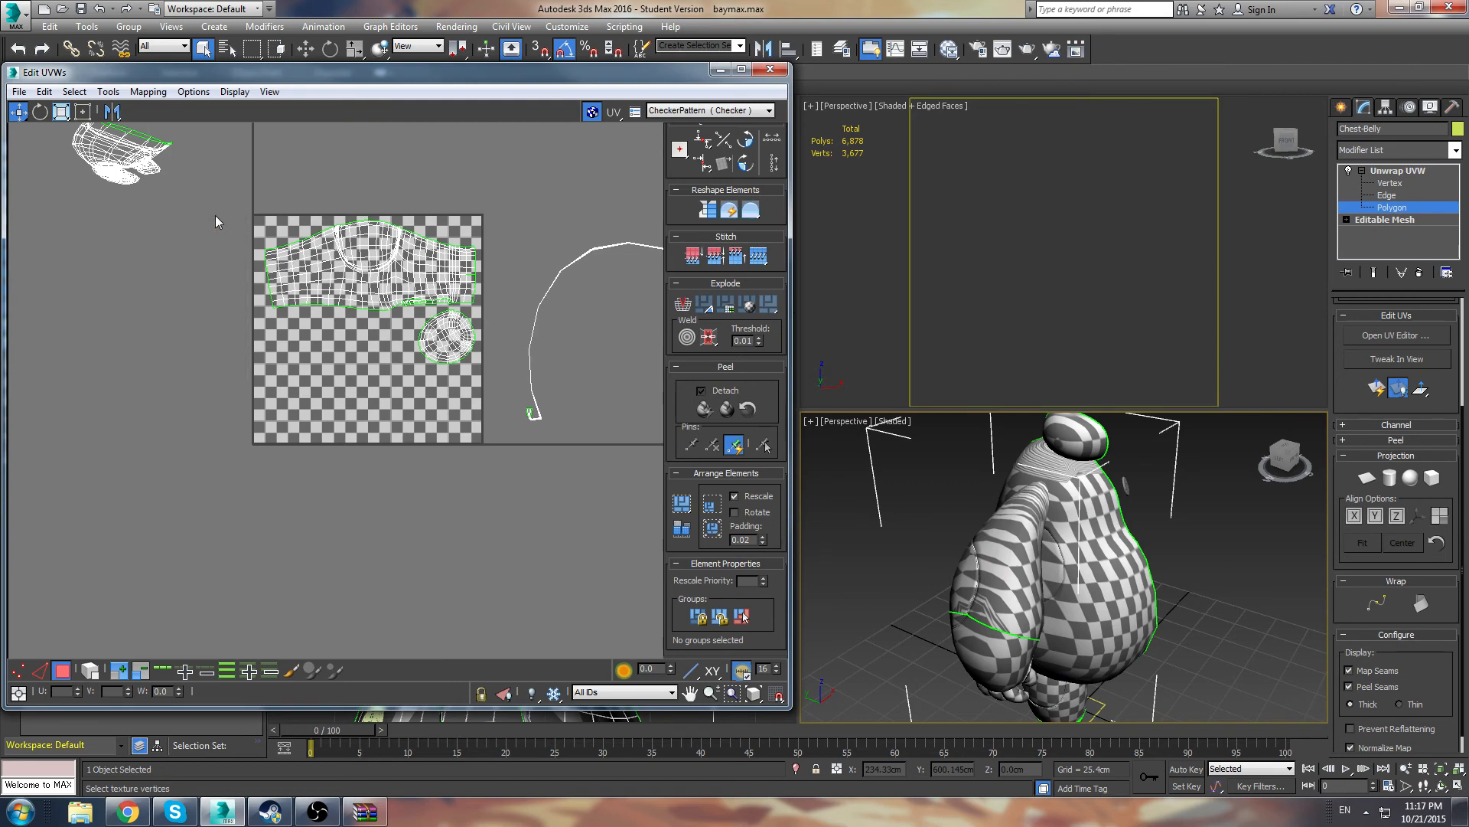
{"action": "left_click", "coordinate": [108, 91]}
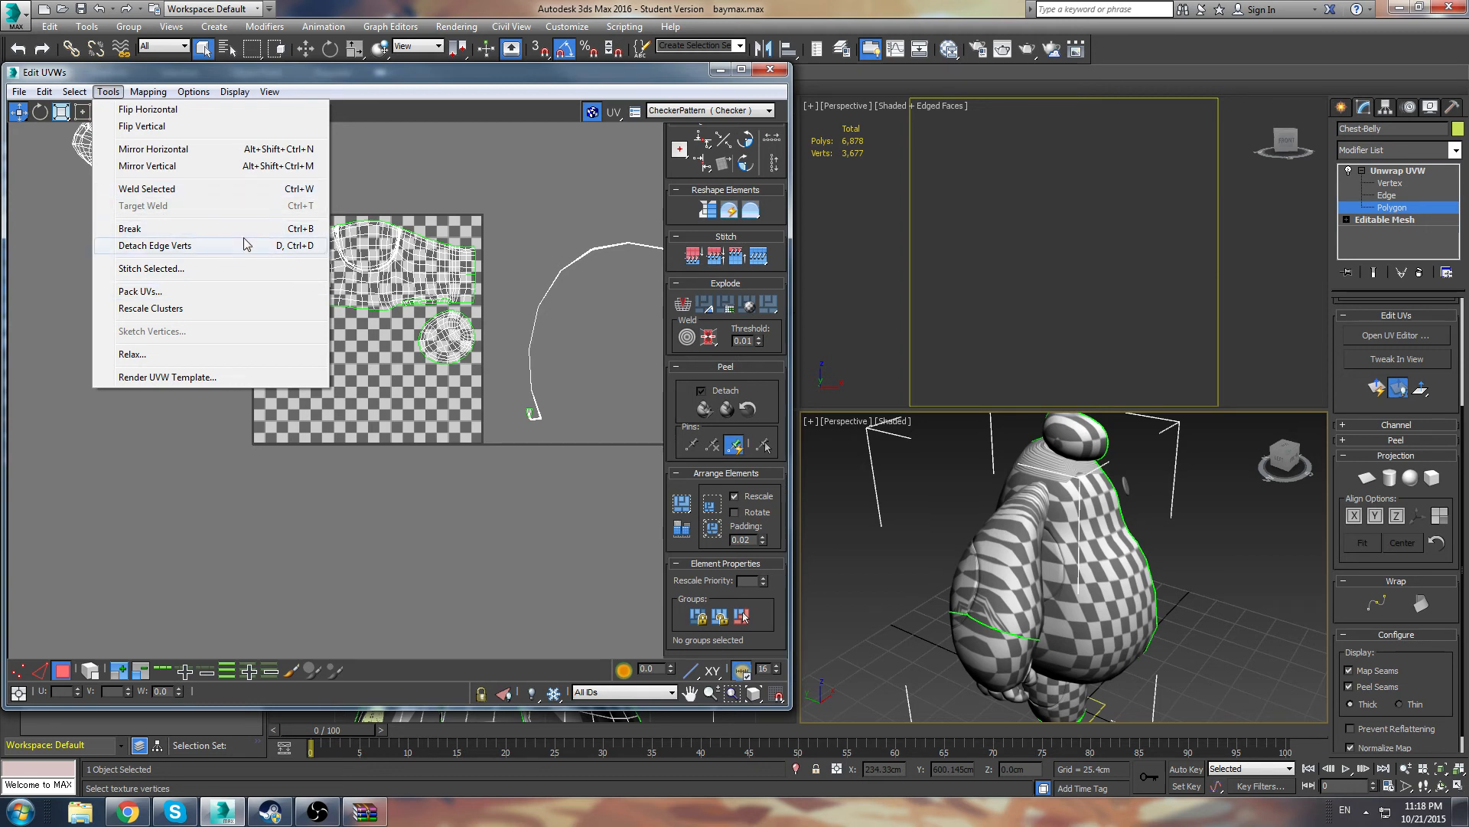
{"action": "left_click", "coordinate": [497, 238]}
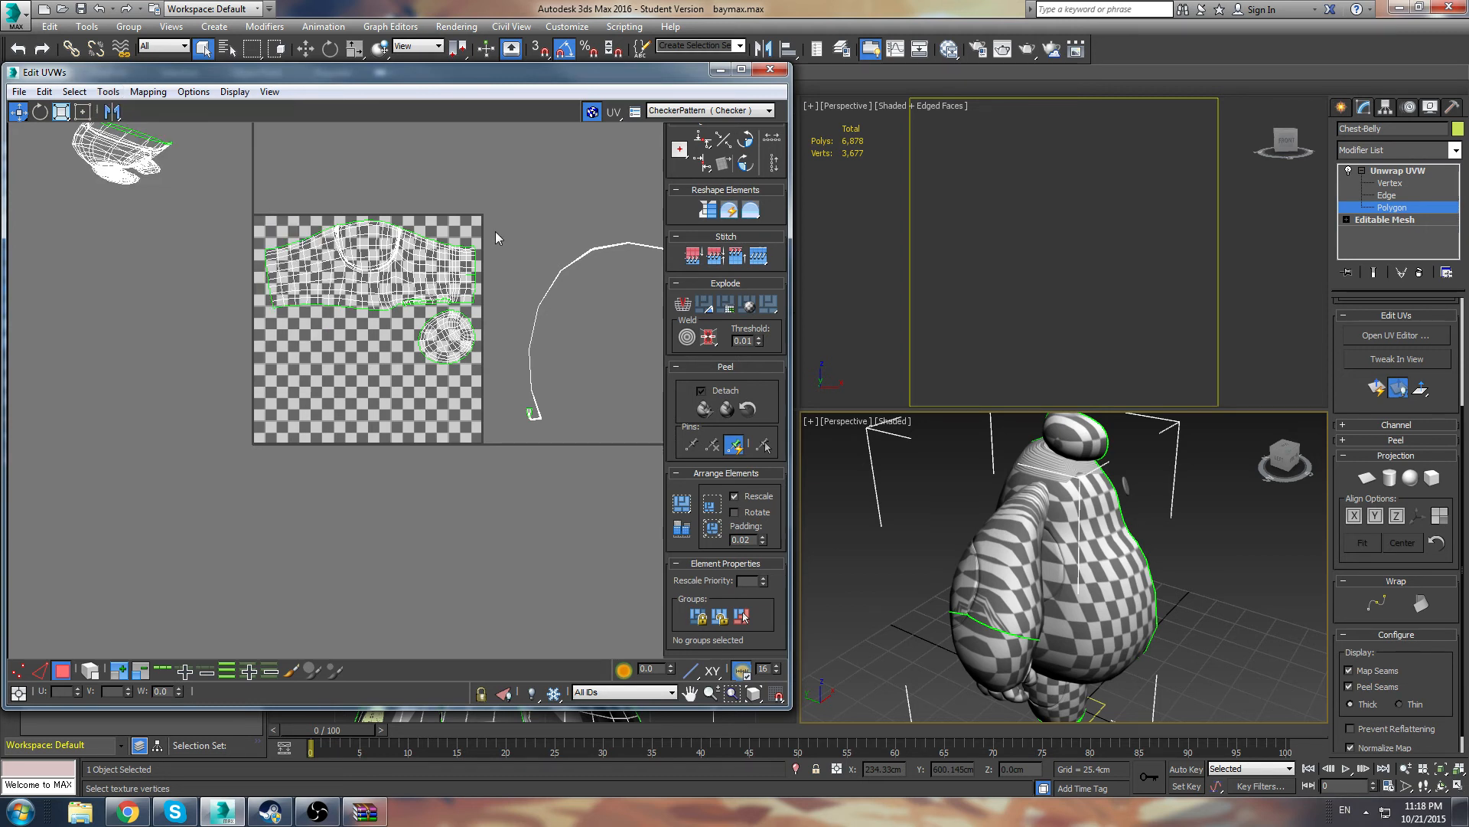
{"action": "left_click", "coordinate": [107, 93]}
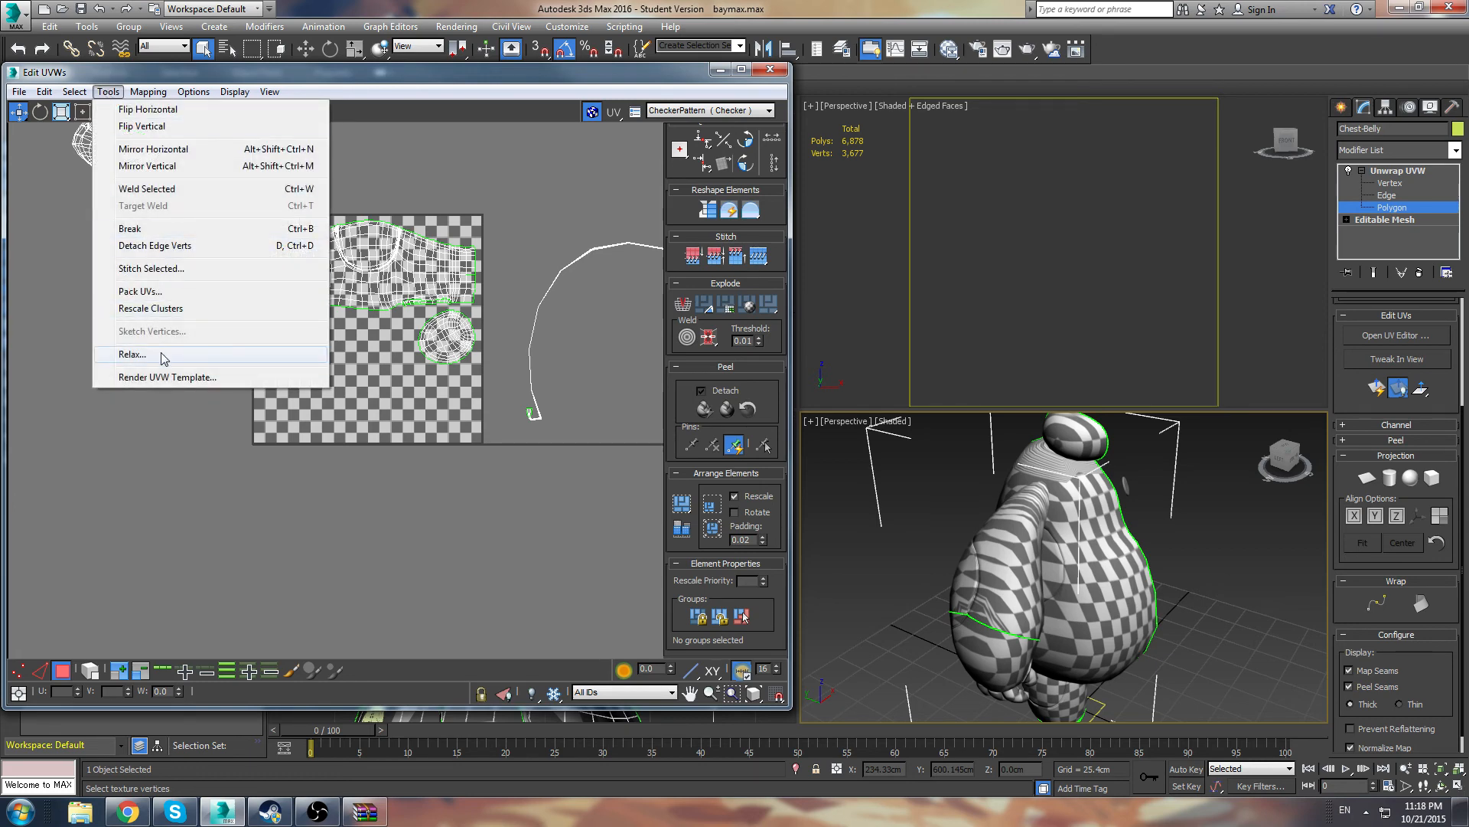
{"action": "left_click", "coordinate": [516, 228]}
{"action": "left_click_drag", "start_coordinate": [271, 233], "coordinate": [489, 304]}
{"action": "left_click", "coordinate": [514, 232]}
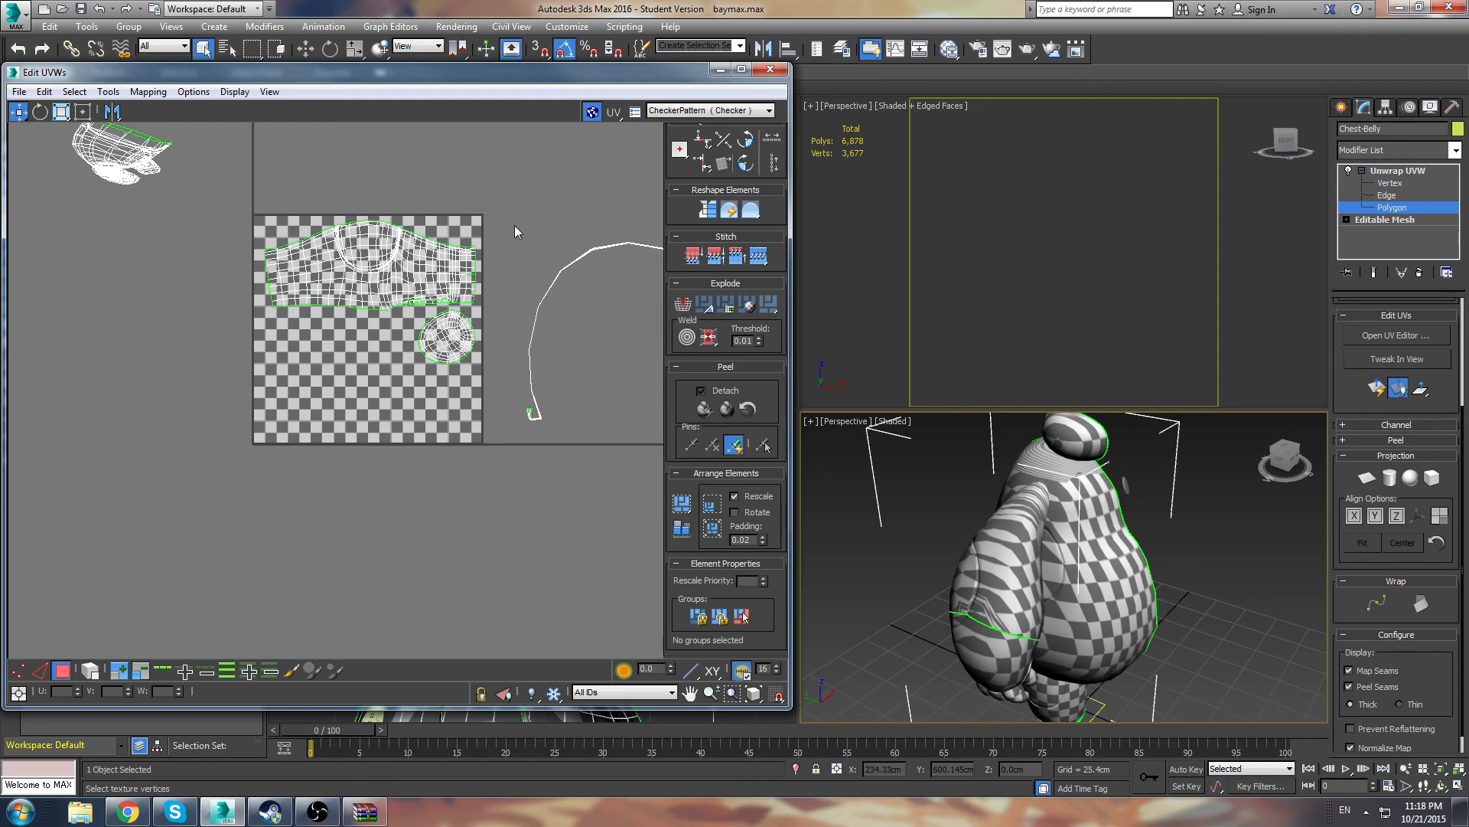
{"action": "middle_click_drag", "start_coordinate": [1164, 464], "coordinate": [1047, 545], "text": "alt"}
{"action": "scroll", "coordinate": [1053, 582], "scroll_direction": "up", "scroll_amount": 5}
{"action": "middle_click_drag", "start_coordinate": [1064, 643], "coordinate": [1049, 610]}
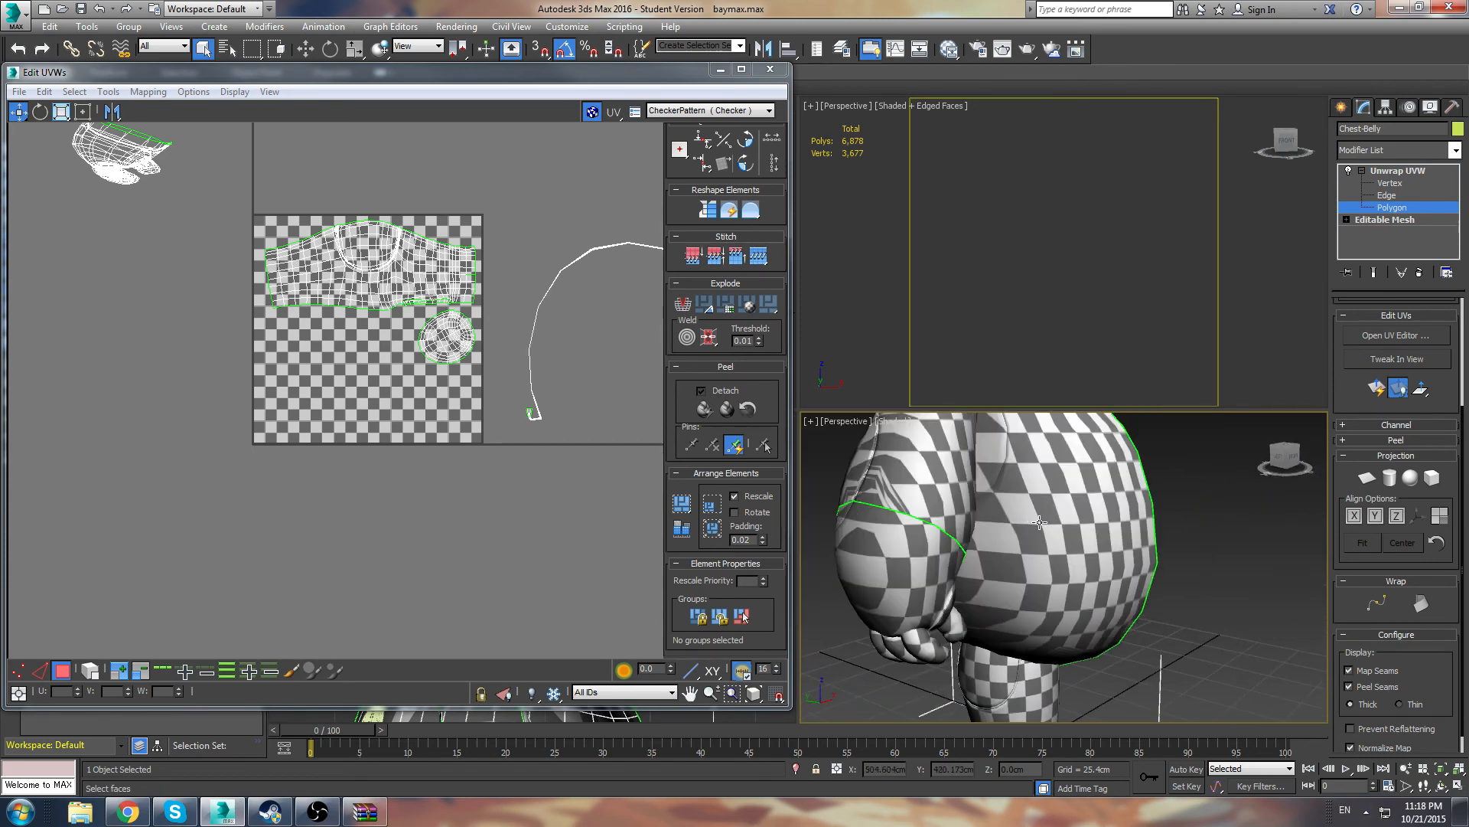